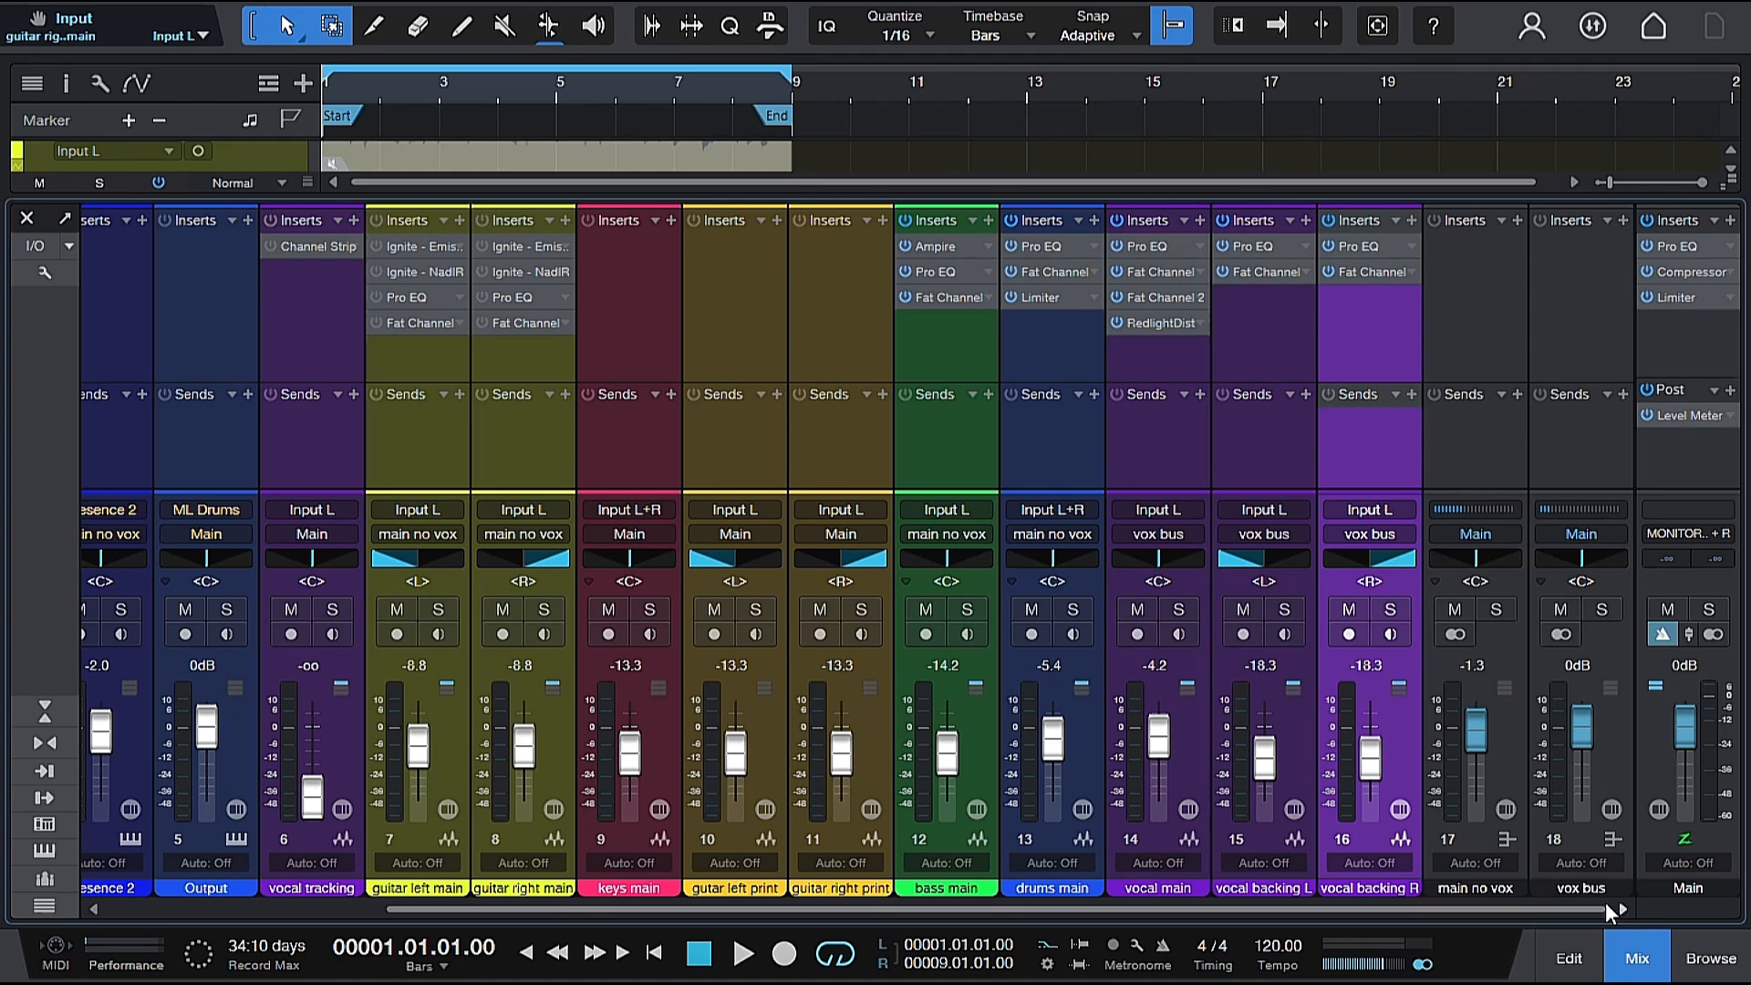
Hide the mixer and play the arrangement from the start to hear the mix without reverb.
{"action": "left_click", "coordinate": [26, 222]}
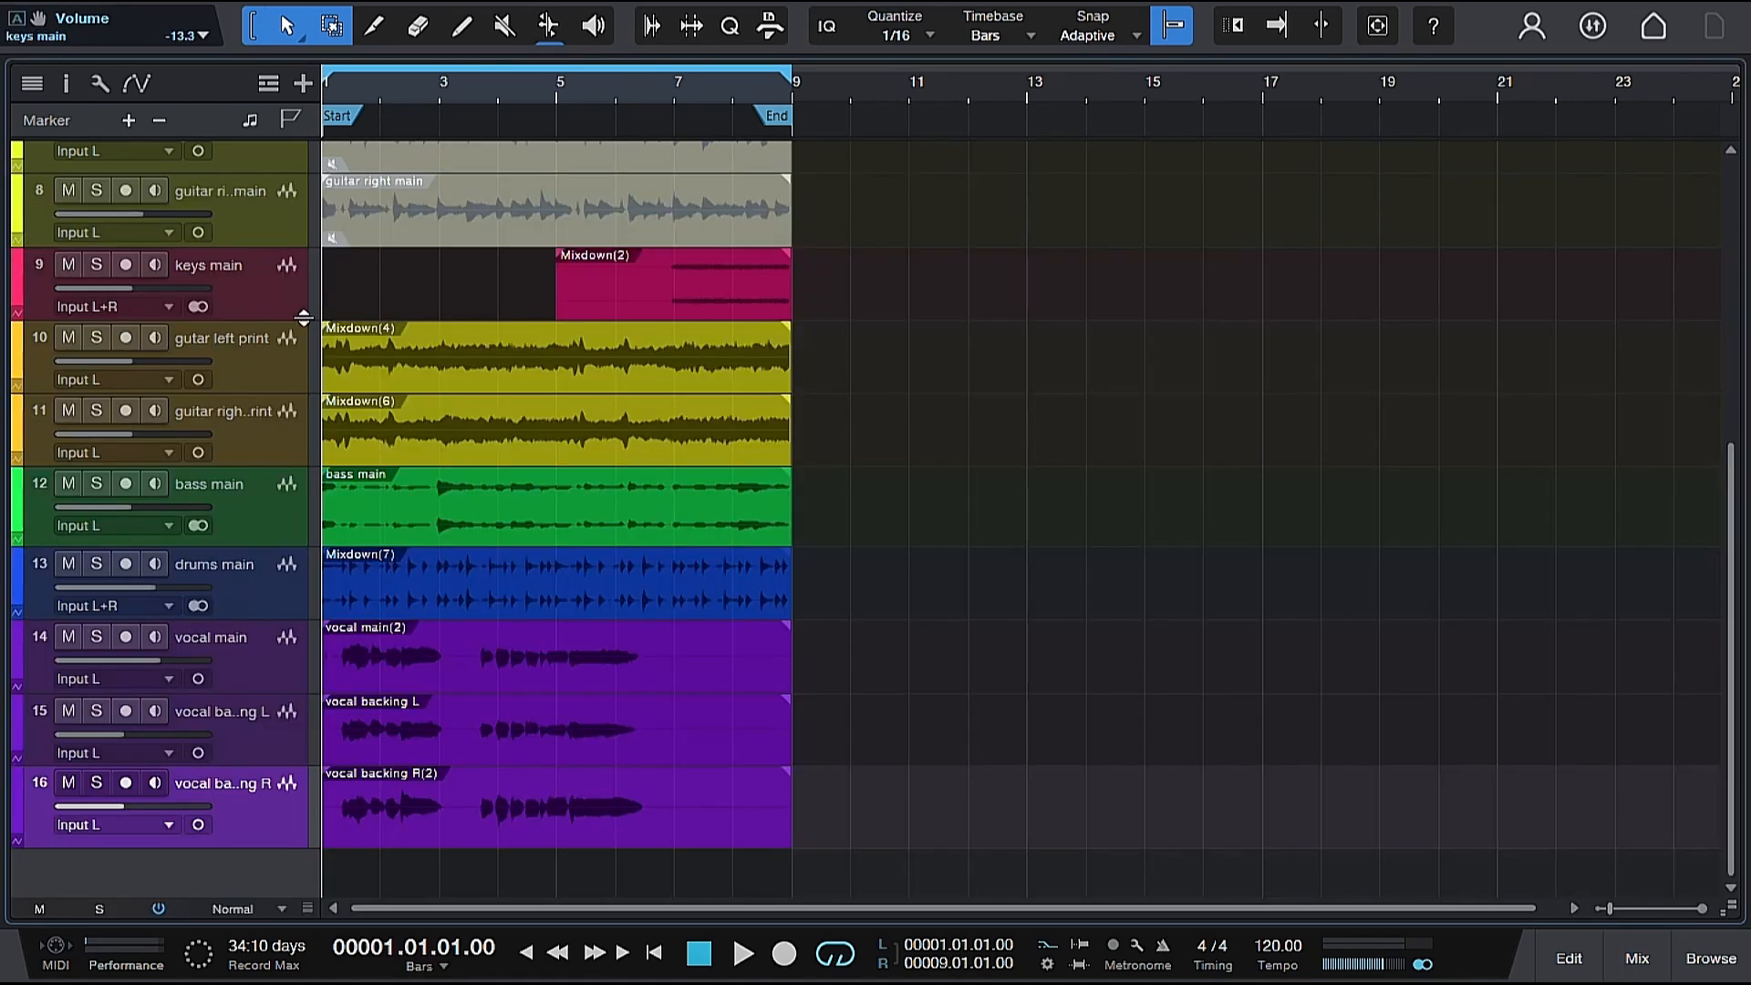
{"action": "key", "text": "space"}
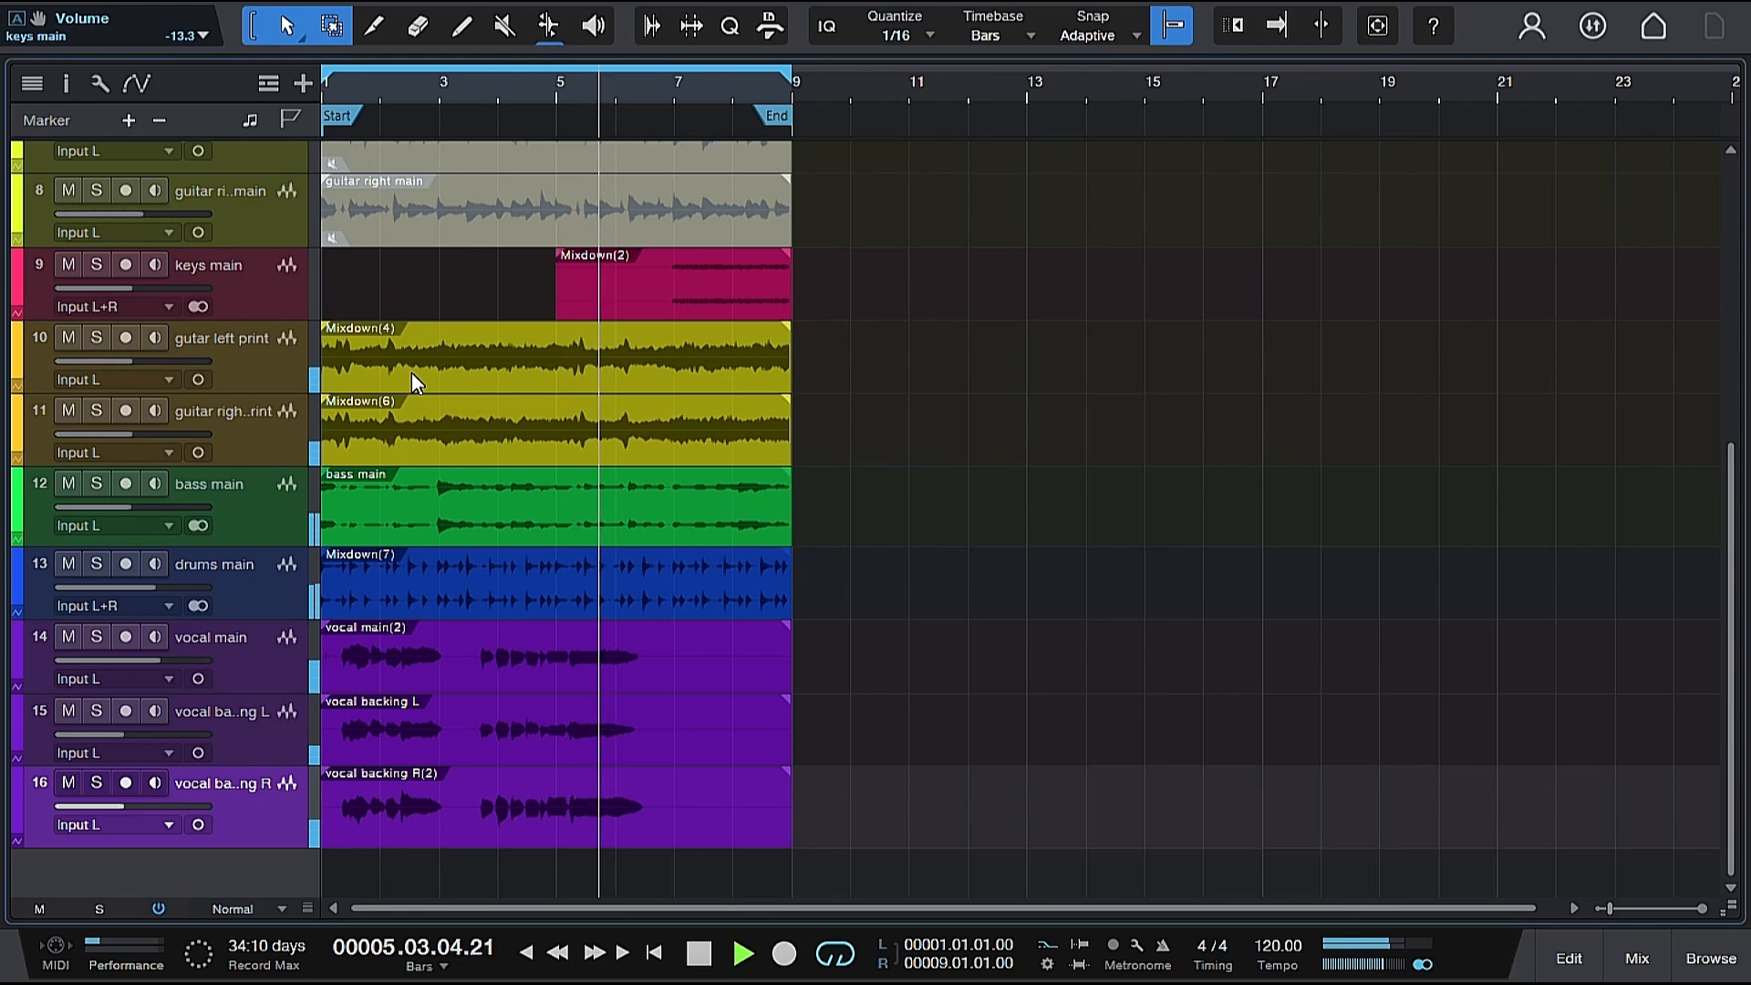
{"action": "key", "text": "space"}
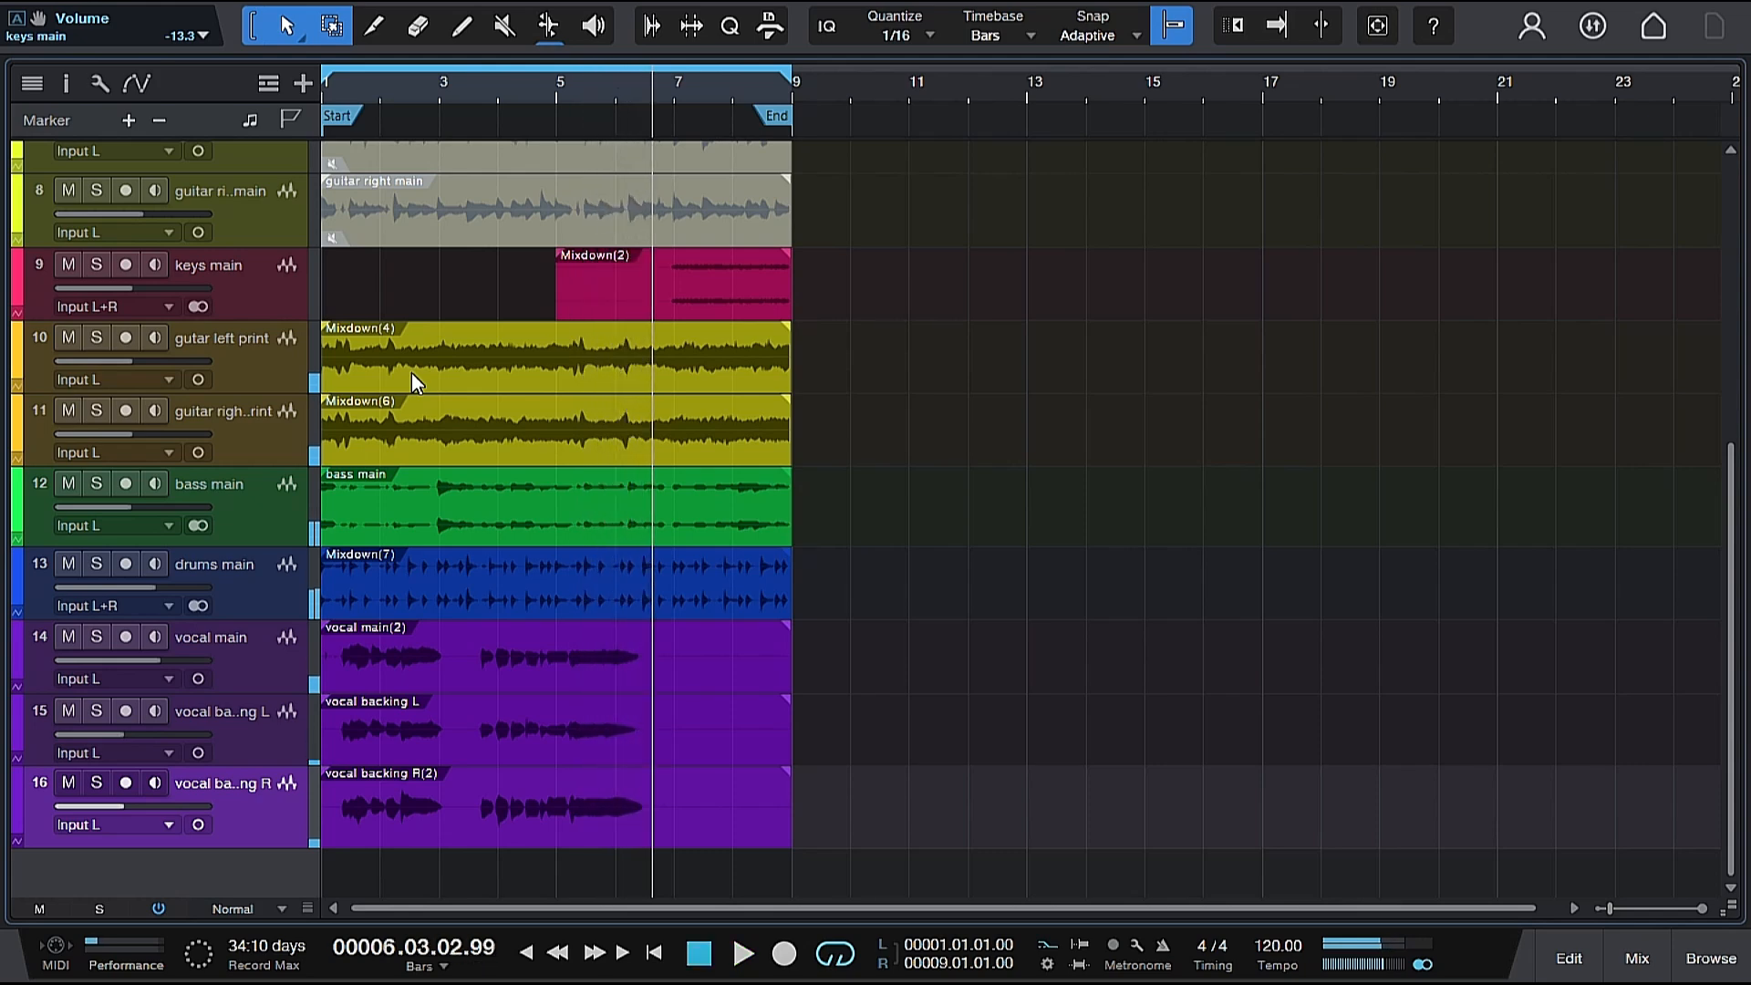
Show the mixer and add a send to a new FX channel on the vocal main track.
{"action": "left_click", "coordinate": [1637, 958]}
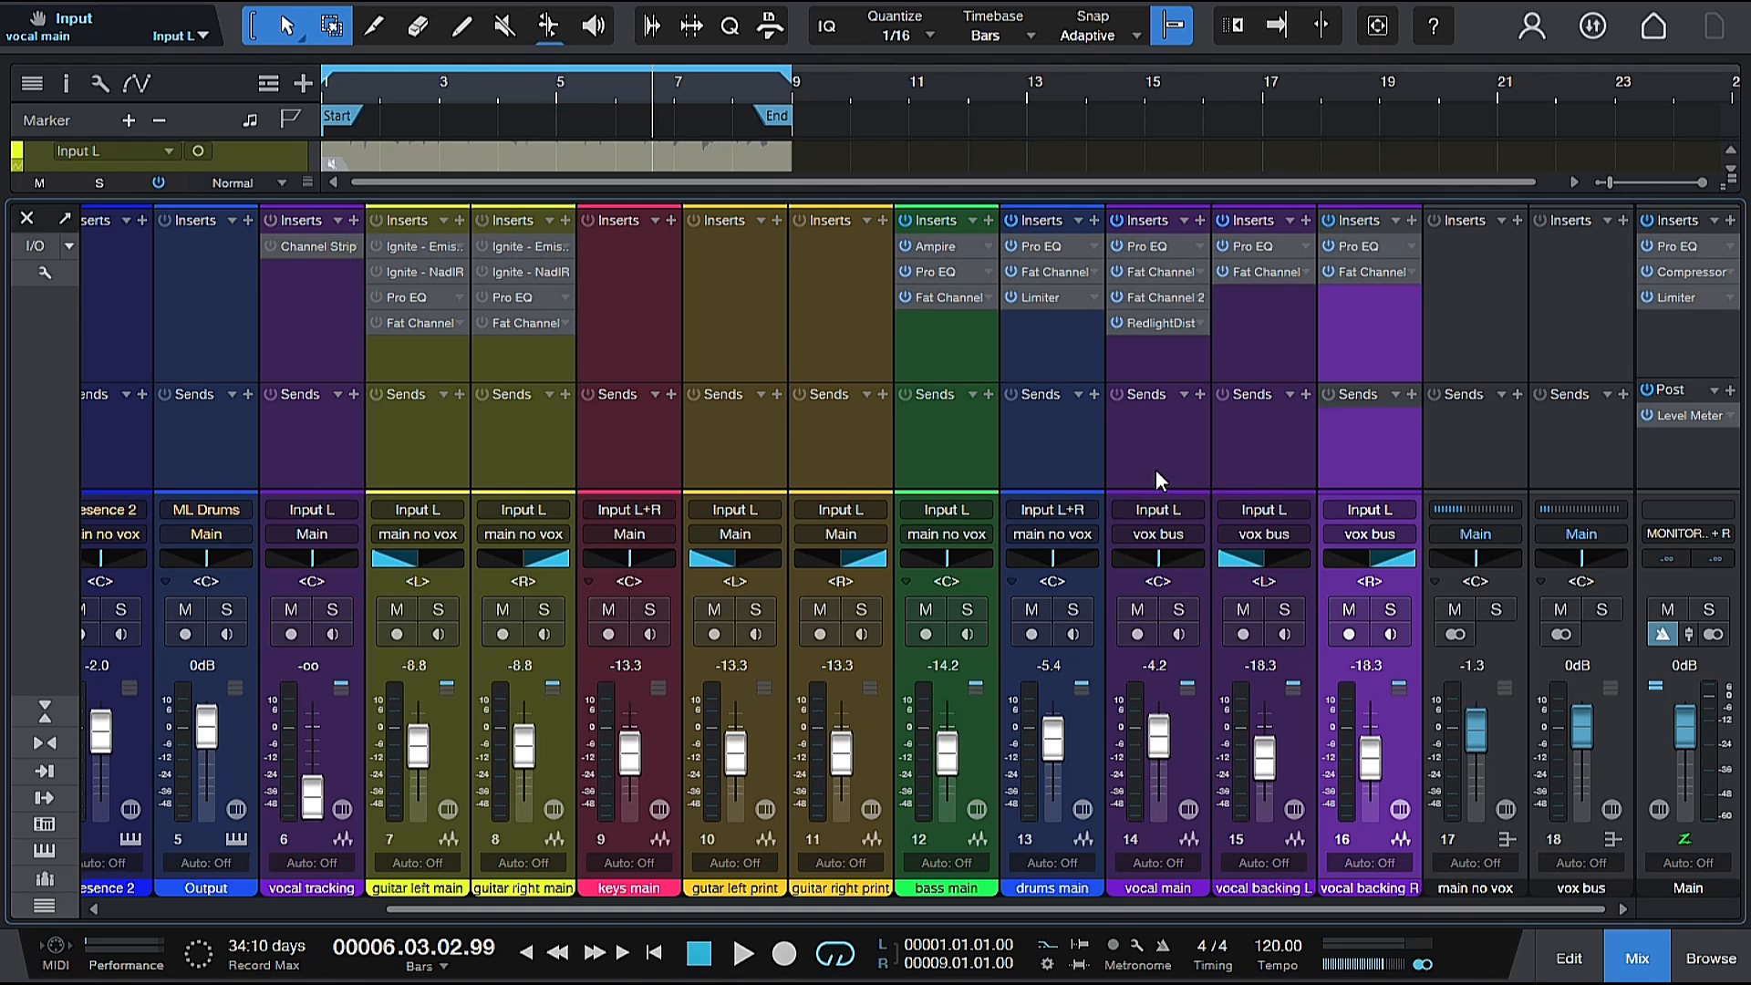
{"action": "left_click", "coordinate": [1199, 395]}
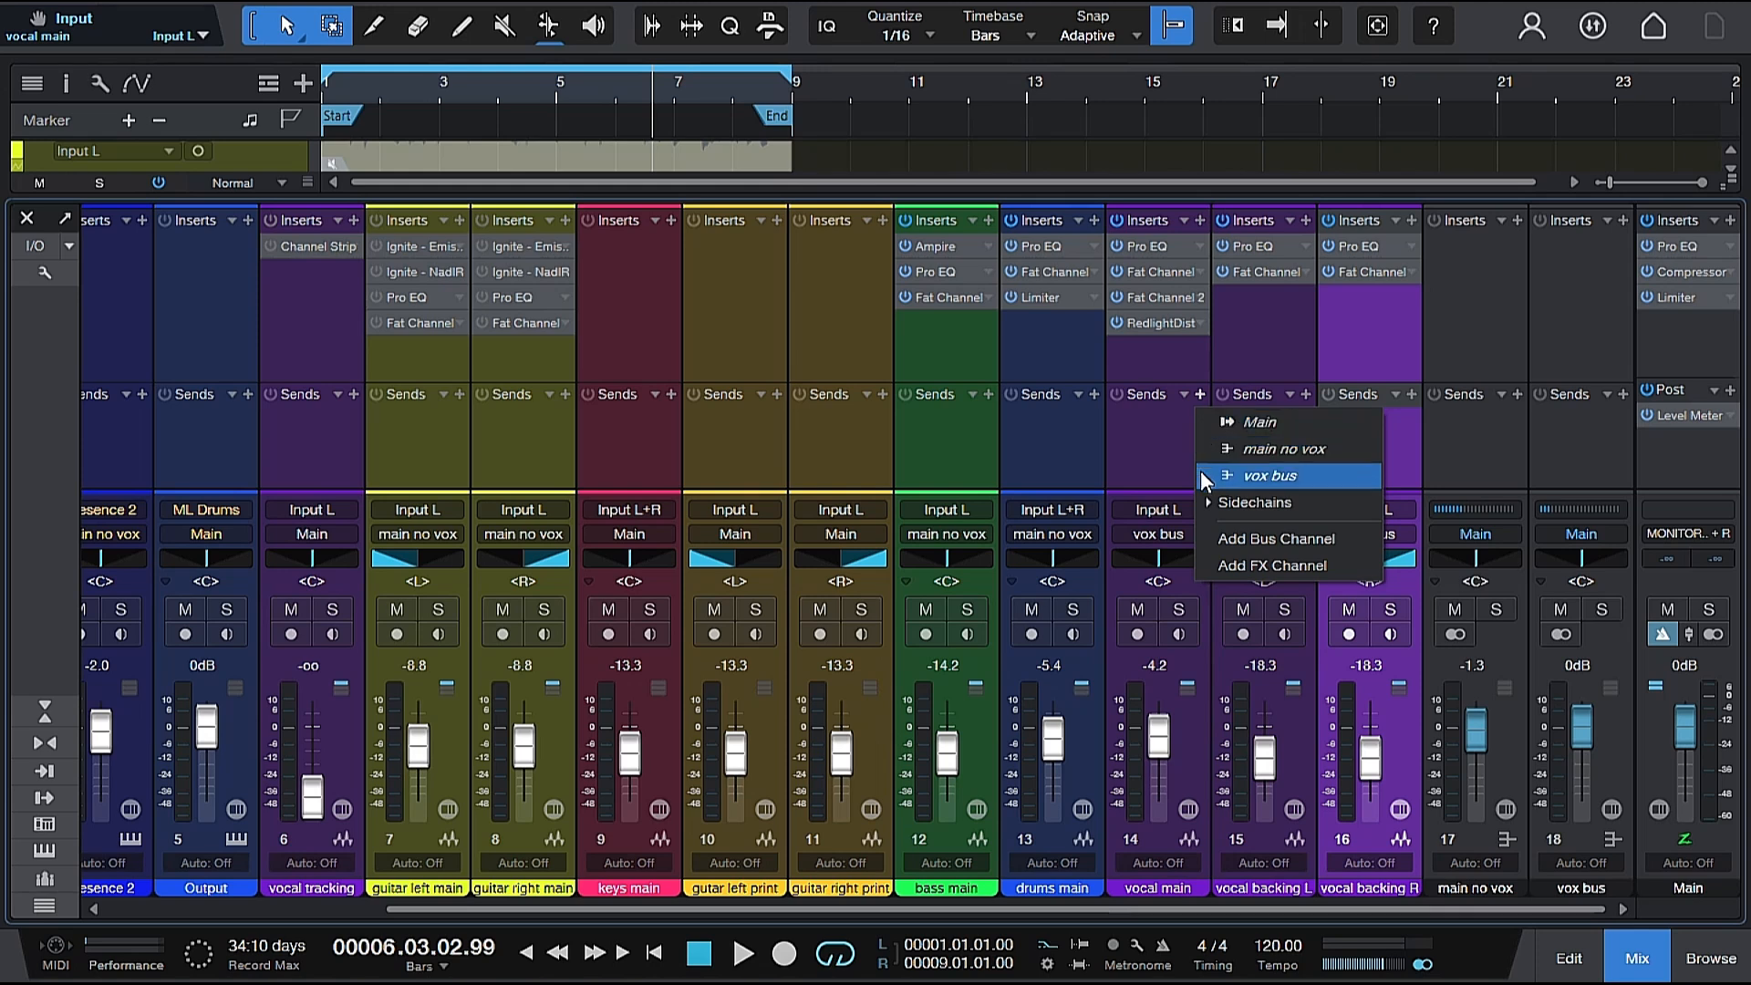
{"action": "left_click", "coordinate": [1231, 566]}
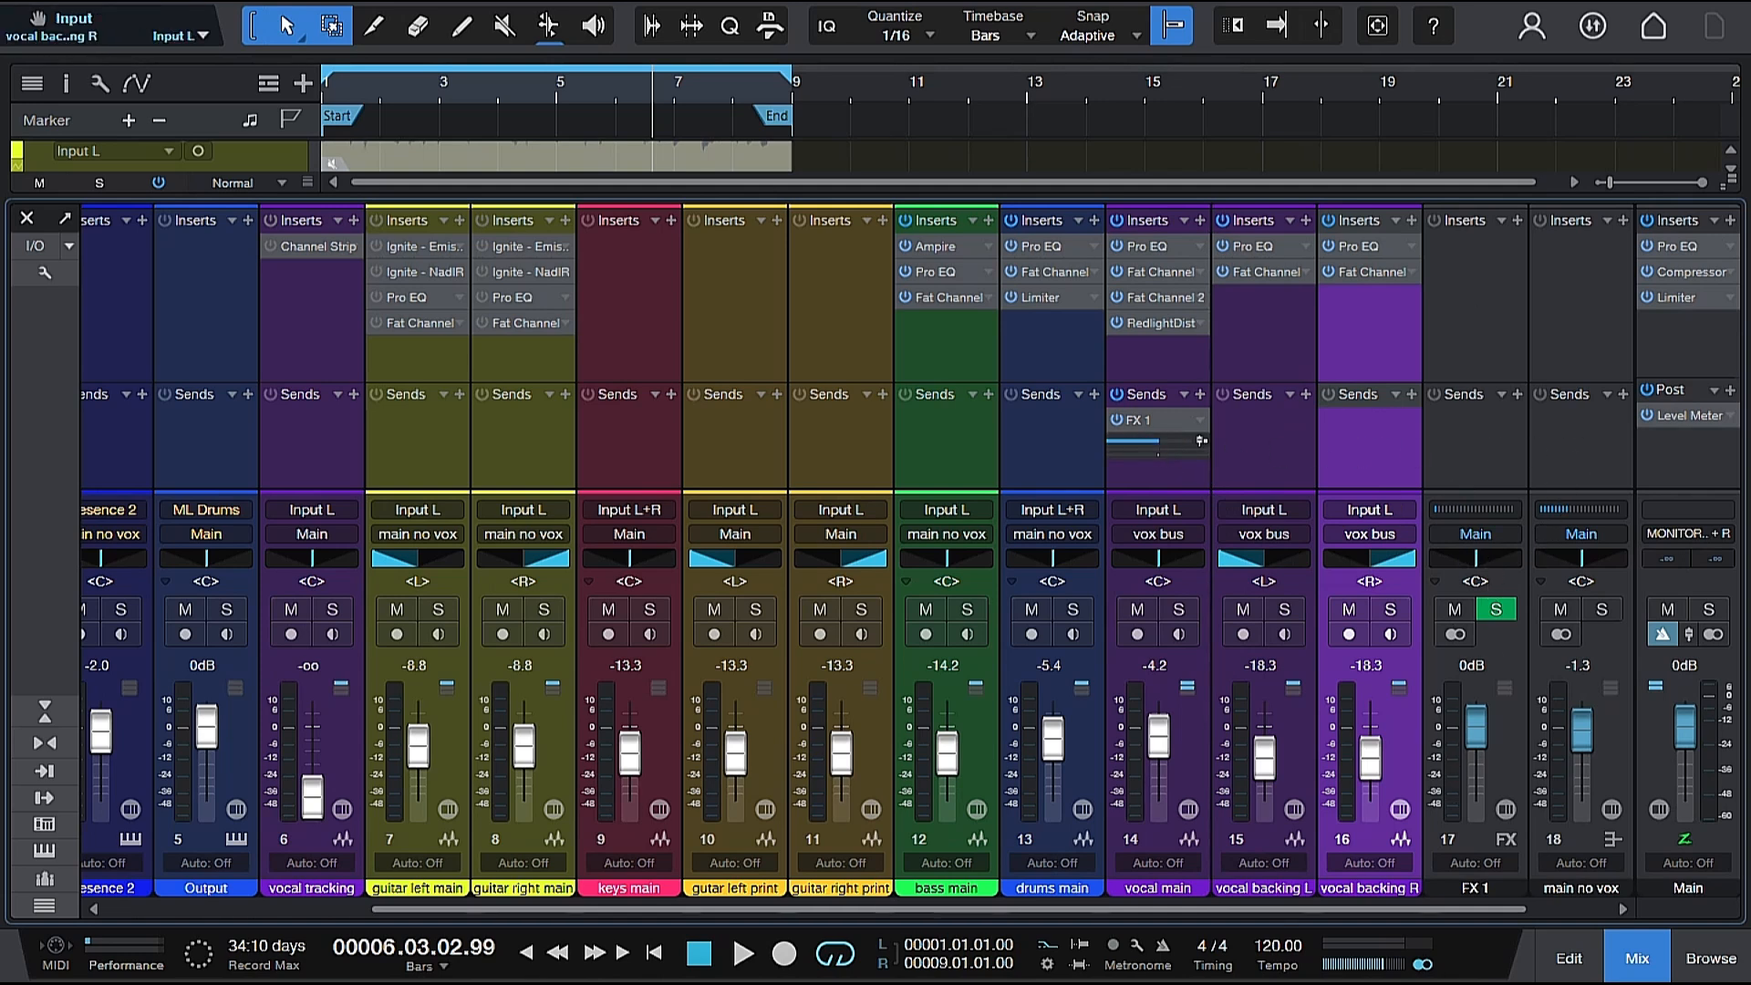
Route the output of the FX 1 channel to the vox bus.
{"action": "left_click", "coordinate": [1478, 535]}
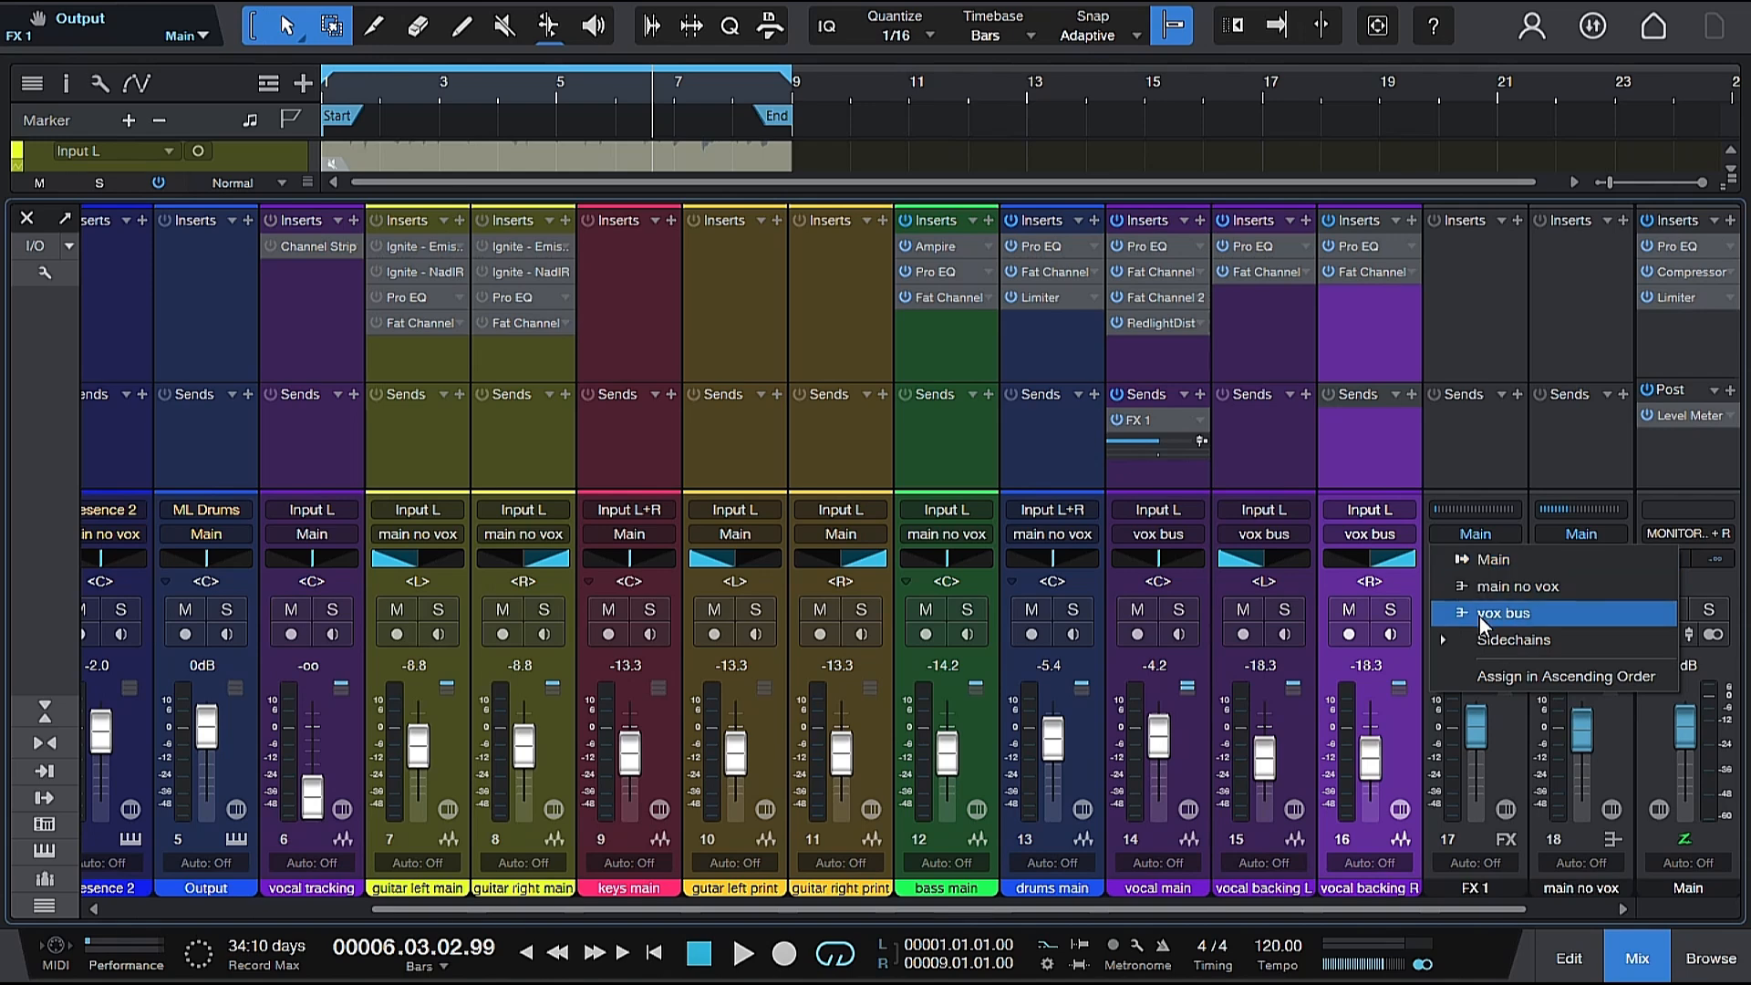
{"action": "left_click", "coordinate": [1479, 614]}
{"action": "left_click", "coordinate": [1479, 608]}
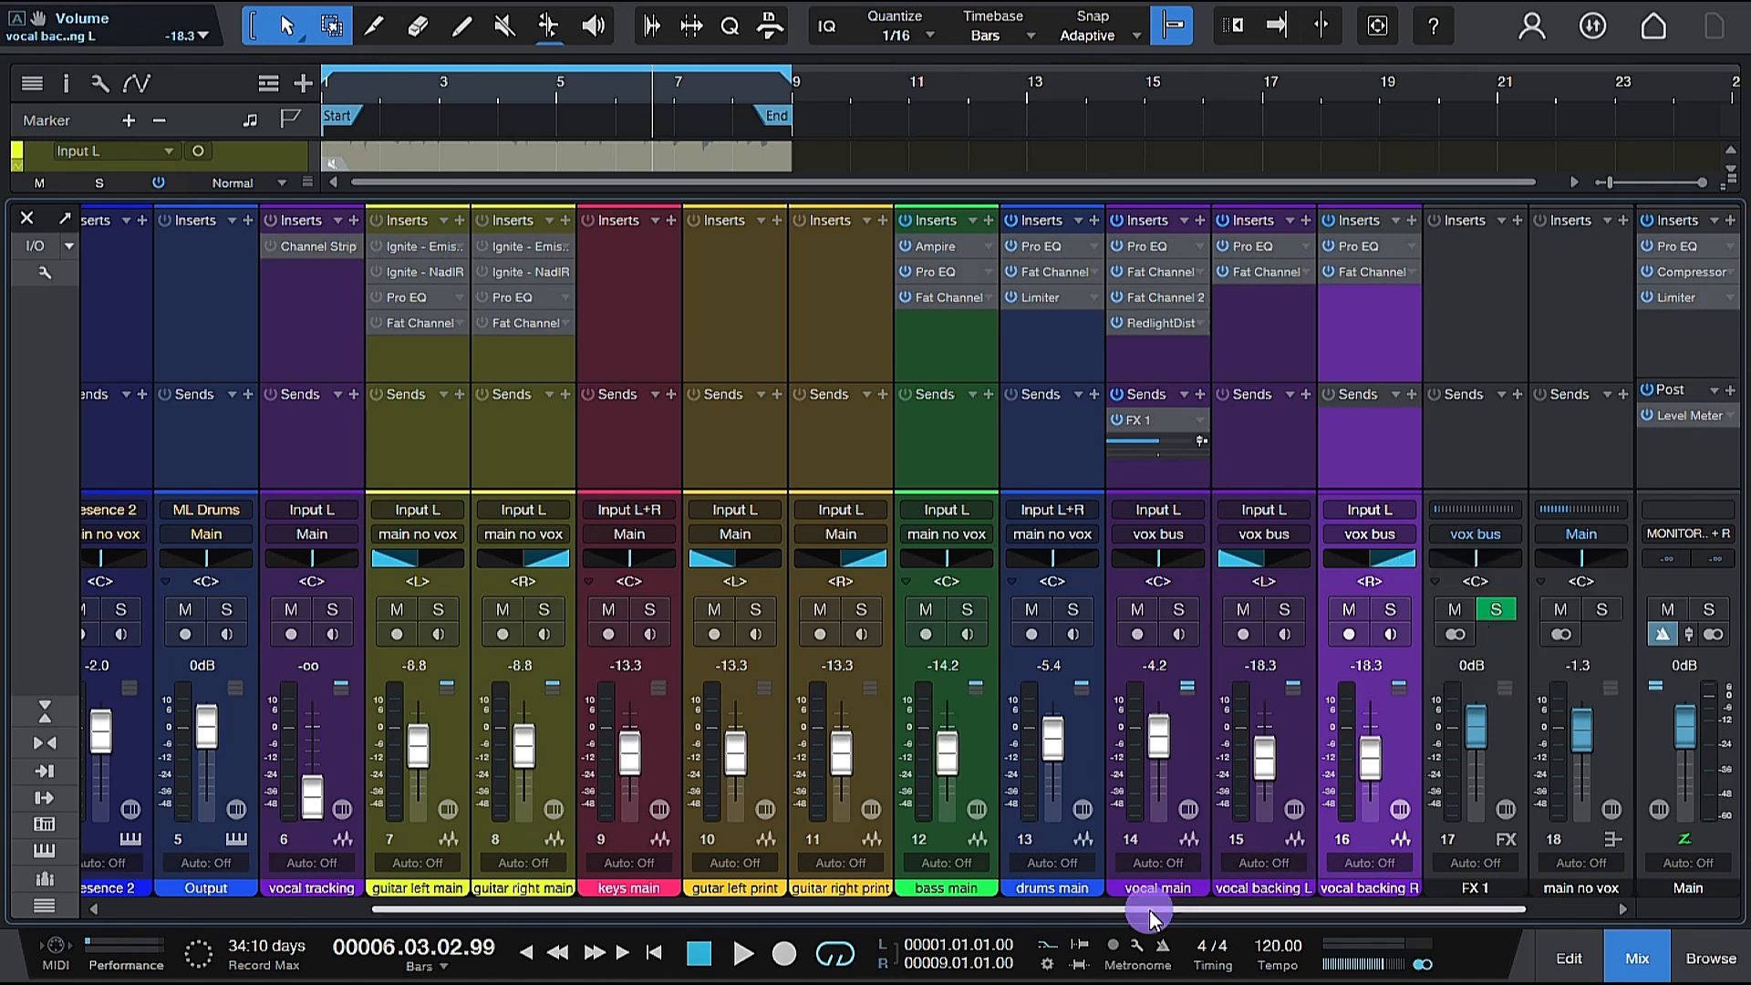
{"action": "left_click_drag", "start_coordinate": [1147, 909], "coordinate": [1225, 910]}
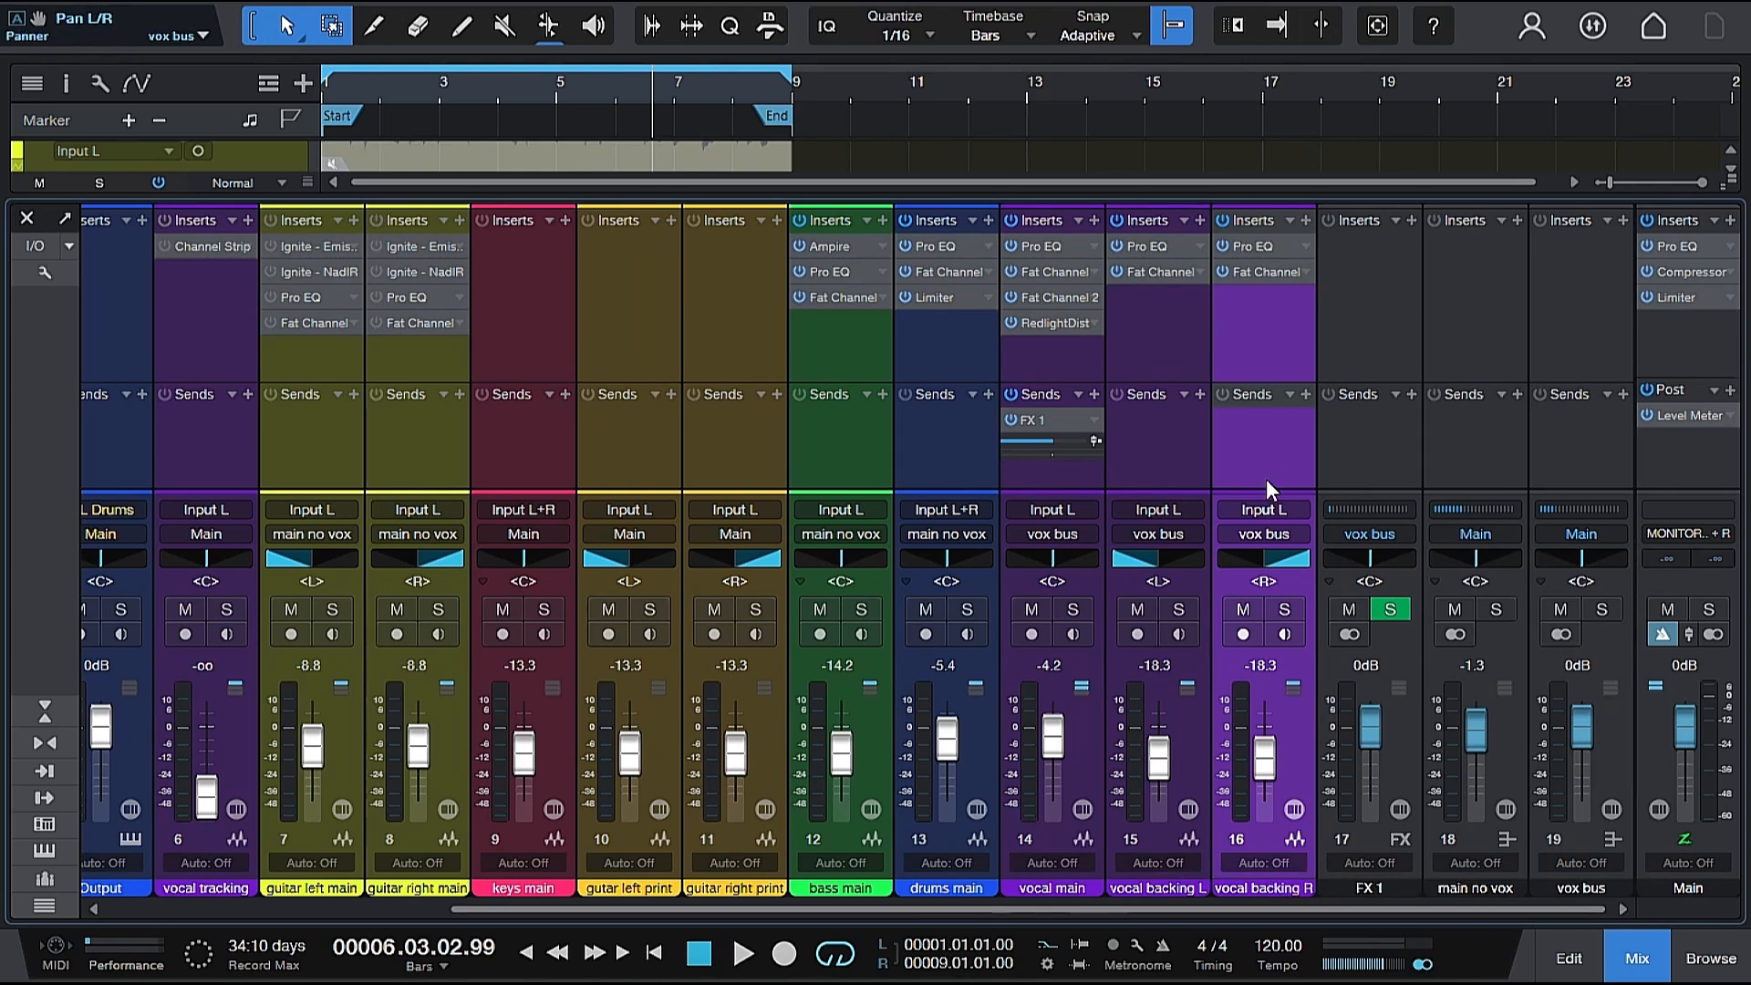
{"action": "mouse_move", "coordinate": [1060, 441]}
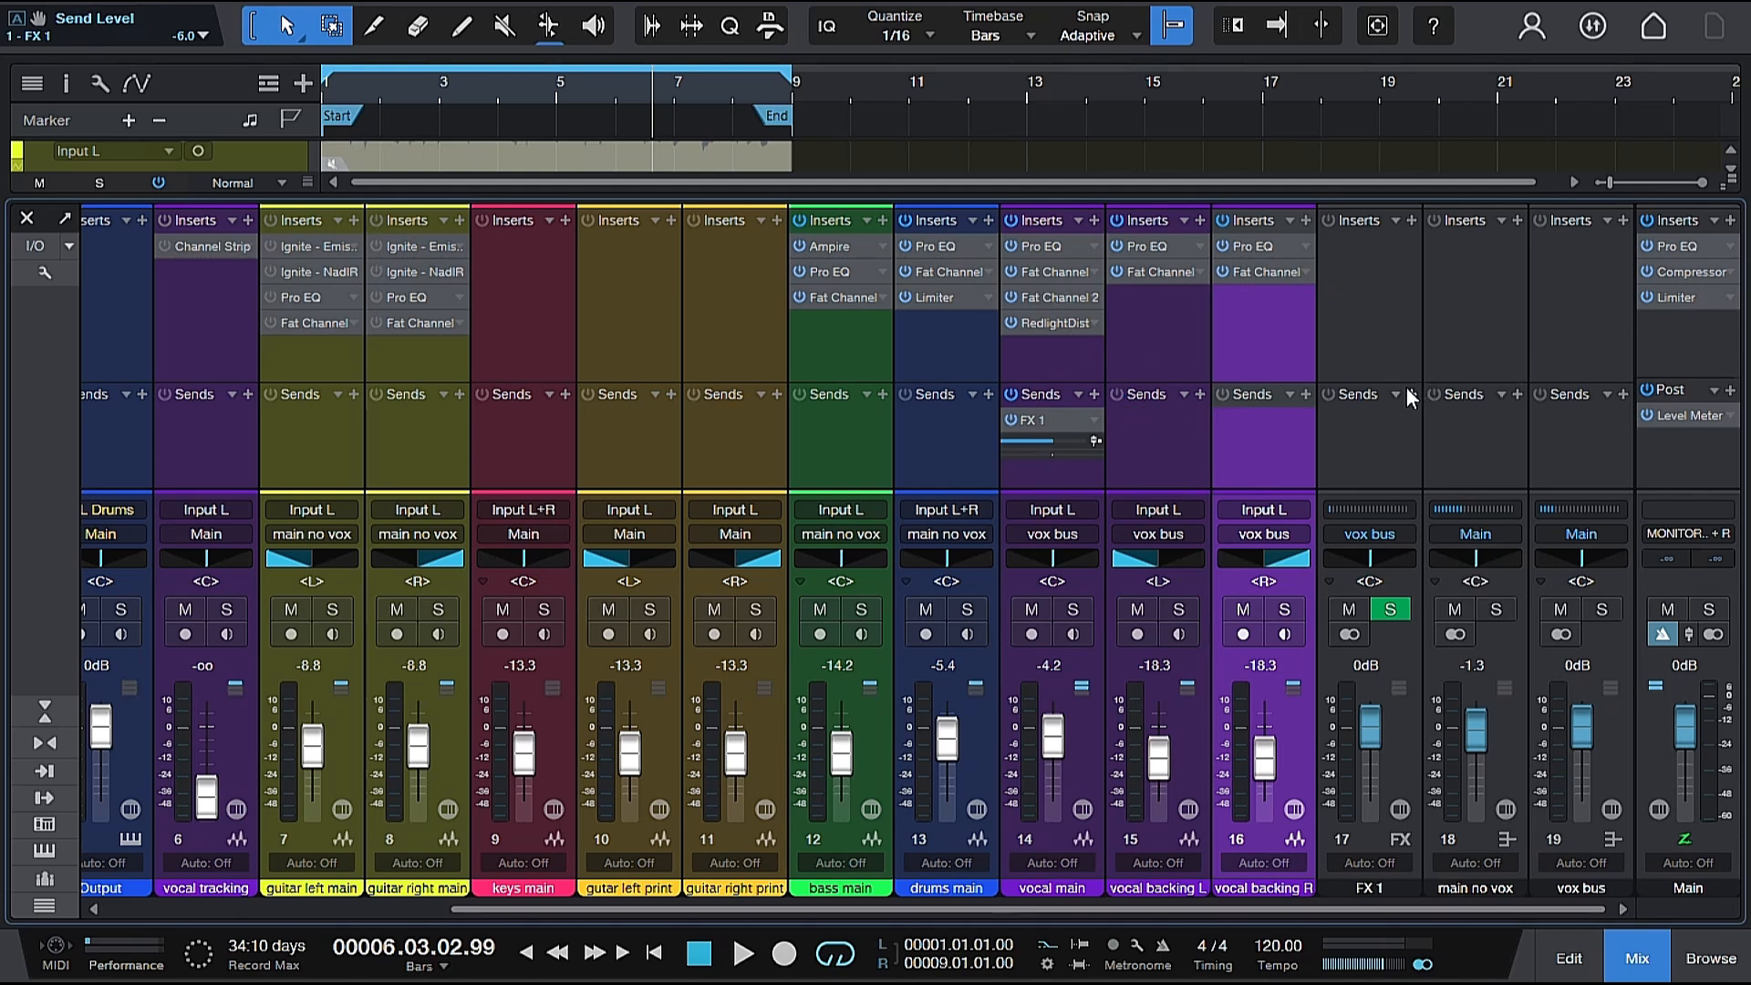
Insert the PreSonus Mixverb plug-in on the FX 1 channel.
{"action": "left_click", "coordinate": [1411, 220]}
{"action": "scroll", "coordinate": [1554, 498], "scroll_direction": "down", "scroll_amount": 2}
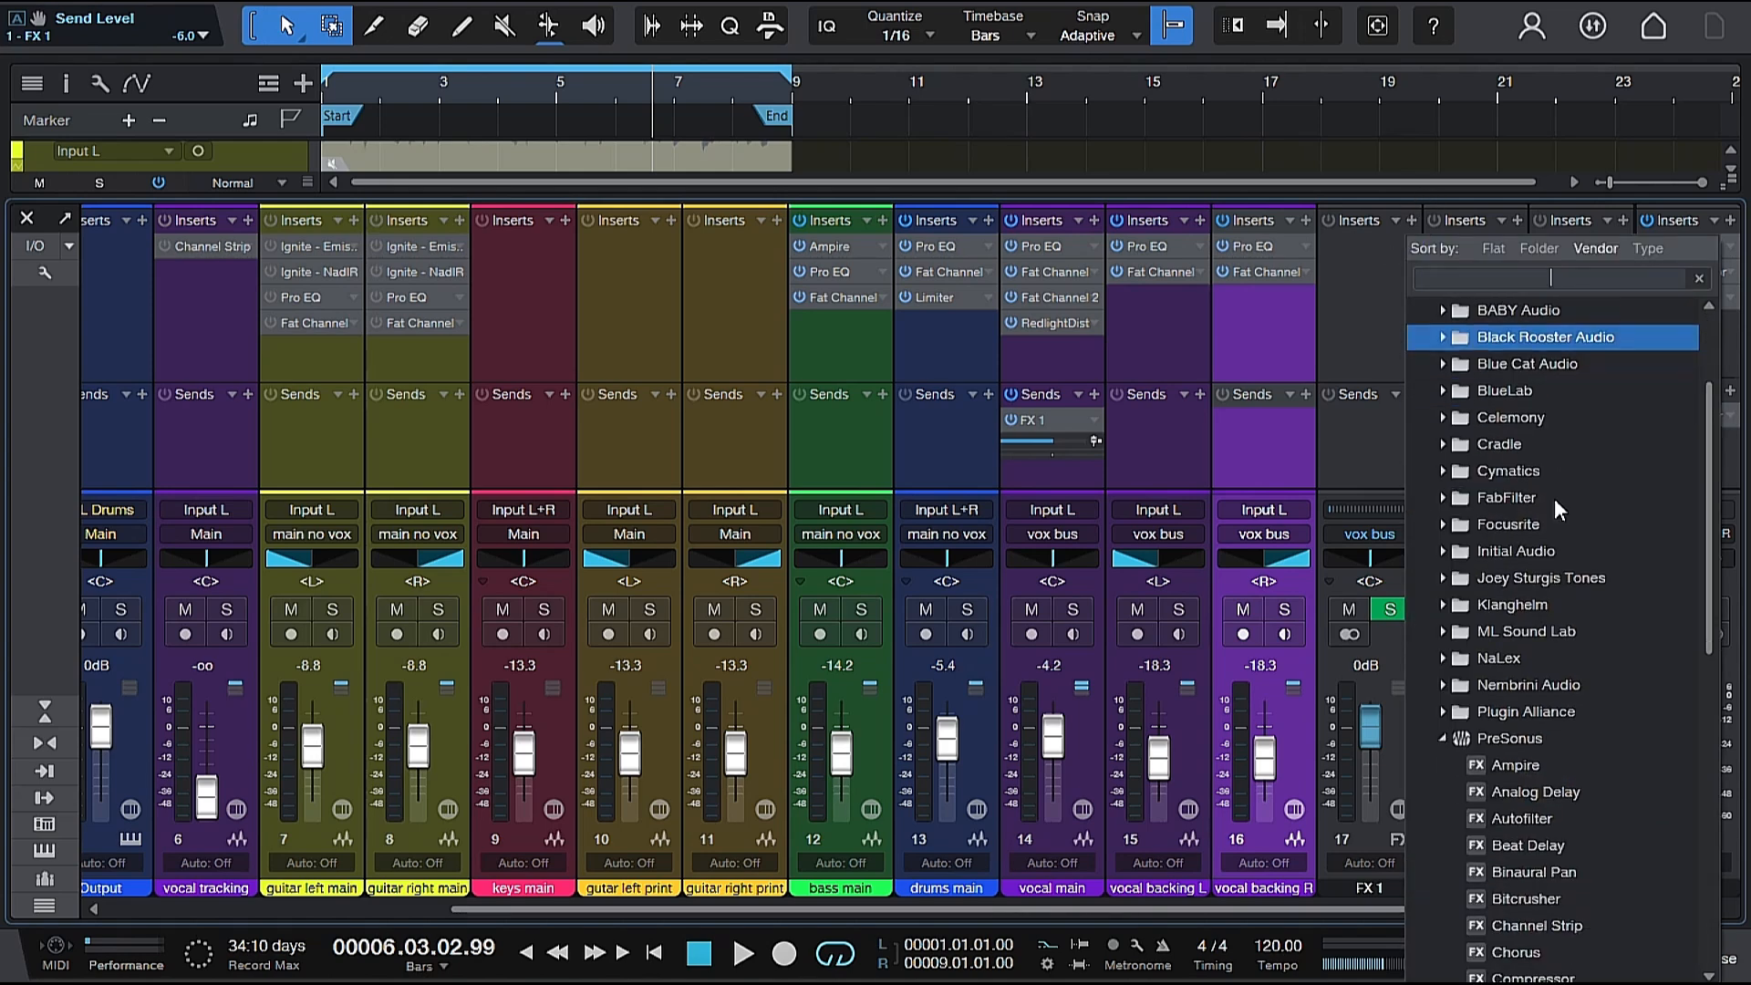
{"action": "scroll", "coordinate": [1554, 498], "scroll_direction": "down", "scroll_amount": 5}
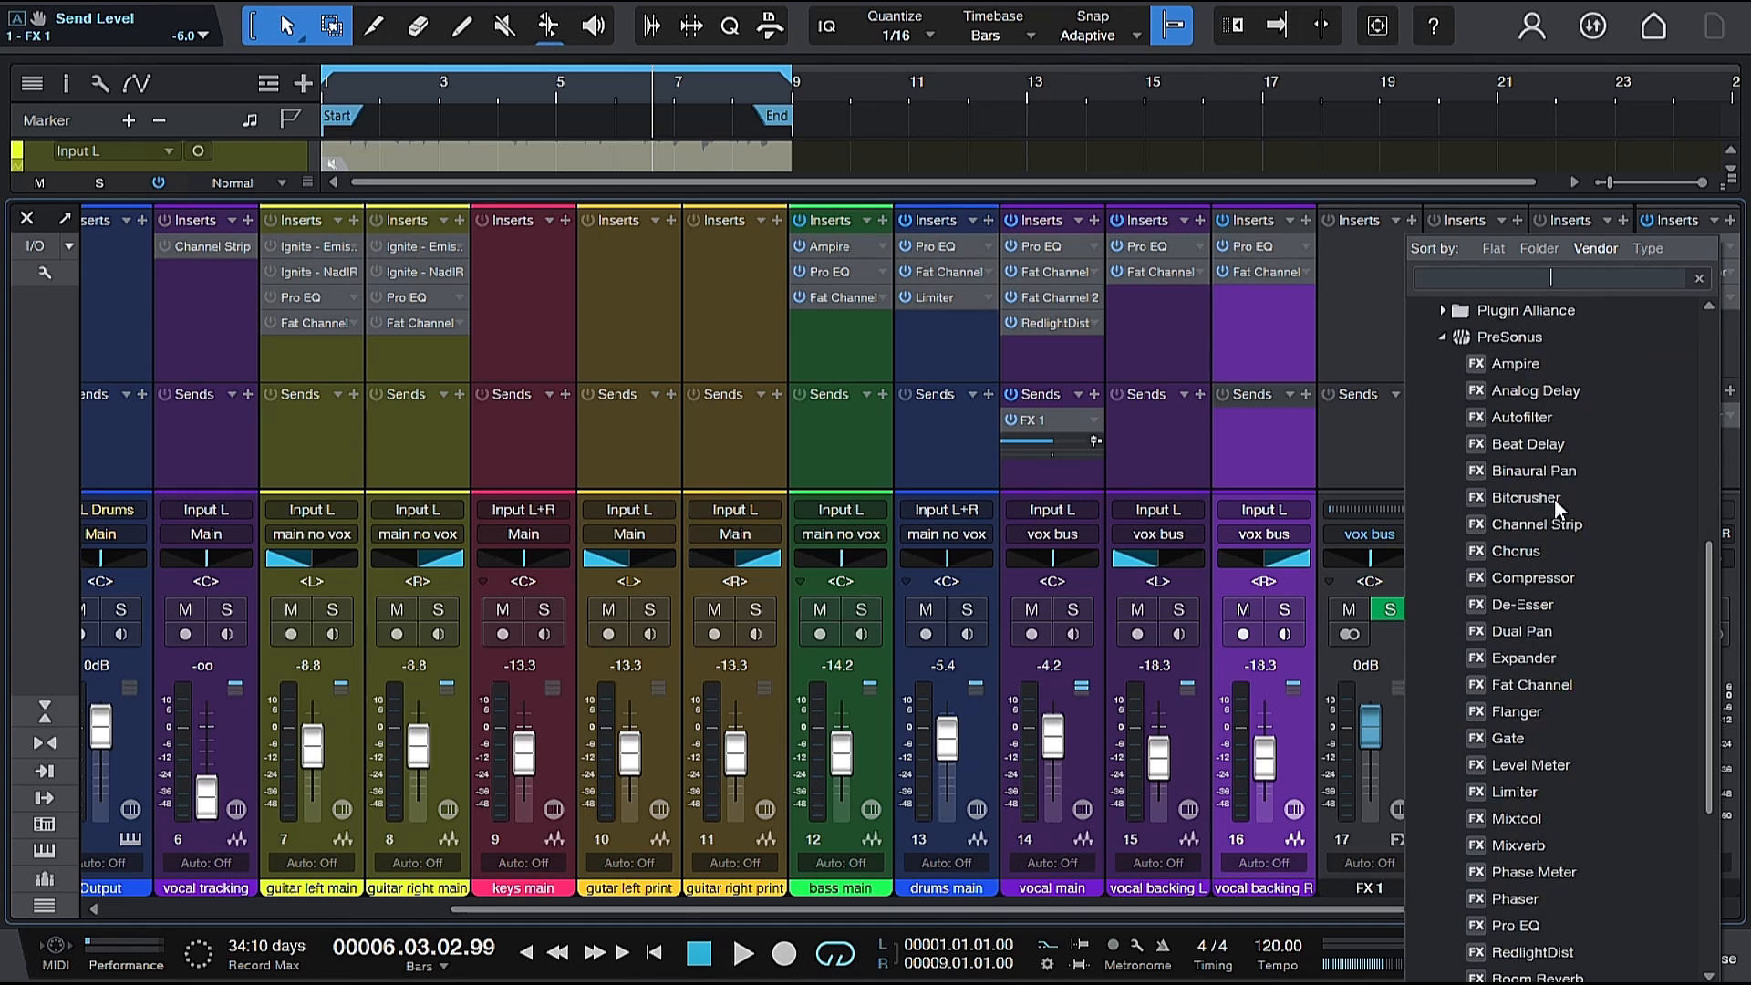
{"action": "scroll", "coordinate": [1554, 498], "scroll_direction": "down", "scroll_amount": 1}
{"action": "scroll", "coordinate": [1554, 498], "scroll_direction": "down", "scroll_amount": 1}
{"action": "scroll", "coordinate": [1554, 498], "scroll_direction": "down", "scroll_amount": 1}
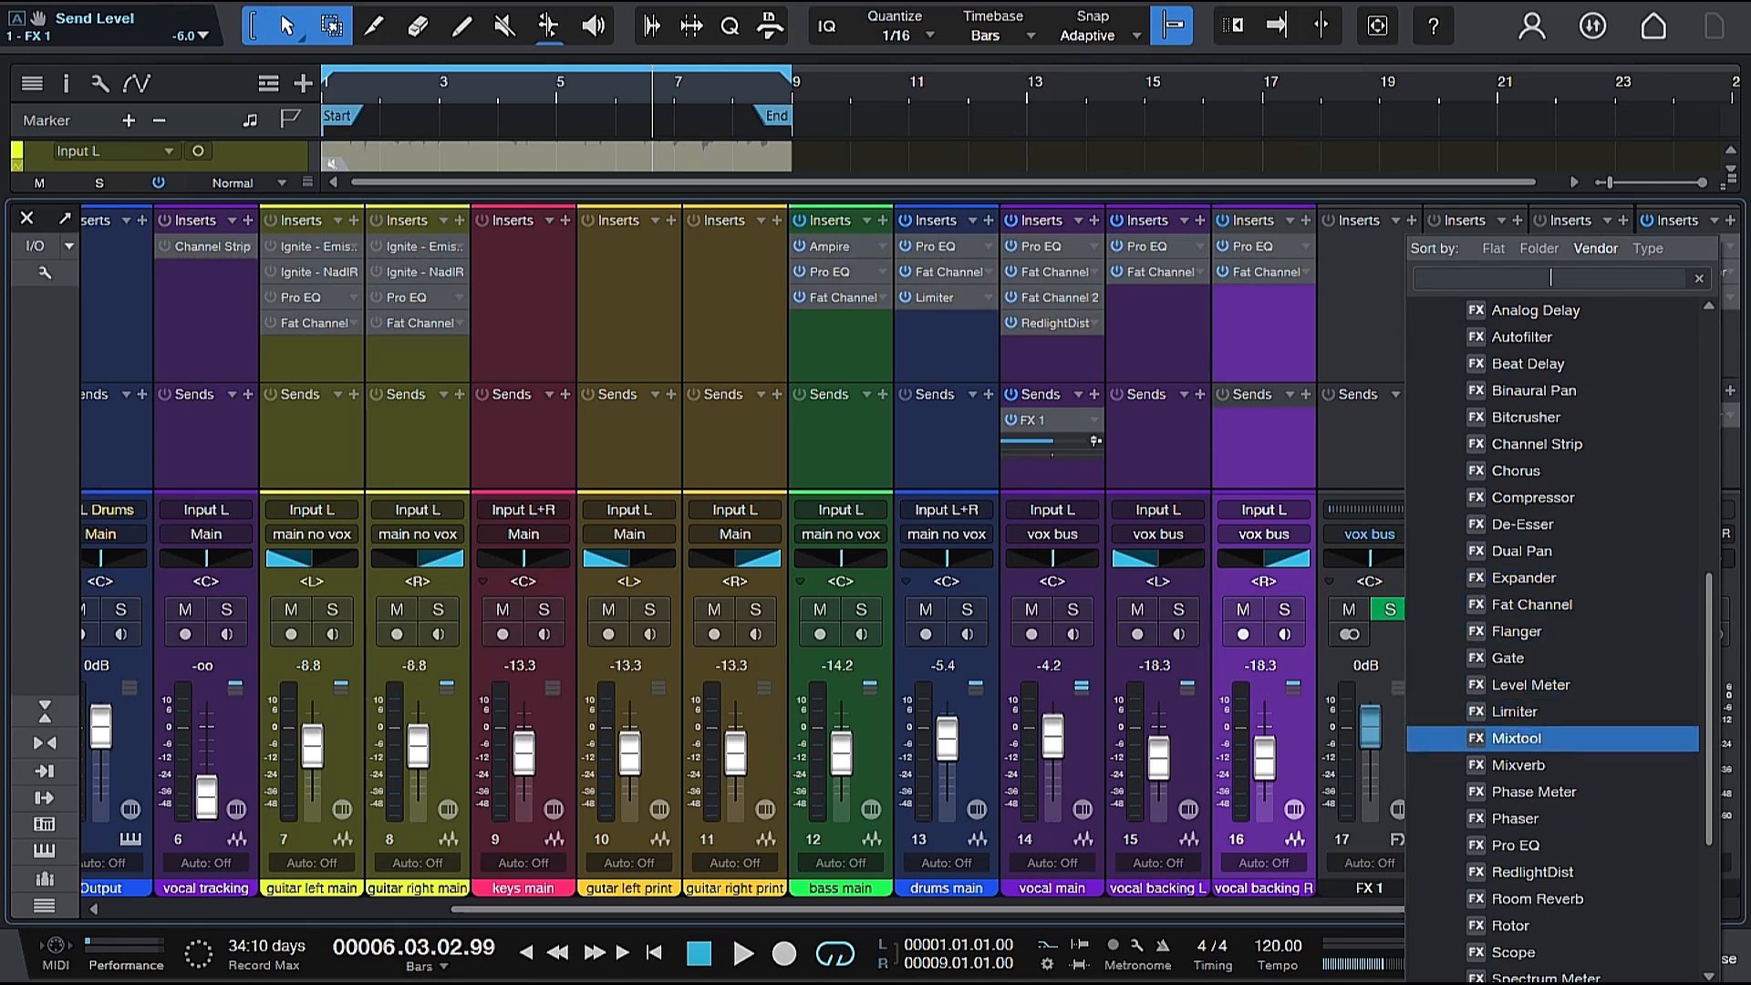
{"action": "left_click", "coordinate": [1549, 768]}
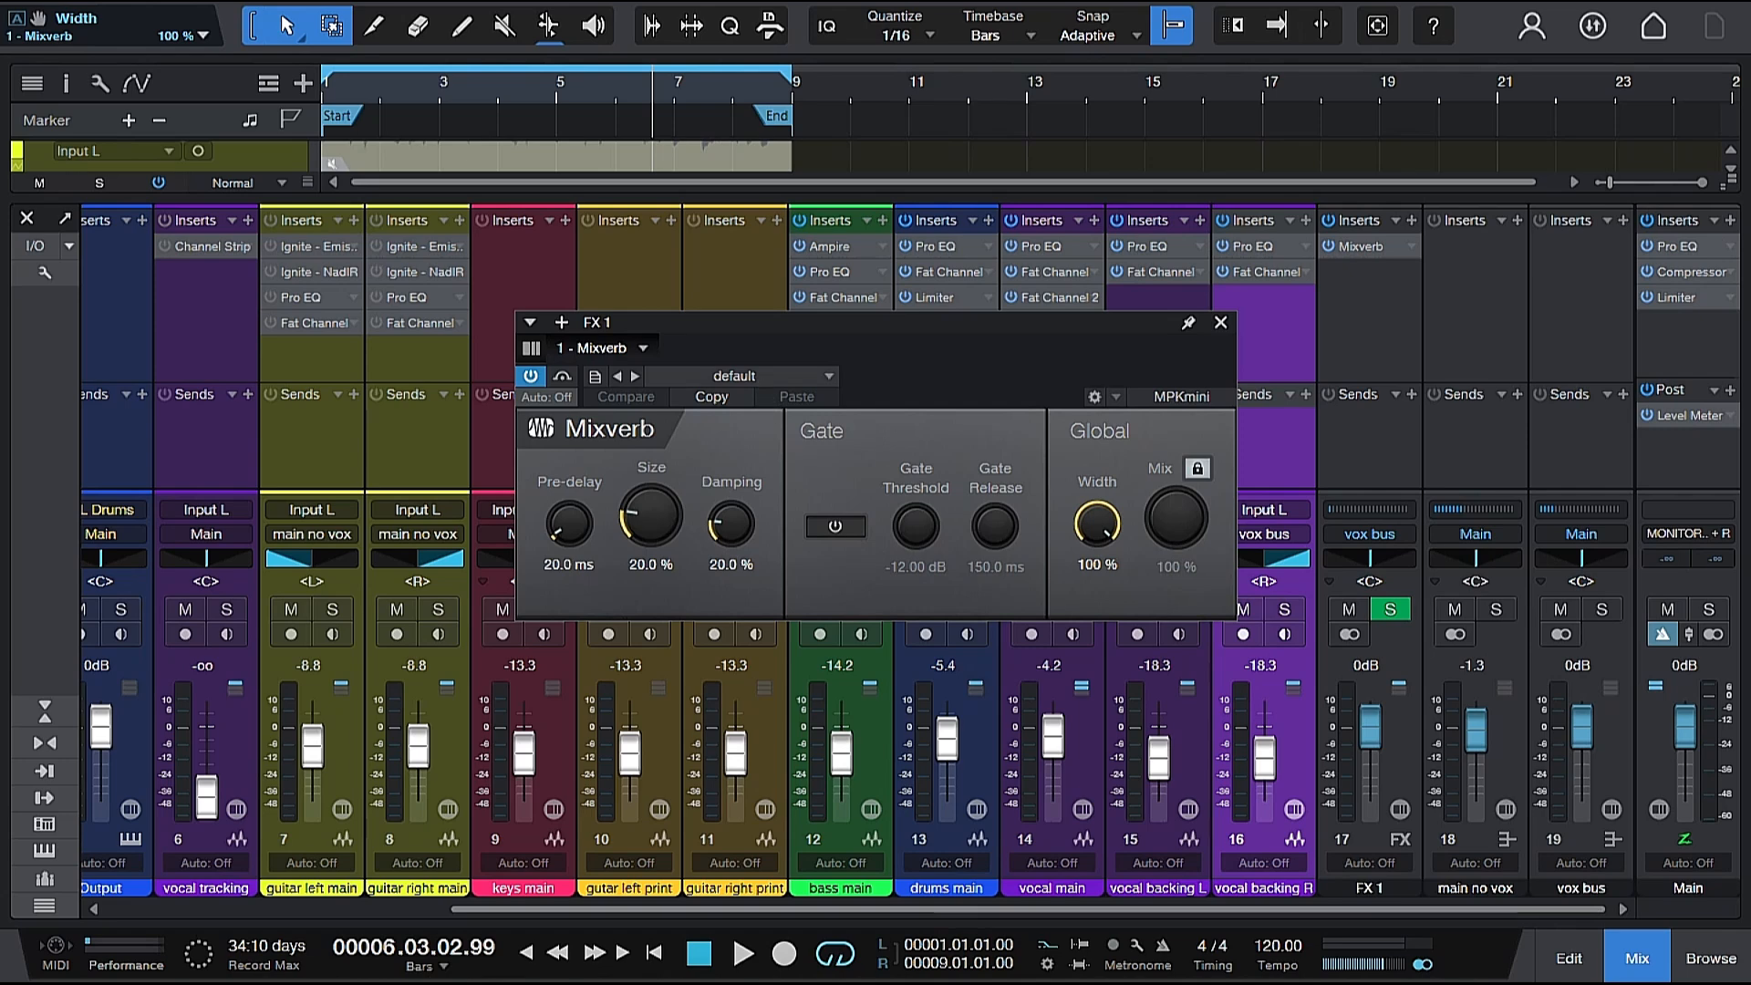
Load the Large Hall preset in Mixverb.
{"action": "left_click", "coordinate": [758, 376]}
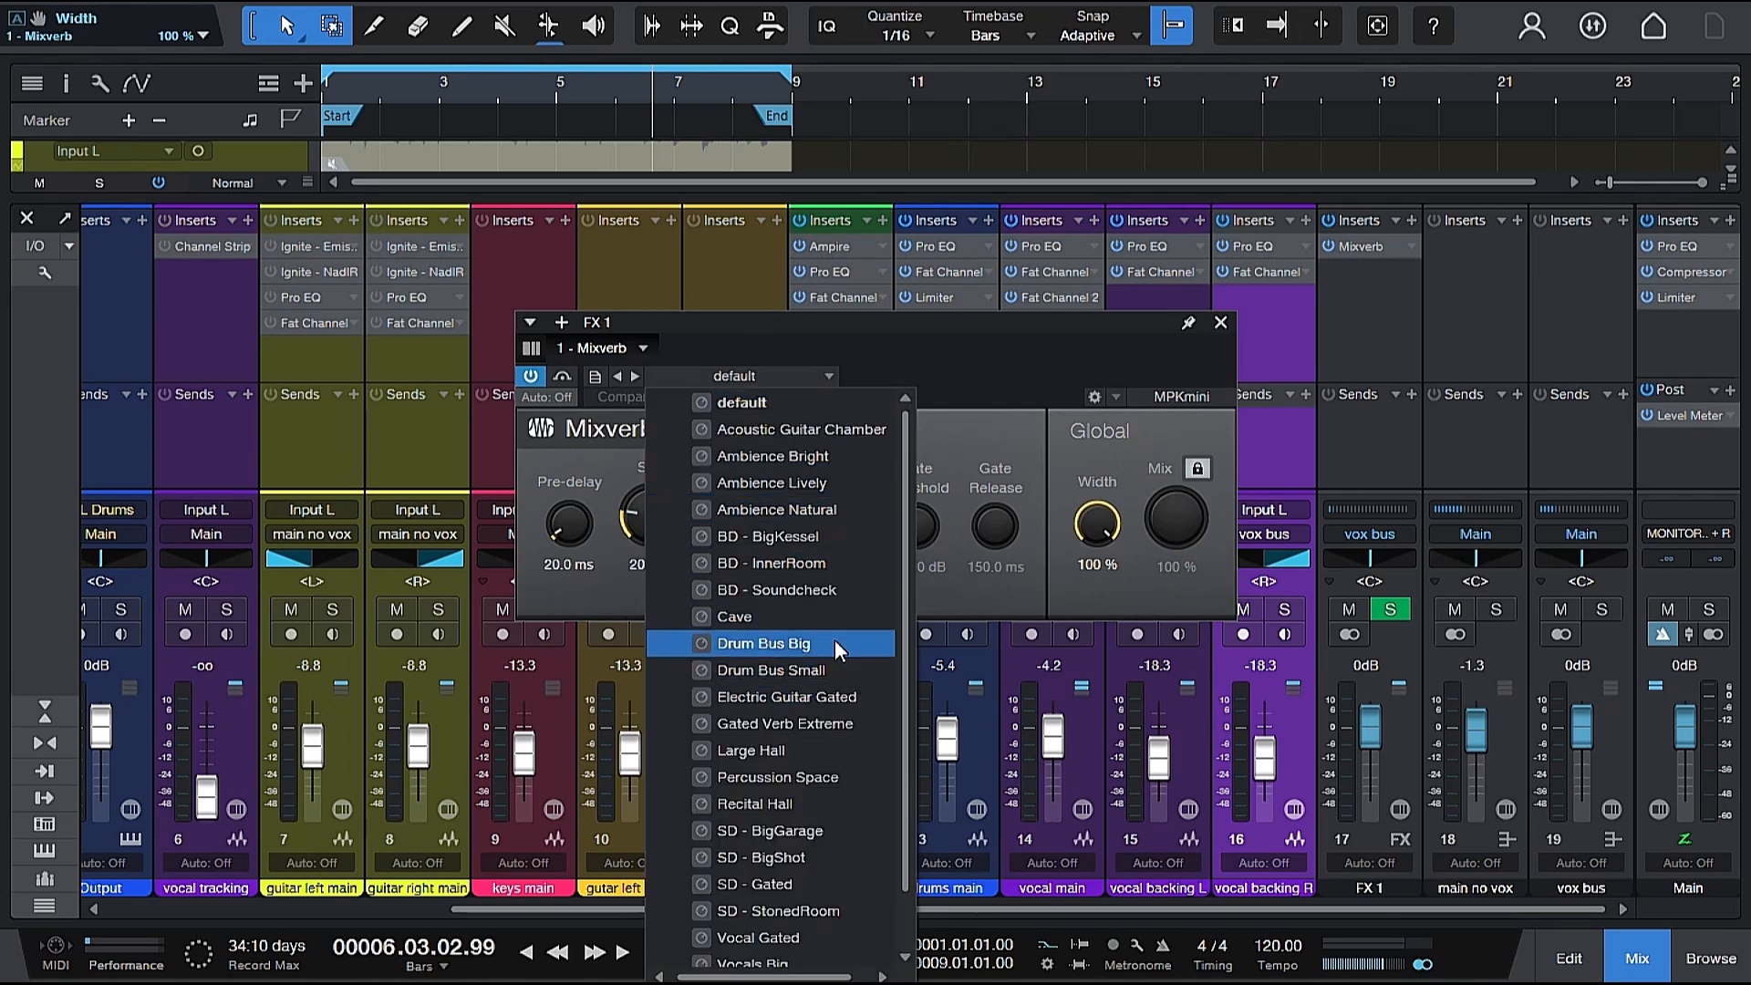
{"action": "scroll", "coordinate": [831, 617], "scroll_direction": "down", "scroll_amount": 1}
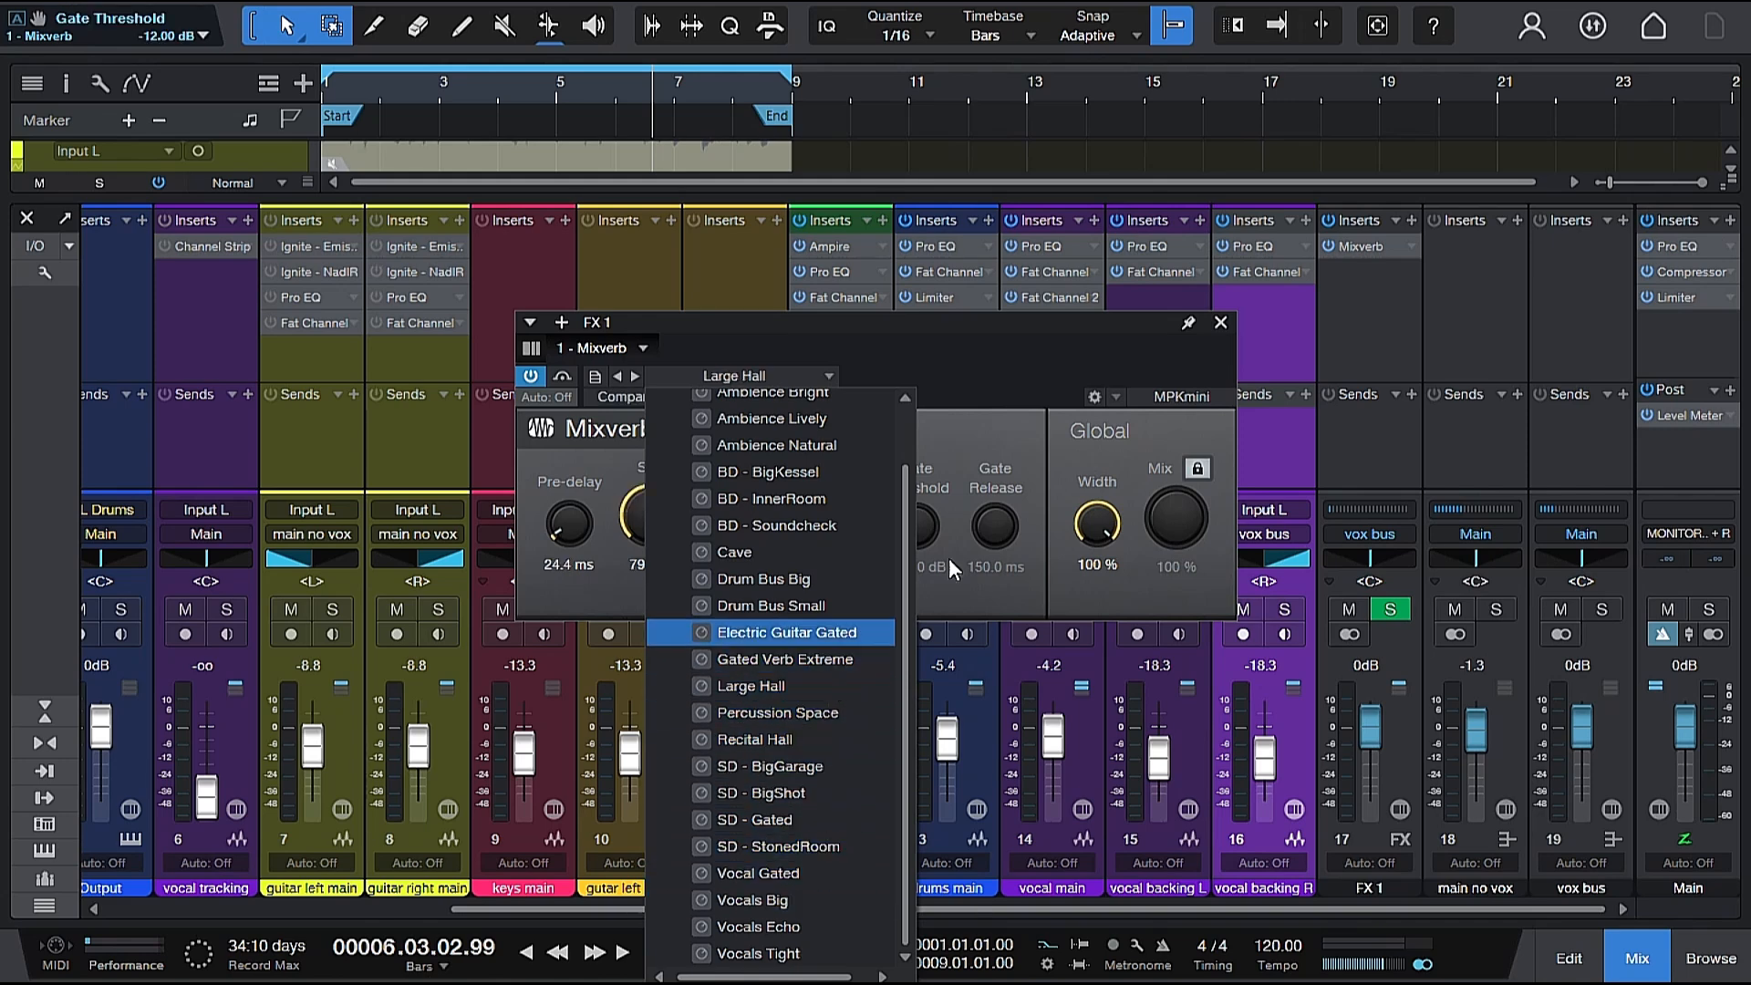
{"action": "left_click", "coordinate": [984, 492]}
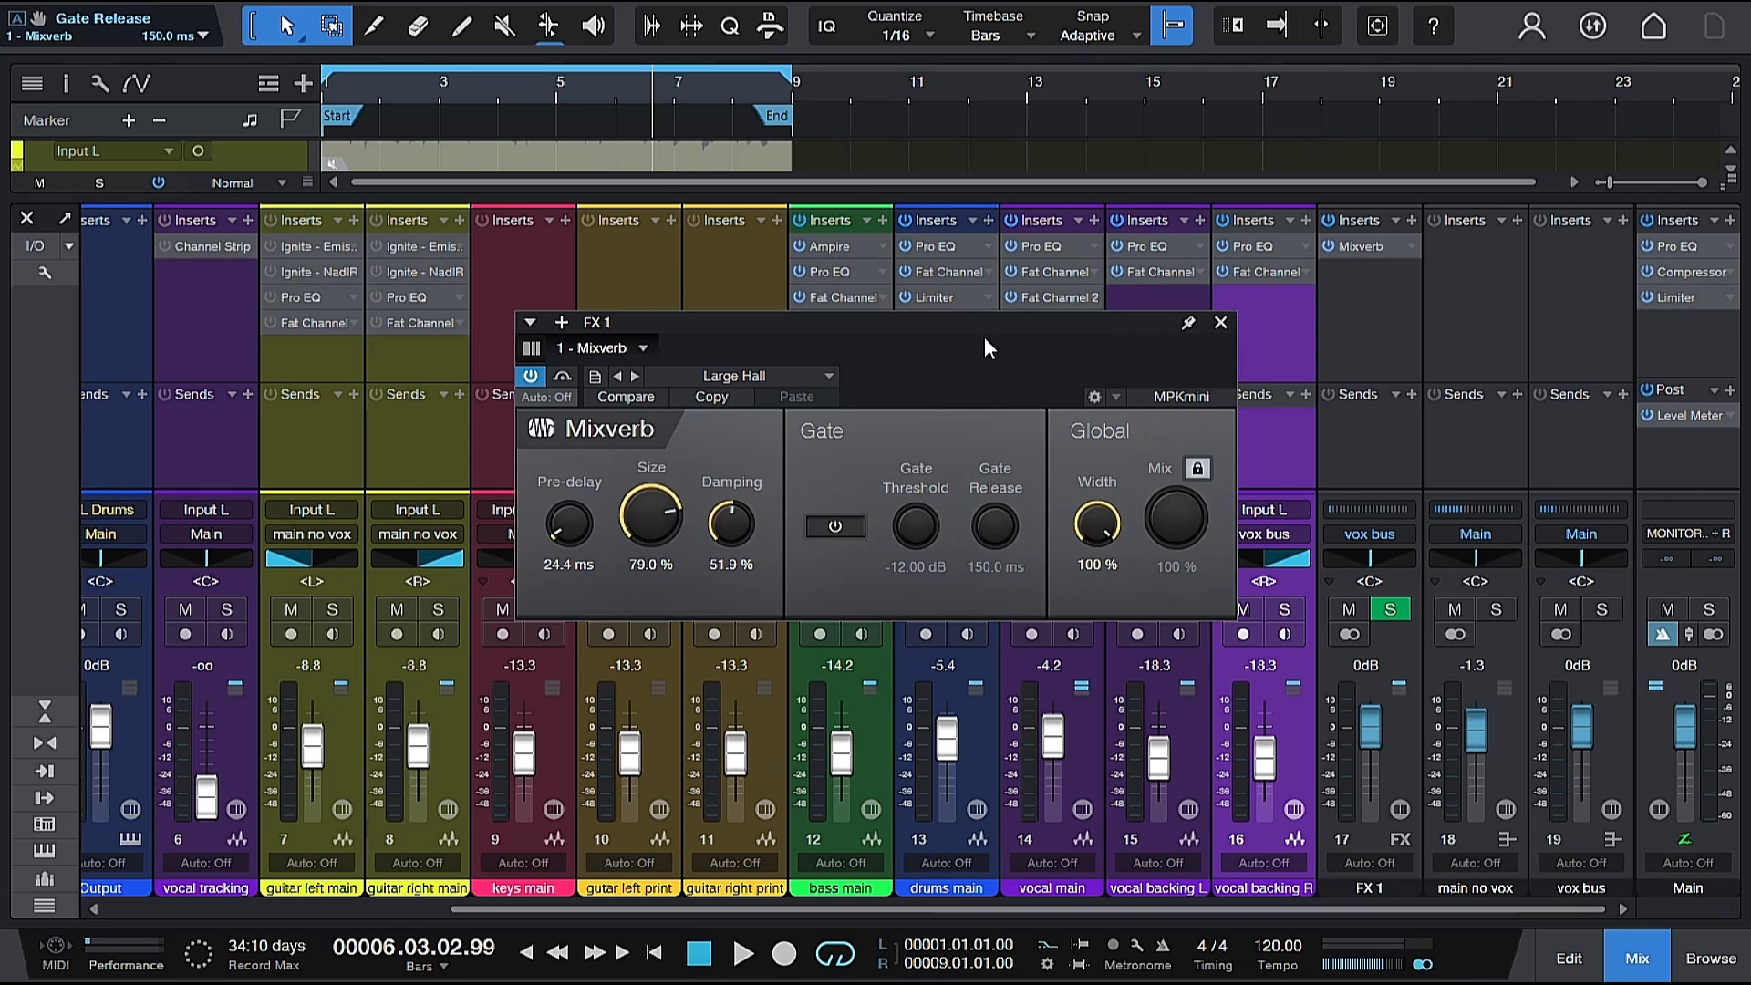
Play the song from near the start to hear the reverb in the full mix.
{"action": "left_click", "coordinate": [348, 80]}
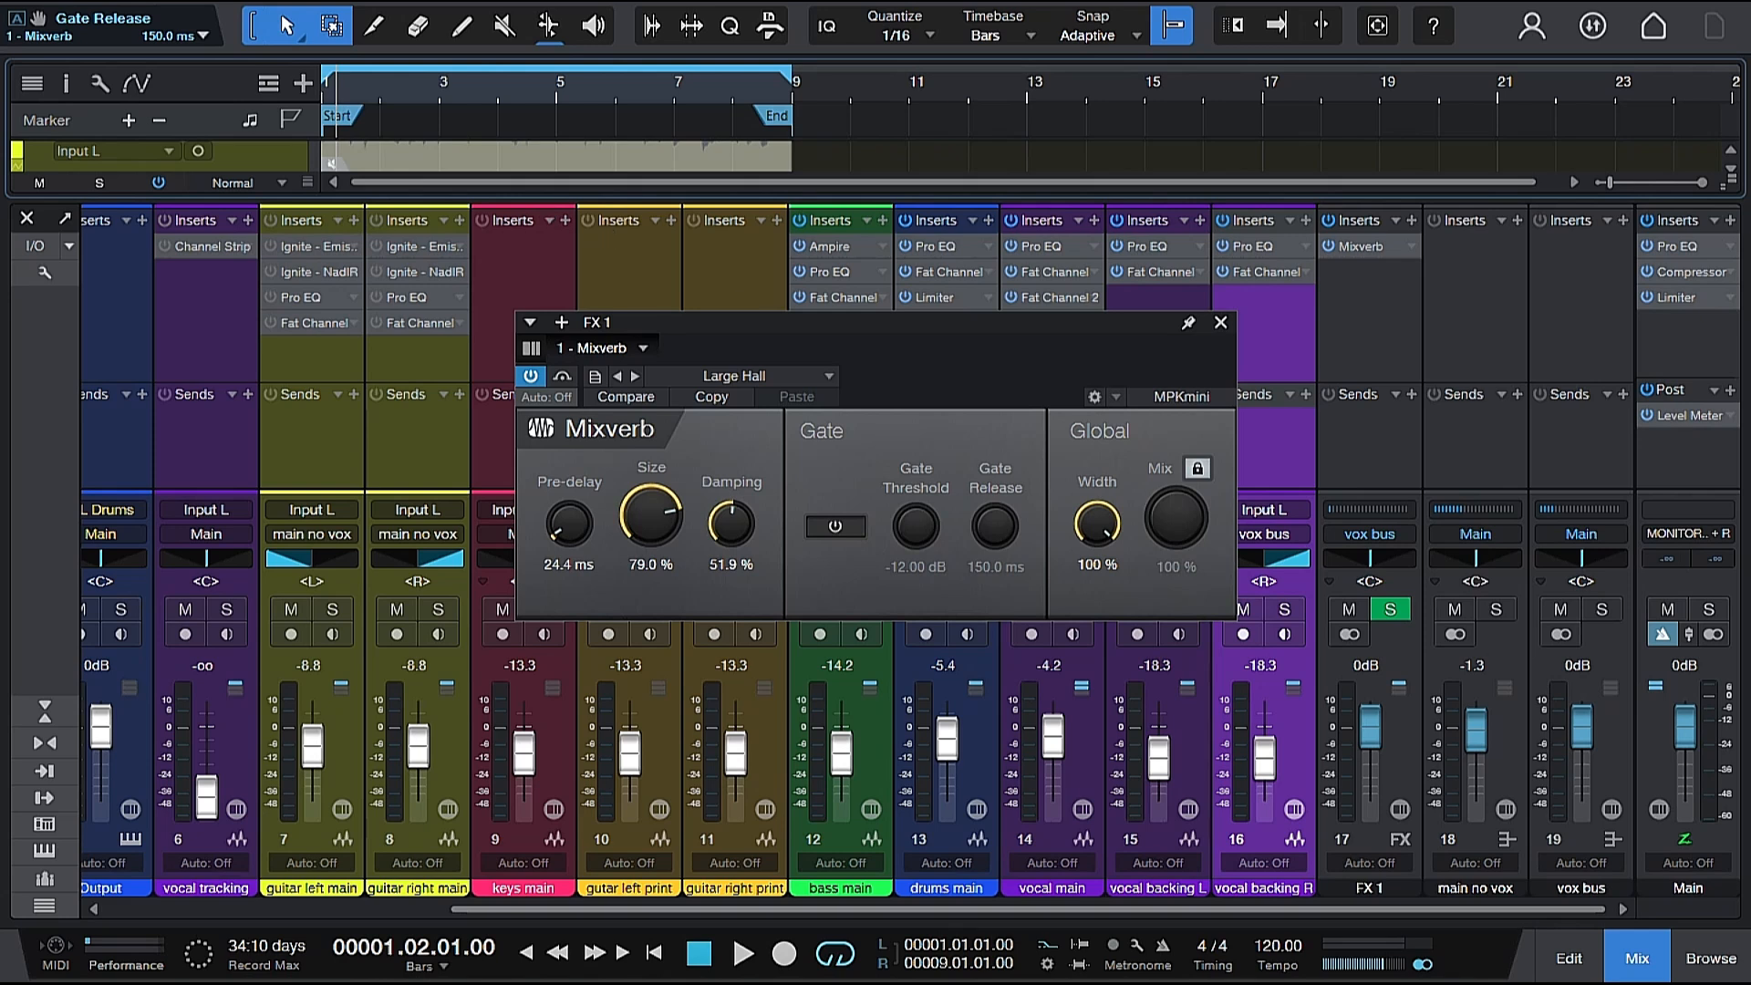
{"action": "key", "text": "space"}
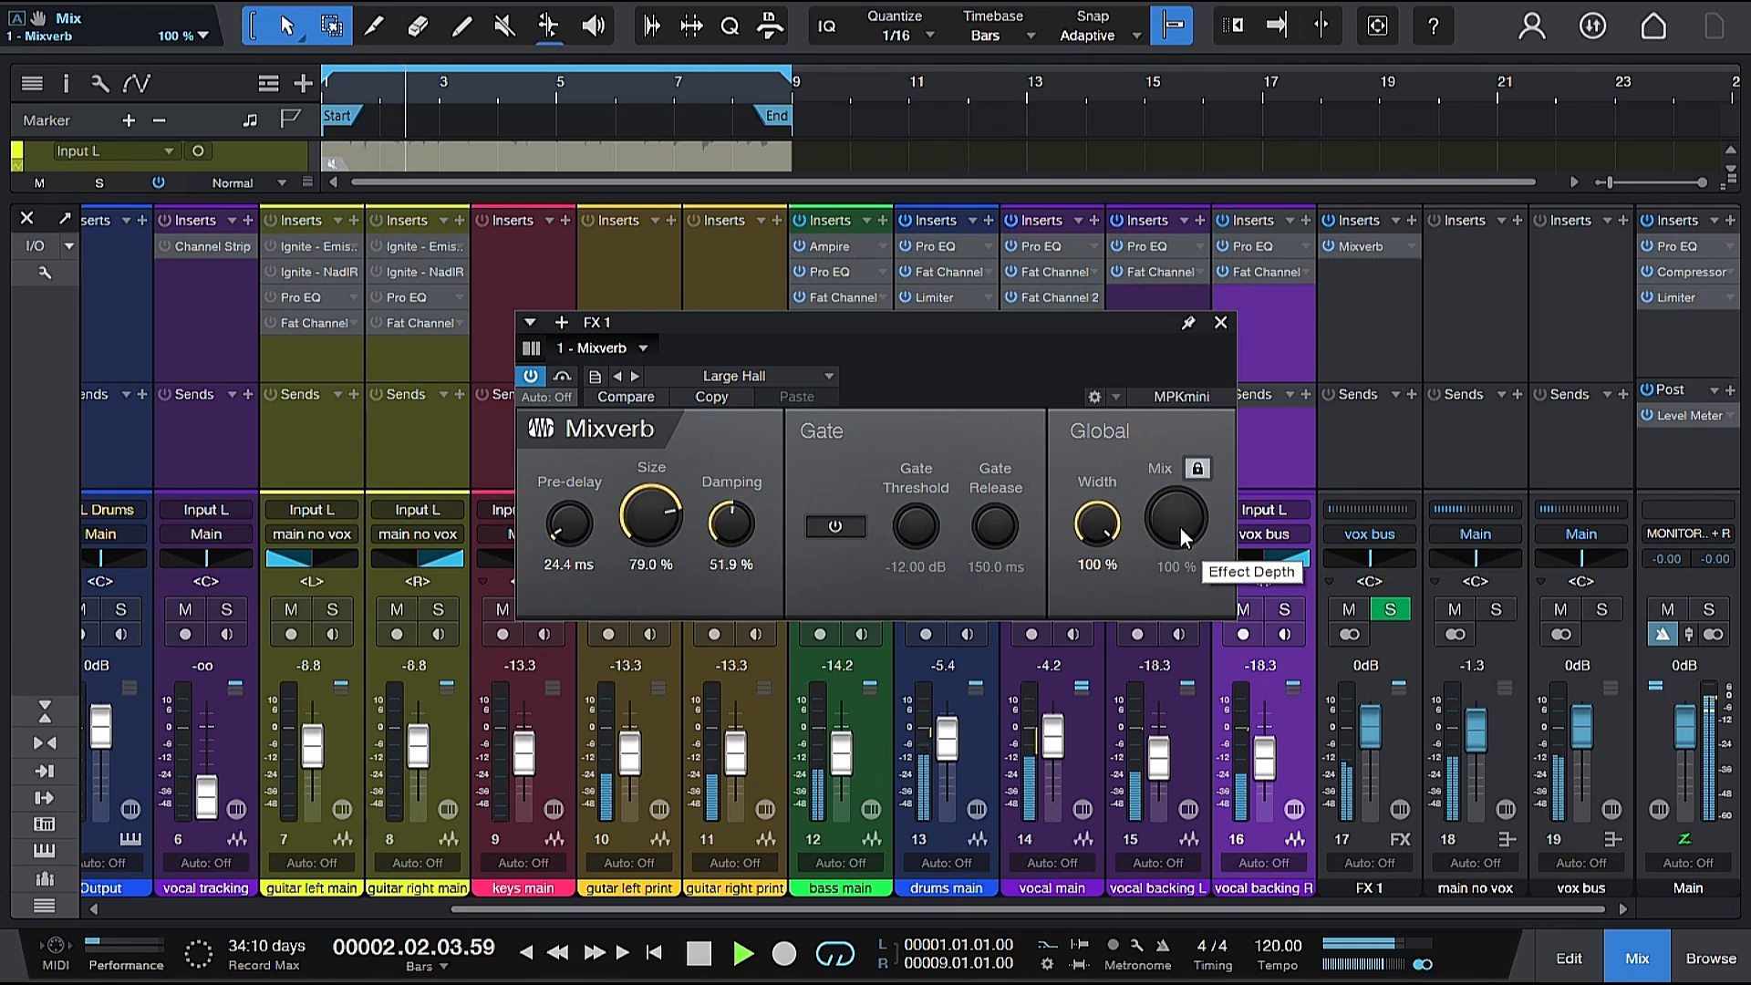
{"action": "key", "text": "space"}
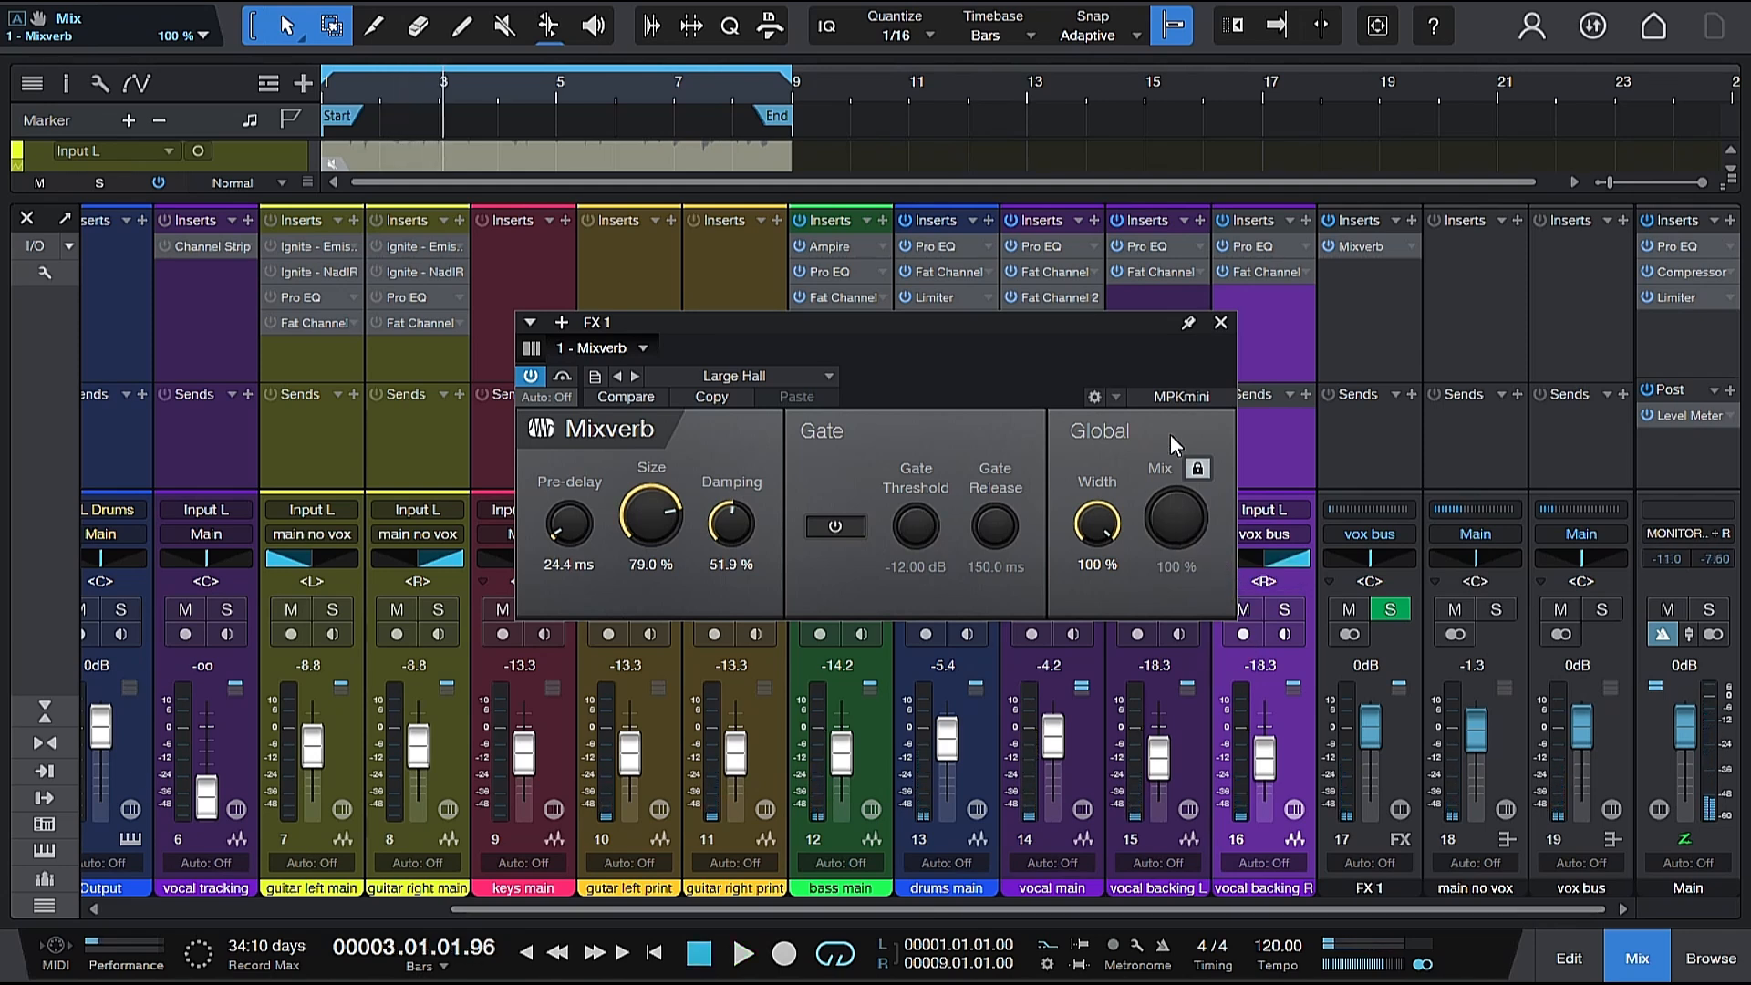
Solo the vocal main track and play it back with its reverb.
{"action": "left_click", "coordinate": [1389, 609]}
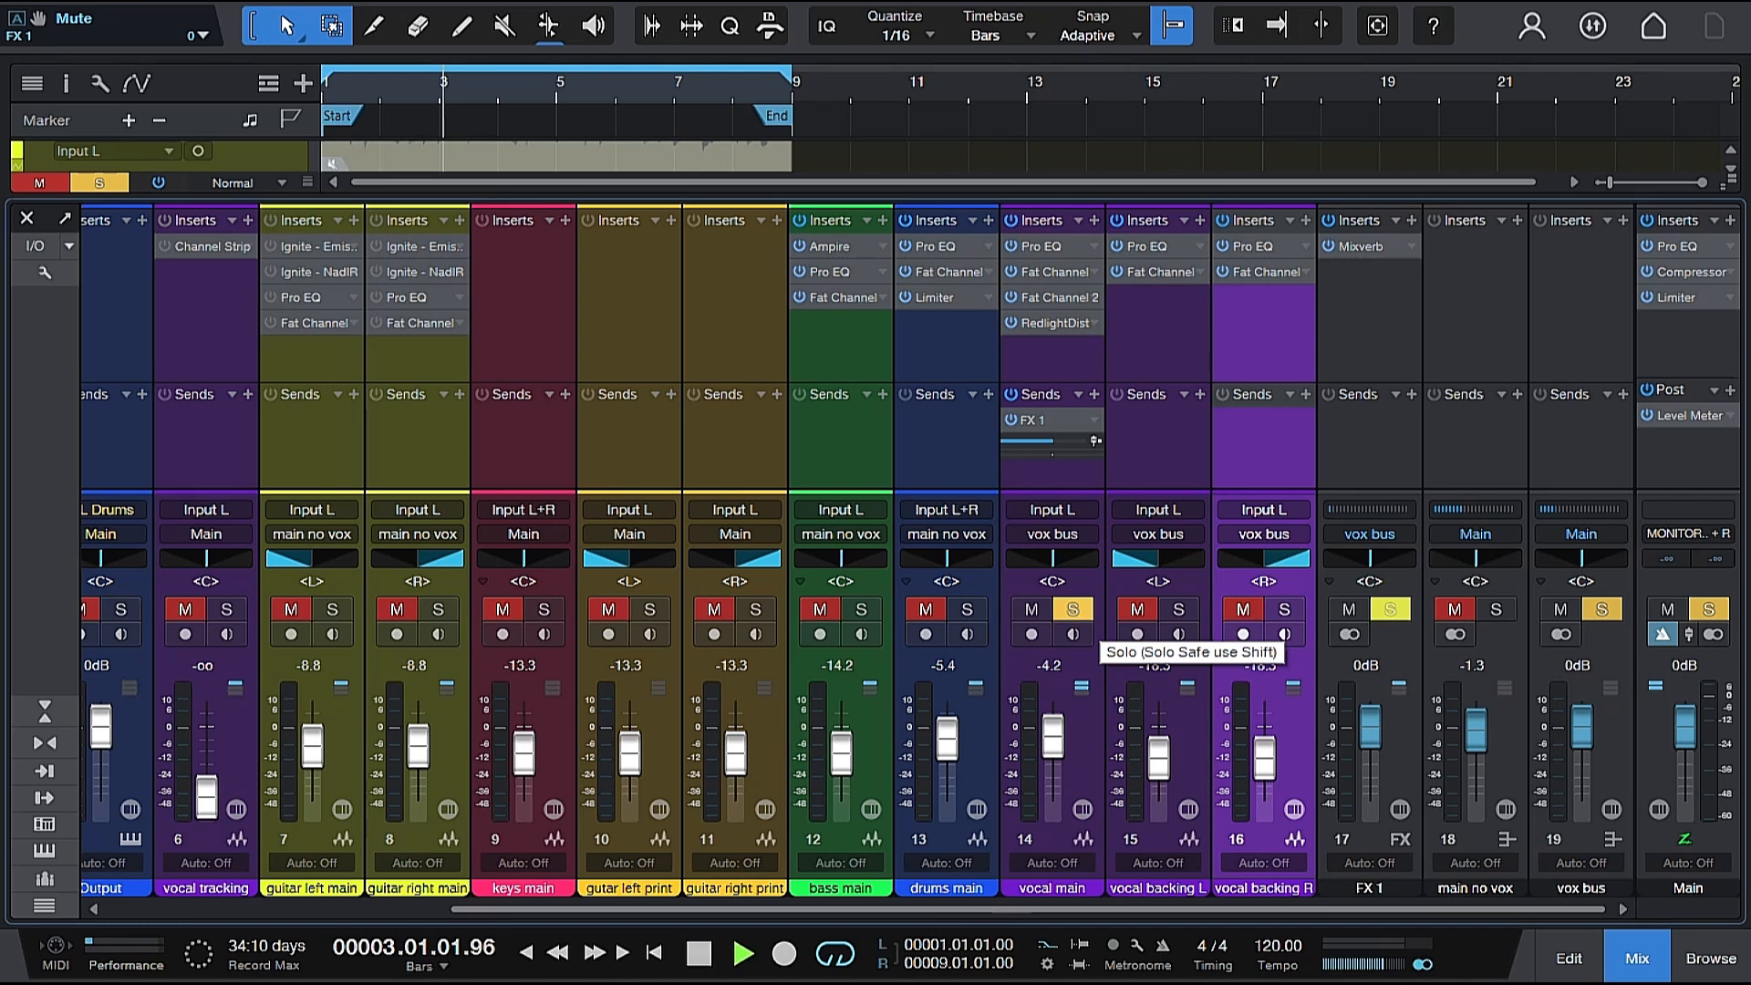
{"action": "key", "text": "space"}
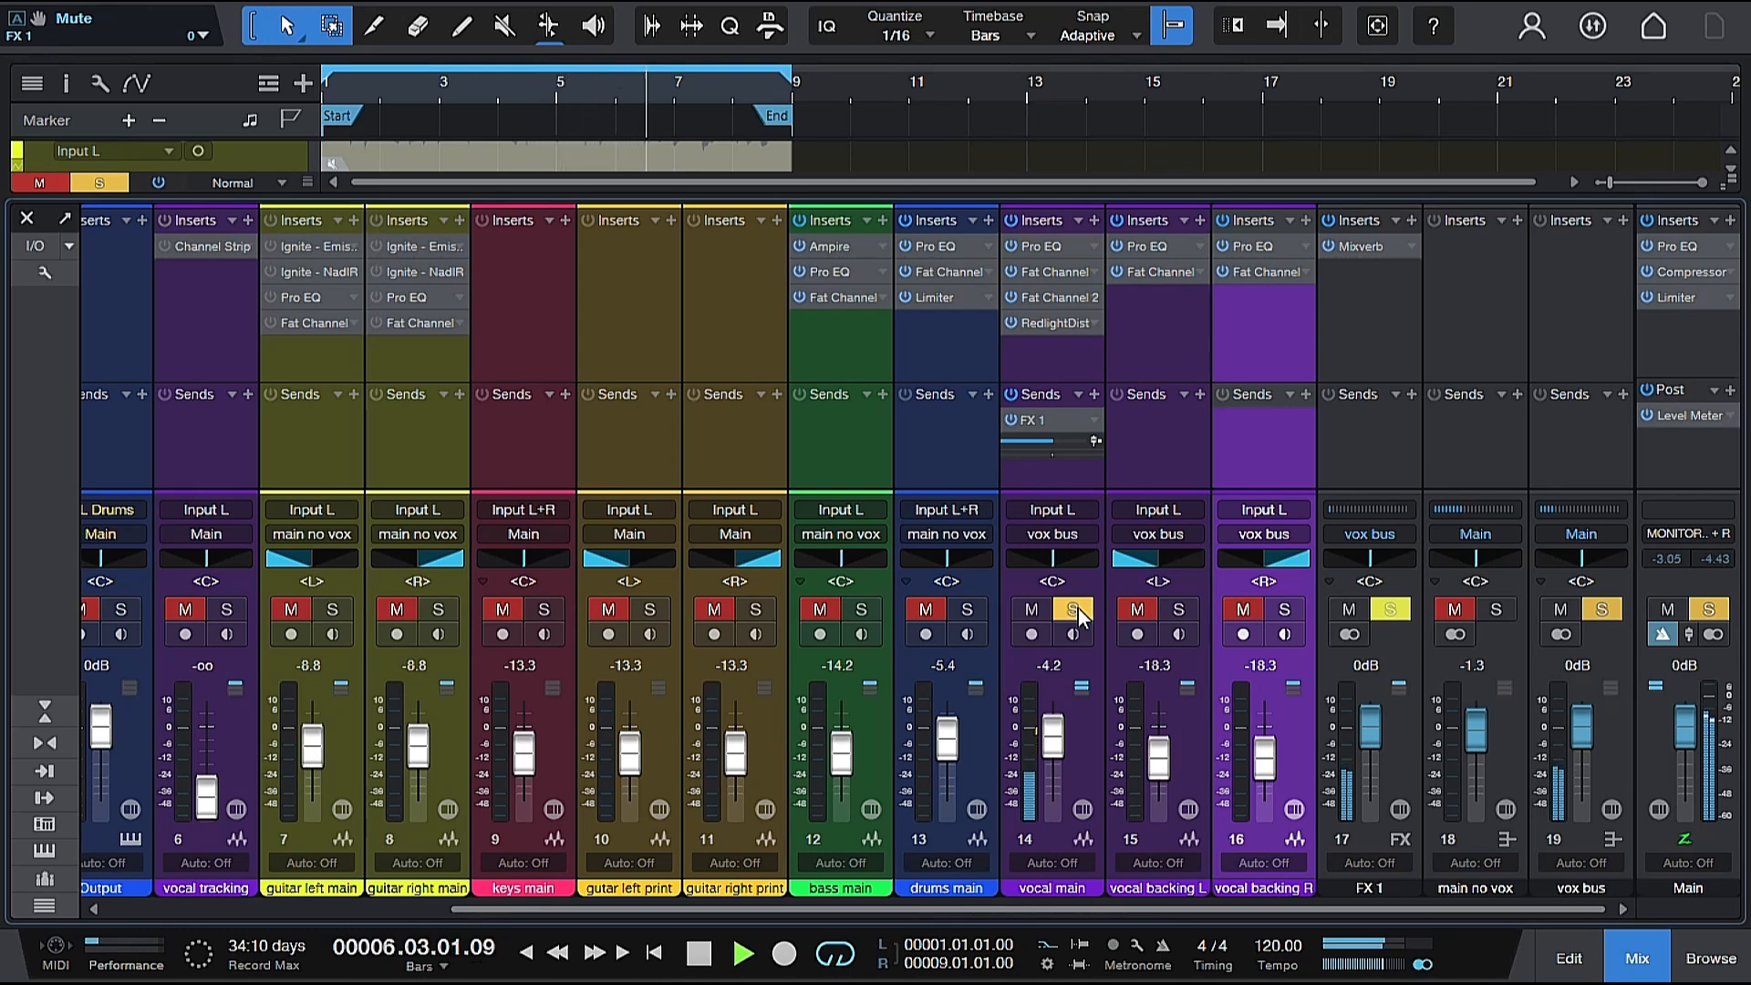
{"action": "key", "text": "space"}
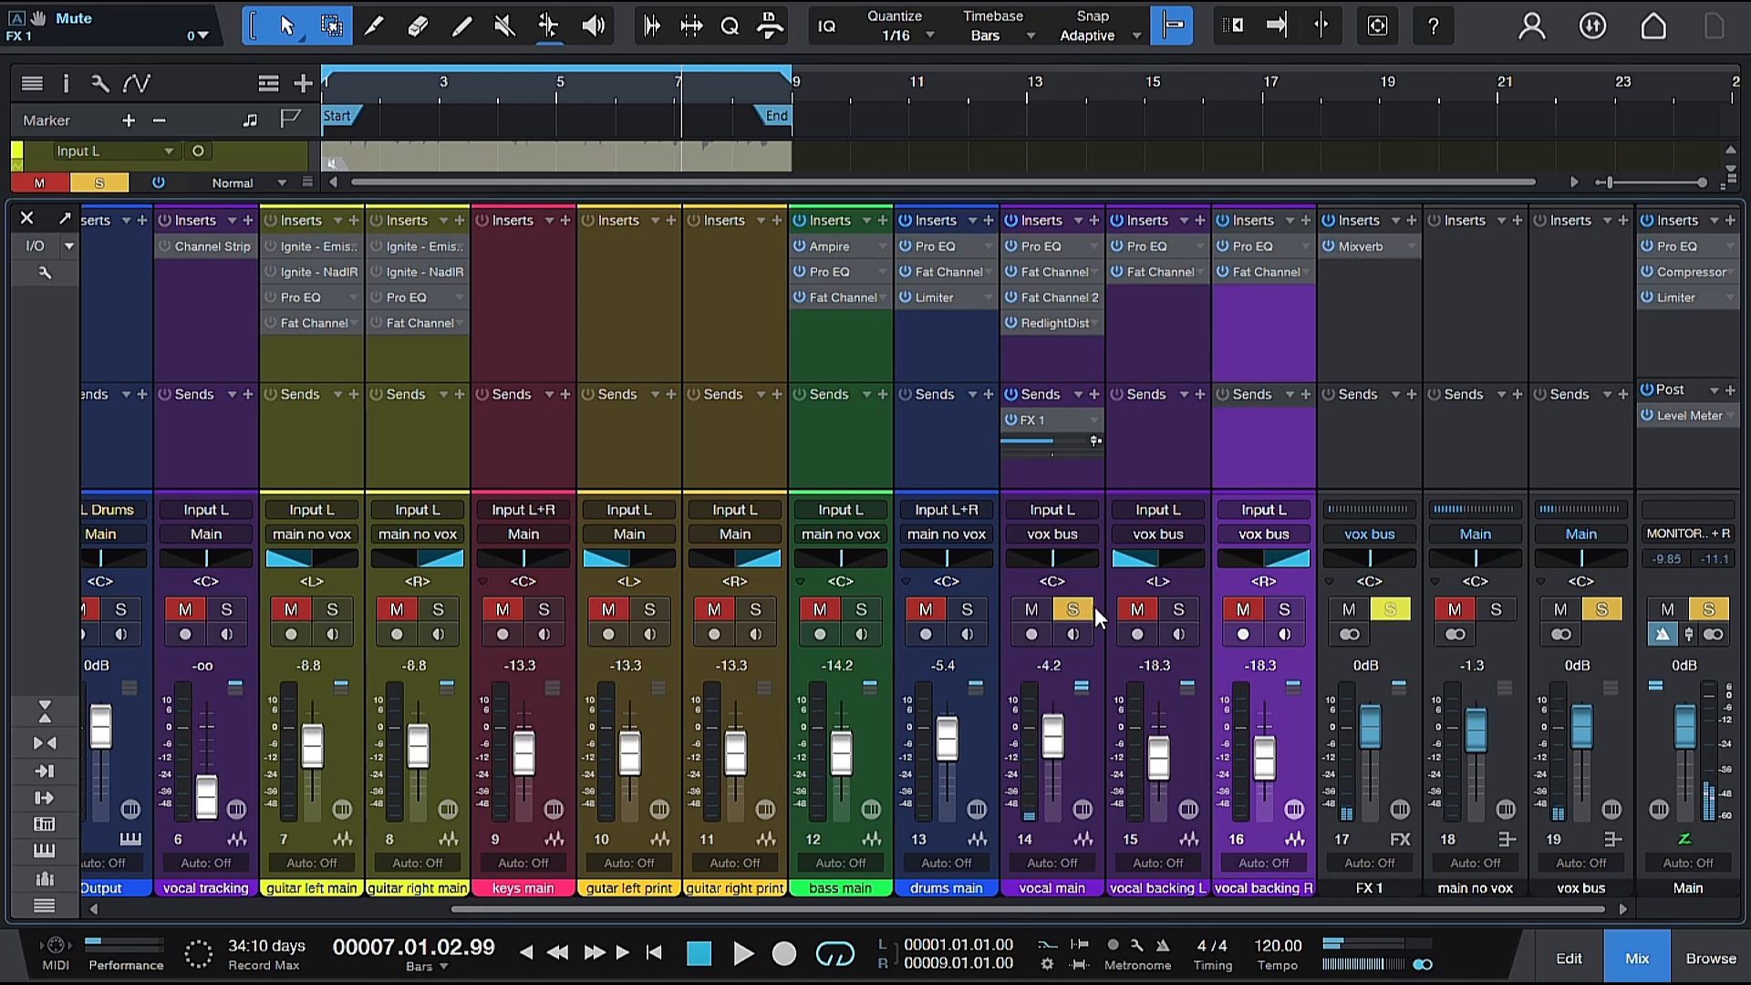
Unsolo the vocal main track, solo the FX 1 channel and play from near the start to hear the reverb alone.
{"action": "left_click", "coordinate": [1079, 607]}
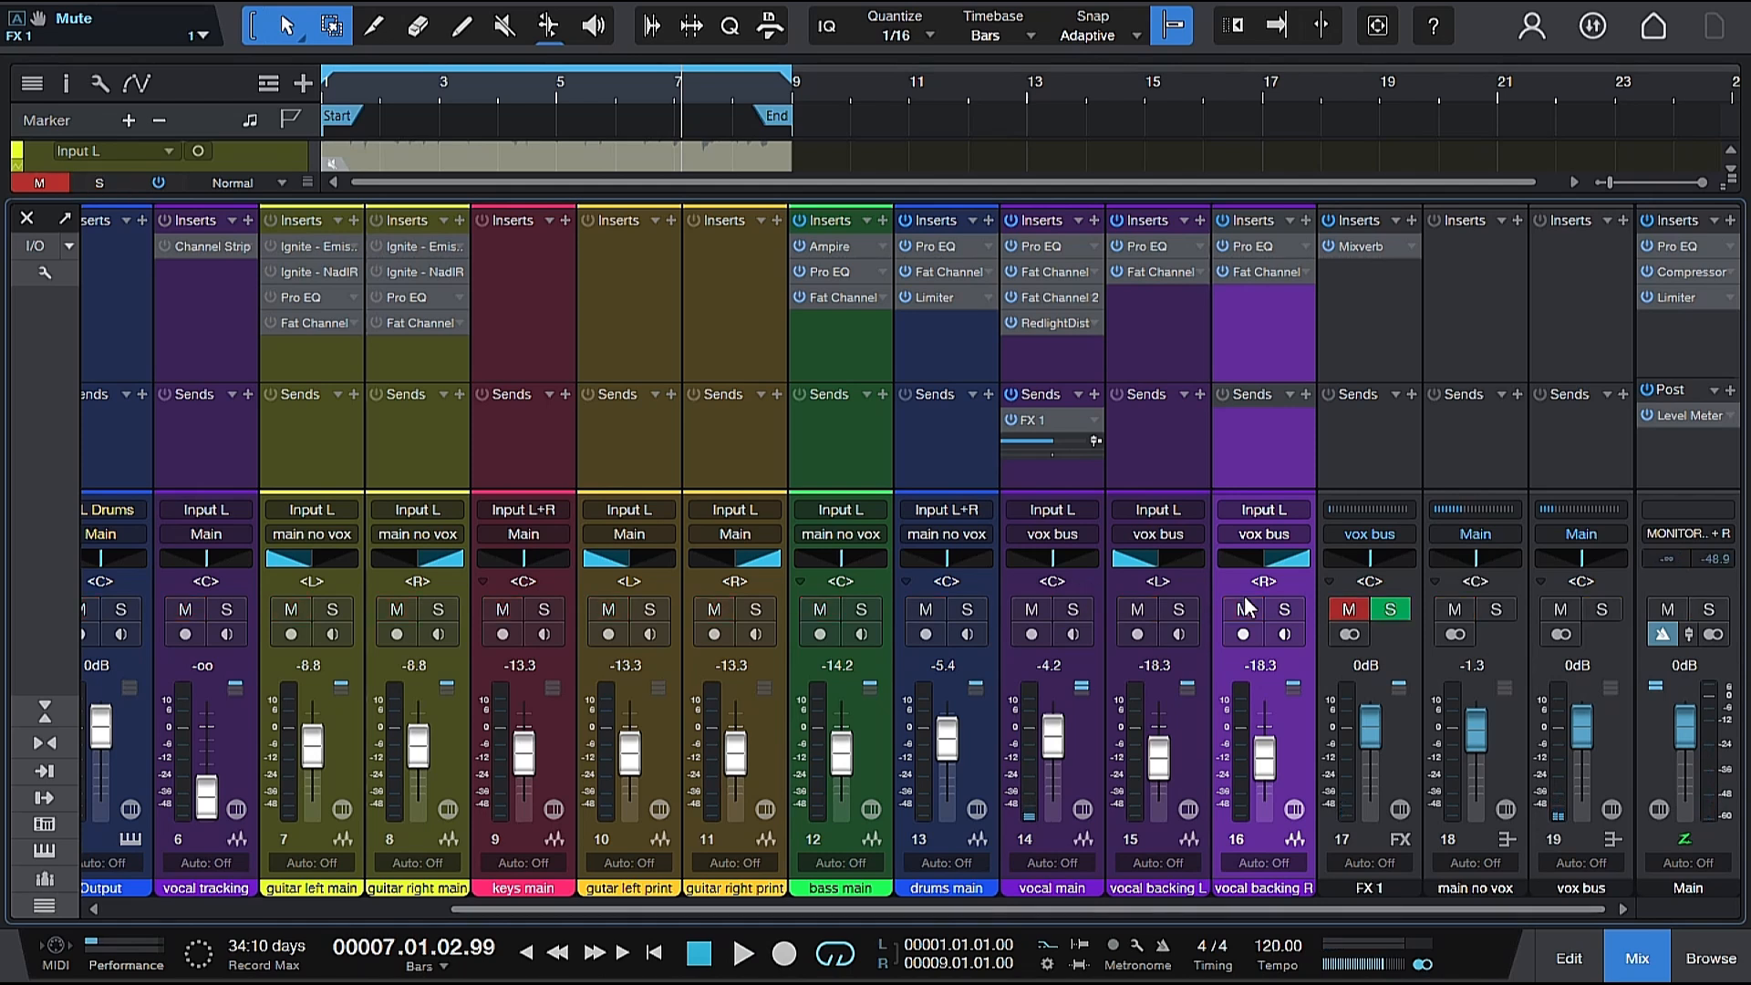
{"action": "left_click", "coordinate": [1399, 611]}
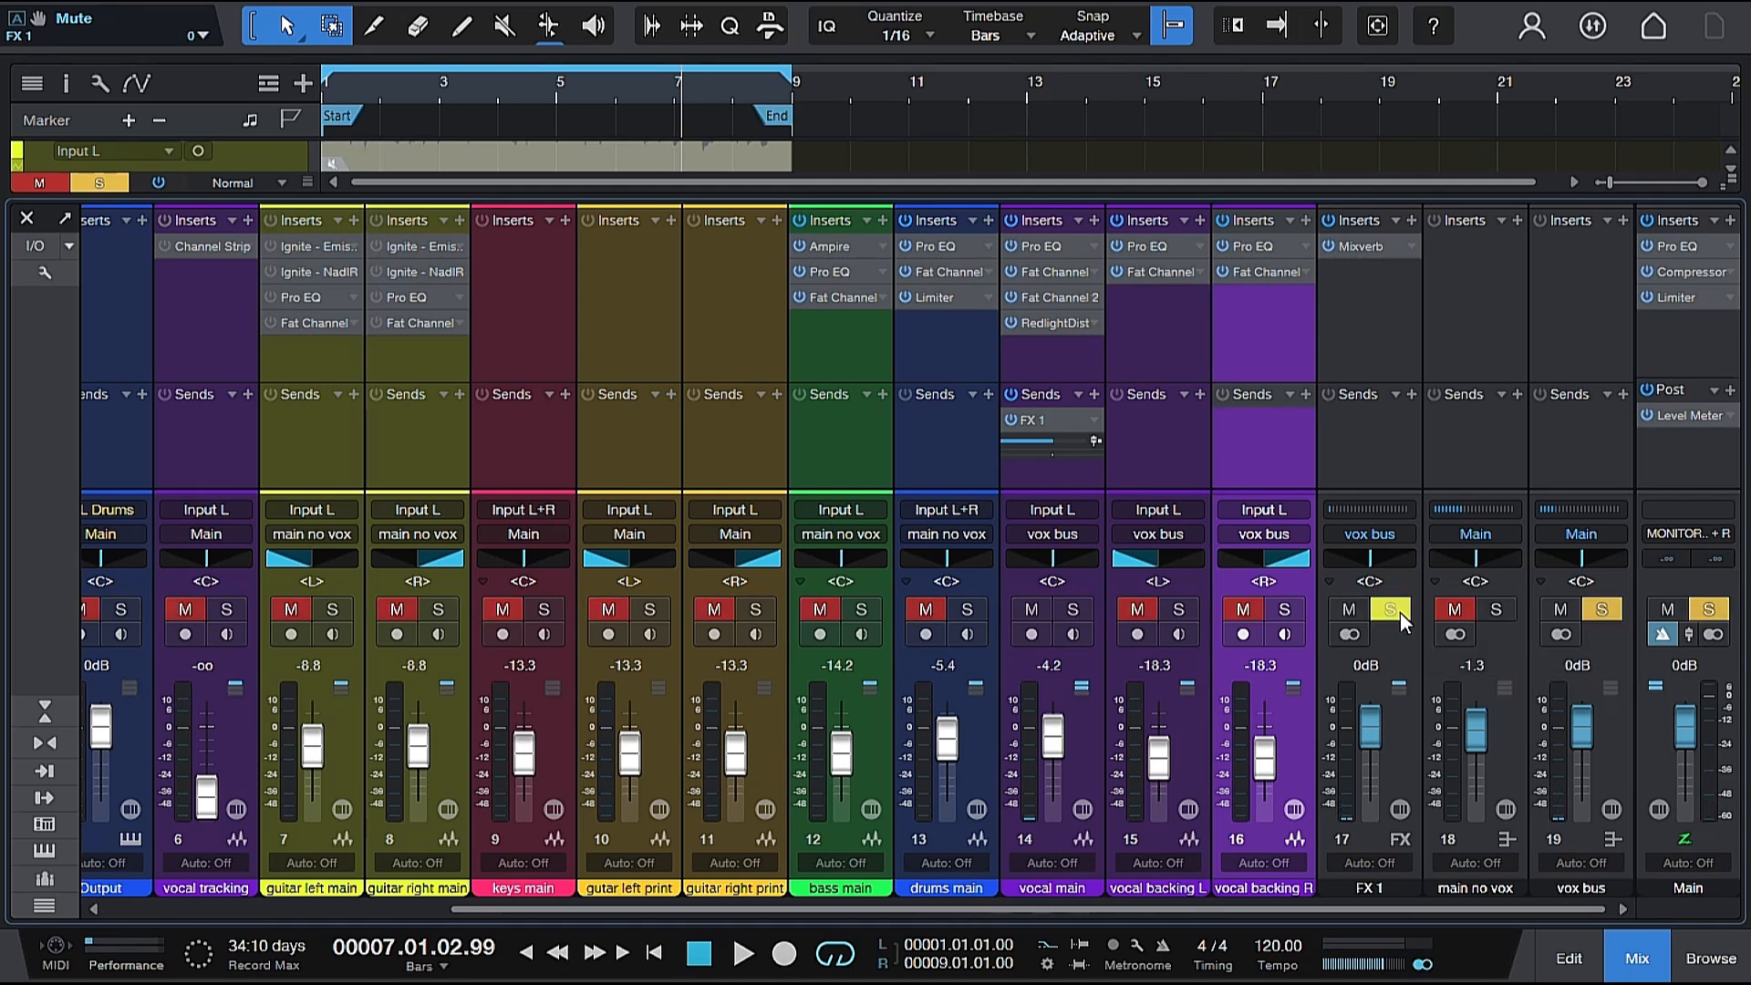
{"action": "key", "text": "space"}
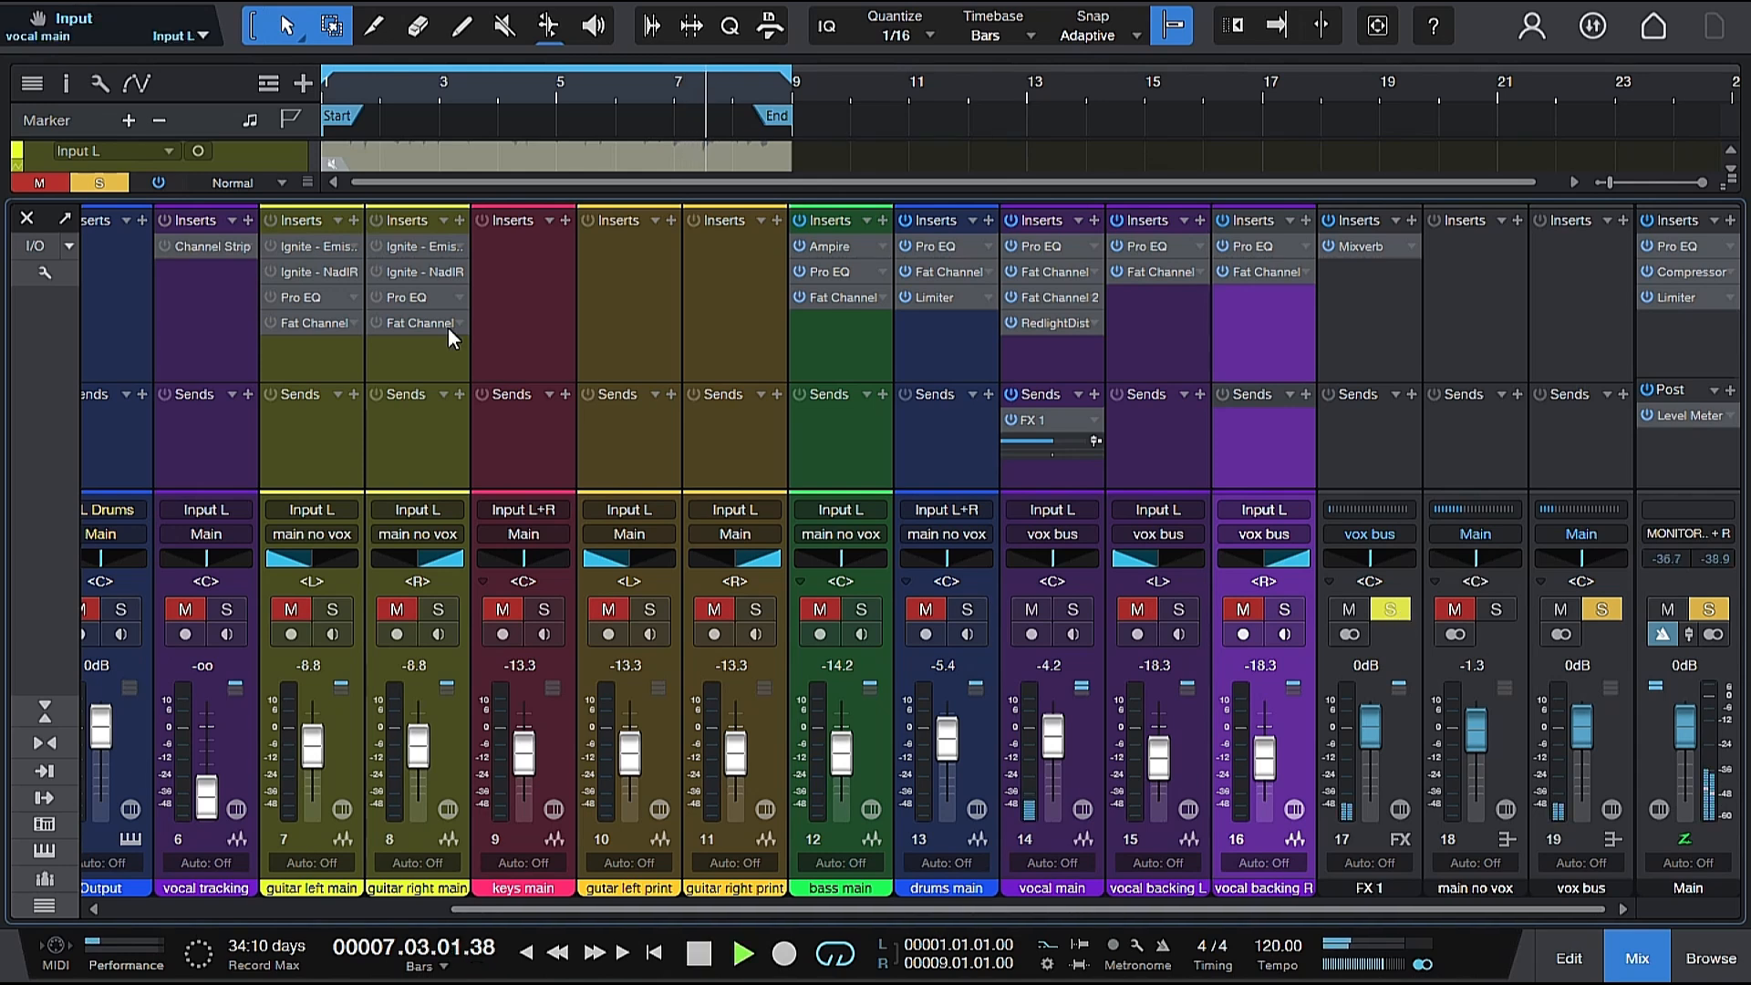
{"action": "left_click", "coordinate": [374, 84]}
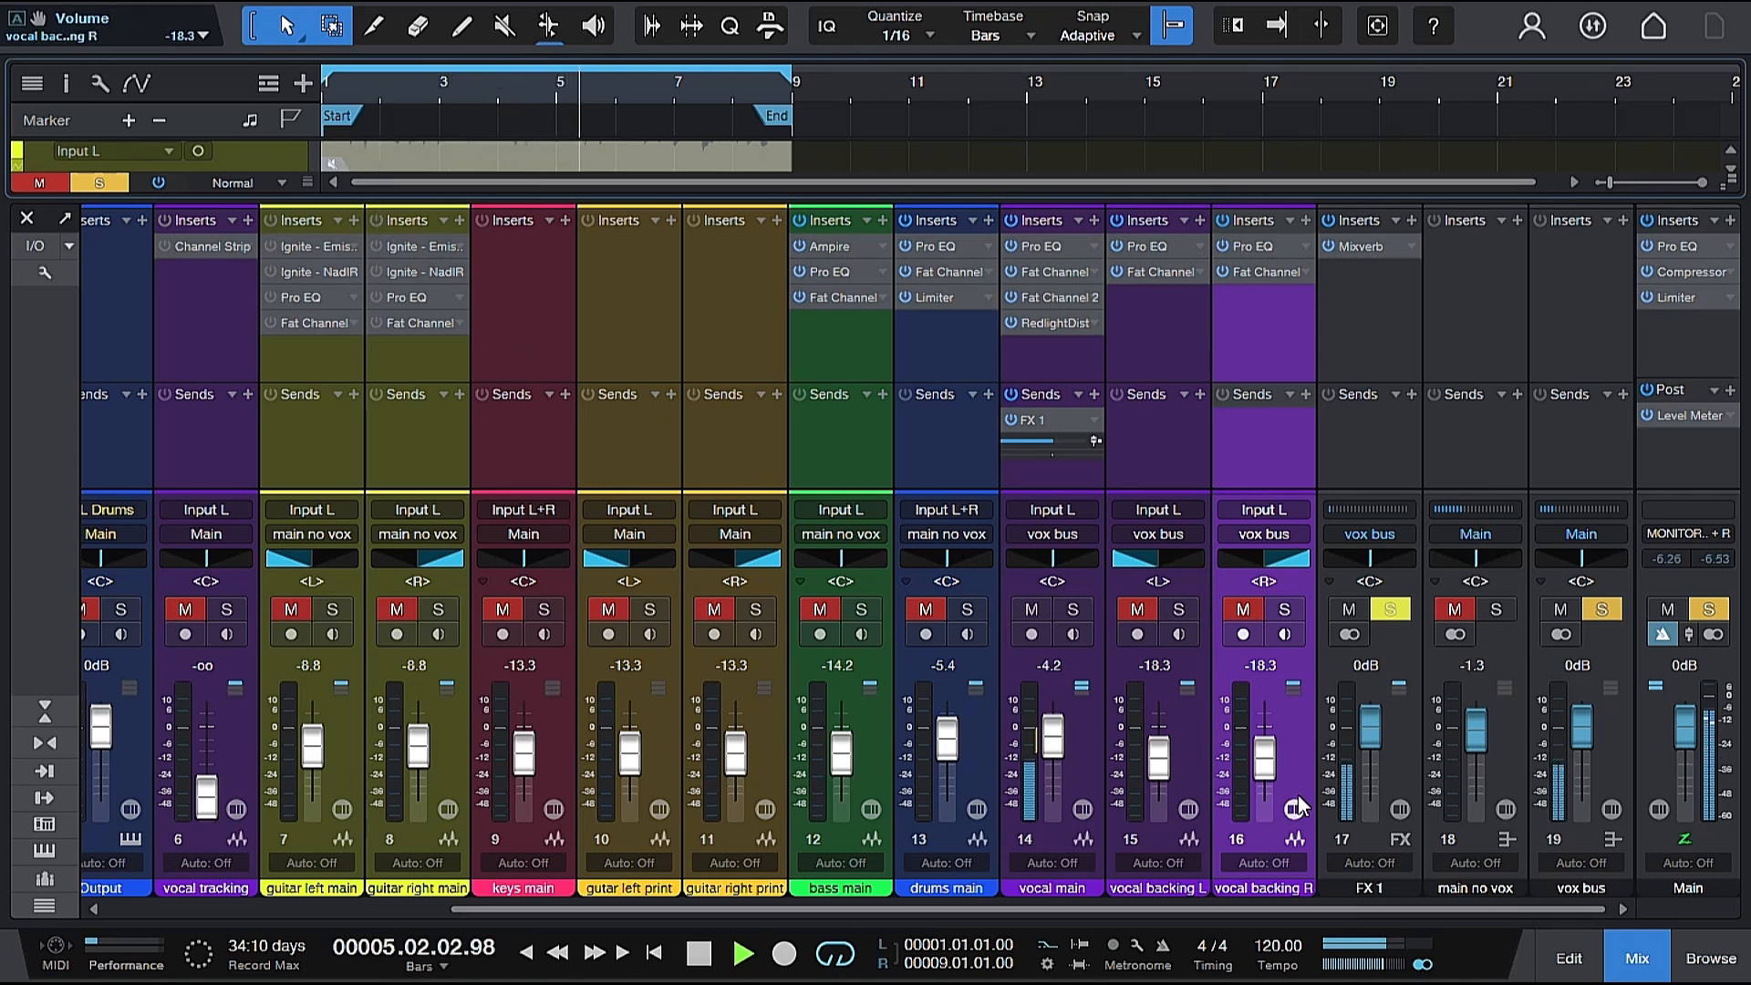
{"action": "key", "text": "space"}
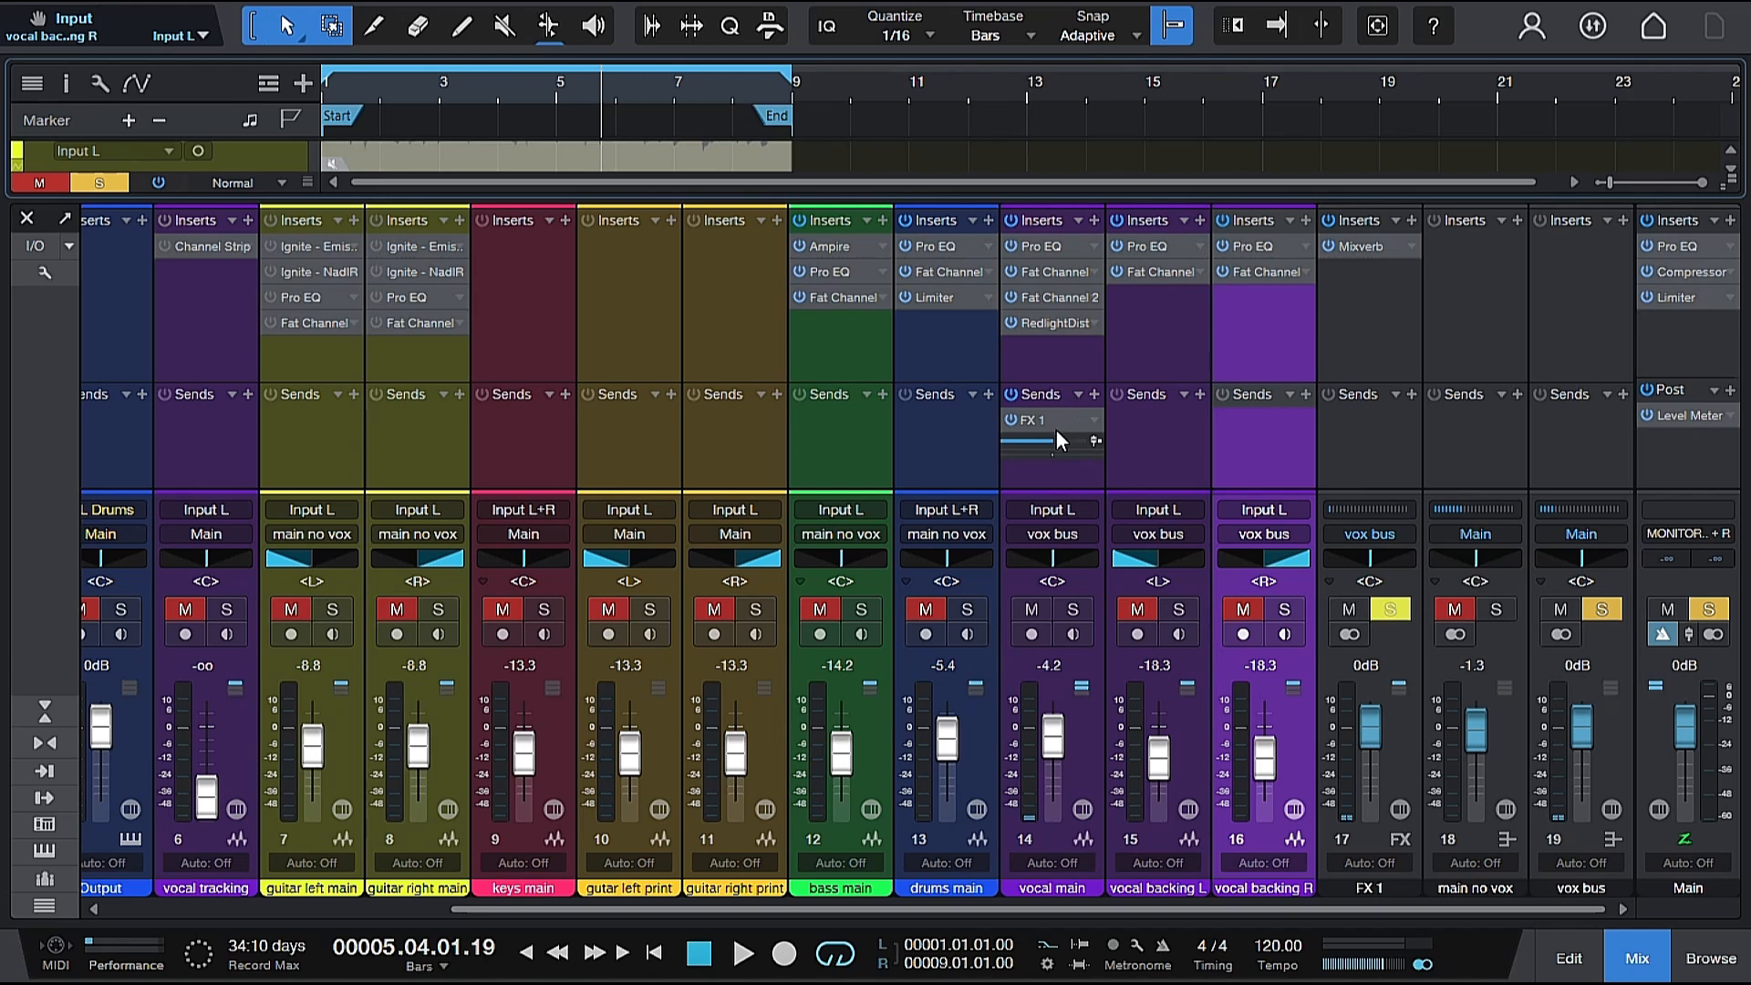
Lower the vocal main track's FX 1 send to about -21.6 during solo playback, restore its level and clear the solo.
{"action": "mouse_move", "coordinate": [1053, 438]}
{"action": "key", "text": "space"}
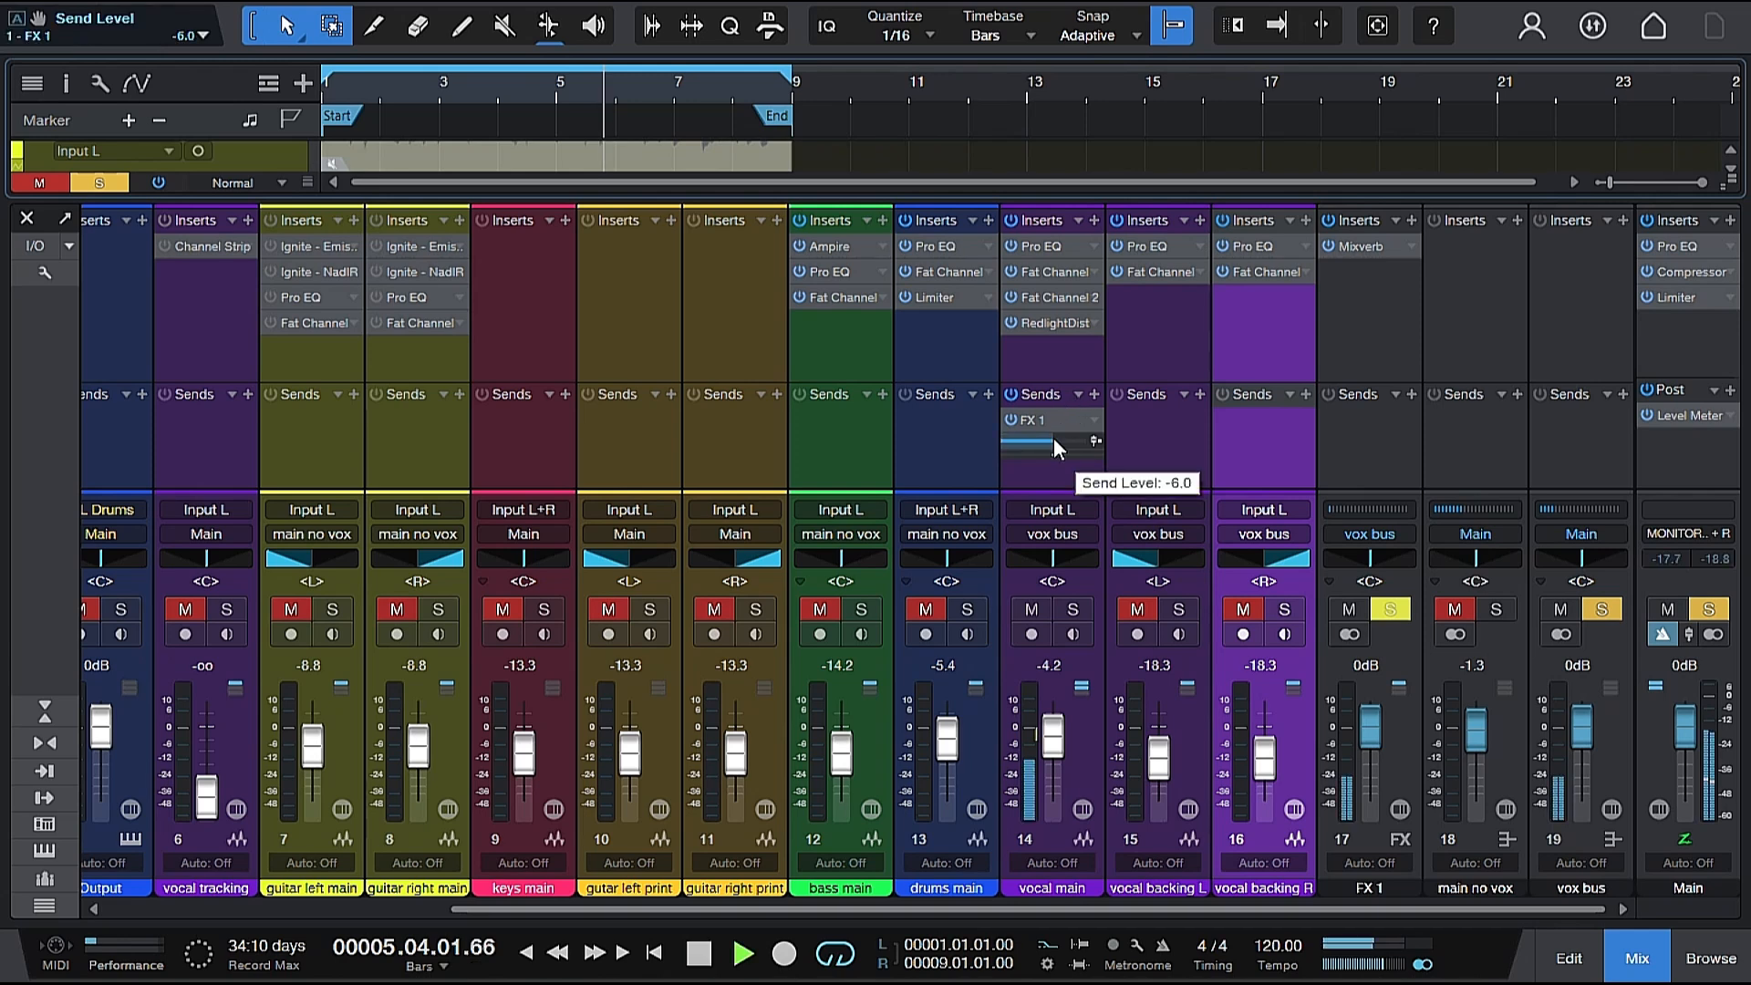
{"action": "left_click", "coordinate": [372, 85]}
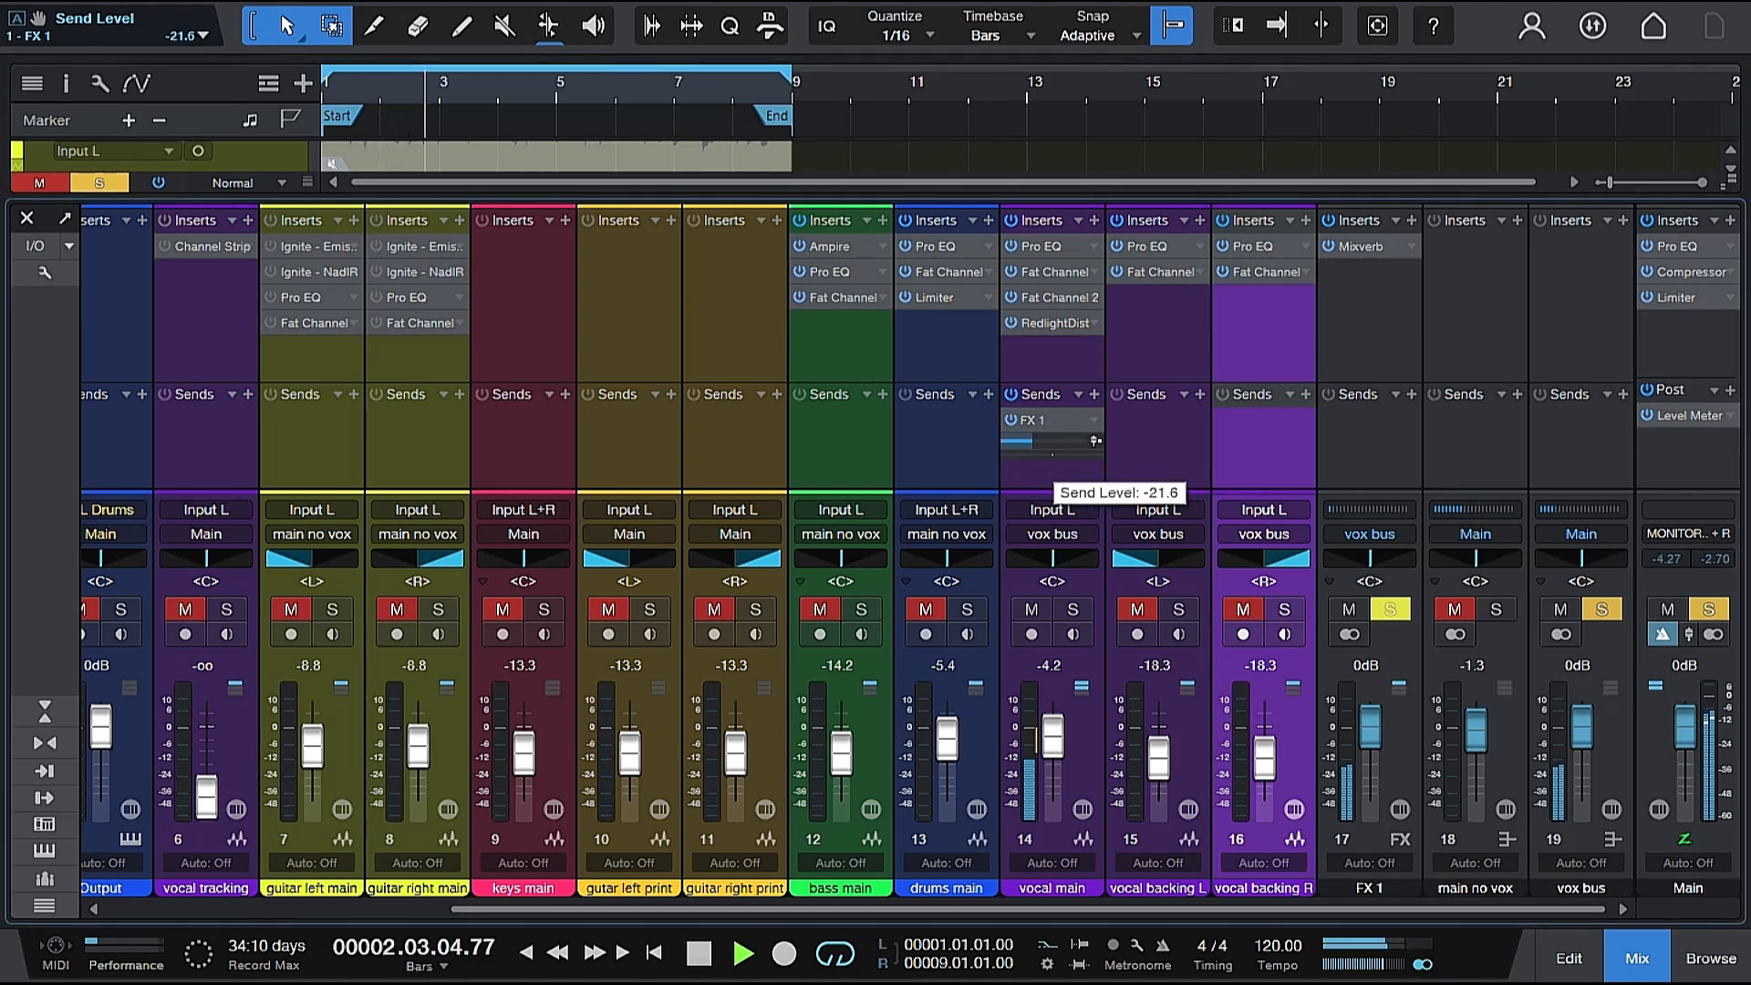
{"action": "mouse_move", "coordinate": [1055, 444]}
{"action": "left_mouse_down"}
{"action": "mouse_move", "coordinate": [1009, 450]}
{"action": "mouse_move", "coordinate": [1057, 441]}
{"action": "left_mouse_up"}
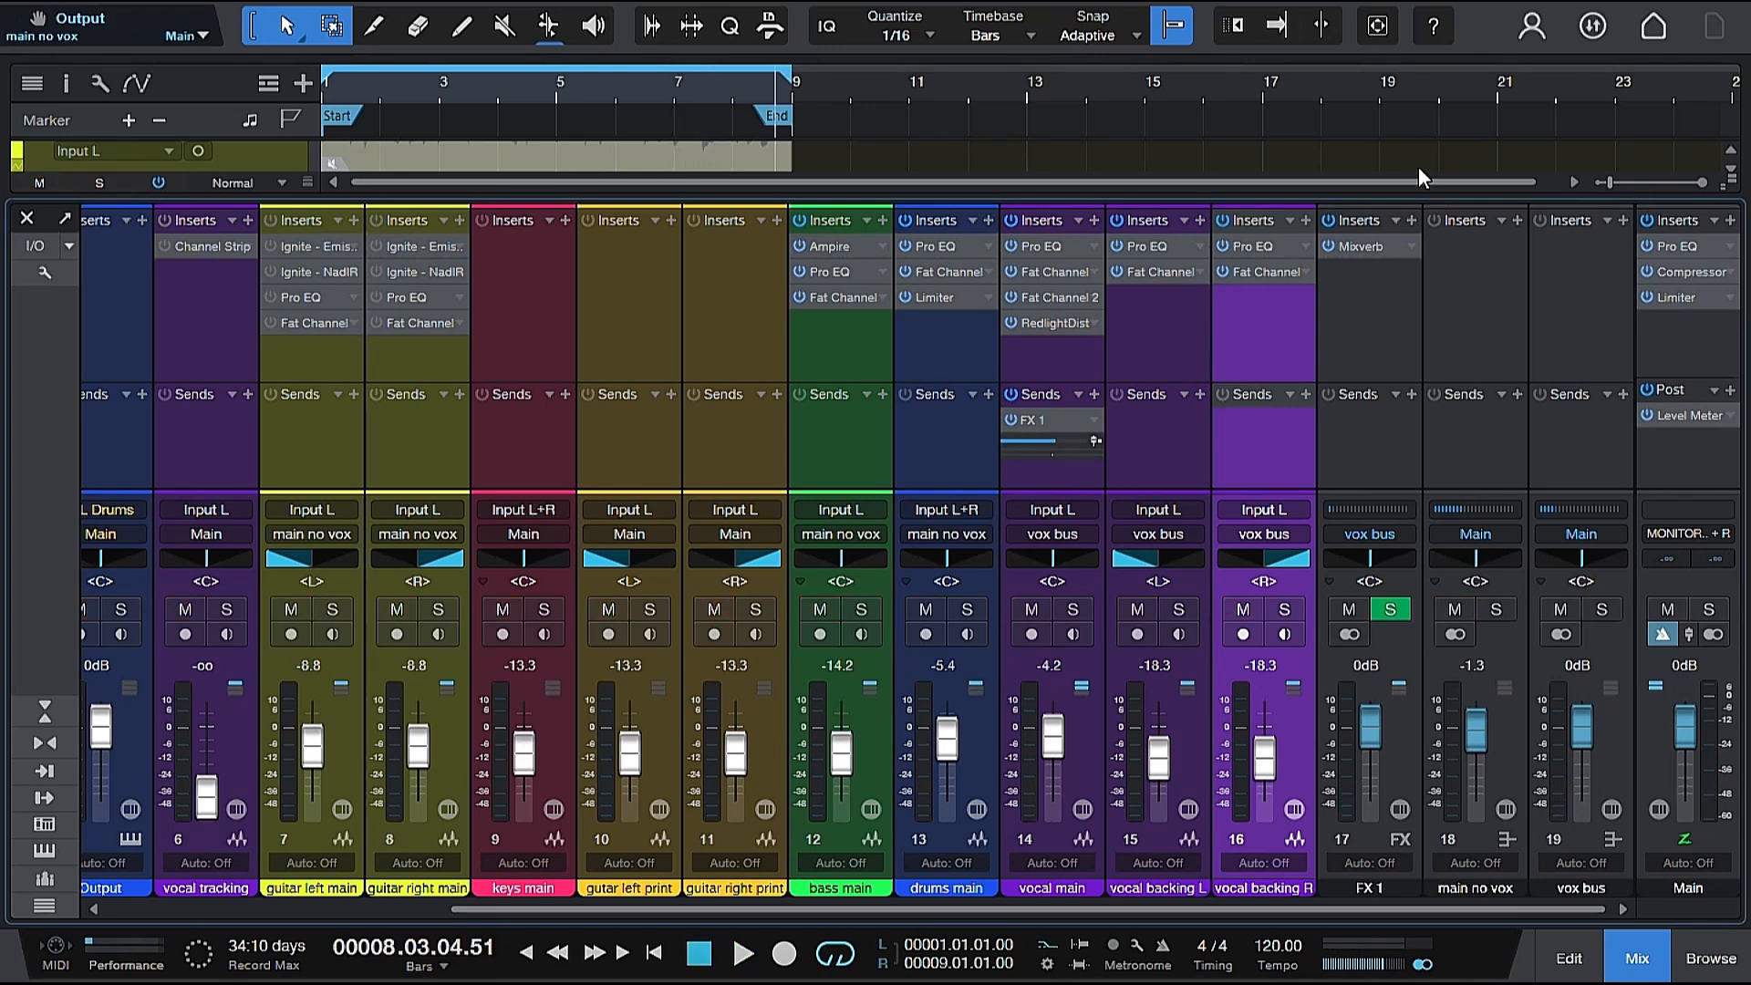
Reopen Mixverb on the FX 1 channel, unlock its Mix control and move the plug-in window clear of the channel faders.
{"action": "left_click", "coordinate": [1348, 248]}
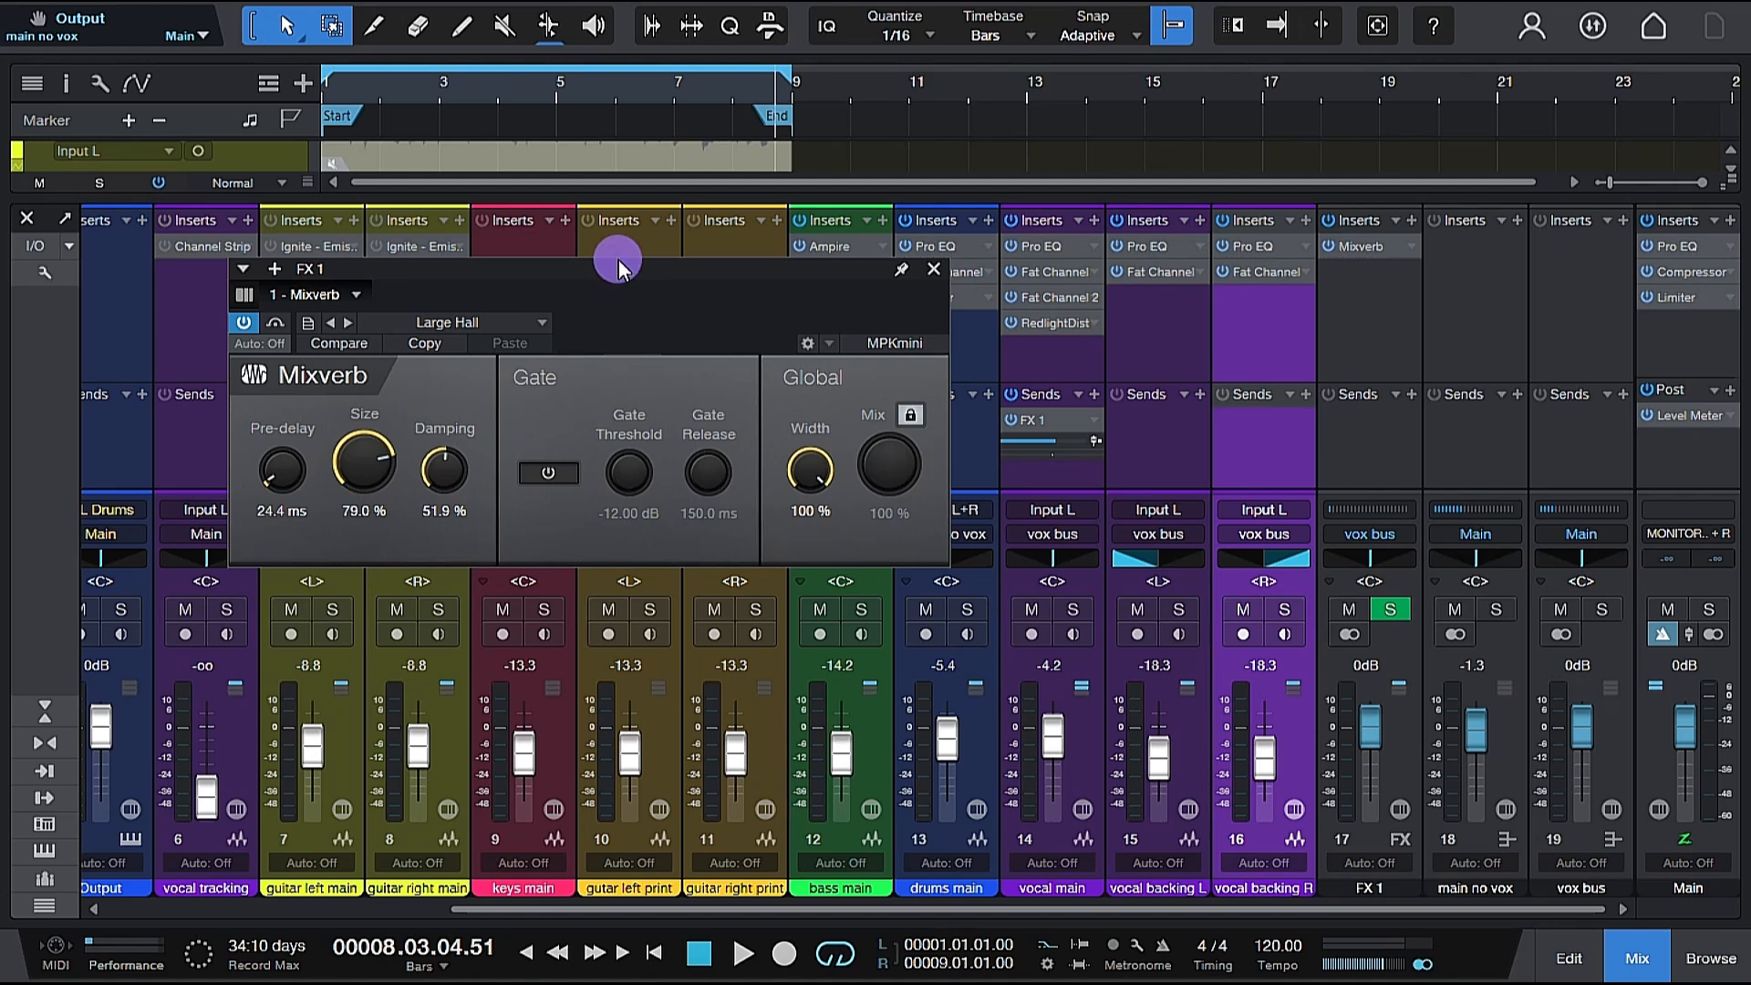
{"action": "left_click_drag", "start_coordinate": [619, 261], "coordinate": [874, 269]}
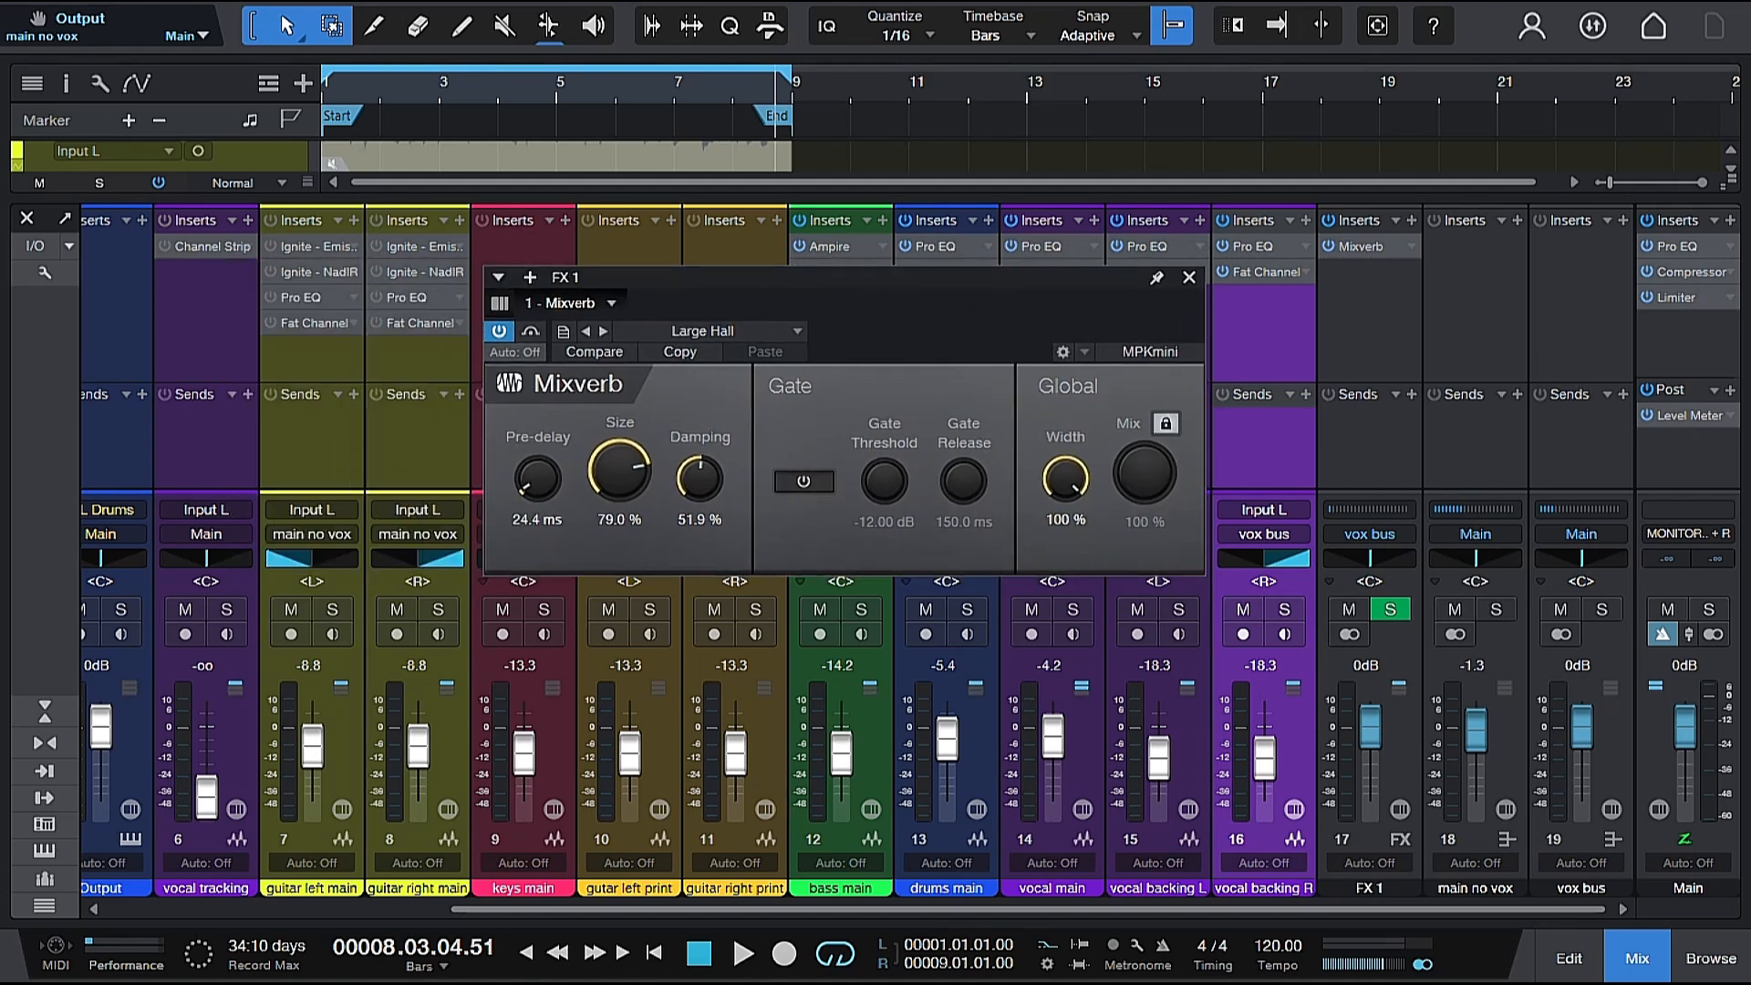
{"action": "left_click", "coordinate": [1166, 424]}
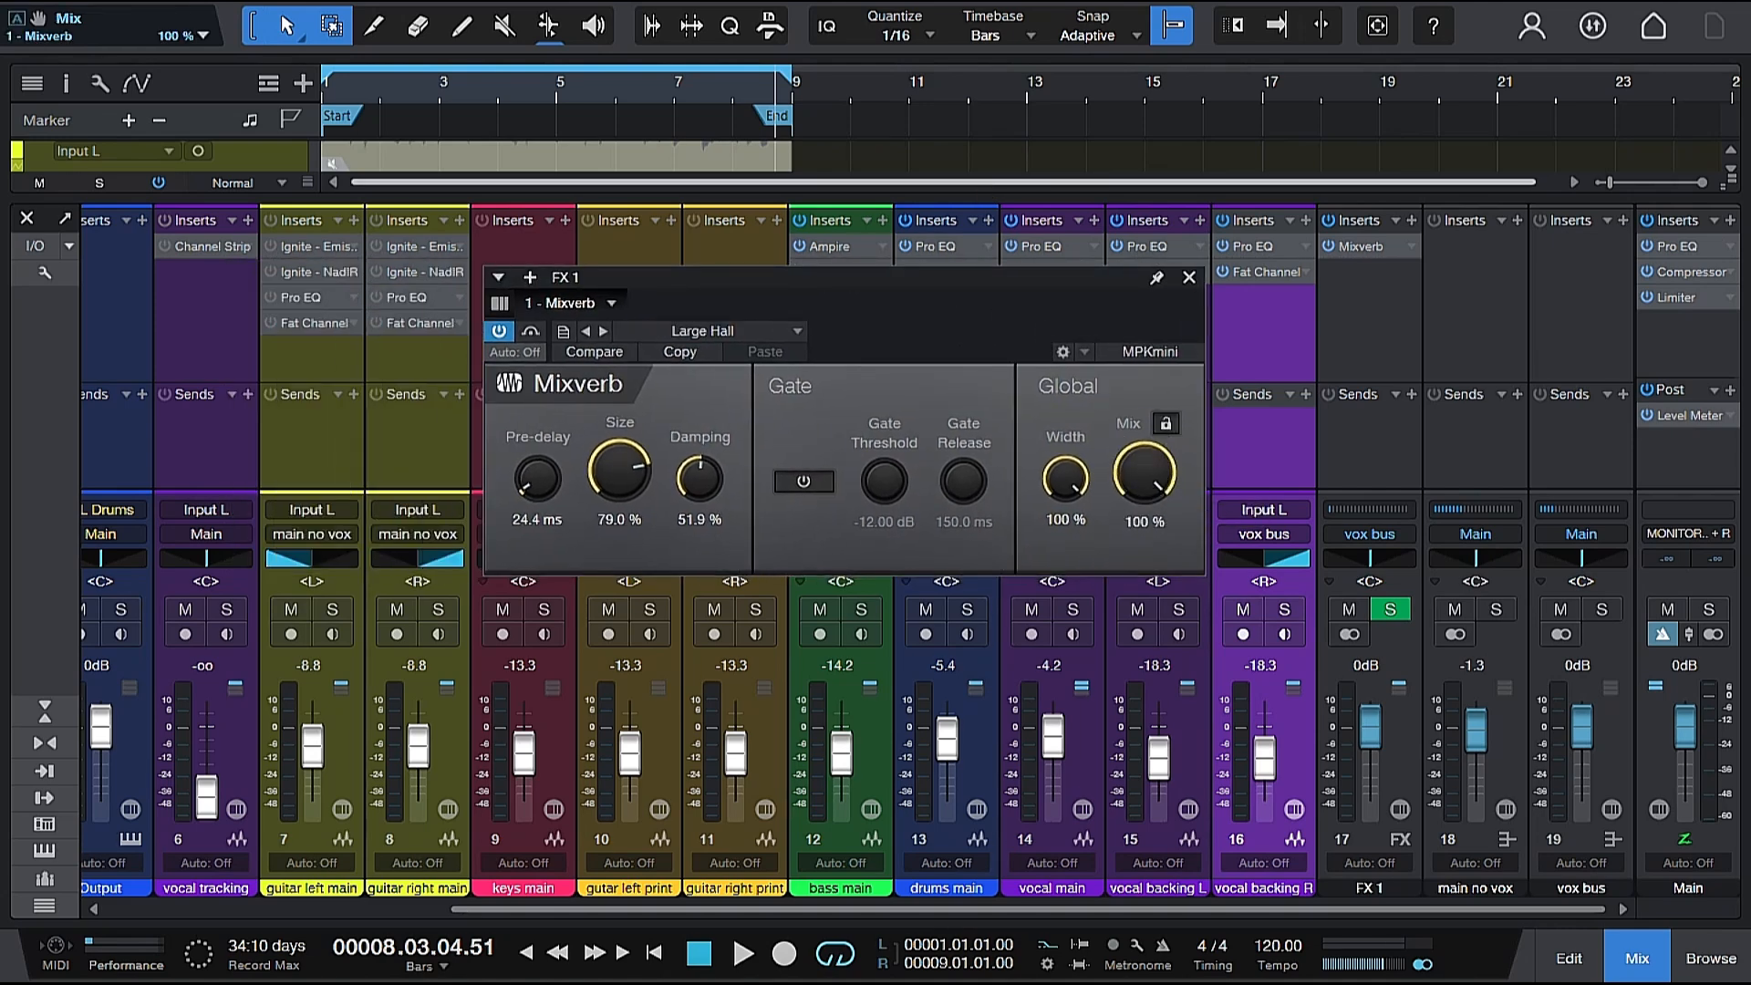
{"action": "left_click_drag", "start_coordinate": [887, 273], "coordinate": [893, 231]}
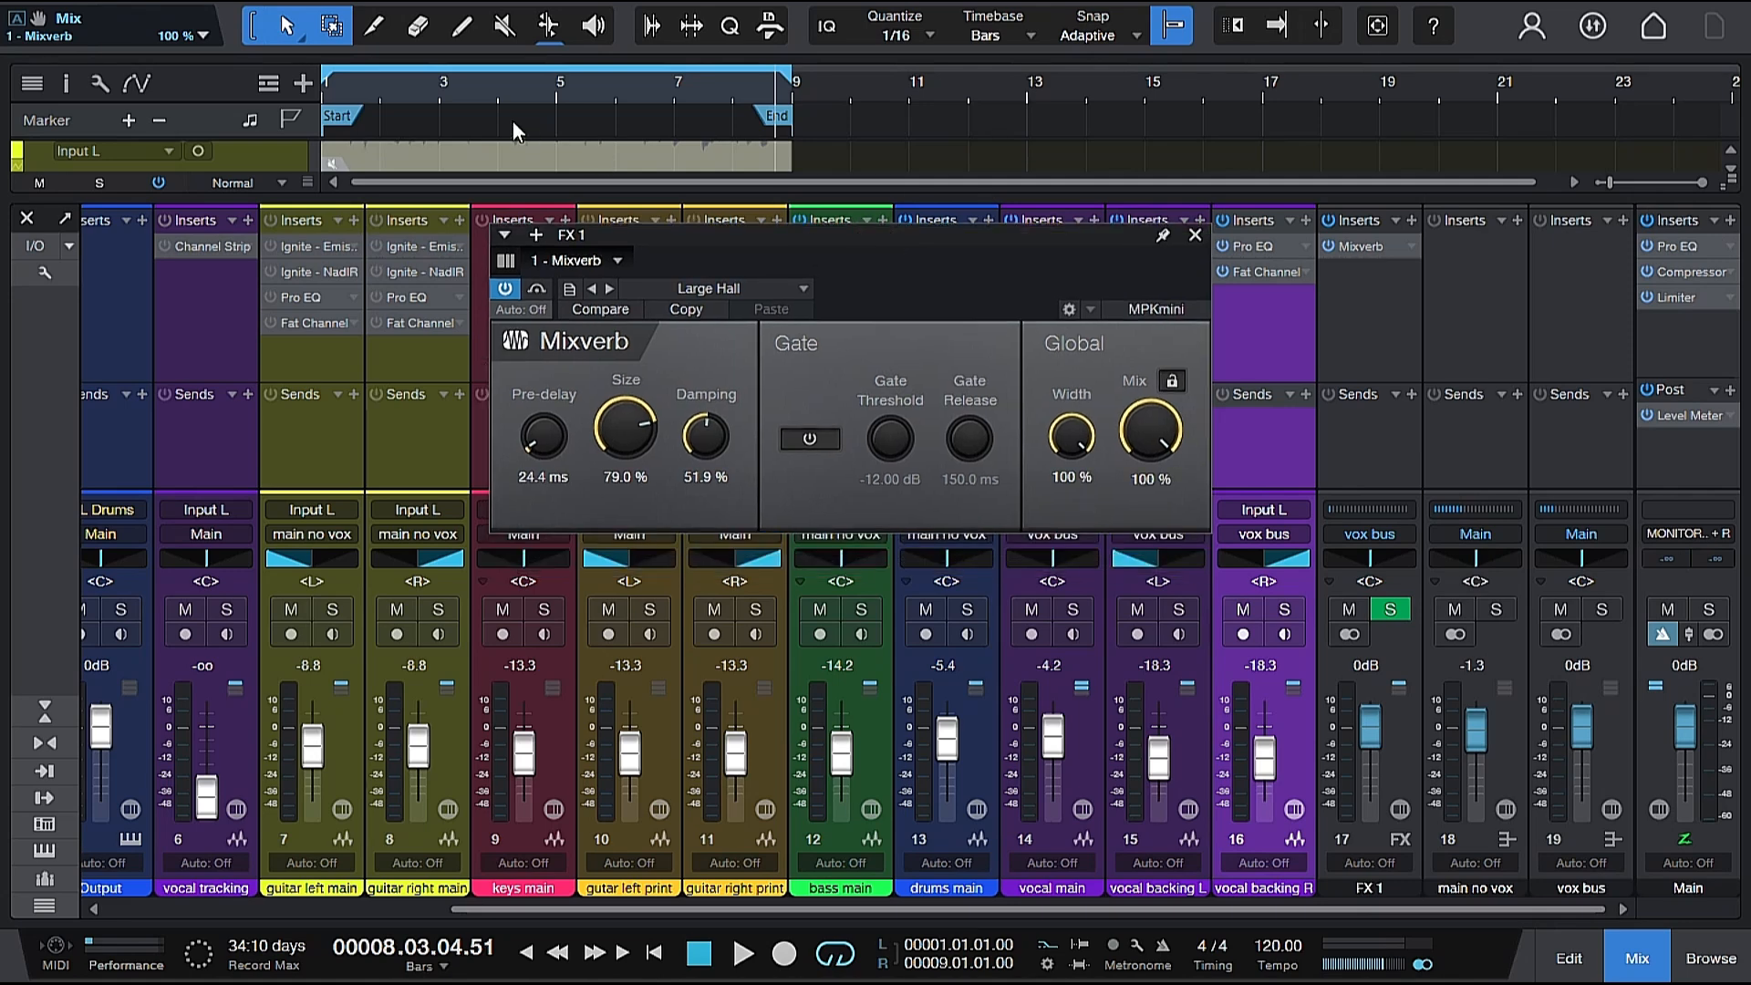
Set Mixverb's Mix to 50% while playing from near the start, stop playback and close the plug-in window.
{"action": "left_click", "coordinate": [334, 98]}
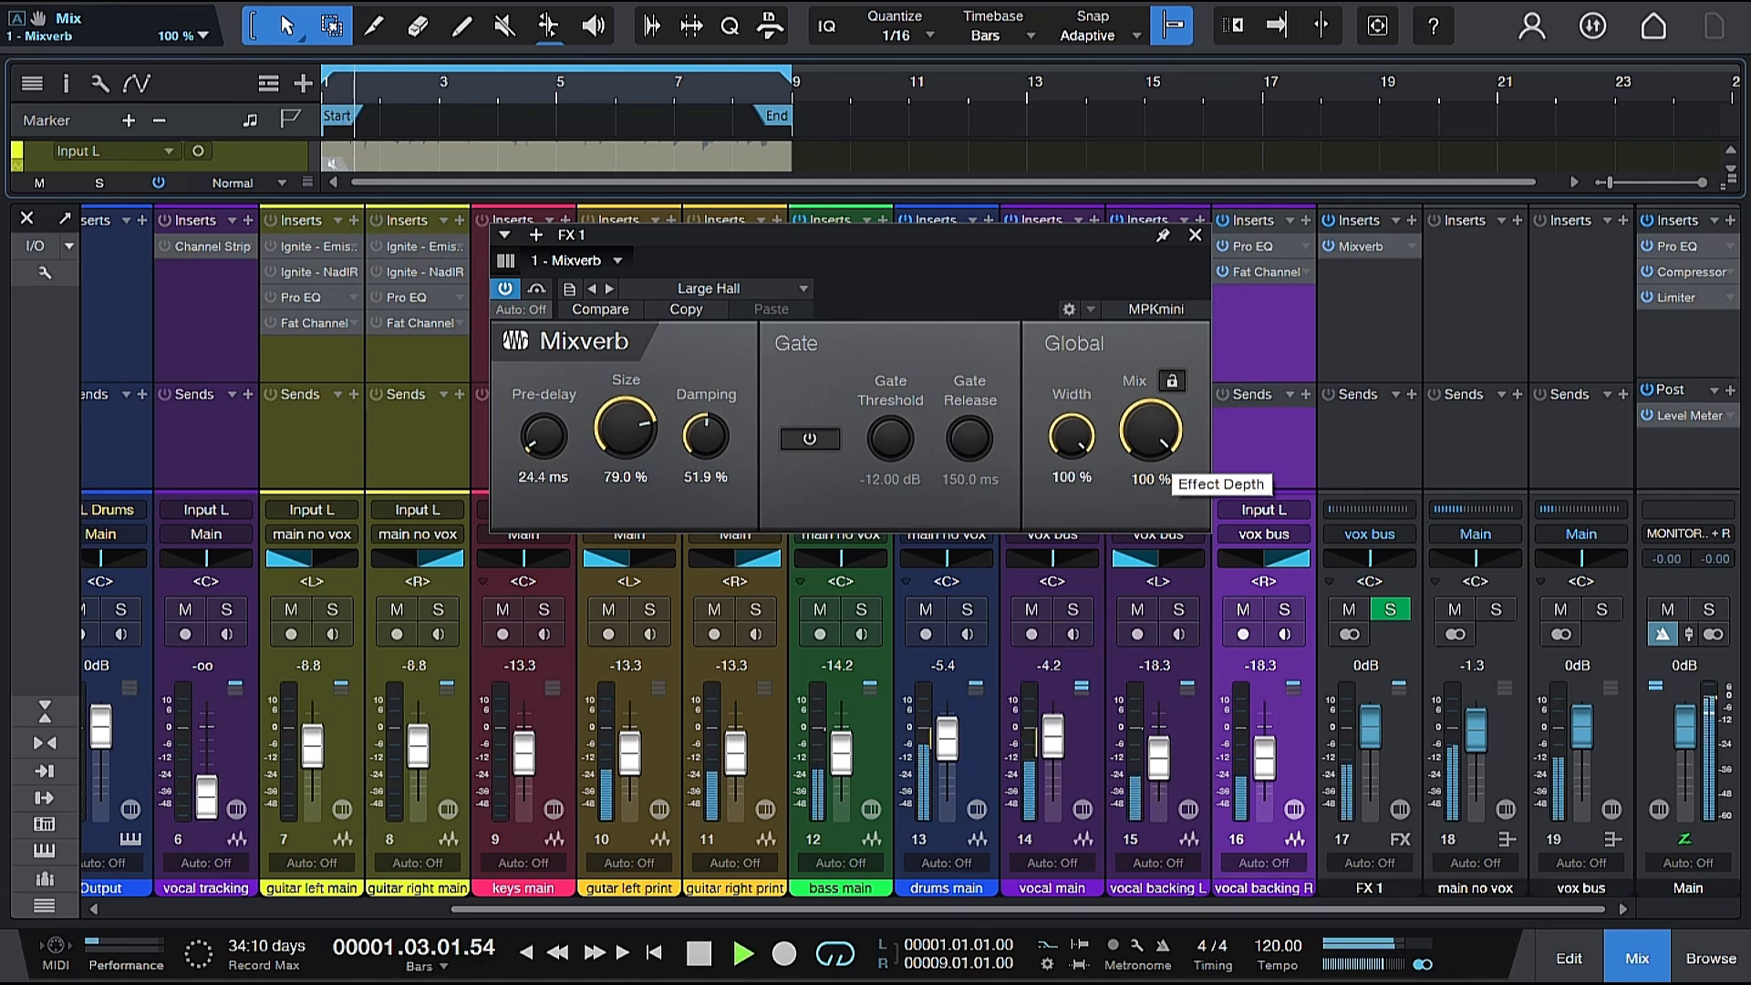
{"action": "left_click_drag", "start_coordinate": [1148, 429], "coordinate": [1146, 545]}
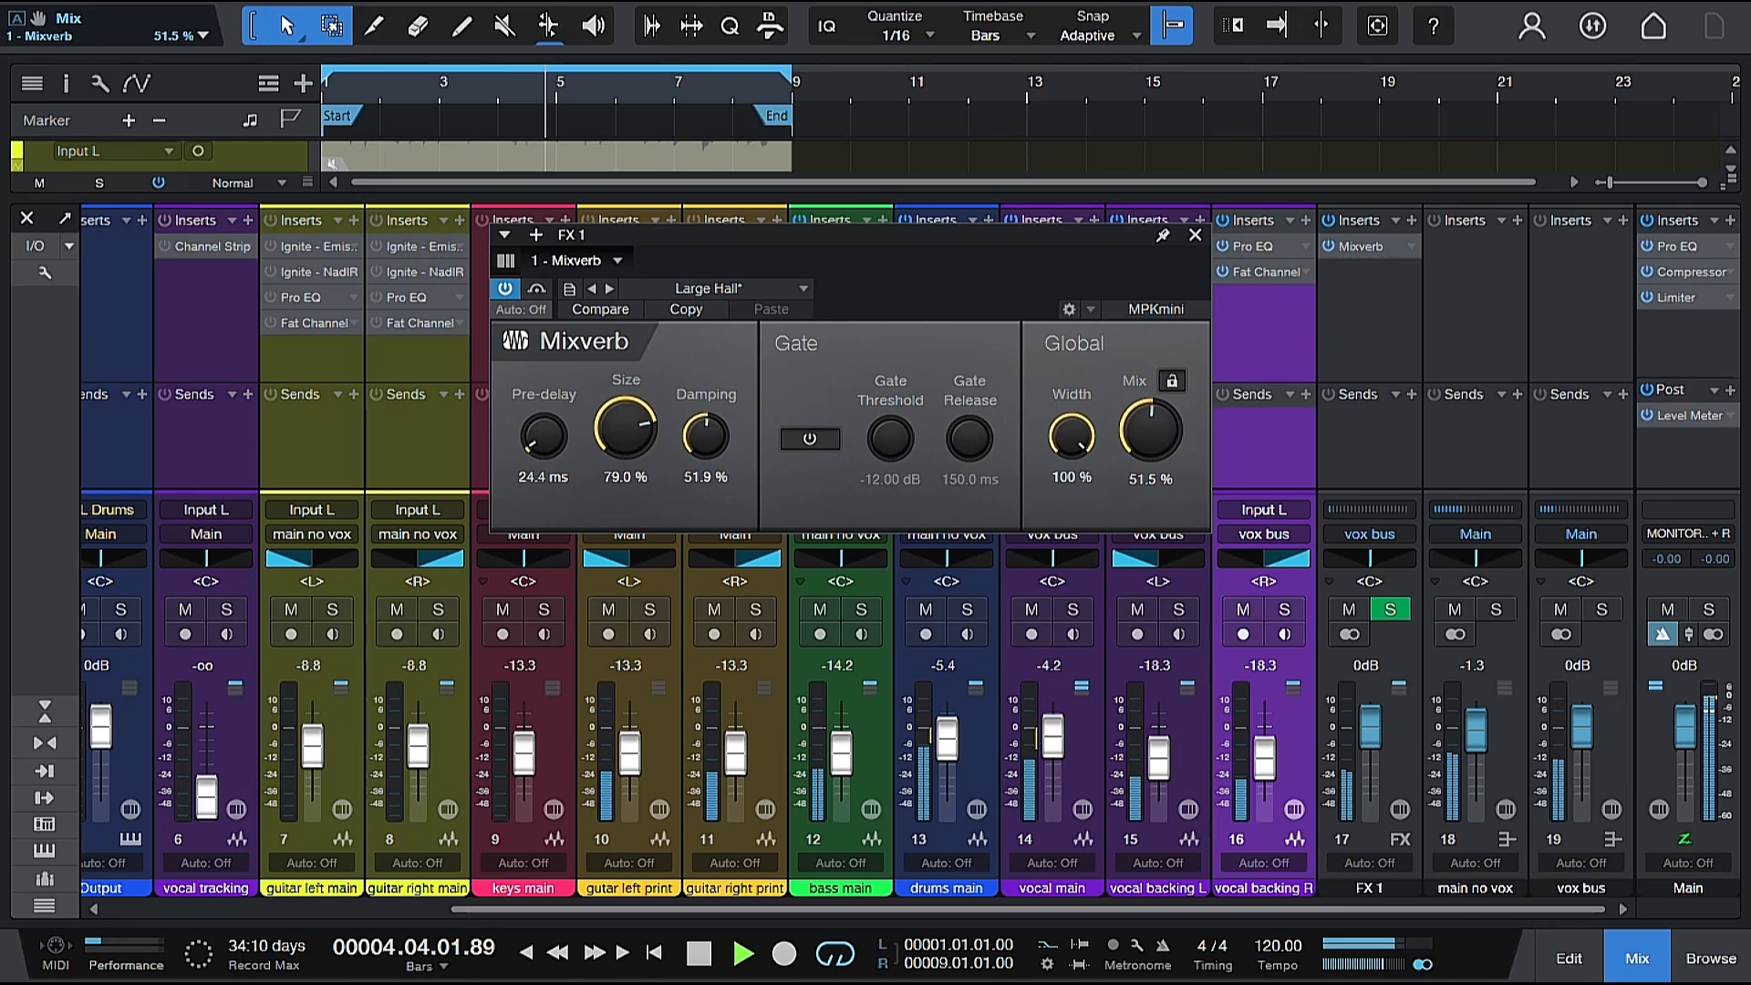
{"action": "left_click", "coordinate": [1151, 435], "text": "ctrl"}
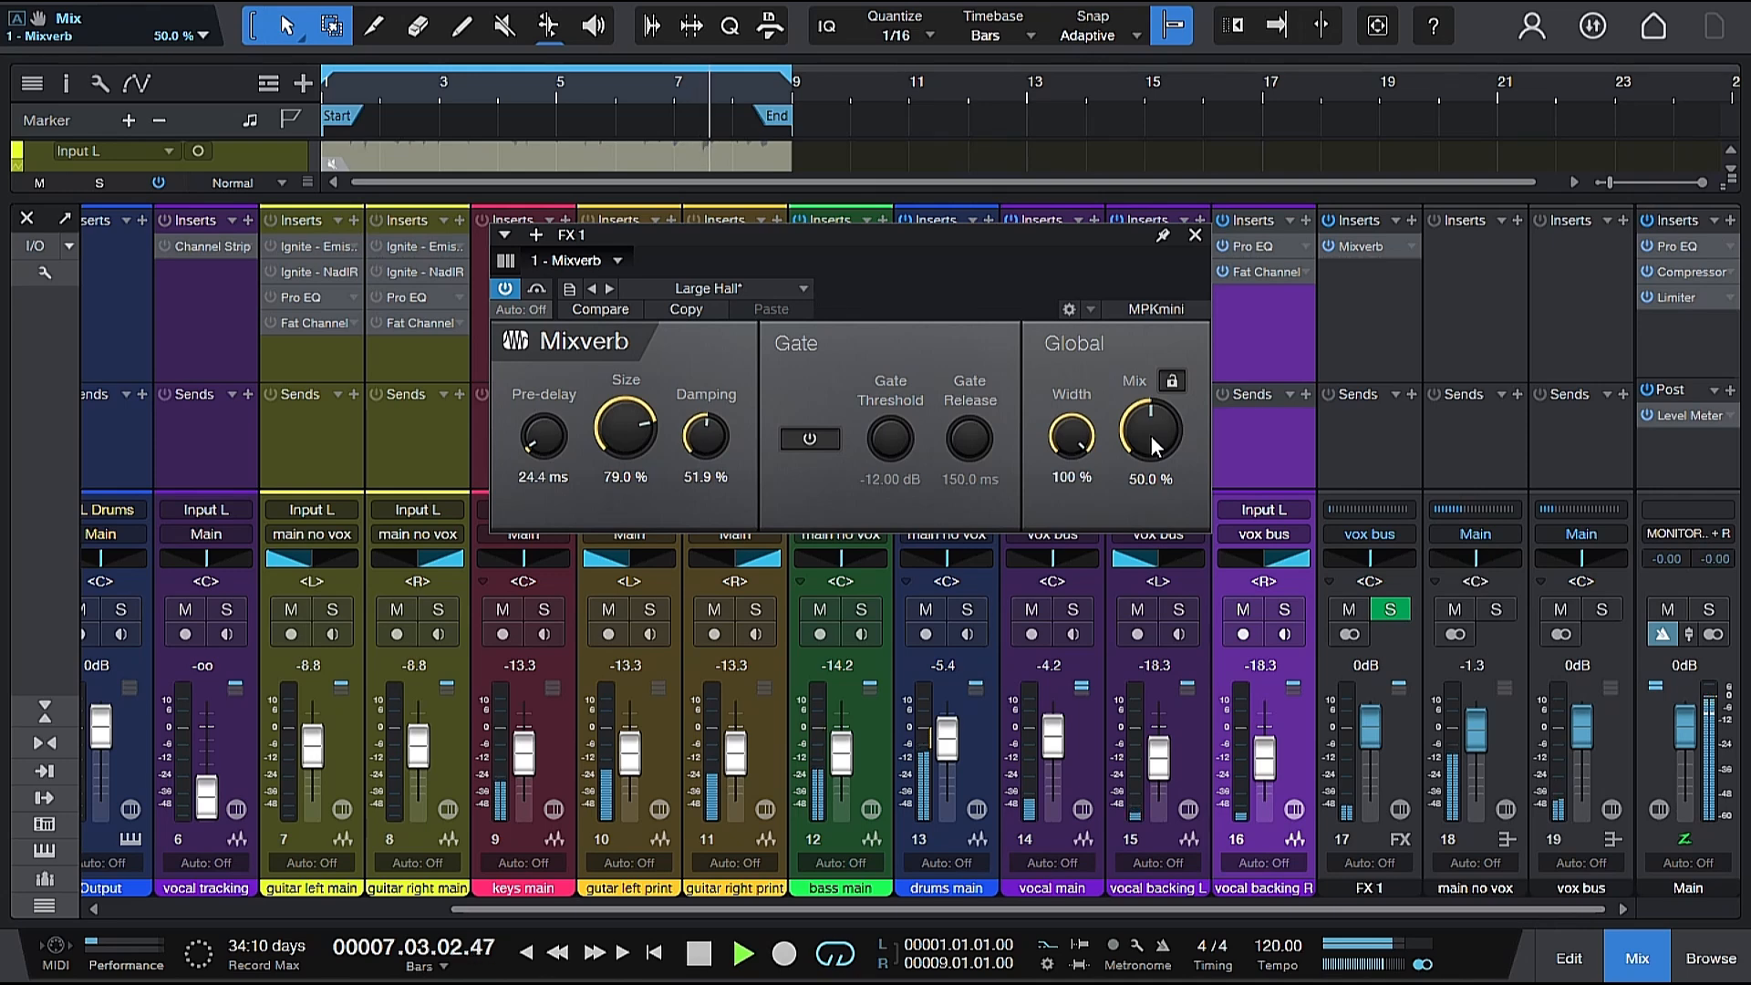
{"action": "key", "text": "space"}
{"action": "left_click", "coordinate": [1196, 236]}
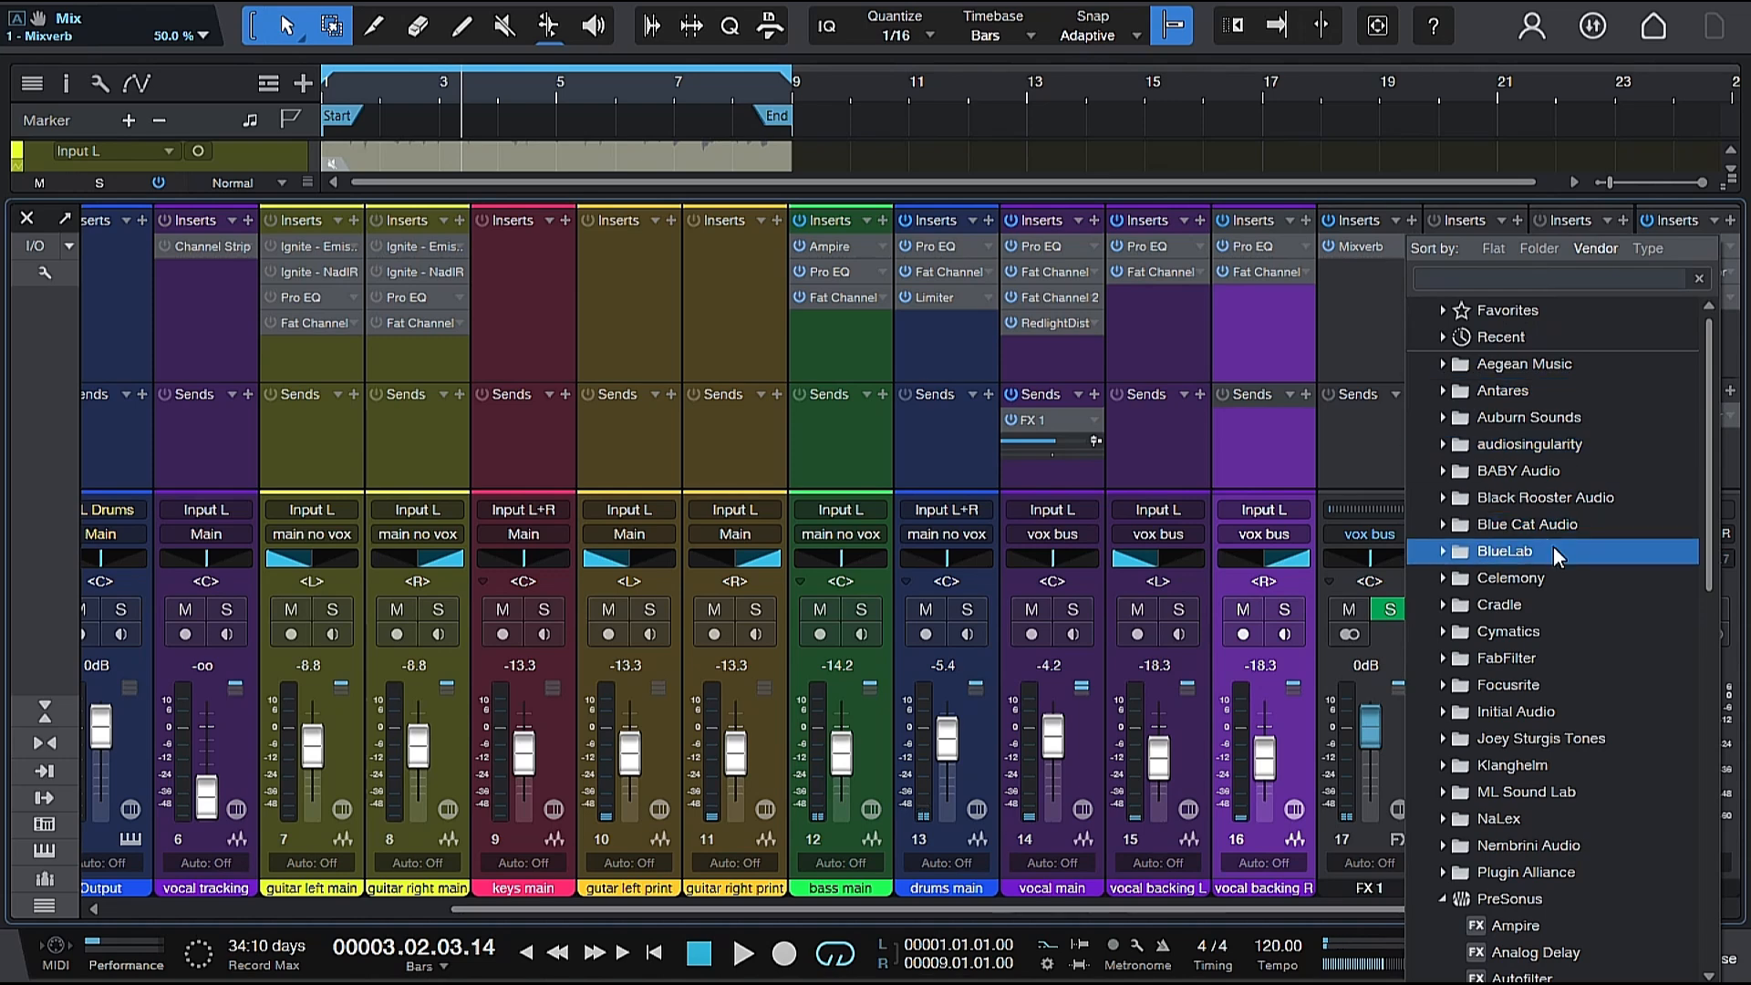
Insert Analog Delay after Mixverb on the FX 1 channel and load its Sweeten Vocal preset.
{"action": "scroll", "coordinate": [1551, 553], "scroll_direction": "down", "scroll_amount": 3}
{"action": "double_click", "coordinate": [1548, 735]}
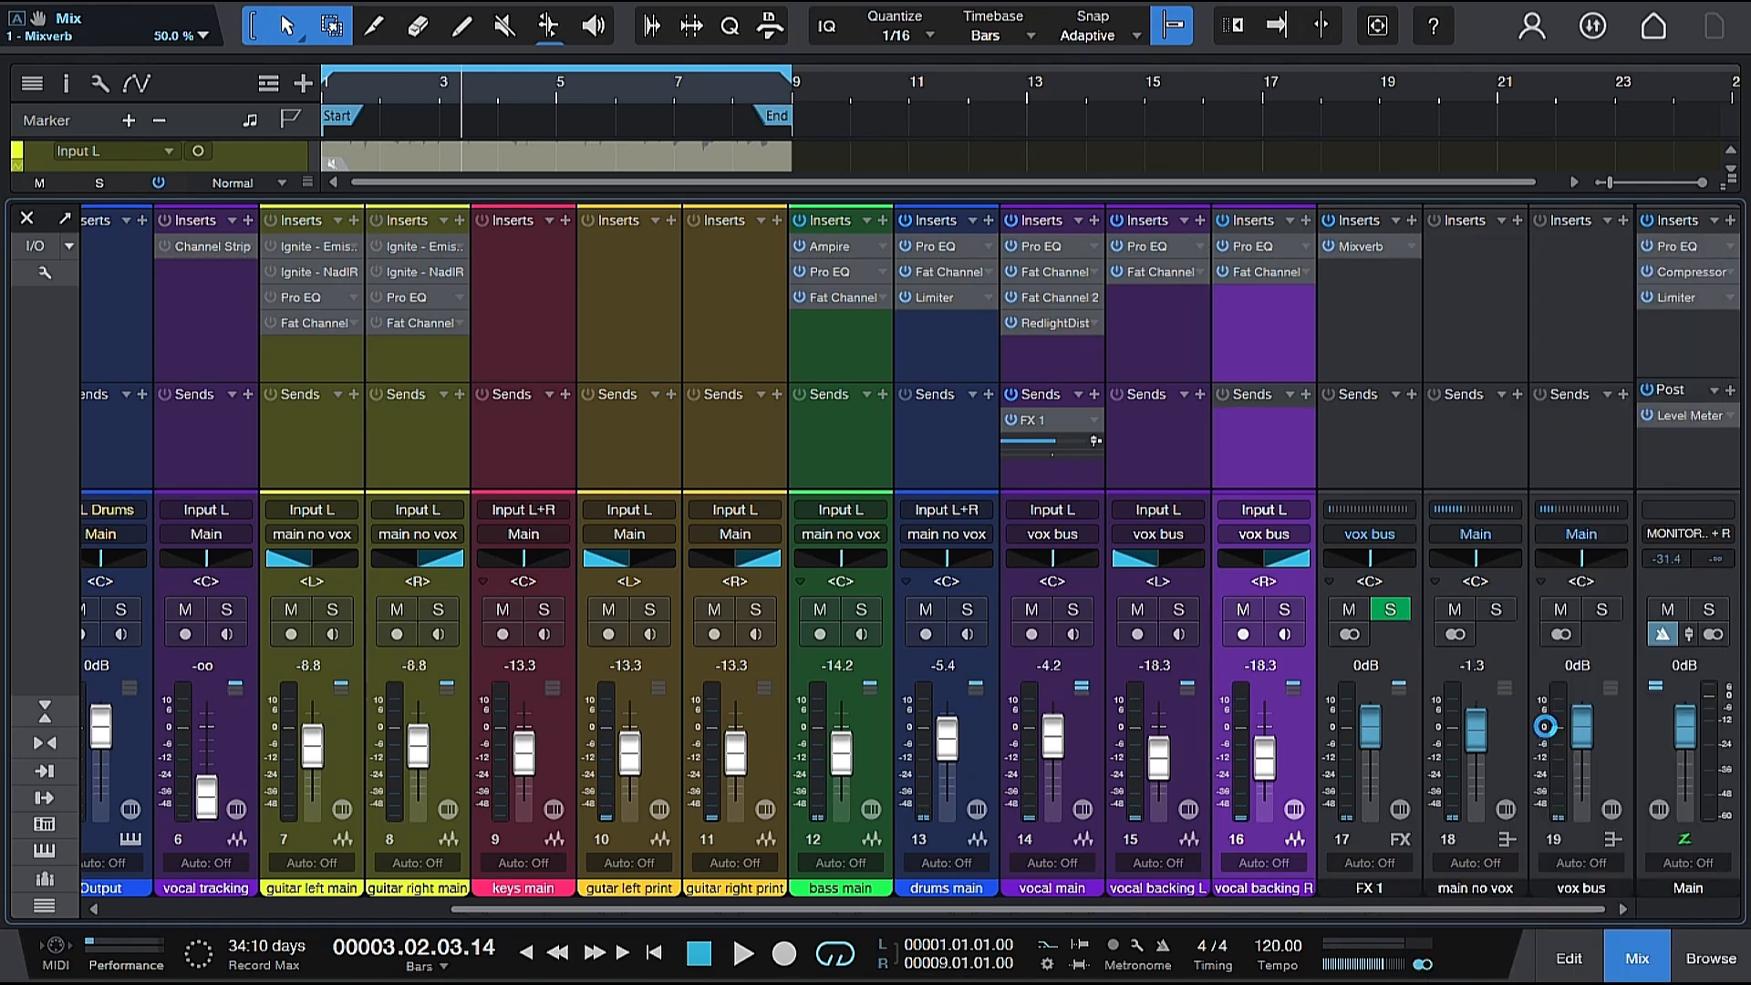
{"action": "left_click", "coordinate": [693, 288]}
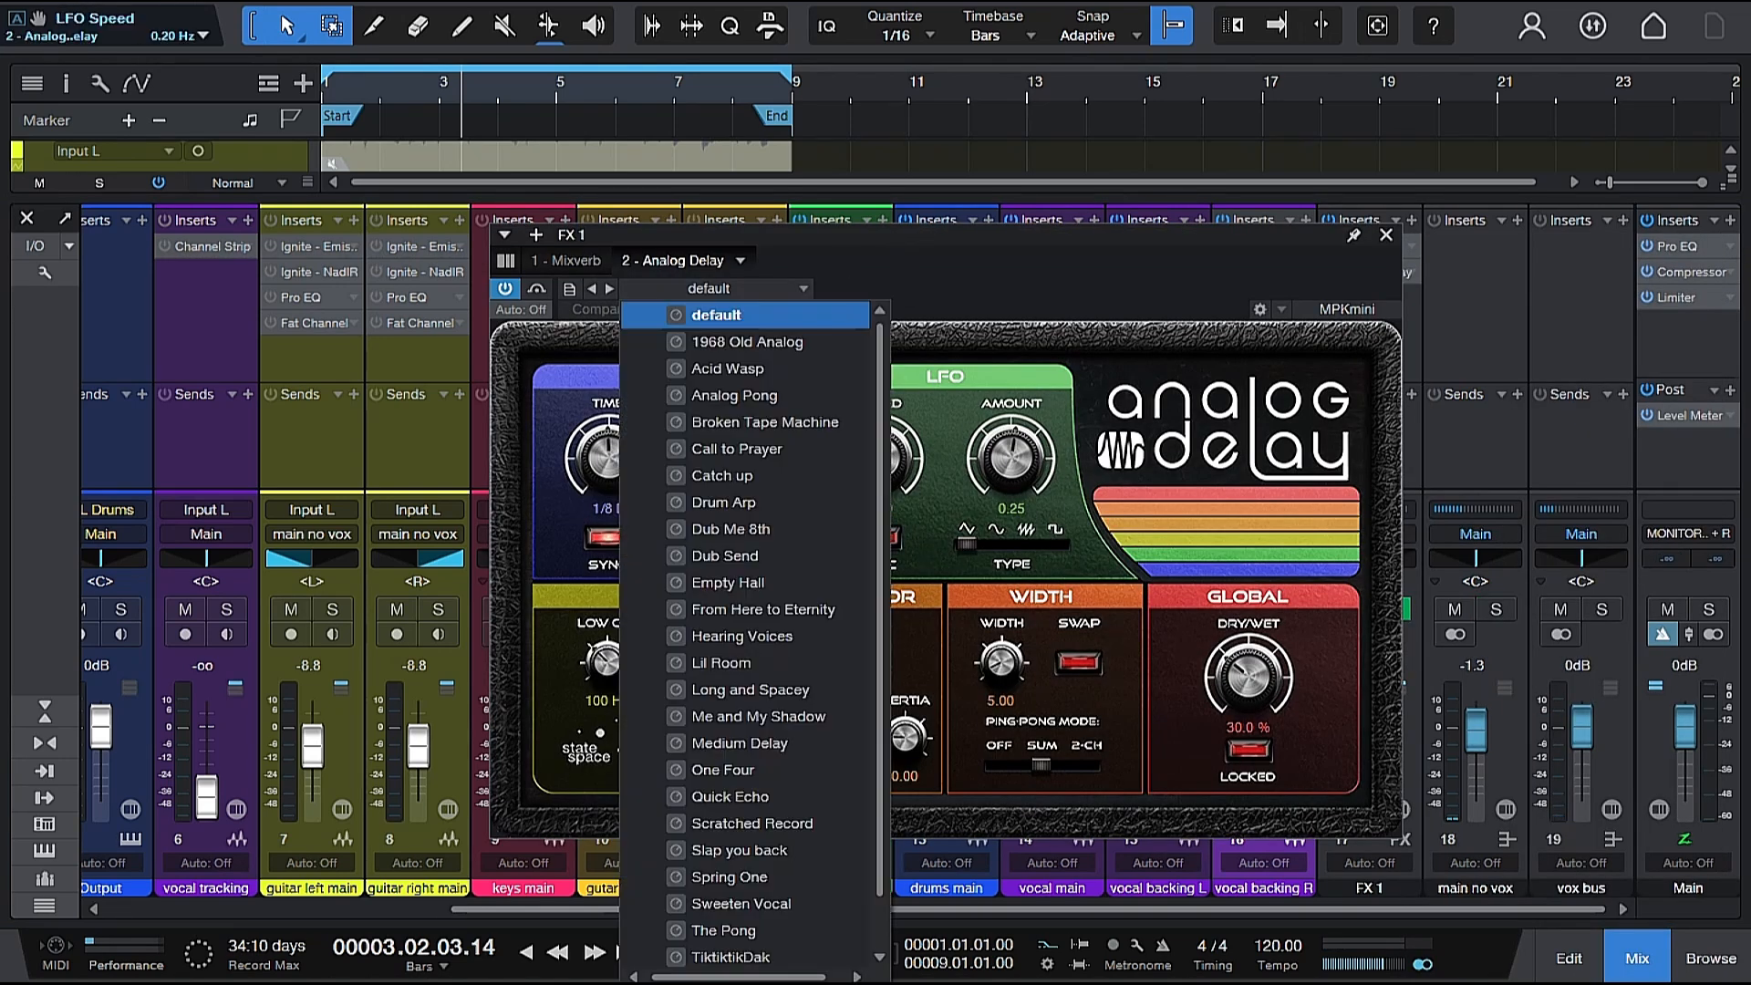
{"action": "scroll", "coordinate": [798, 757], "scroll_direction": "down", "scroll_amount": 1}
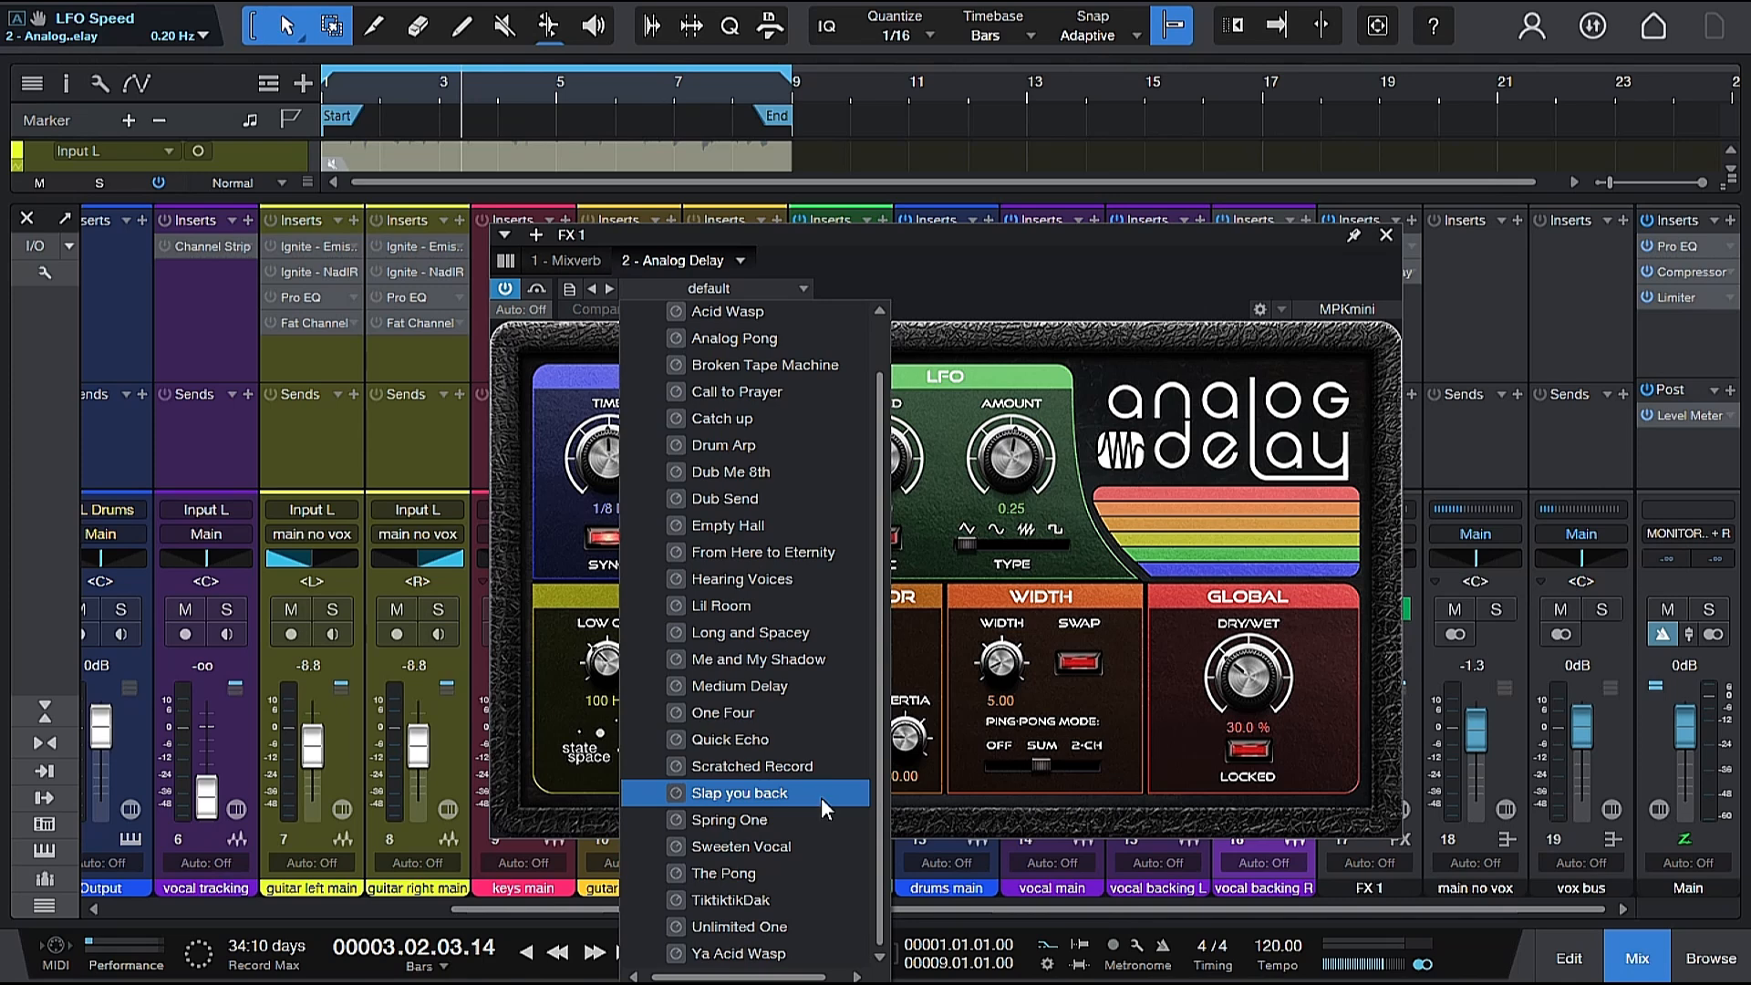
{"action": "left_click", "coordinate": [809, 837]}
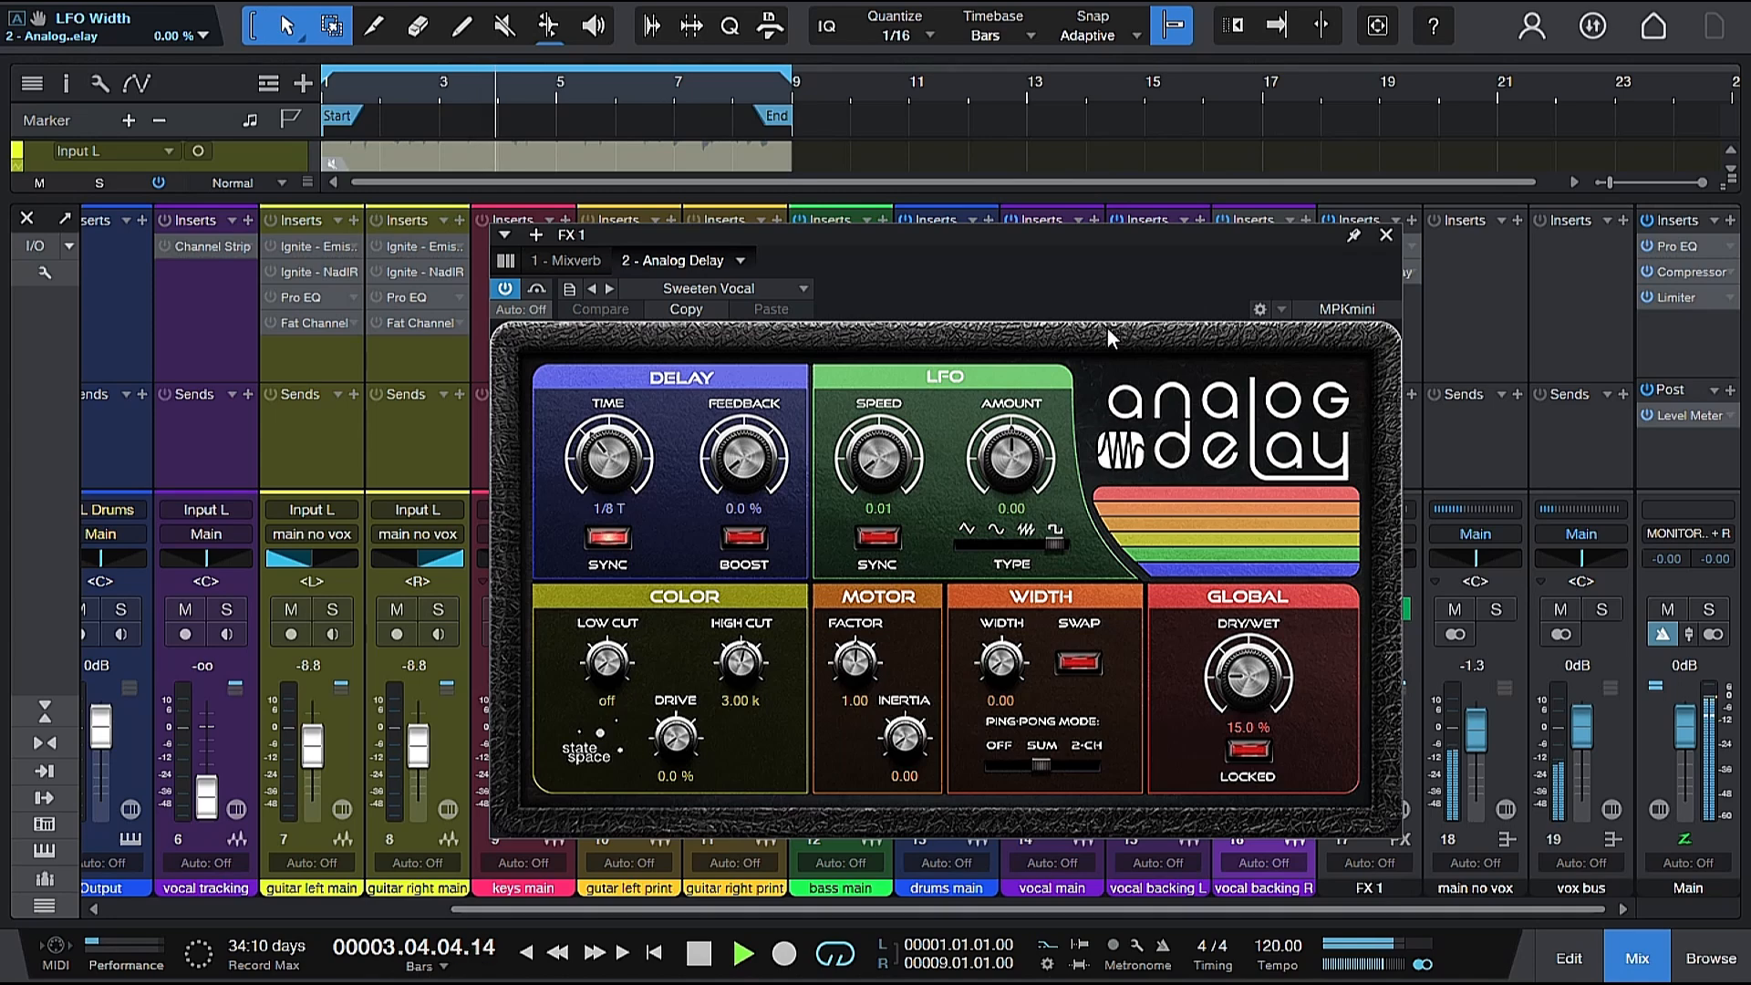
Move the Analog Delay window clear of the FX 1 fader, set Dry/Wet to 100% and play the mix.
{"action": "left_click_drag", "start_coordinate": [1151, 243], "coordinate": [1020, 226]}
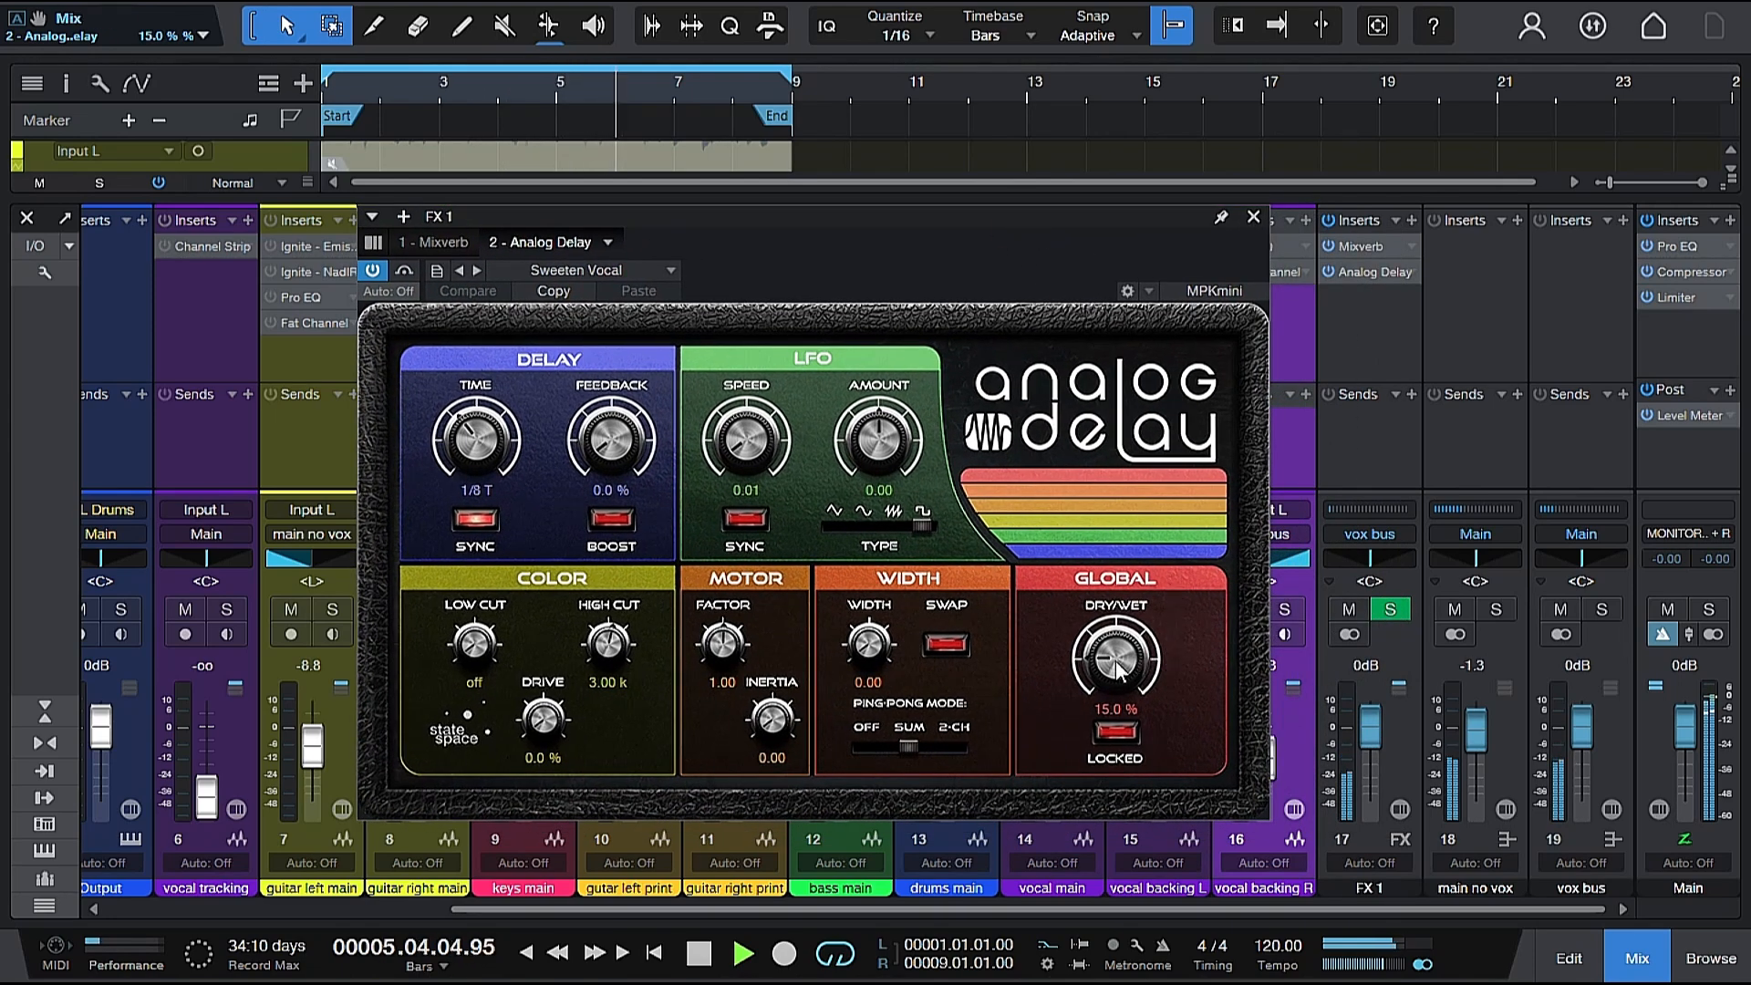
{"action": "key", "text": "space"}
{"action": "left_click_drag", "start_coordinate": [1118, 672], "coordinate": [1120, 405]}
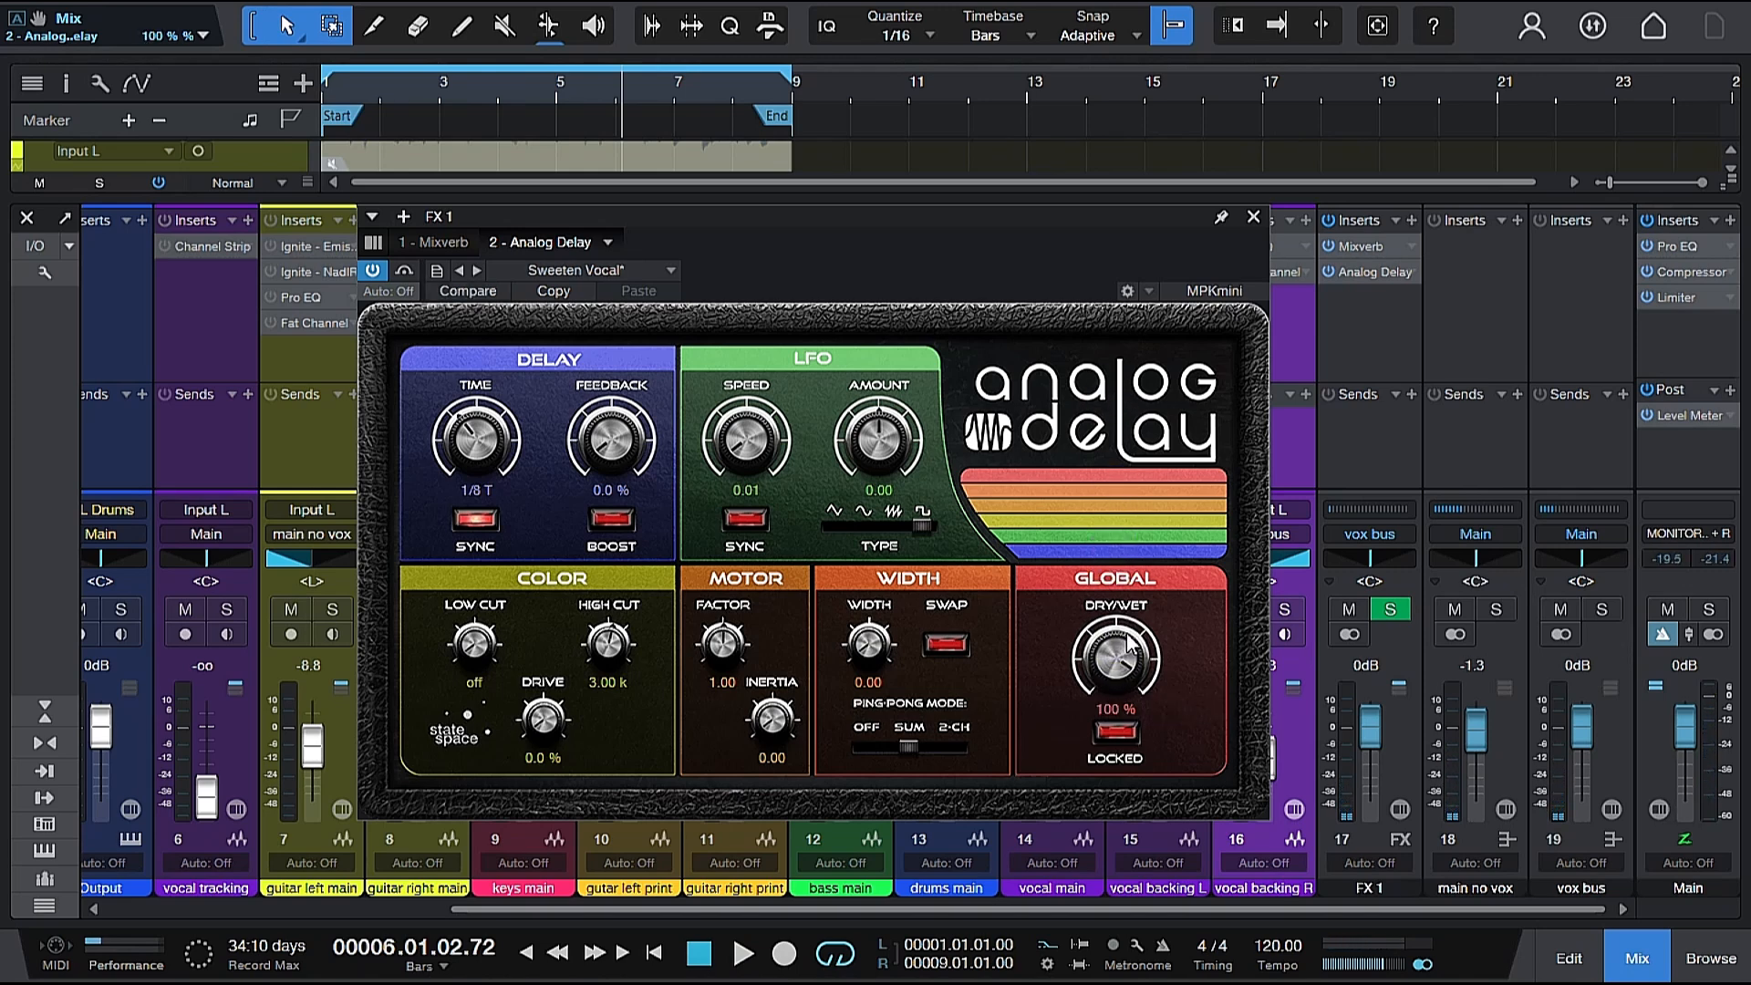
{"action": "mouse_move", "coordinate": [1130, 644]}
{"action": "left_mouse_down"}
{"action": "mouse_move", "coordinate": [1118, 849]}
{"action": "mouse_move", "coordinate": [1115, 615]}
{"action": "left_mouse_up"}
{"action": "key", "text": "space"}
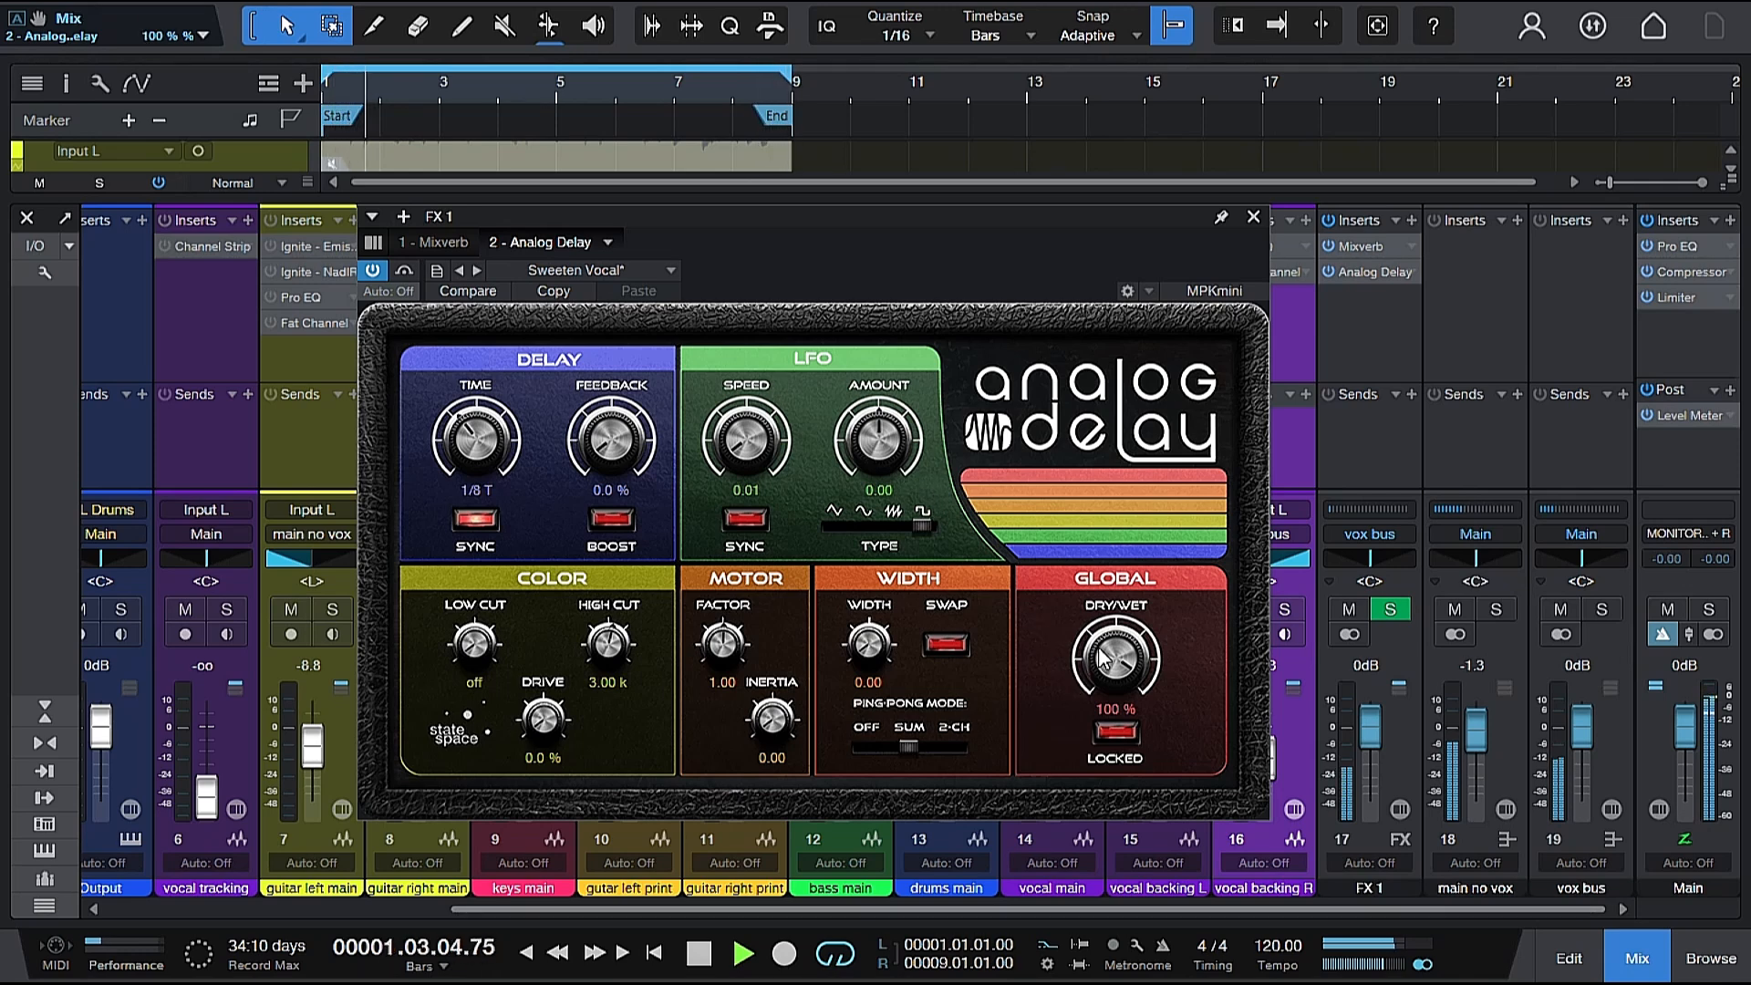
Lower the Analog Delay's Dry/Wet to 60.5% during playback and stop.
{"action": "left_click_drag", "start_coordinate": [1102, 659], "coordinate": [1105, 739]}
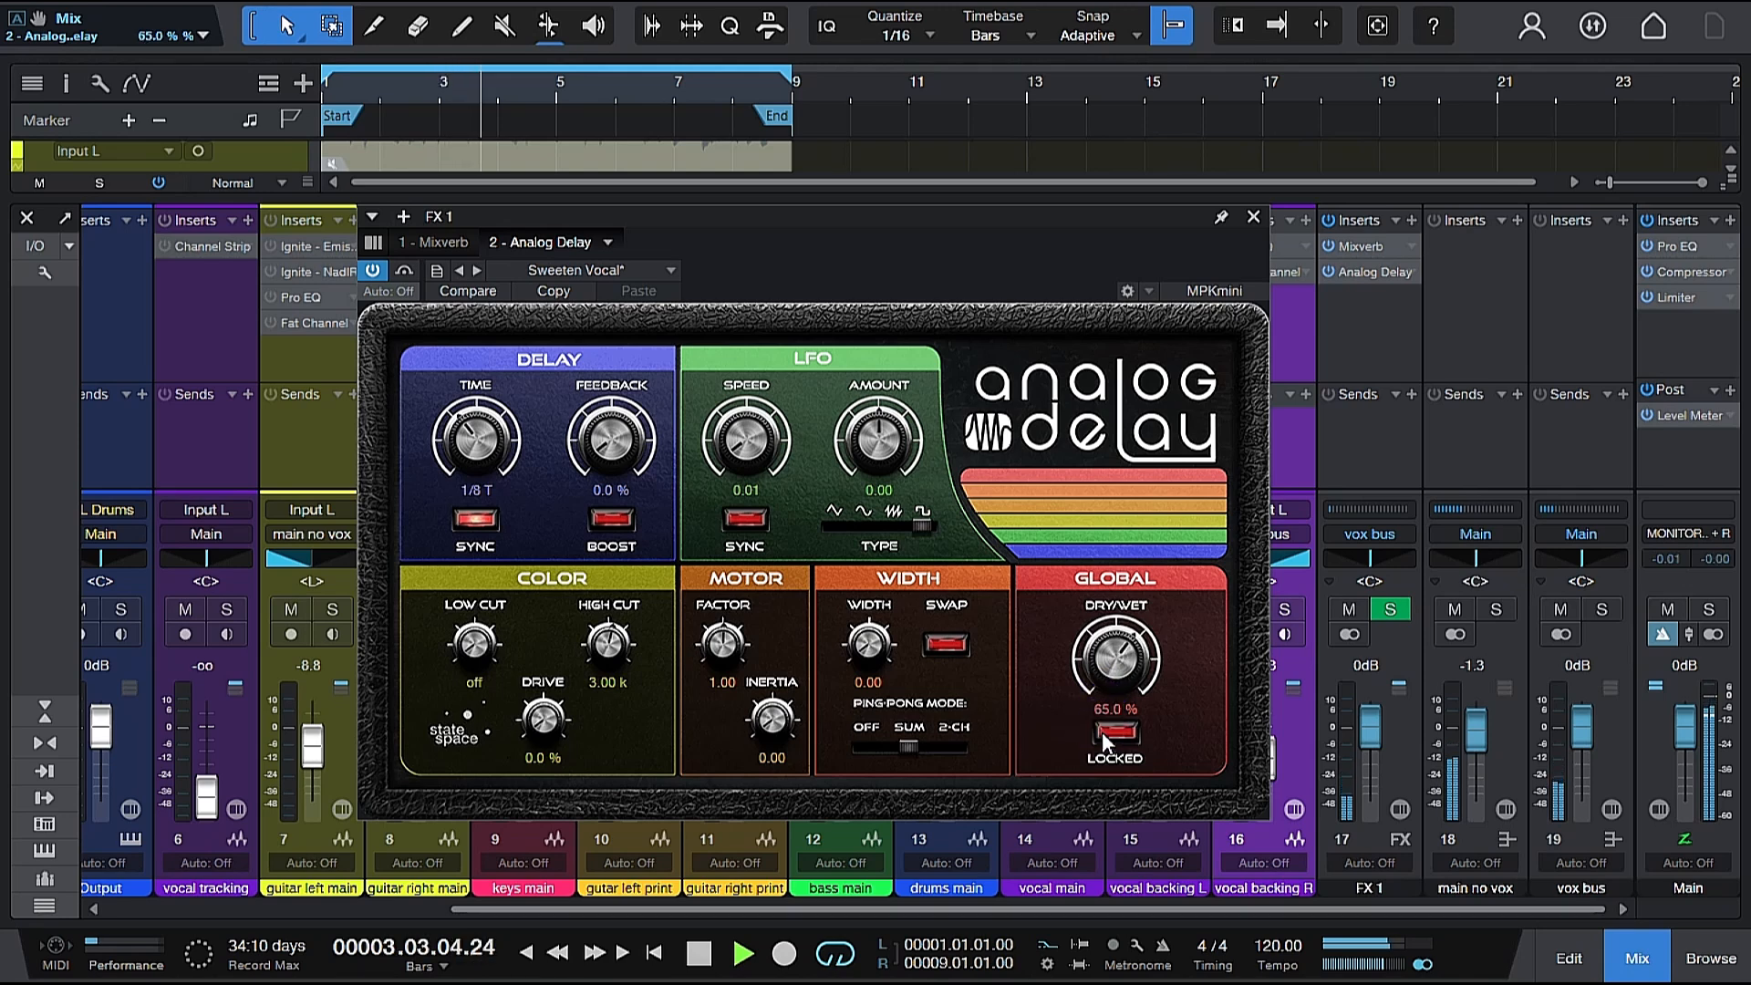
{"action": "left_click_drag", "start_coordinate": [1104, 662], "coordinate": [1104, 668]}
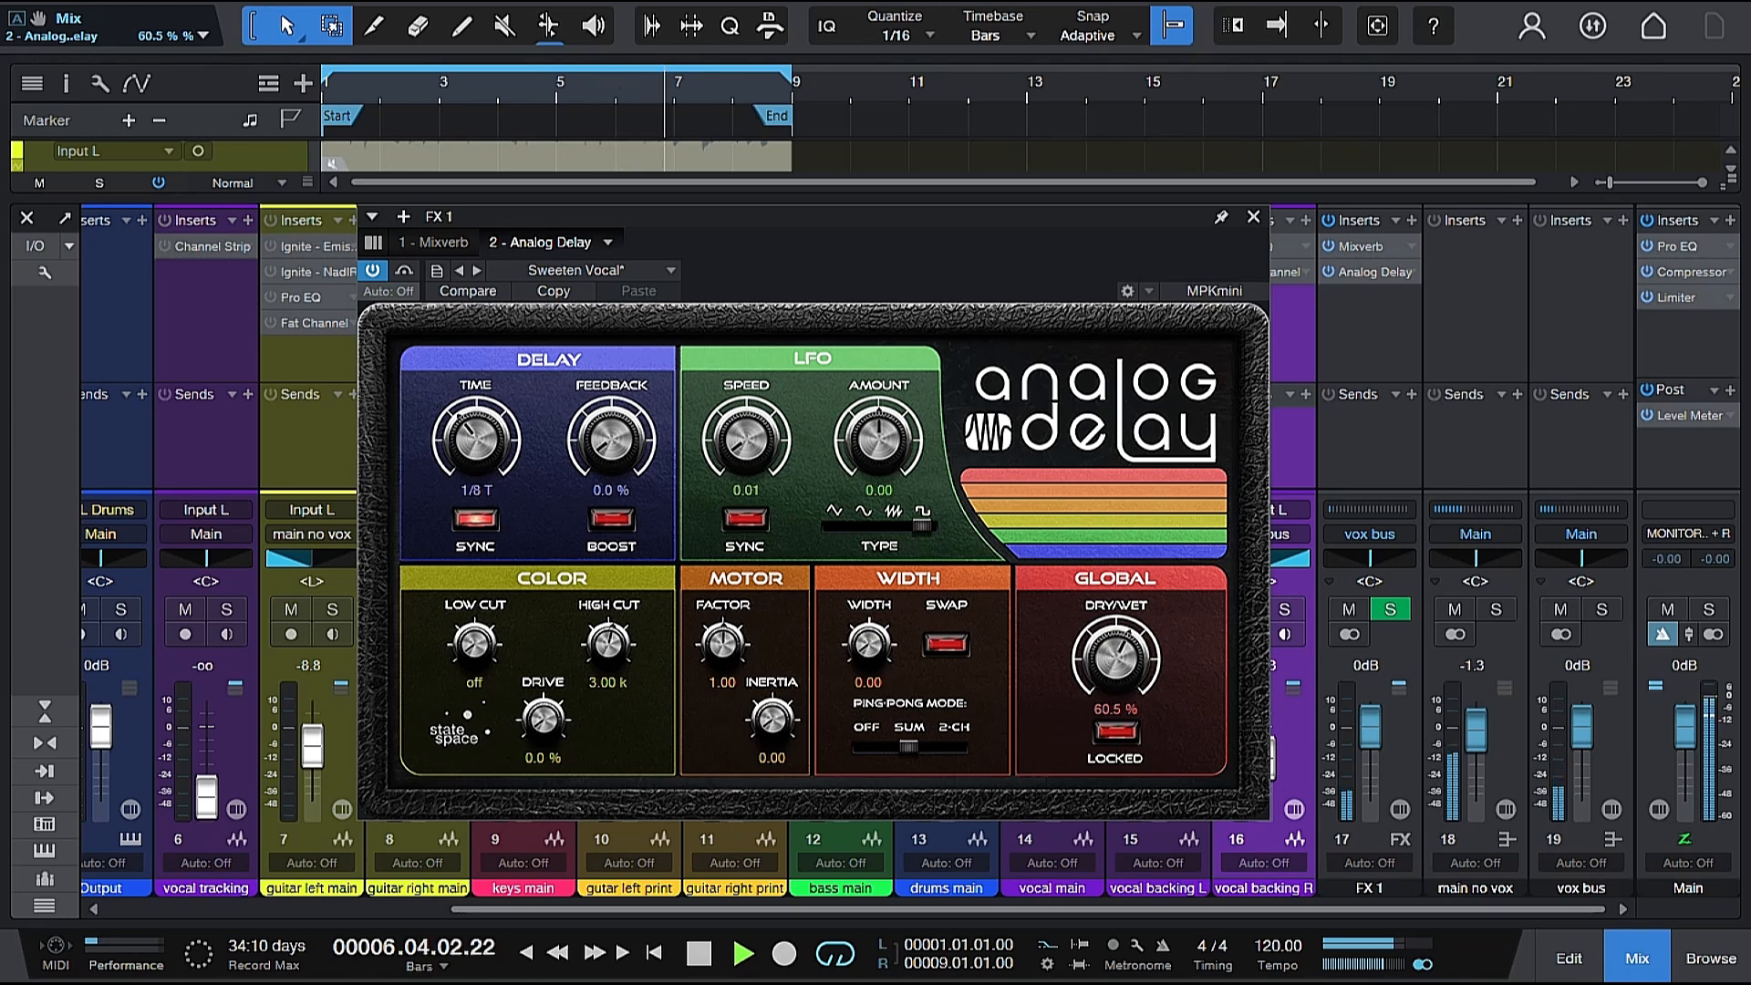
{"action": "key", "text": "space"}
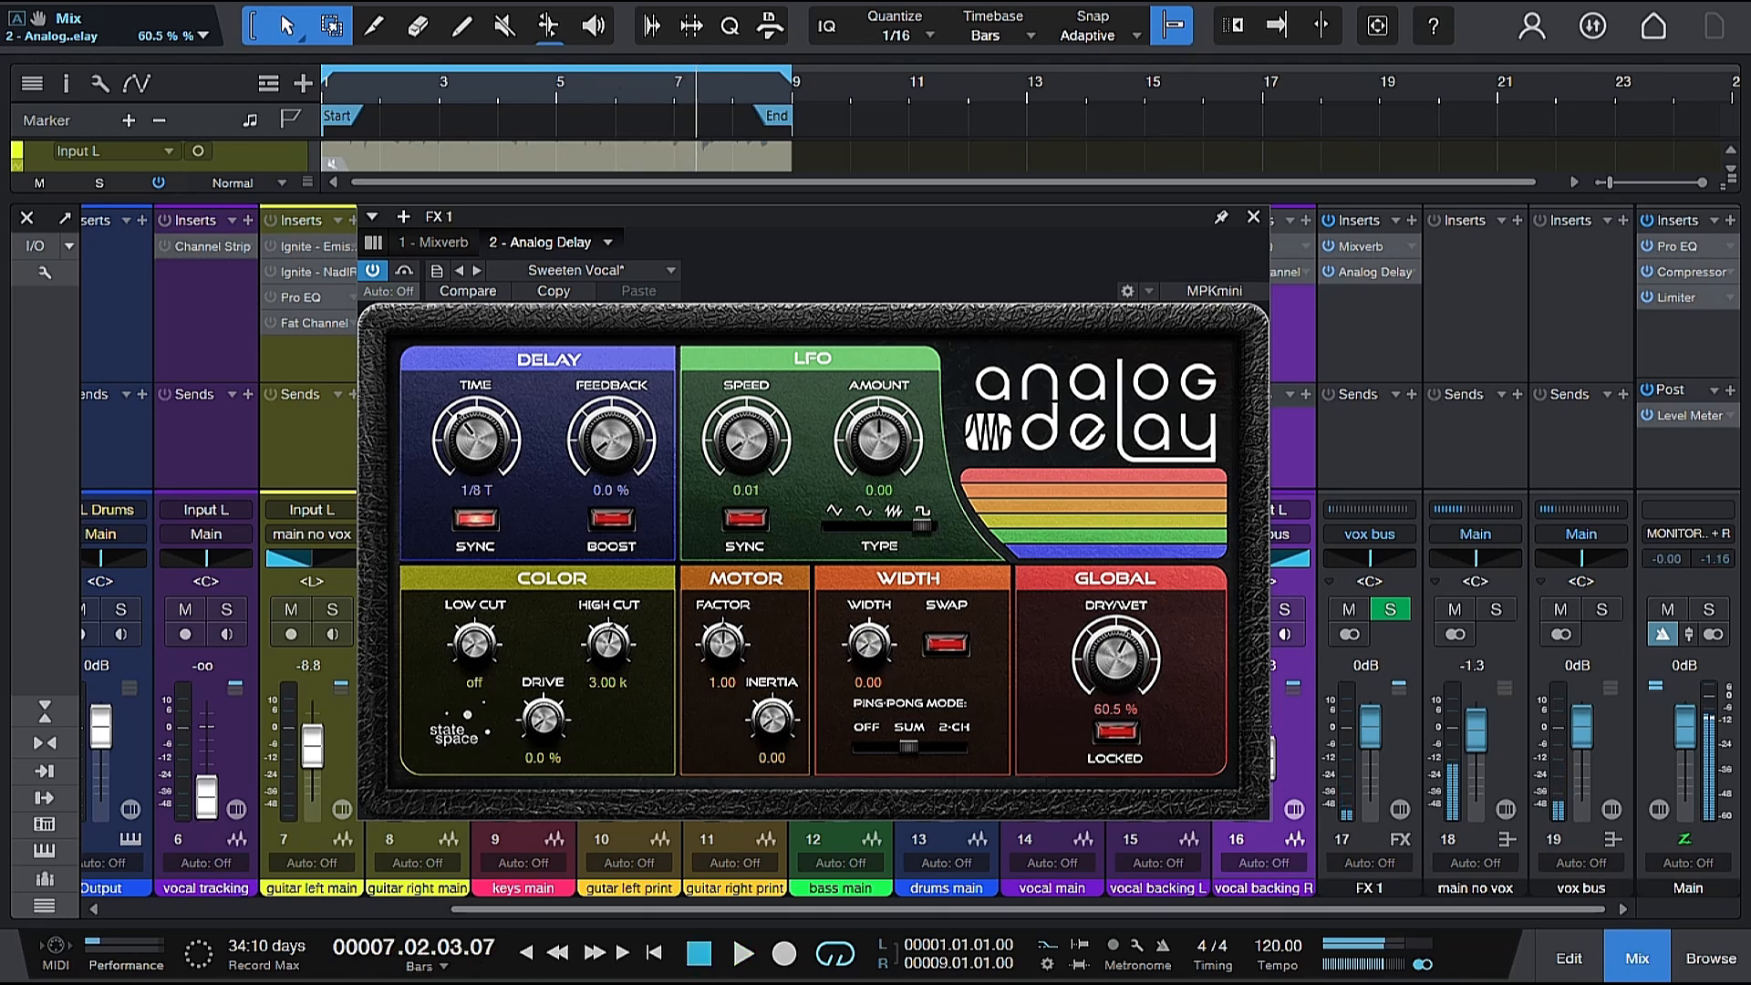
Set the Analog Delay's LFO type to sine and play the mix from near the start to hear it.
{"action": "left_click", "coordinate": [863, 528]}
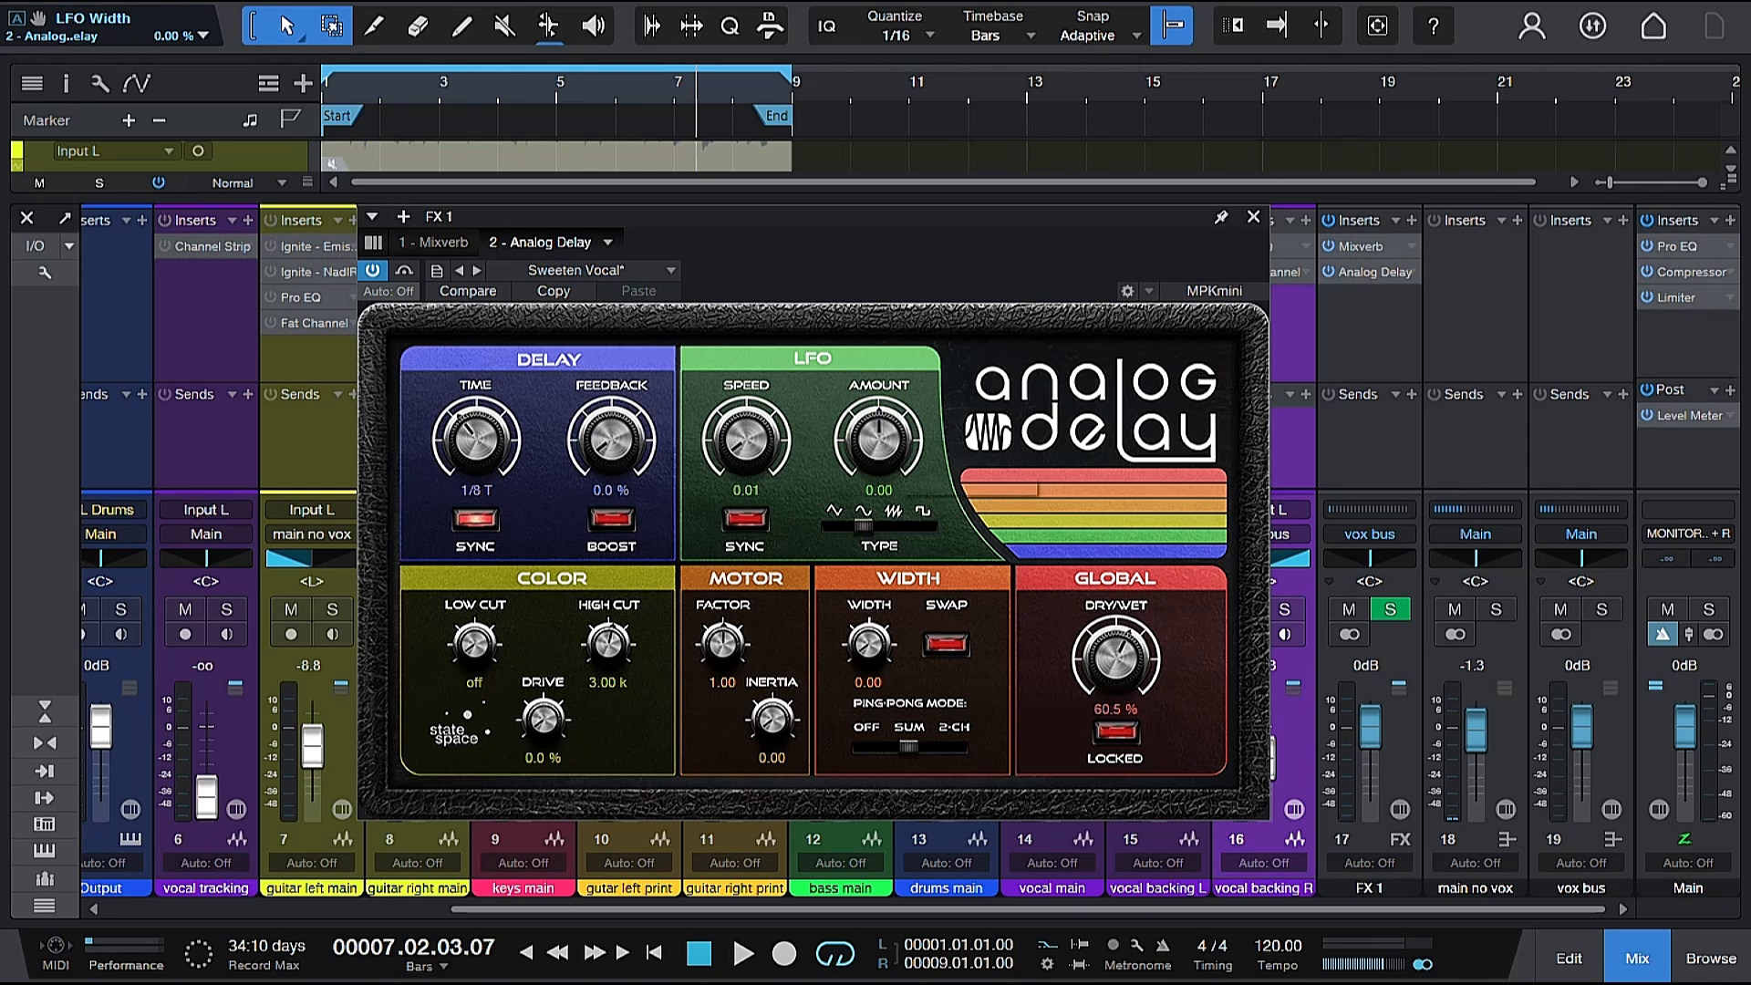
{"action": "key", "text": "space"}
{"action": "left_click", "coordinate": [364, 95]}
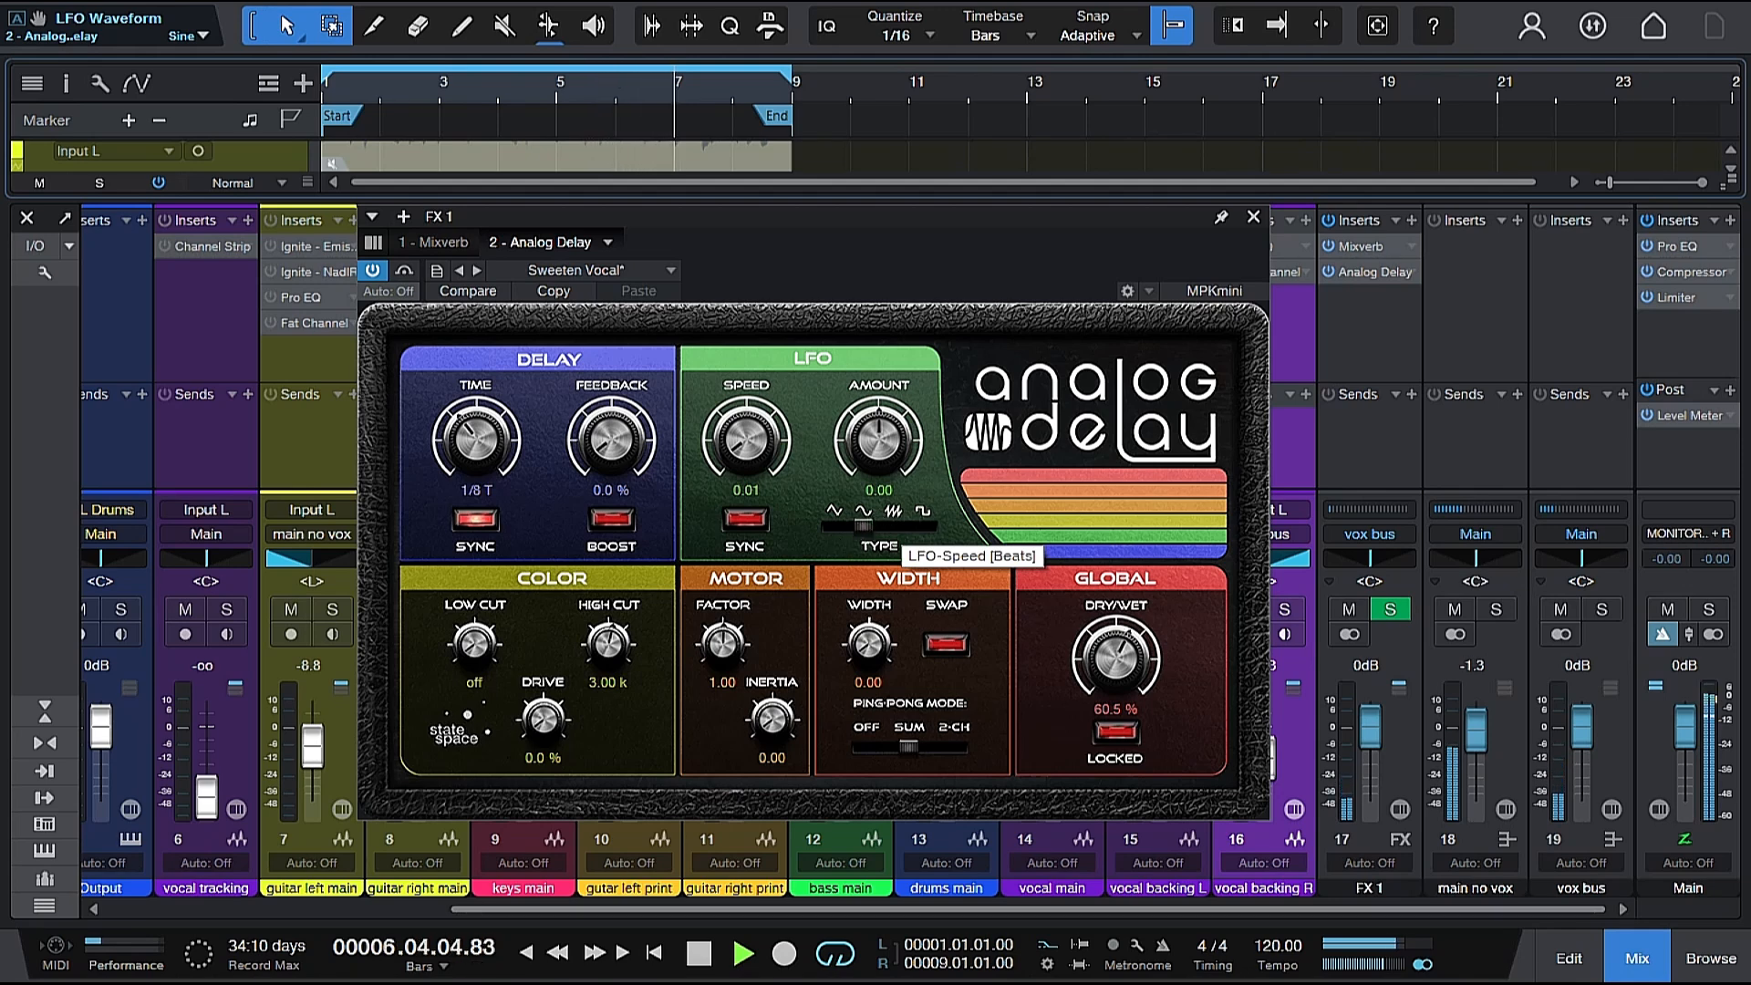
{"action": "key", "text": "space"}
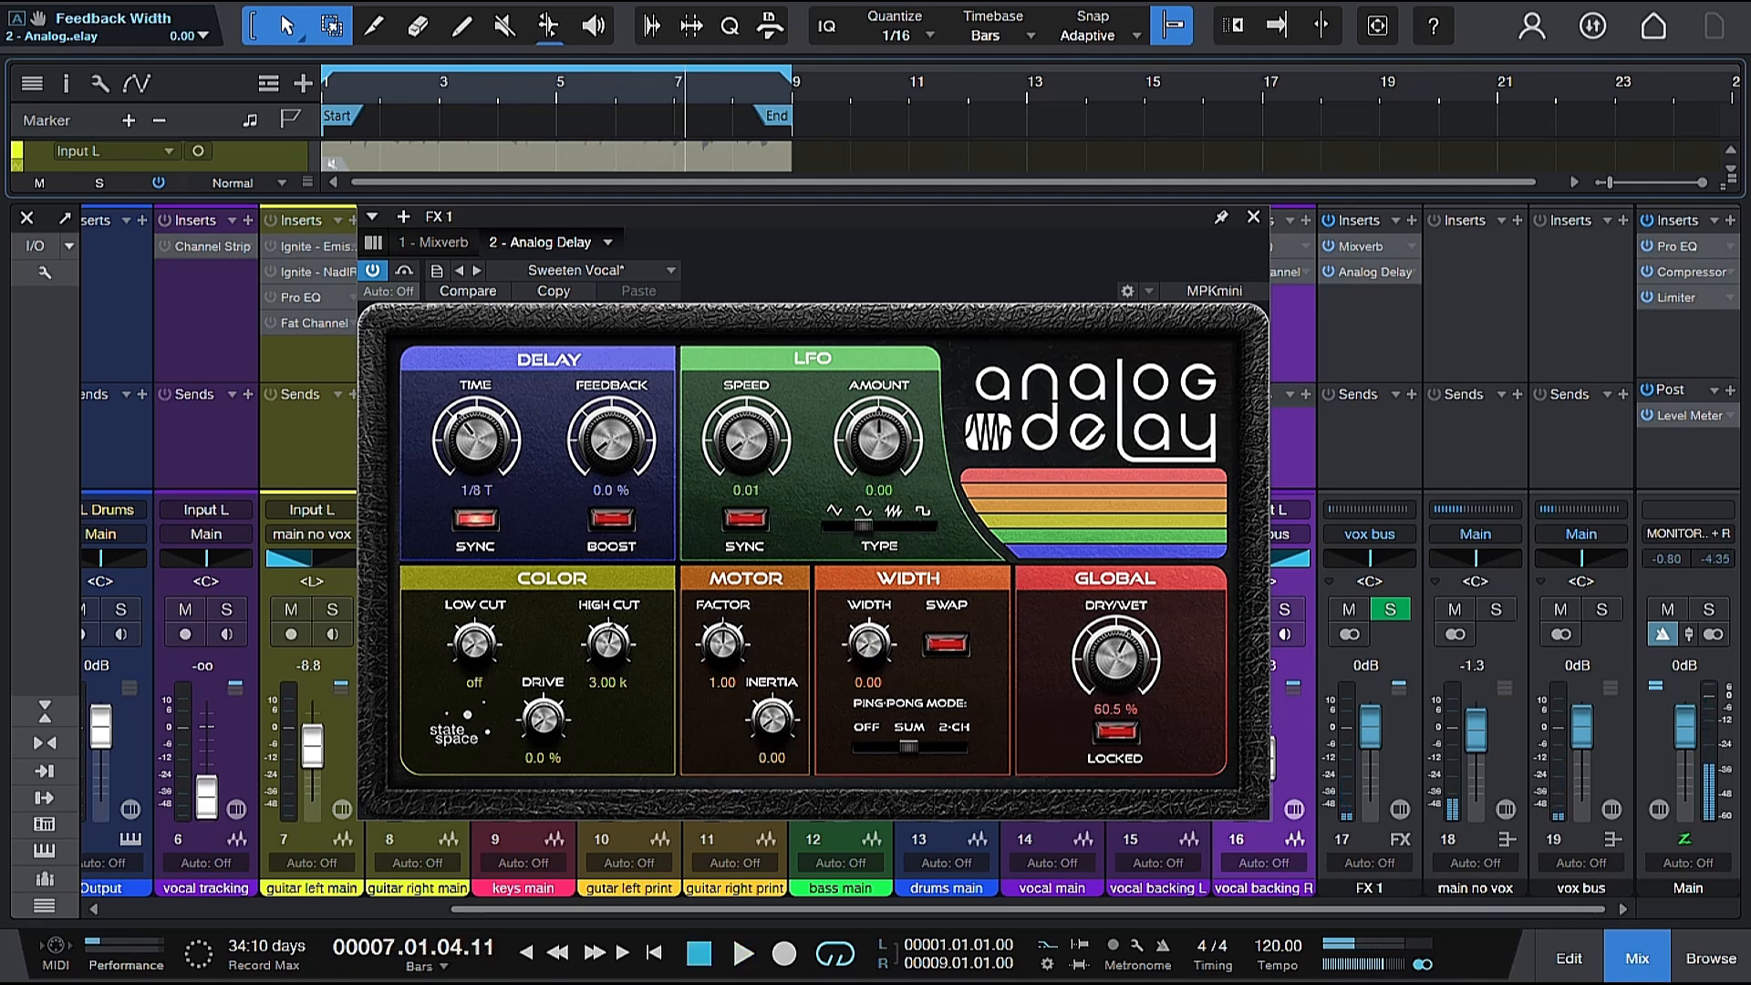
Raise the Analog Delay's Width to about 55 during playback, stop, and reduce it to 15.
{"action": "key", "text": "space"}
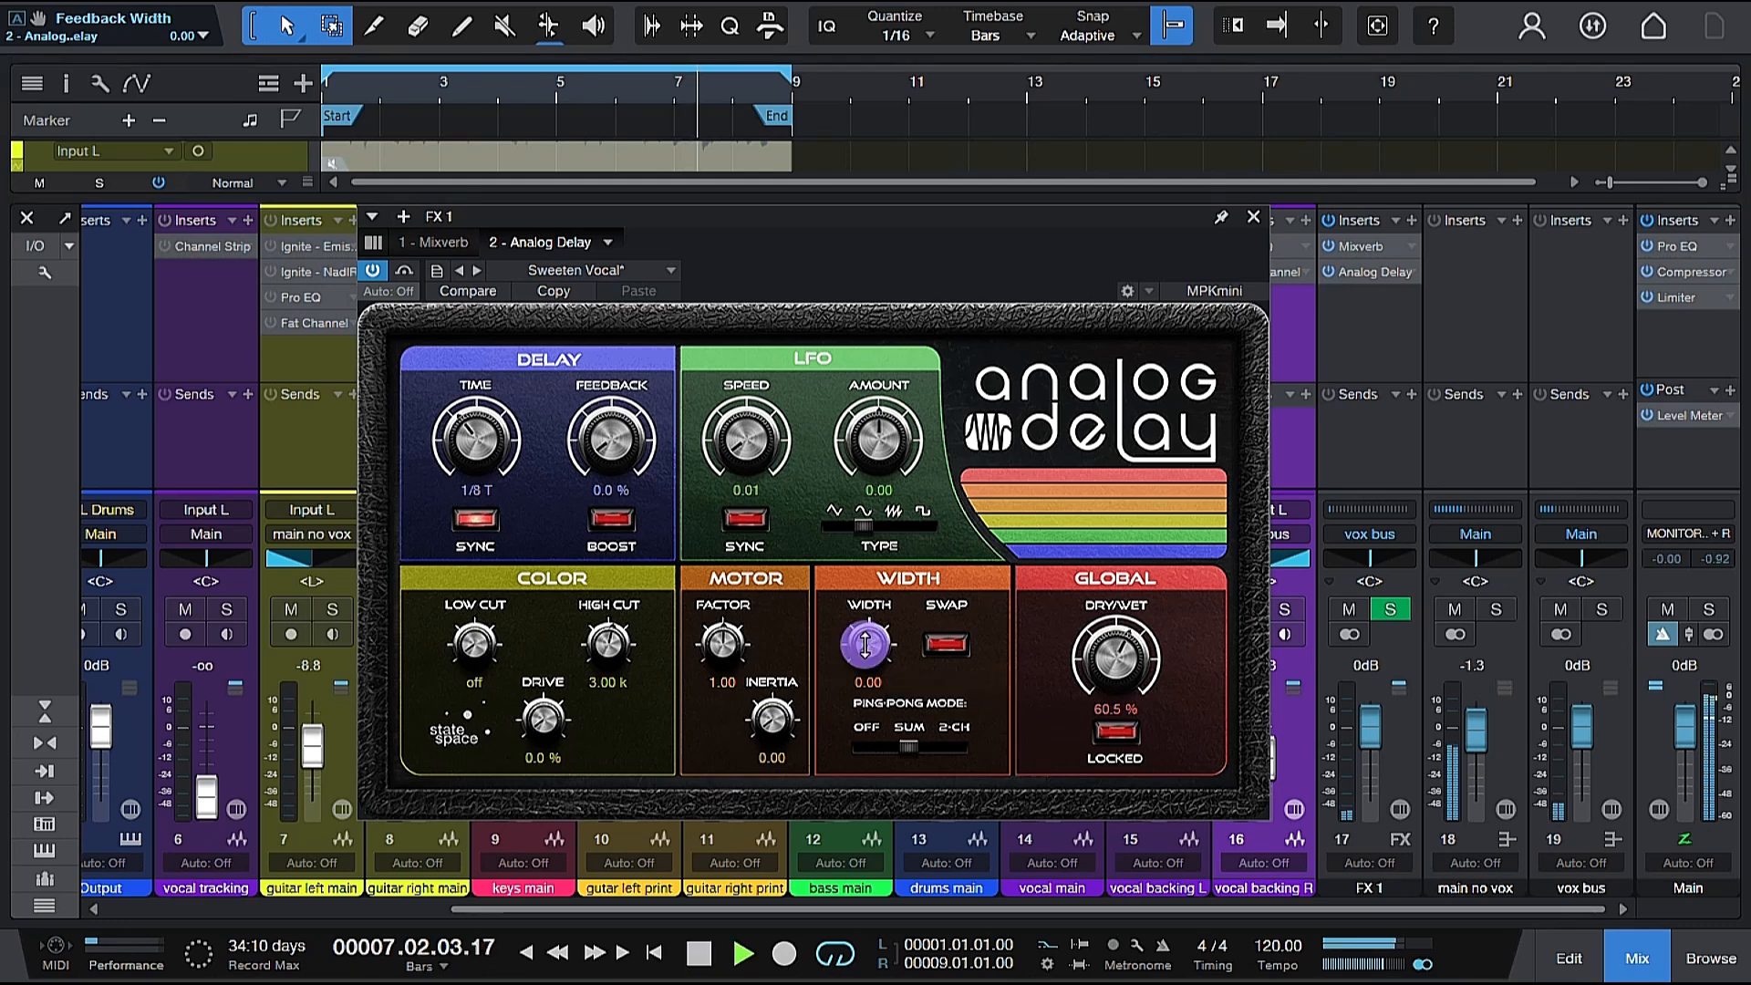
{"action": "left_click_drag", "start_coordinate": [866, 644], "coordinate": [866, 605]}
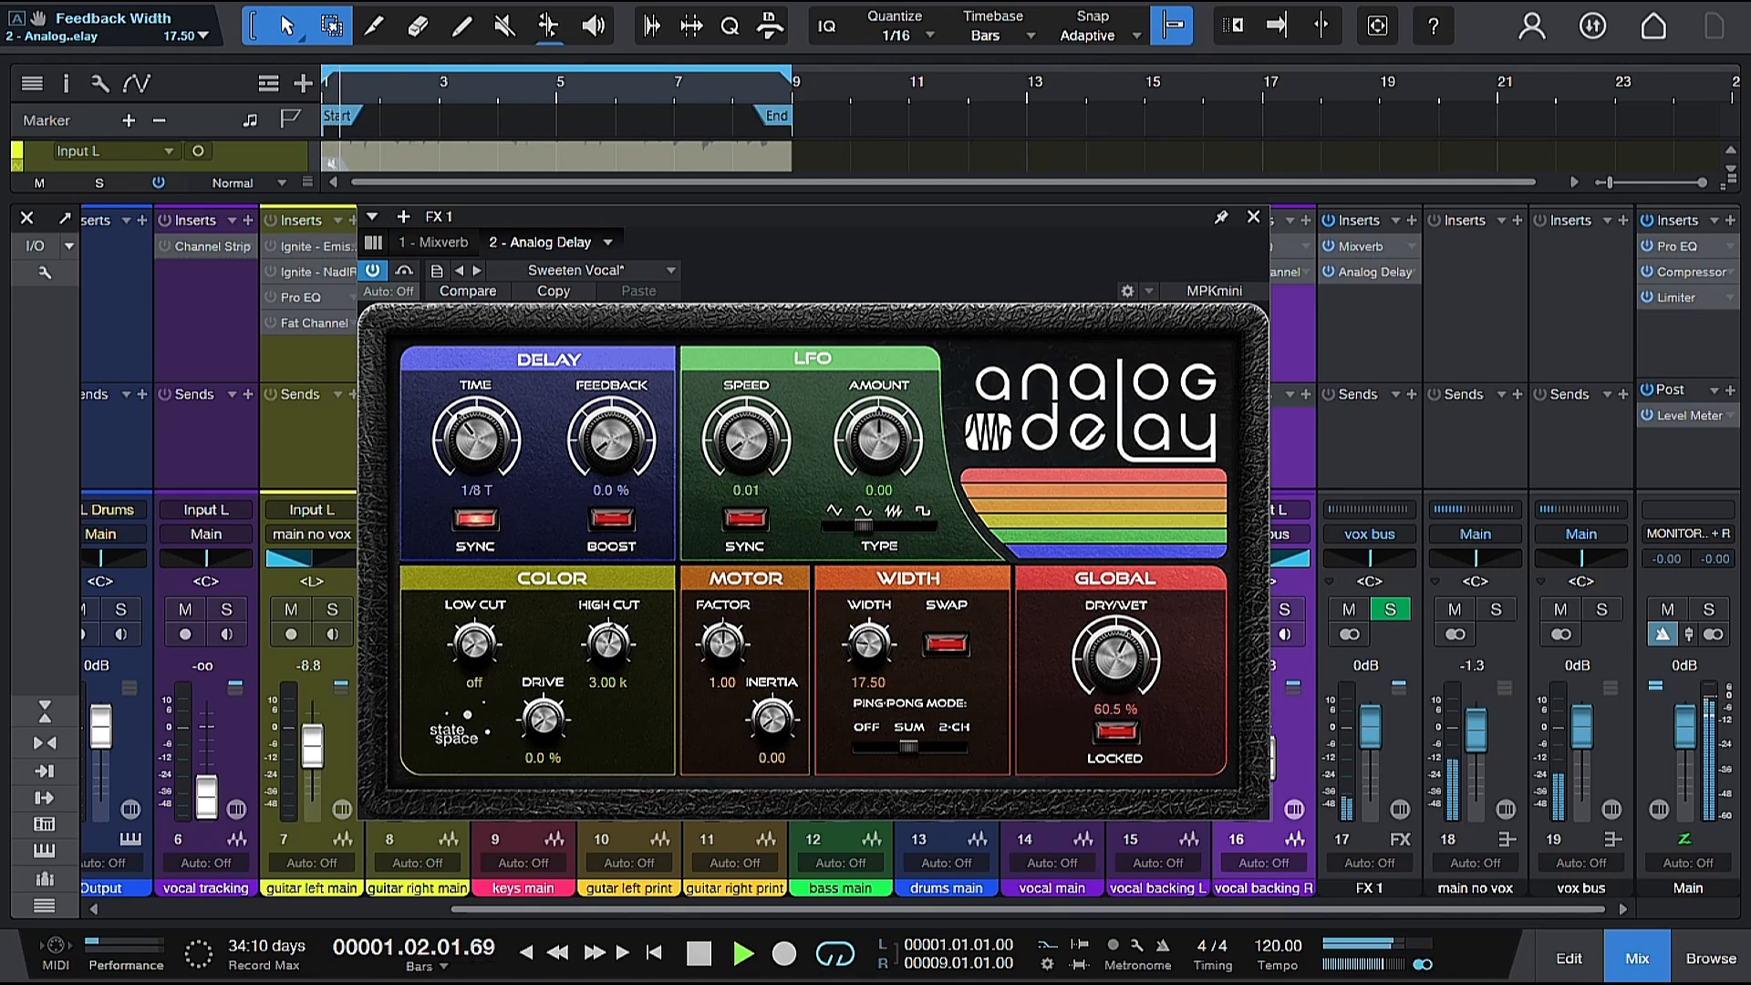
{"action": "left_click_drag", "start_coordinate": [866, 604], "coordinate": [865, 512]}
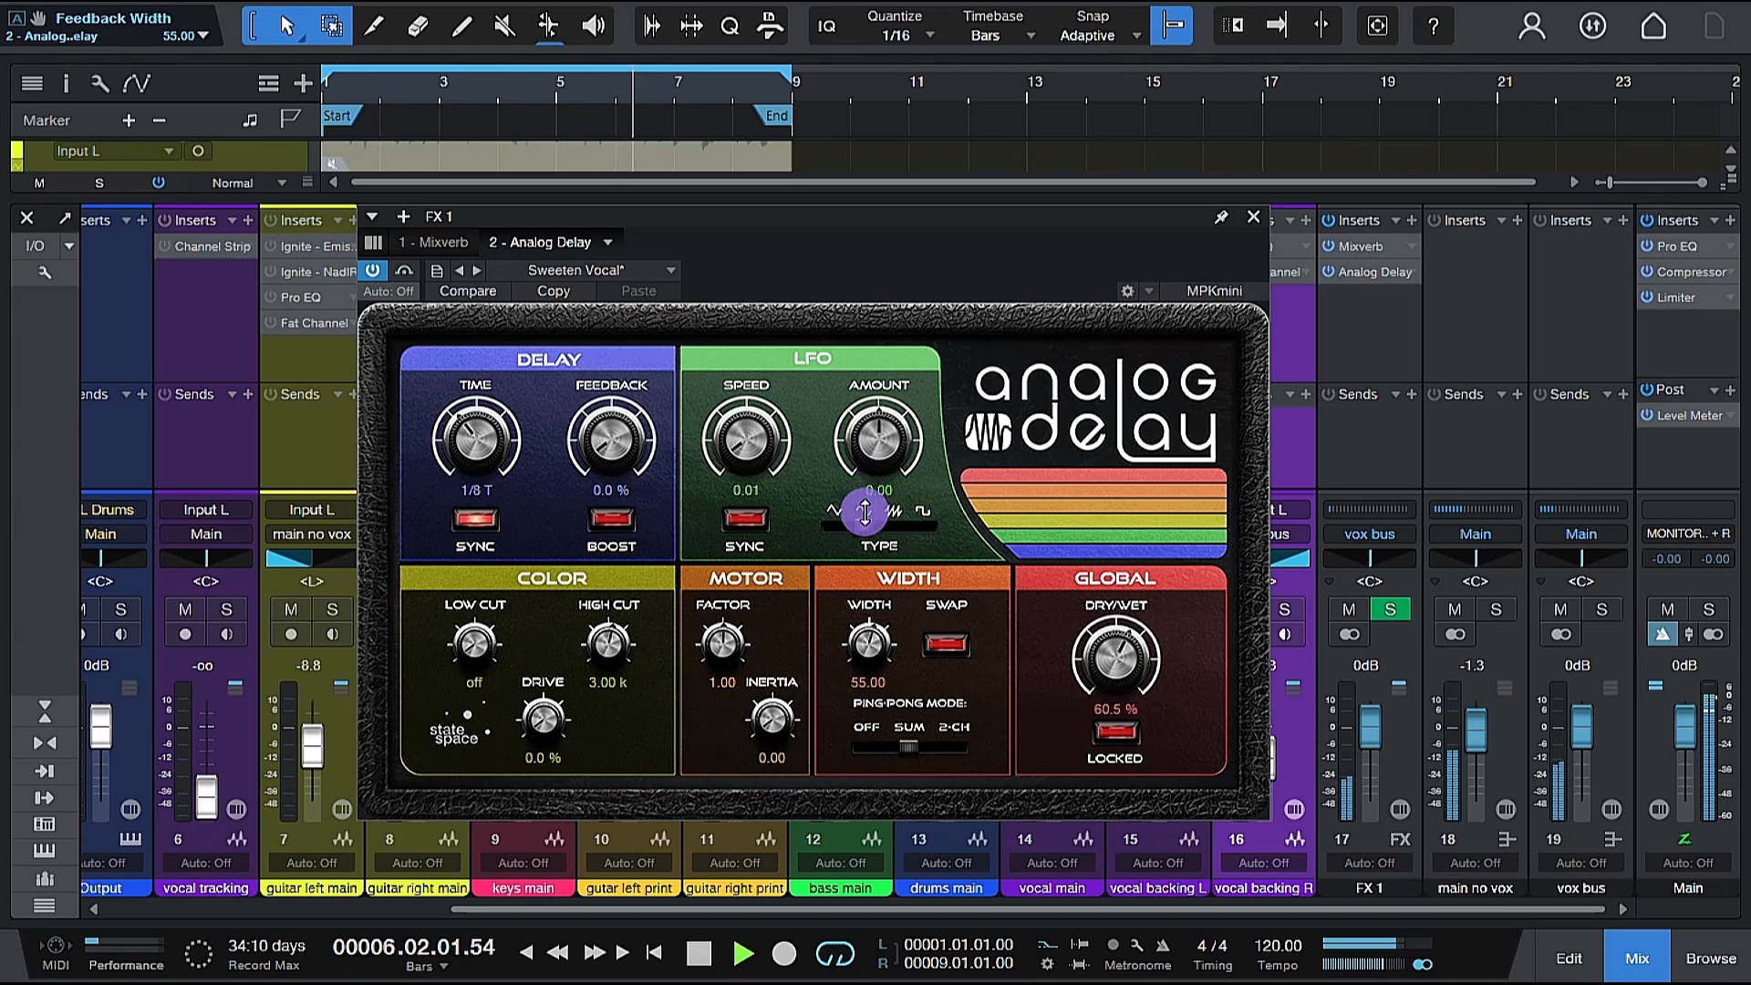
{"action": "key", "text": "space"}
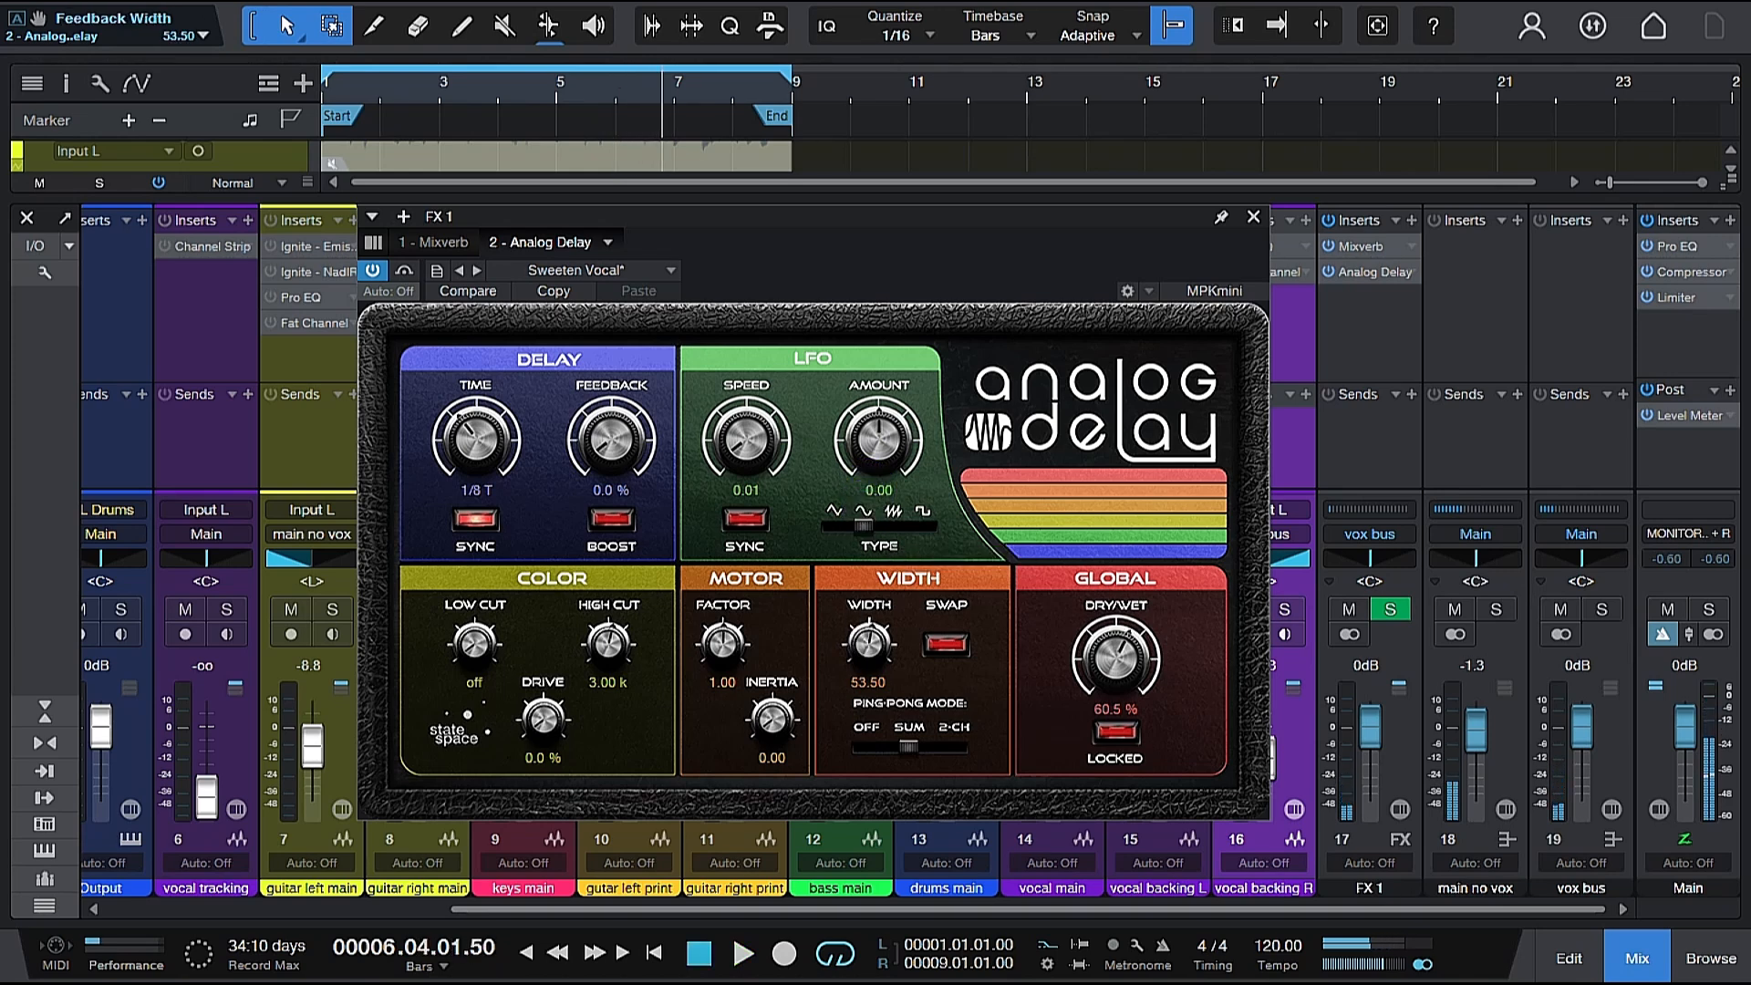
{"action": "left_click_drag", "start_coordinate": [862, 637], "coordinate": [859, 730]}
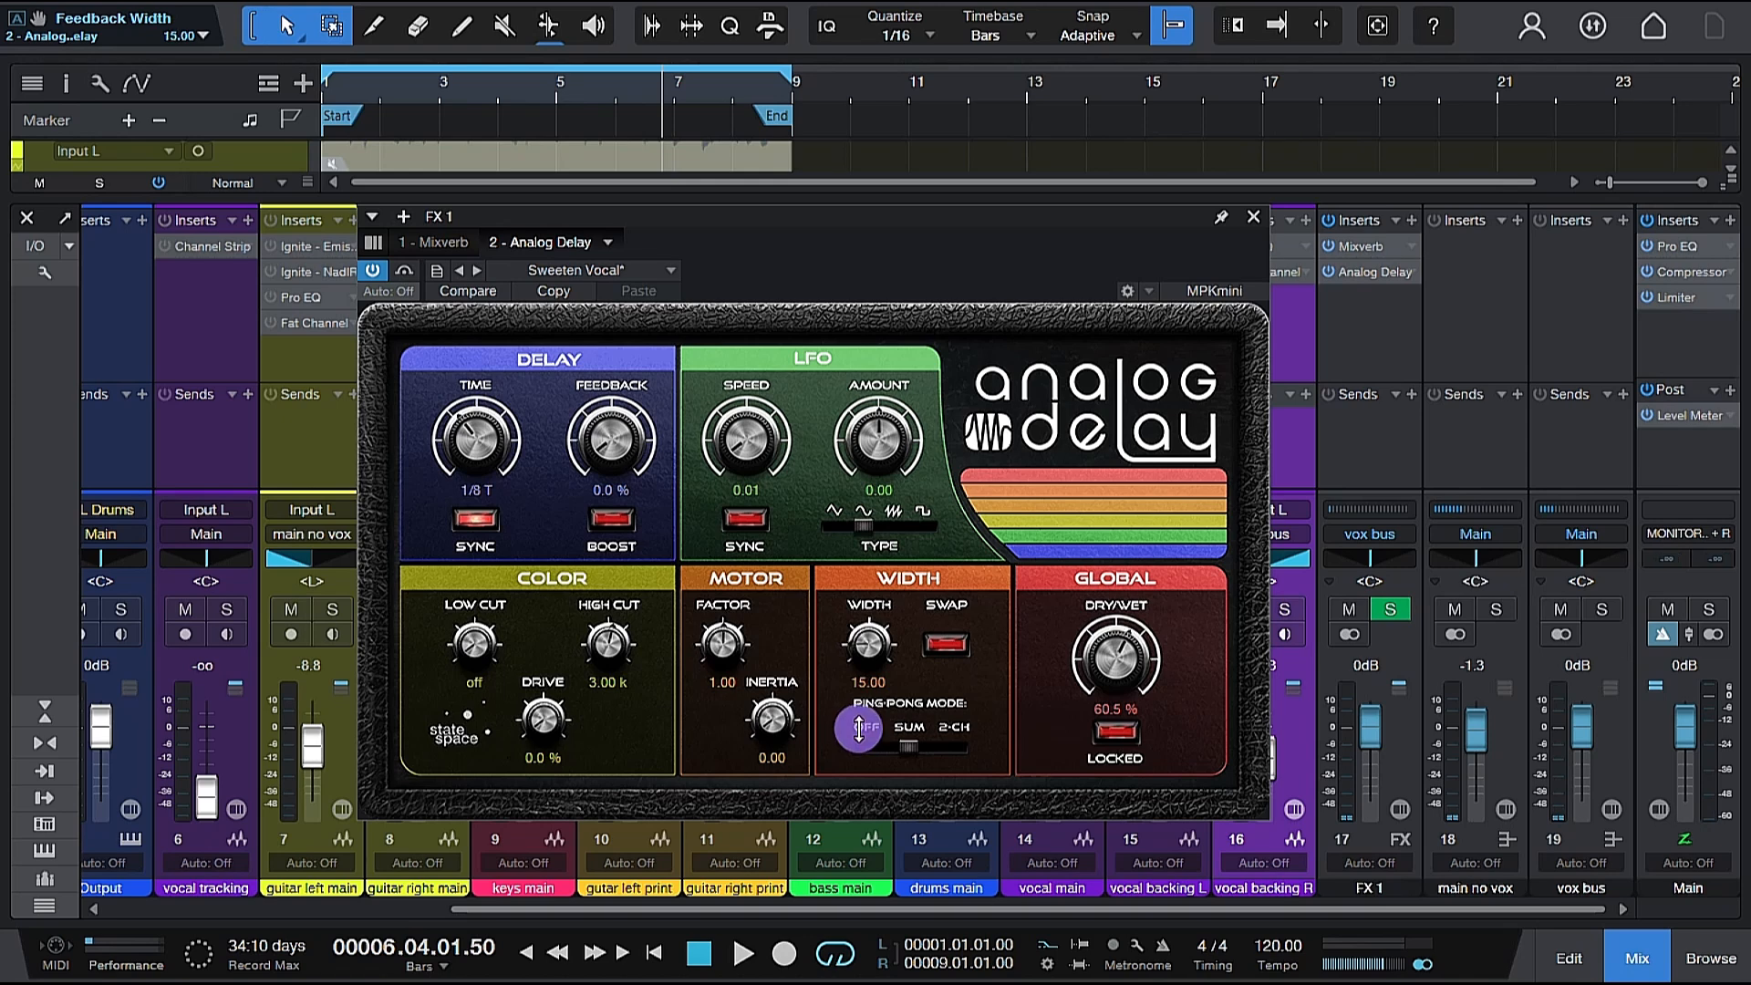
Play the mix while lowering the Analog Delay's Dry/Wet to 54%, stop playback and close the plug-in window.
{"action": "key", "text": "space"}
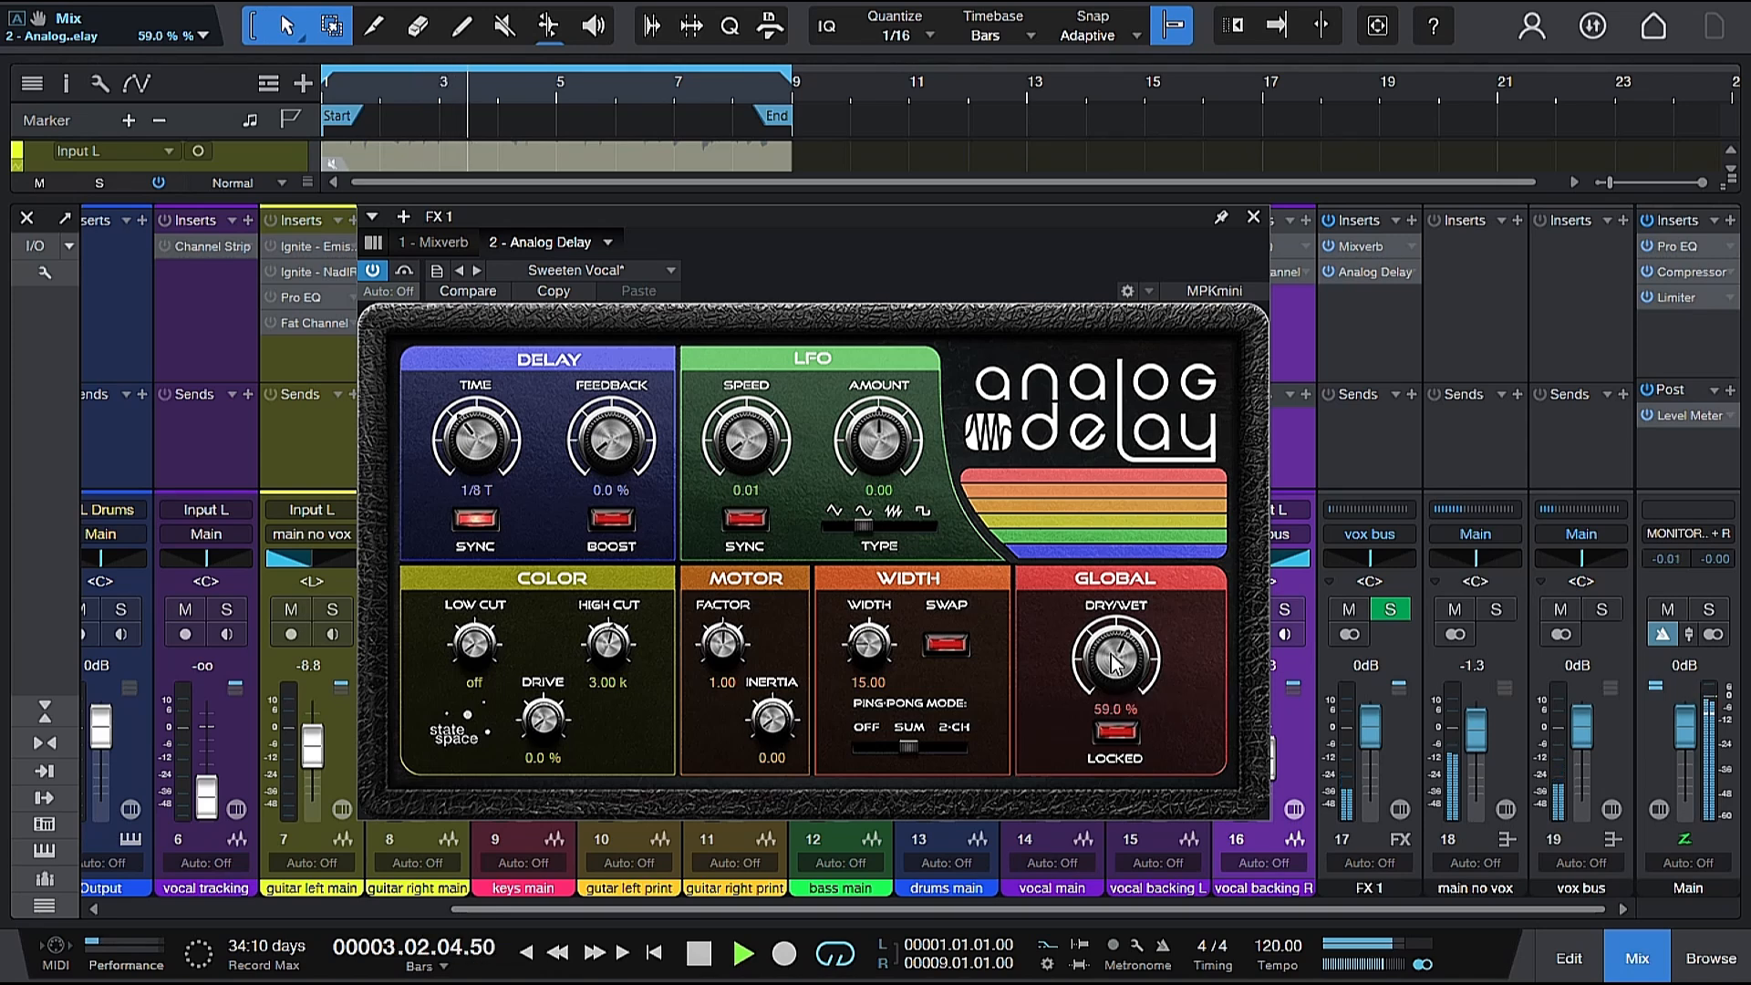
{"action": "scroll", "coordinate": [1113, 663], "scroll_direction": "down", "scroll_amount": 3}
{"action": "scroll", "coordinate": [1113, 663], "scroll_direction": "down", "scroll_amount": 1}
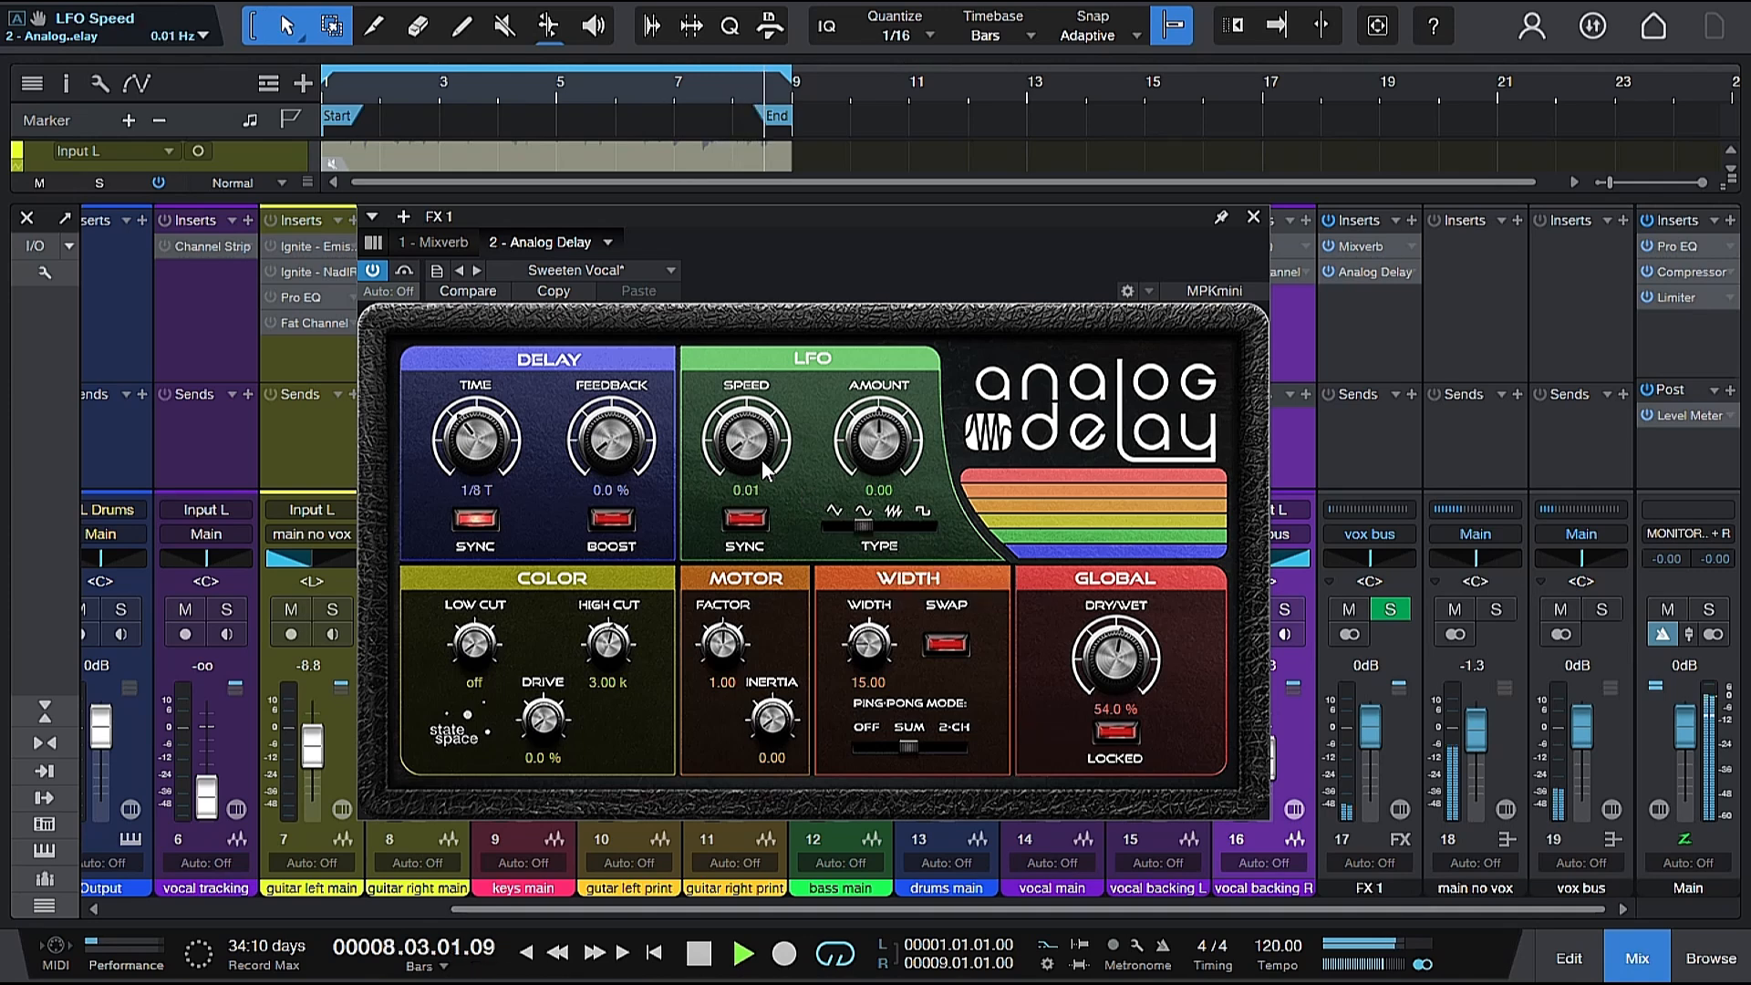
{"action": "key", "text": "space"}
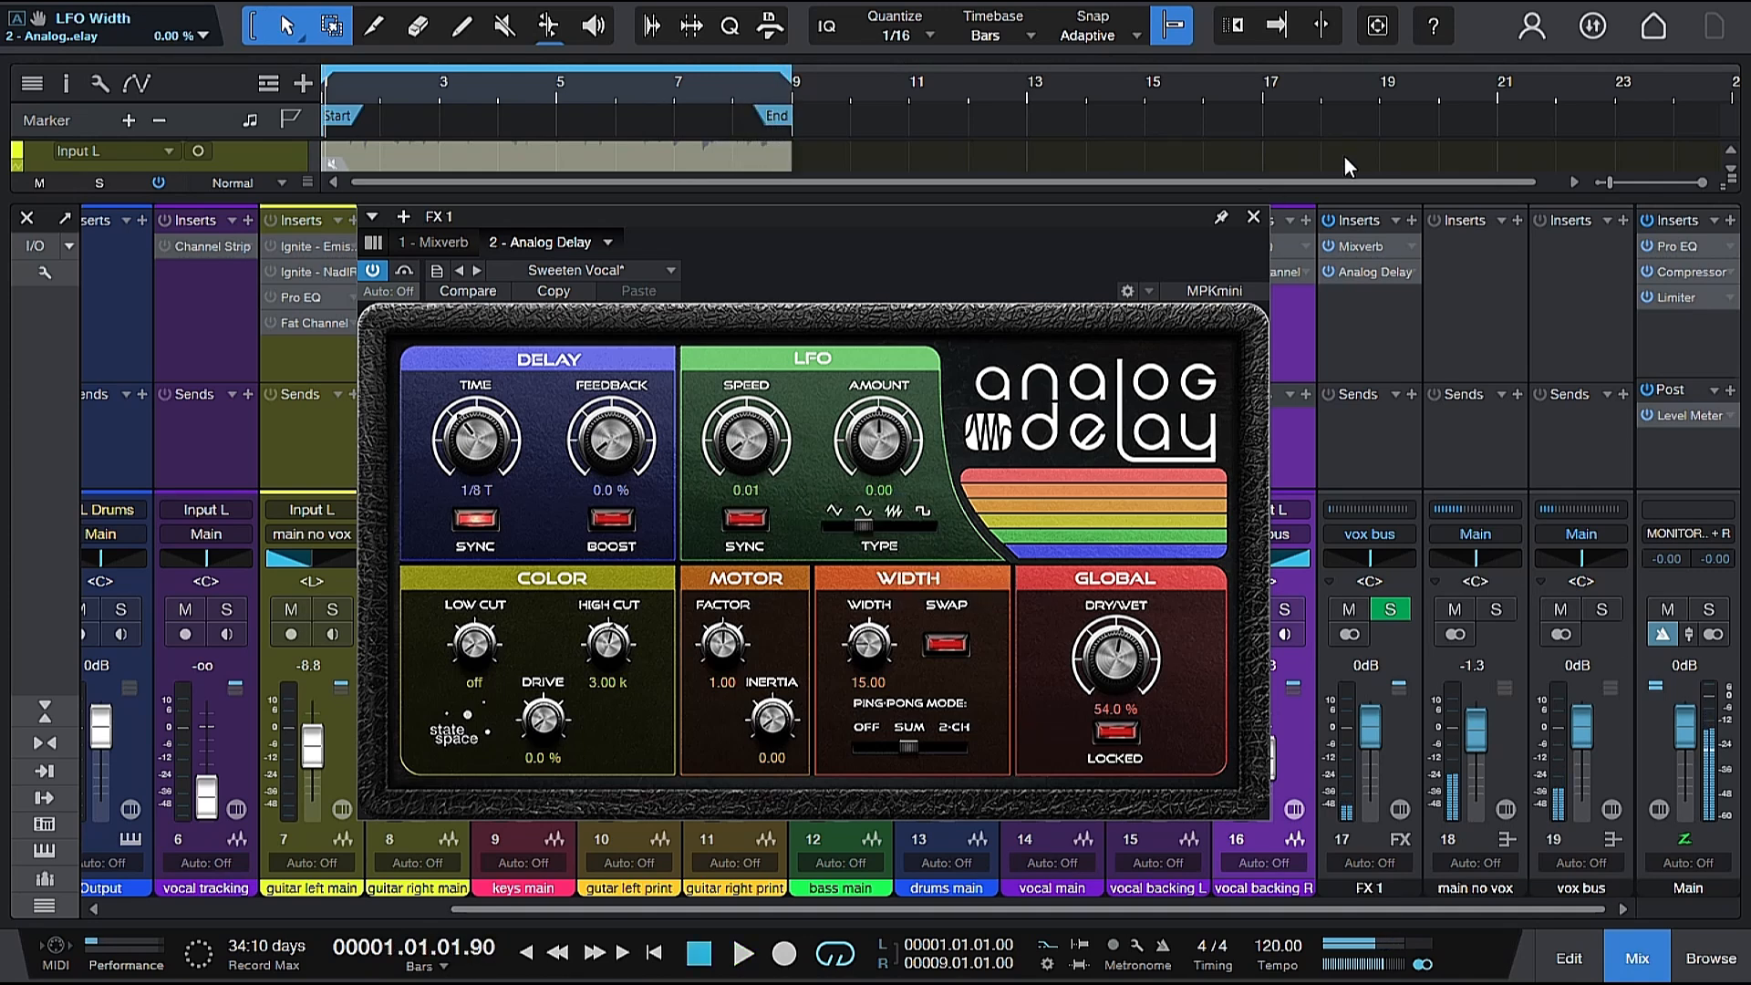
{"action": "left_click", "coordinate": [1254, 218]}
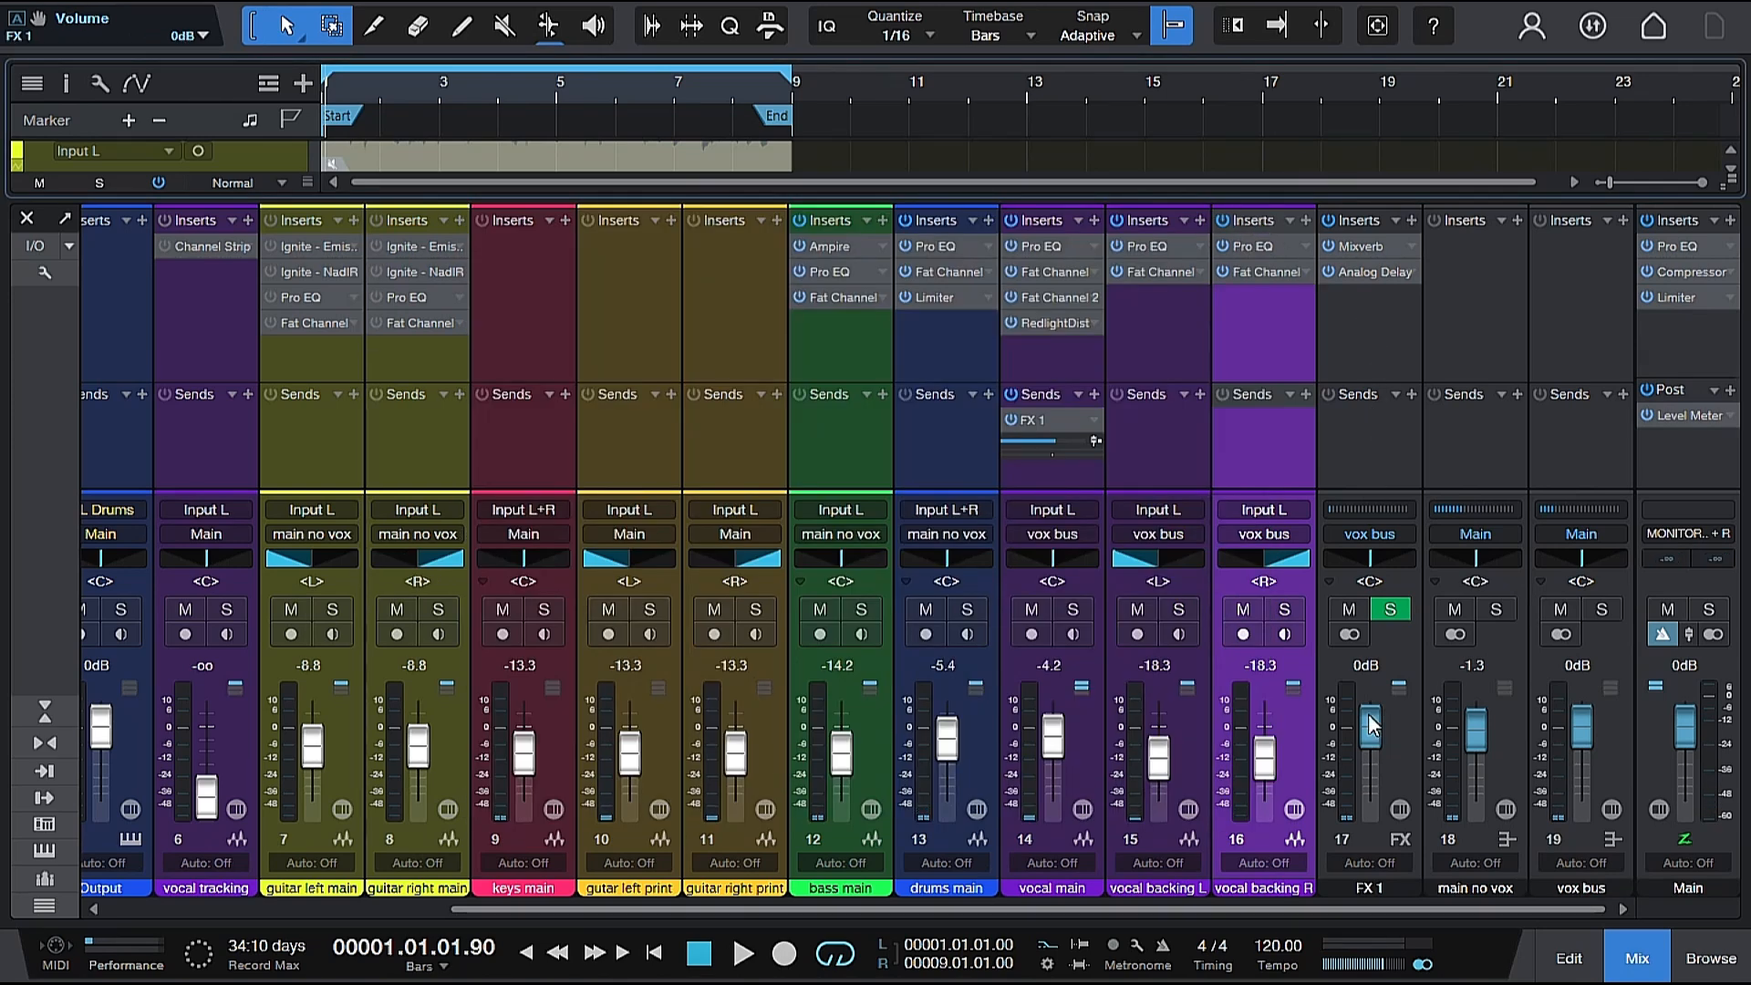
Solo the FX 1 channel, play its combined reverb and delay alone, and clear the solo.
{"action": "left_click", "coordinate": [1383, 609]}
{"action": "key", "text": "space"}
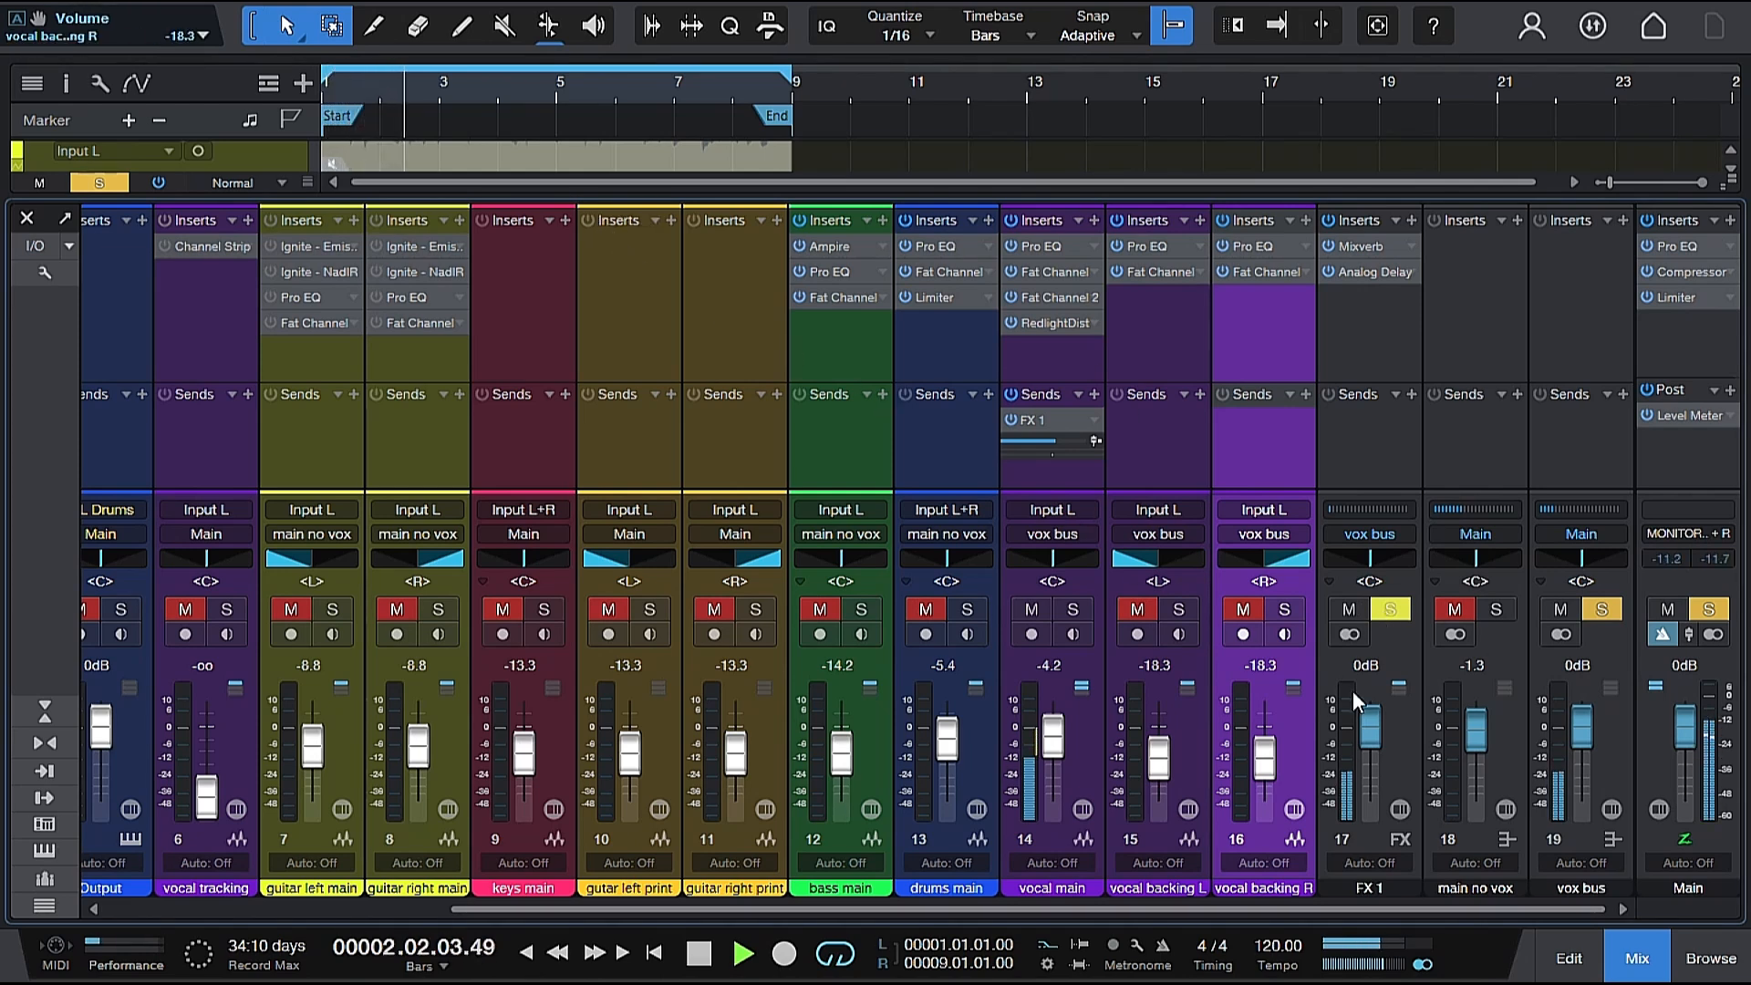
{"action": "key", "text": "space"}
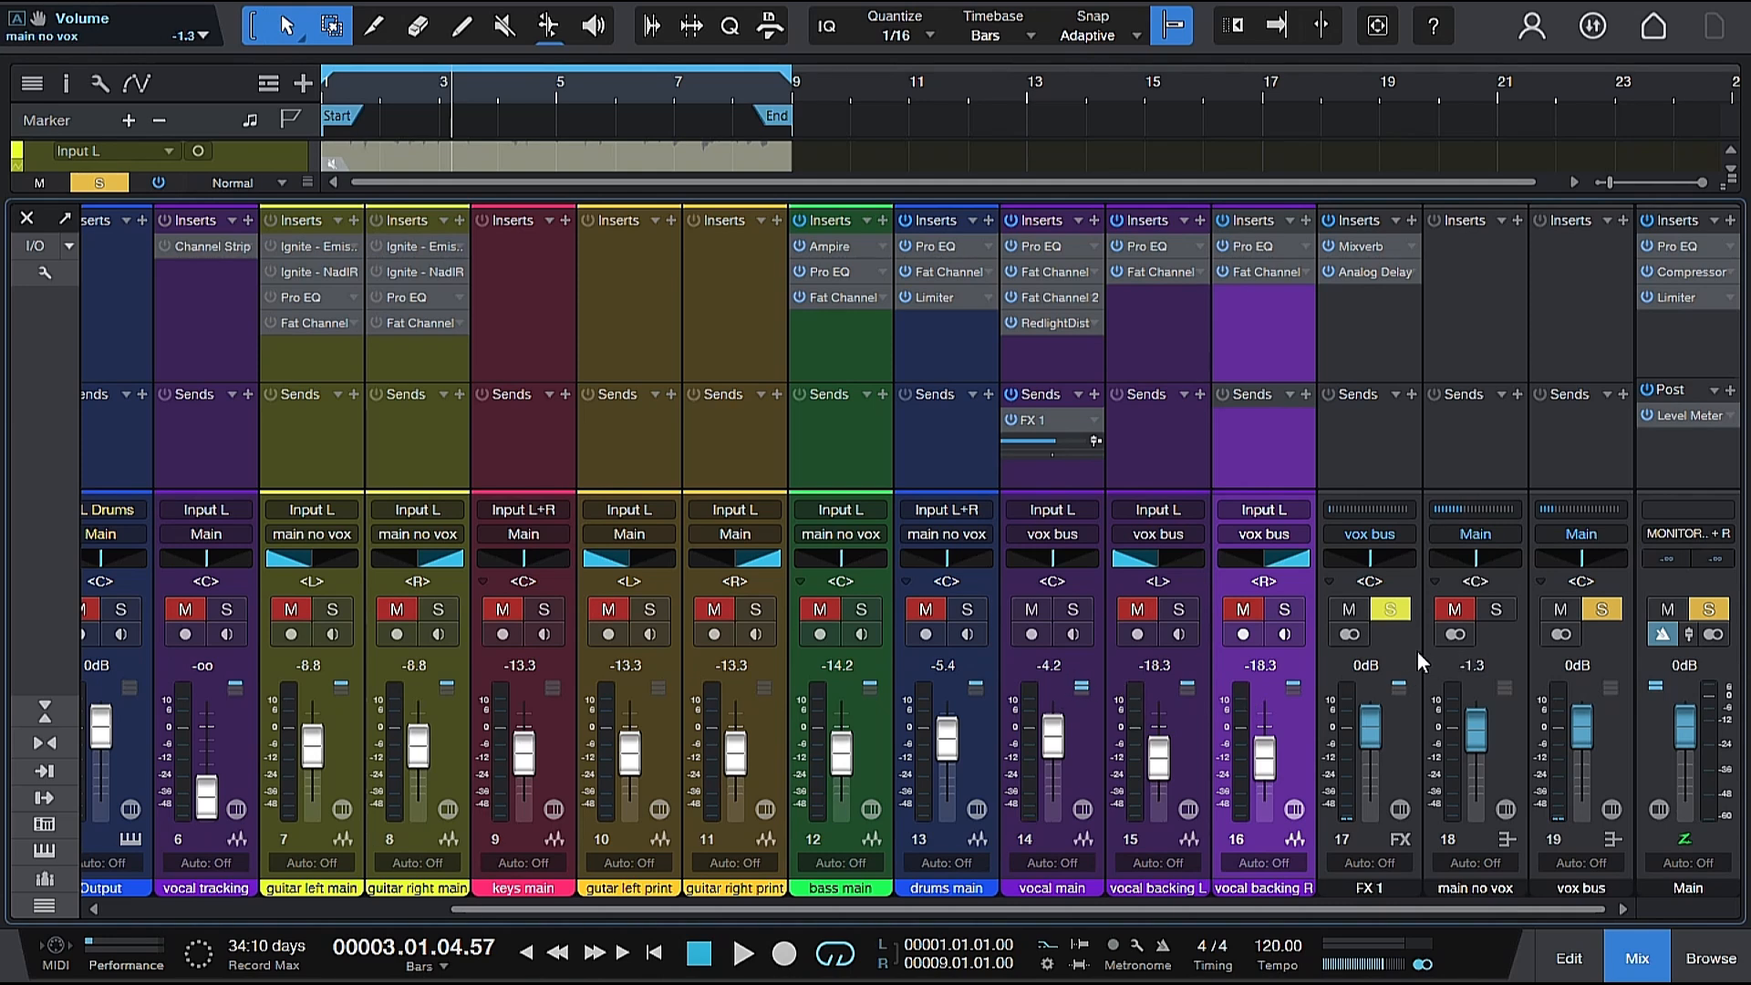
{"action": "key", "text": "space"}
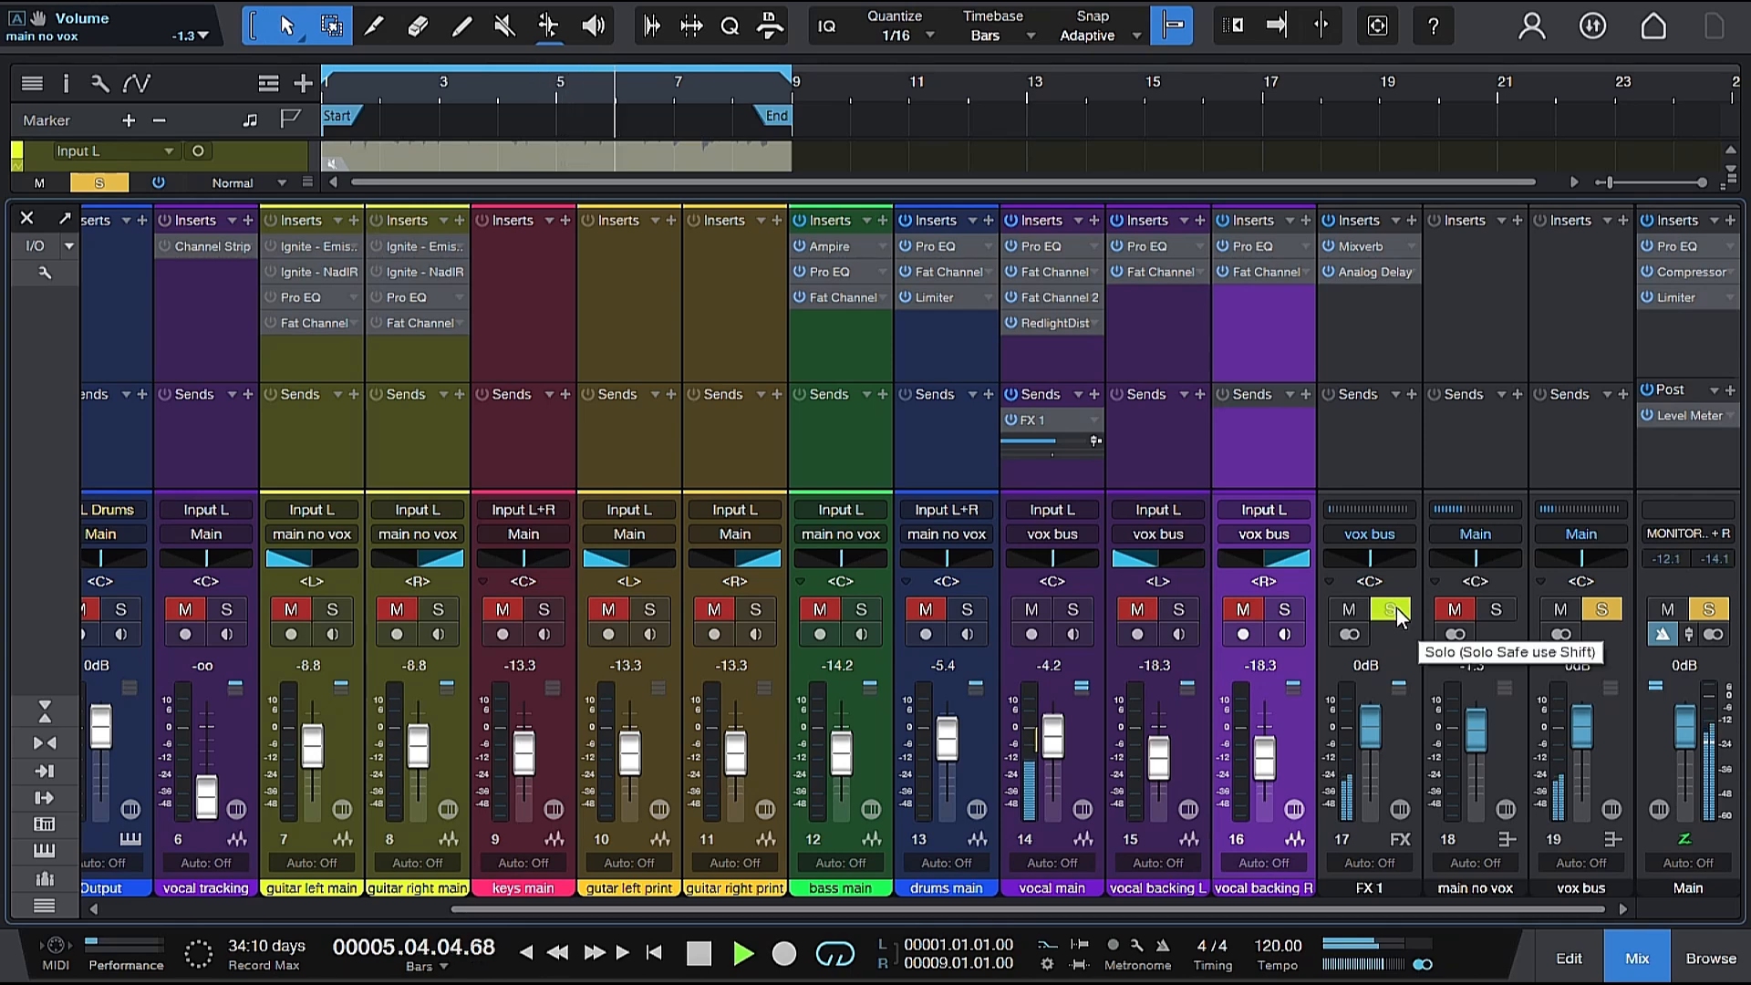
{"action": "key", "text": "space"}
{"action": "left_click", "coordinate": [1398, 609]}
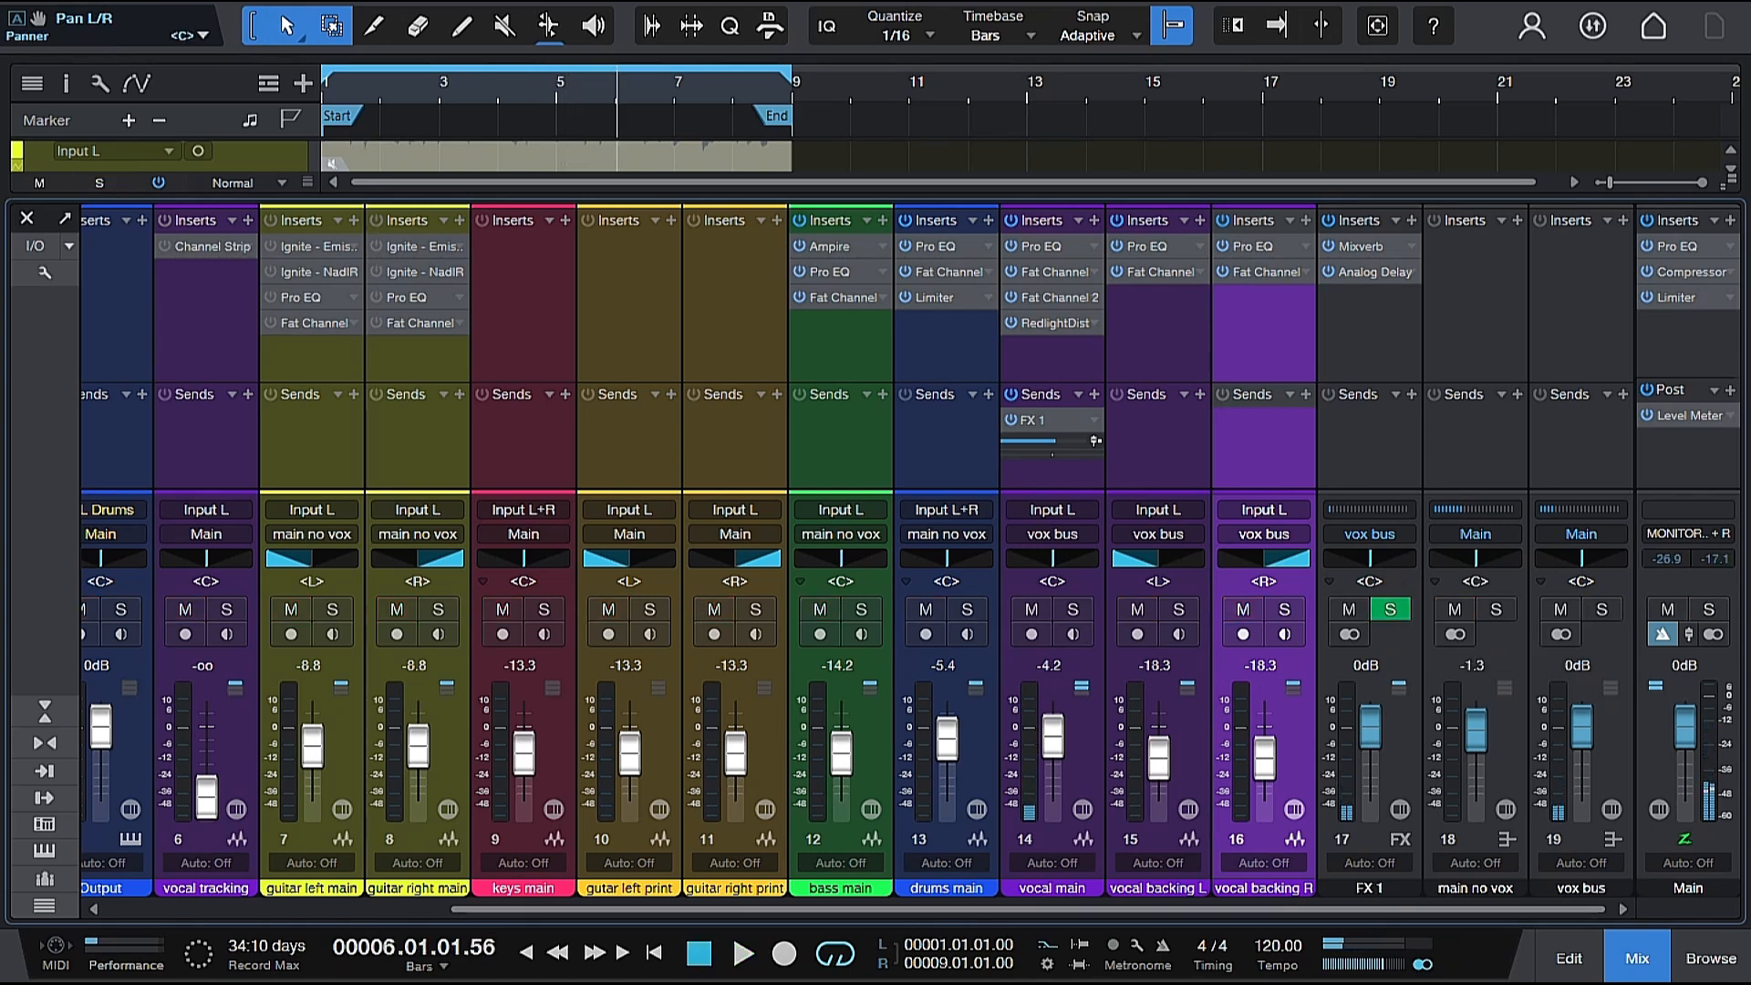
Solo the vocal main track and play it with its effects, clear the solo and play the full mix.
{"action": "left_click", "coordinate": [1073, 609]}
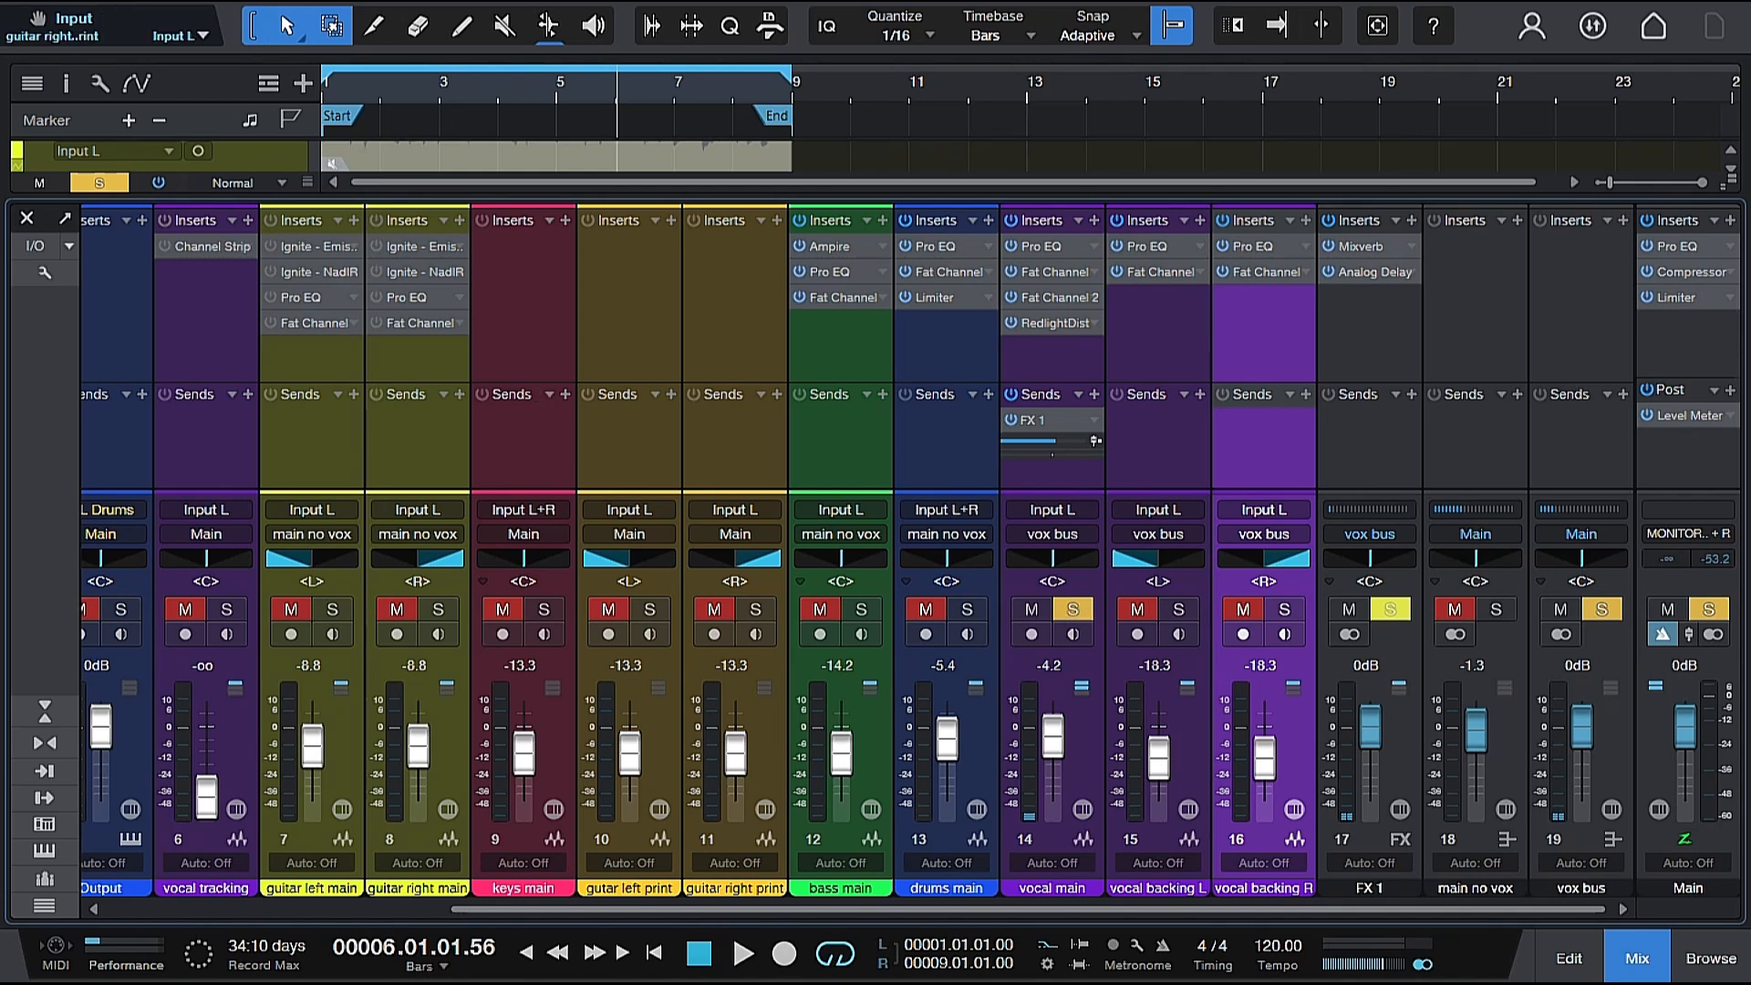
{"action": "left_click", "coordinate": [359, 84]}
{"action": "key", "text": "space"}
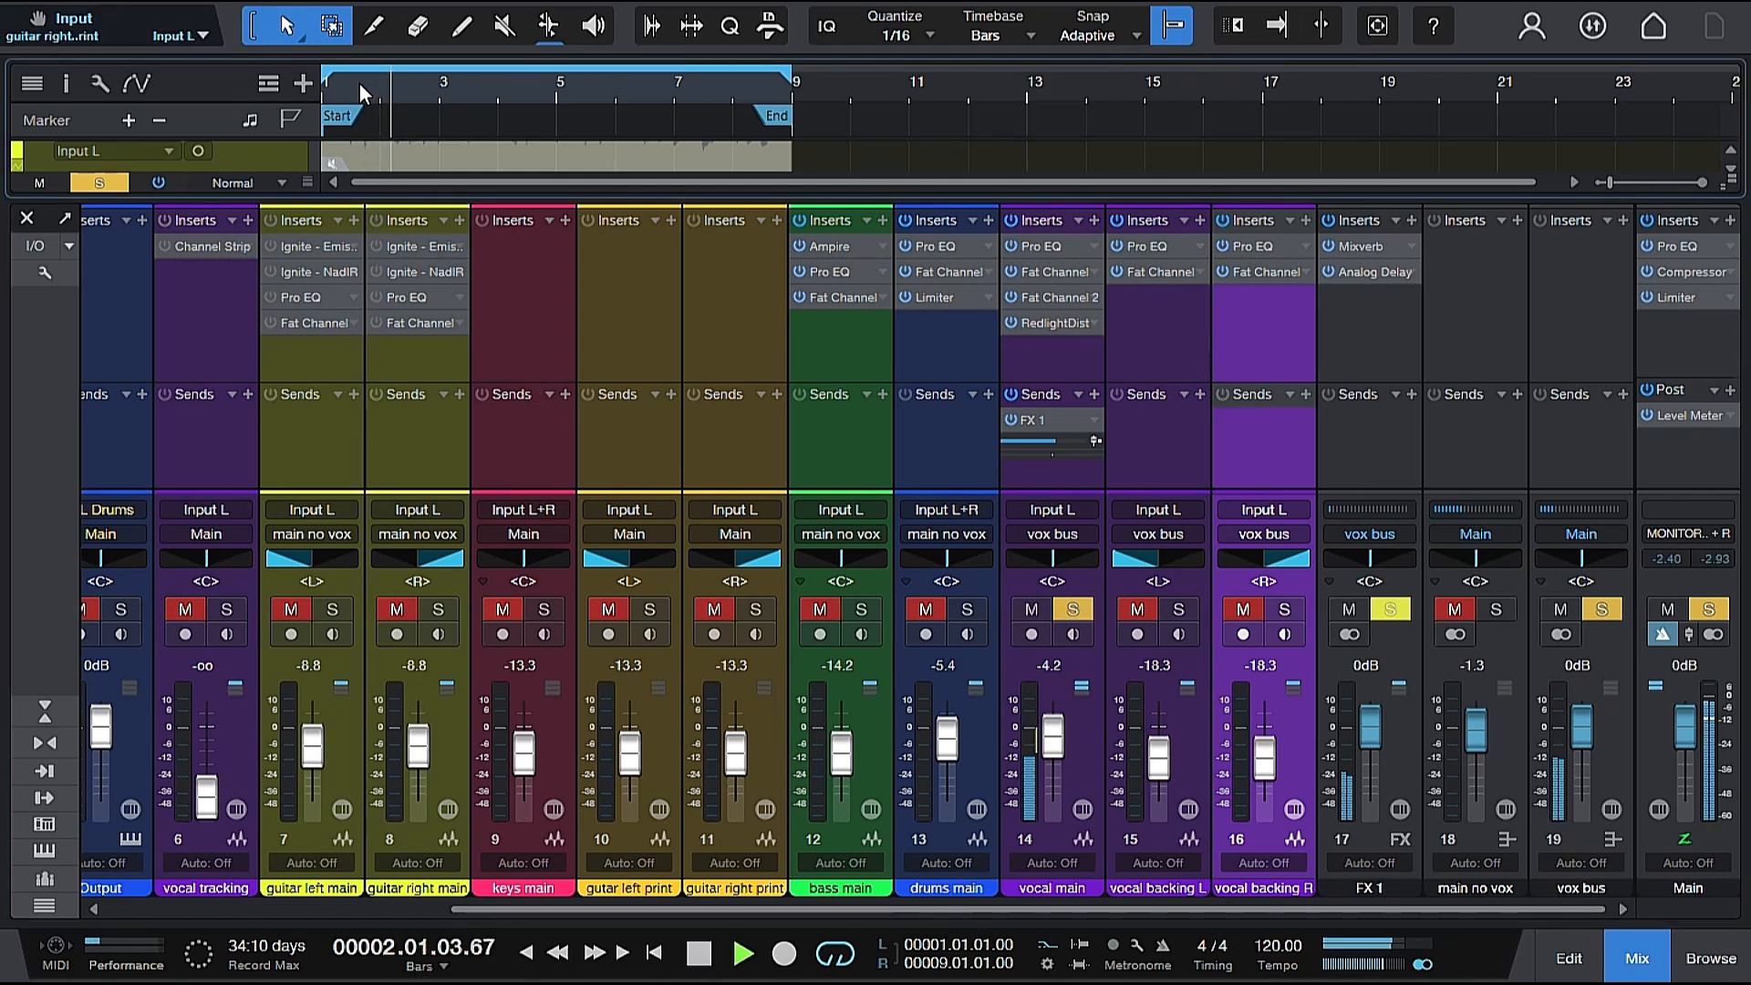
{"action": "key", "text": "space"}
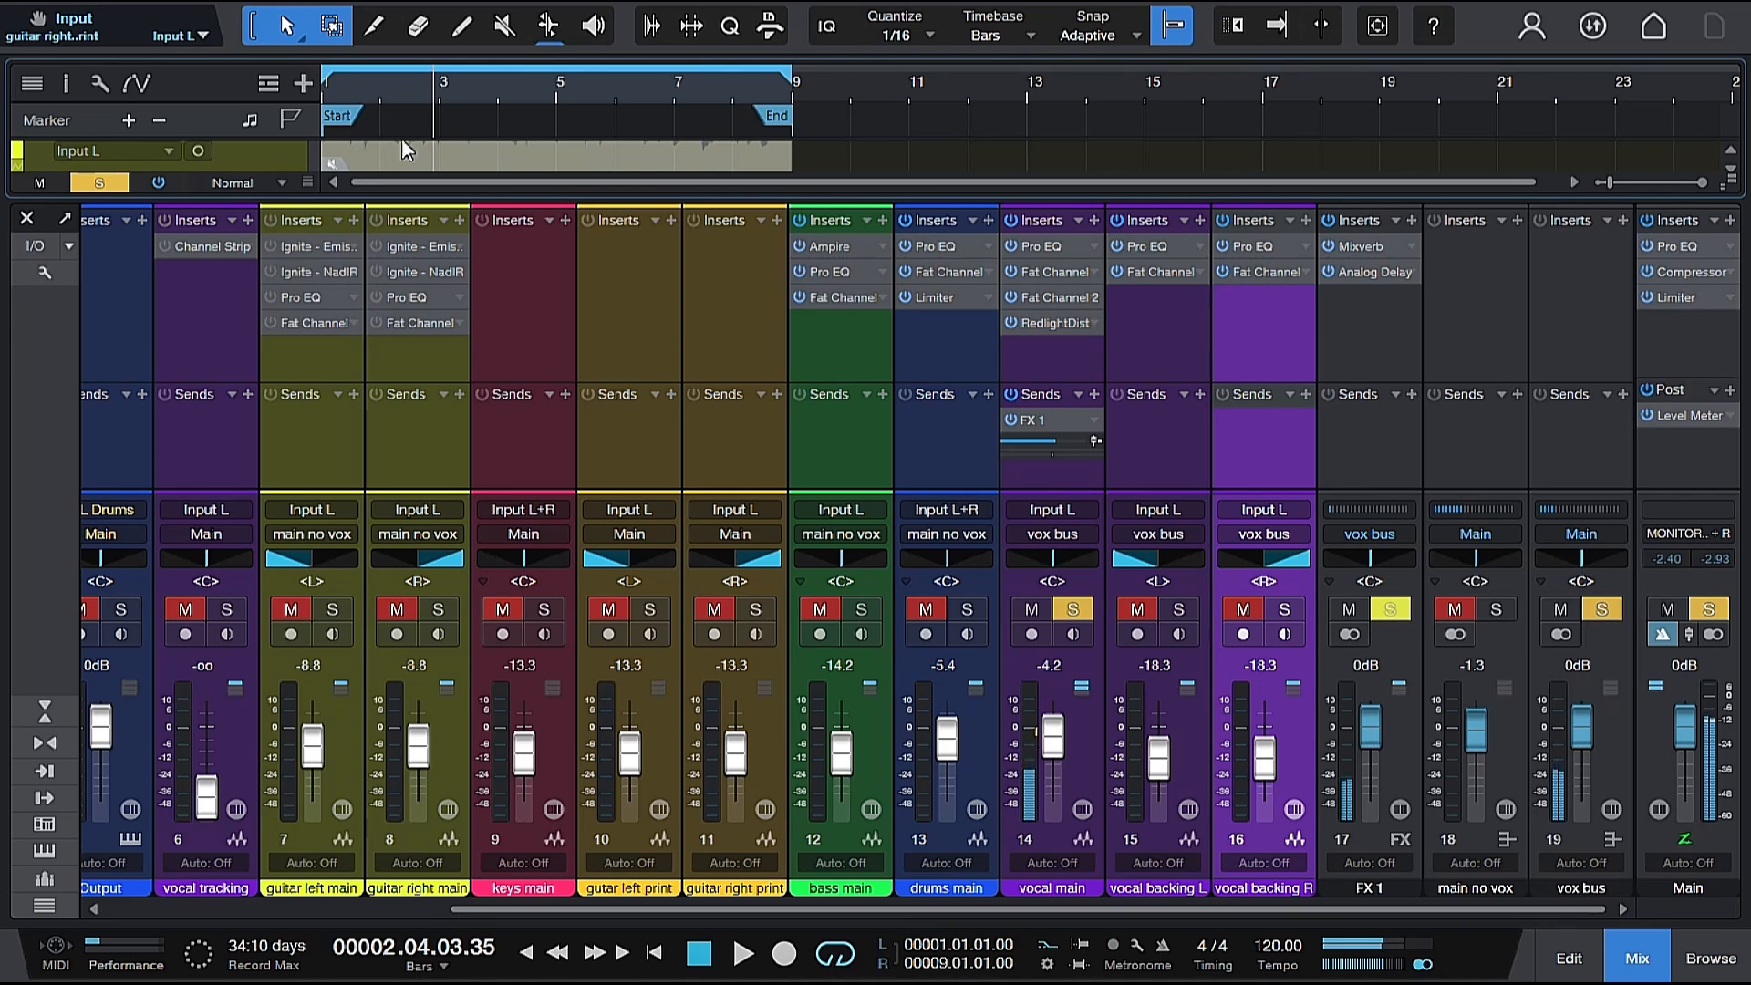
{"action": "left_click", "coordinate": [1089, 612]}
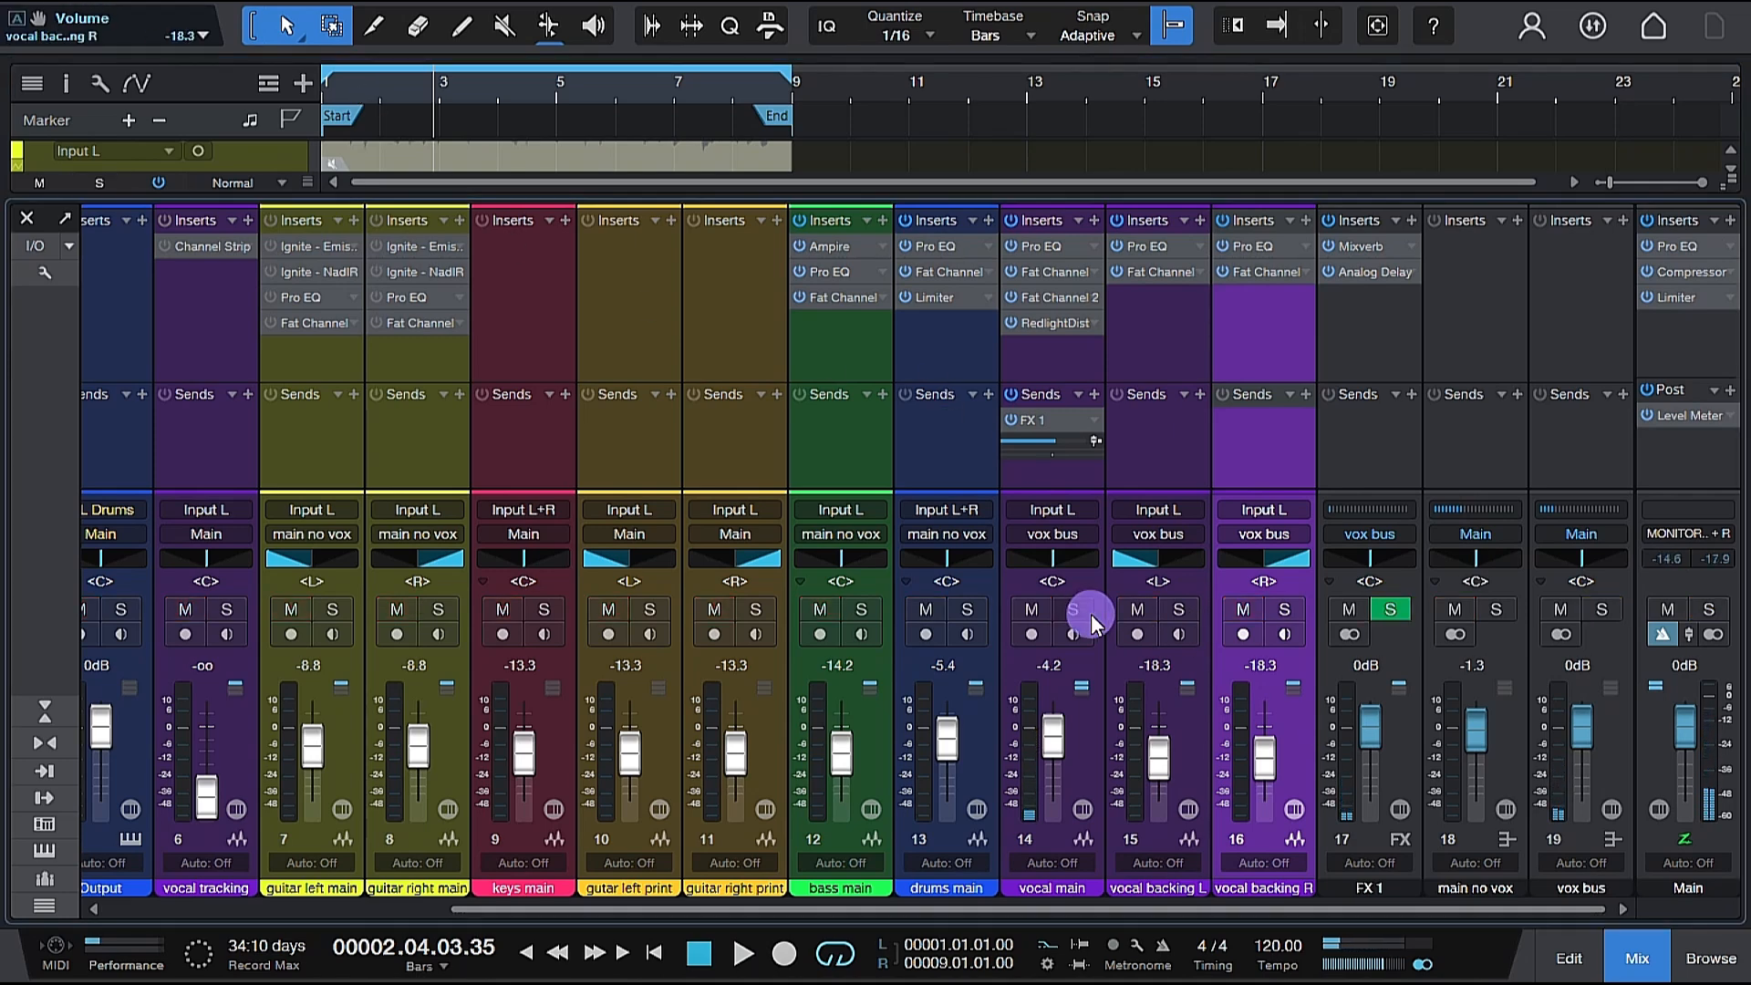
{"action": "key", "text": "space"}
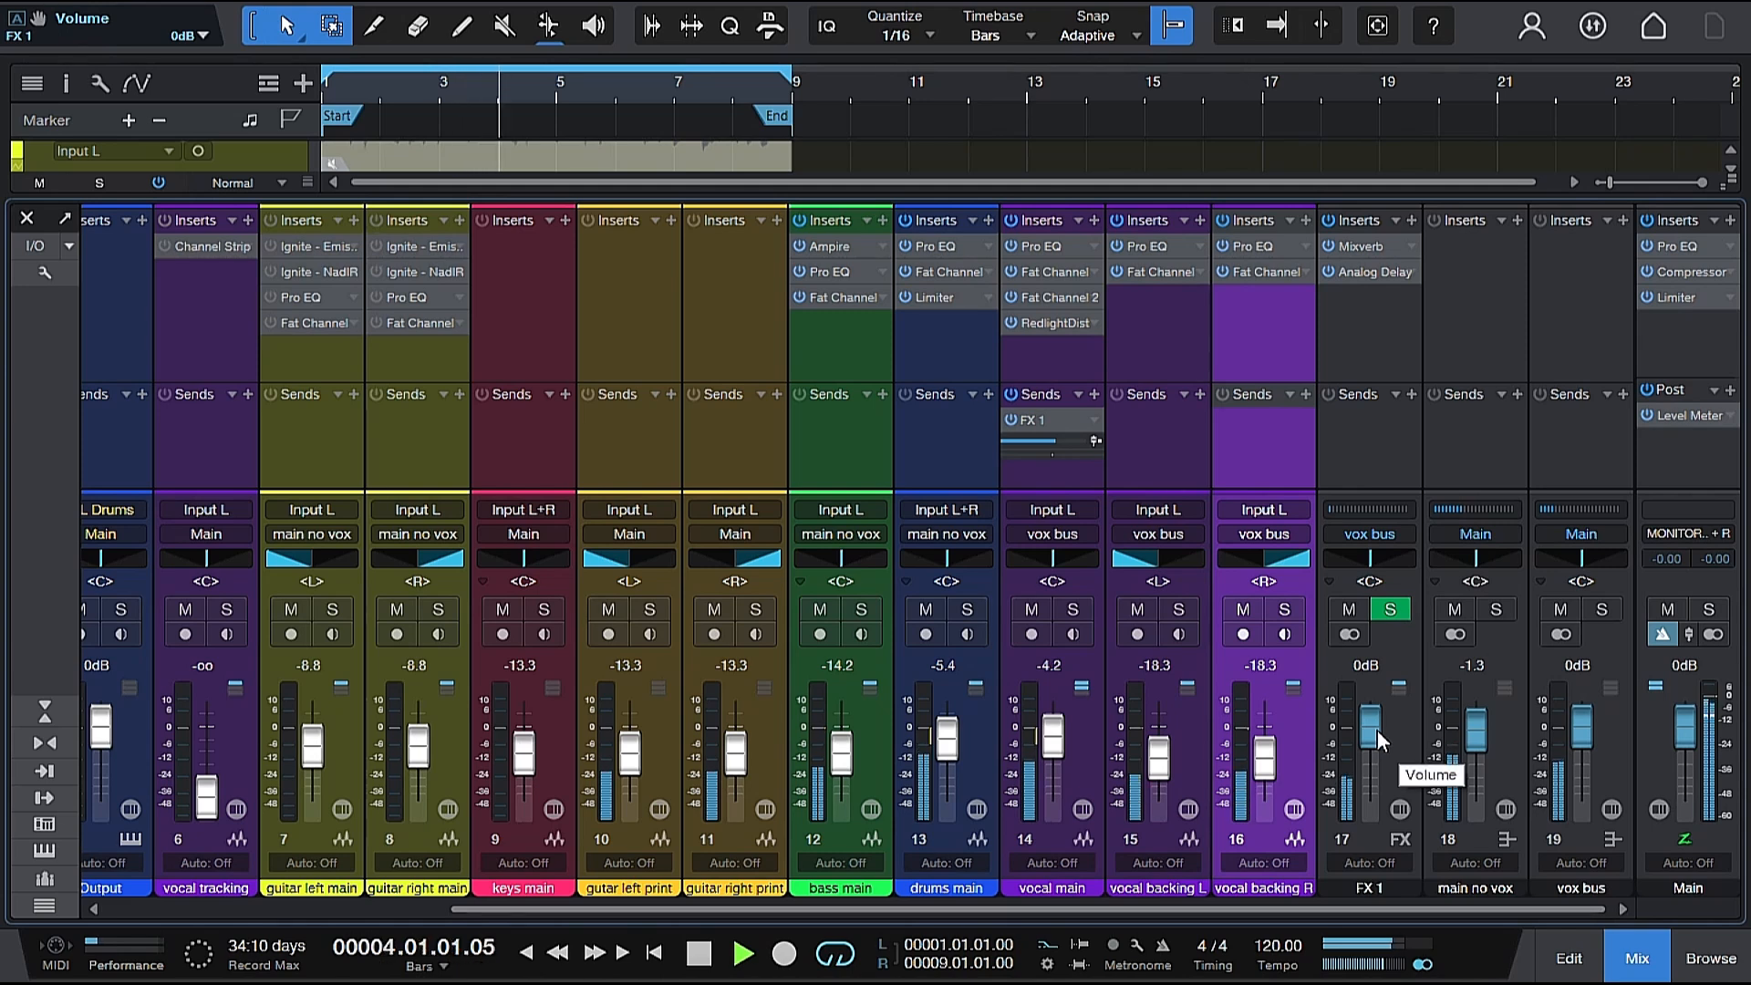
During playback, lower the FX 1 channel volume to -1.3 dB and the vocal main volume to -5.0 dB.
{"action": "left_click_drag", "start_coordinate": [1377, 730], "coordinate": [1366, 739]}
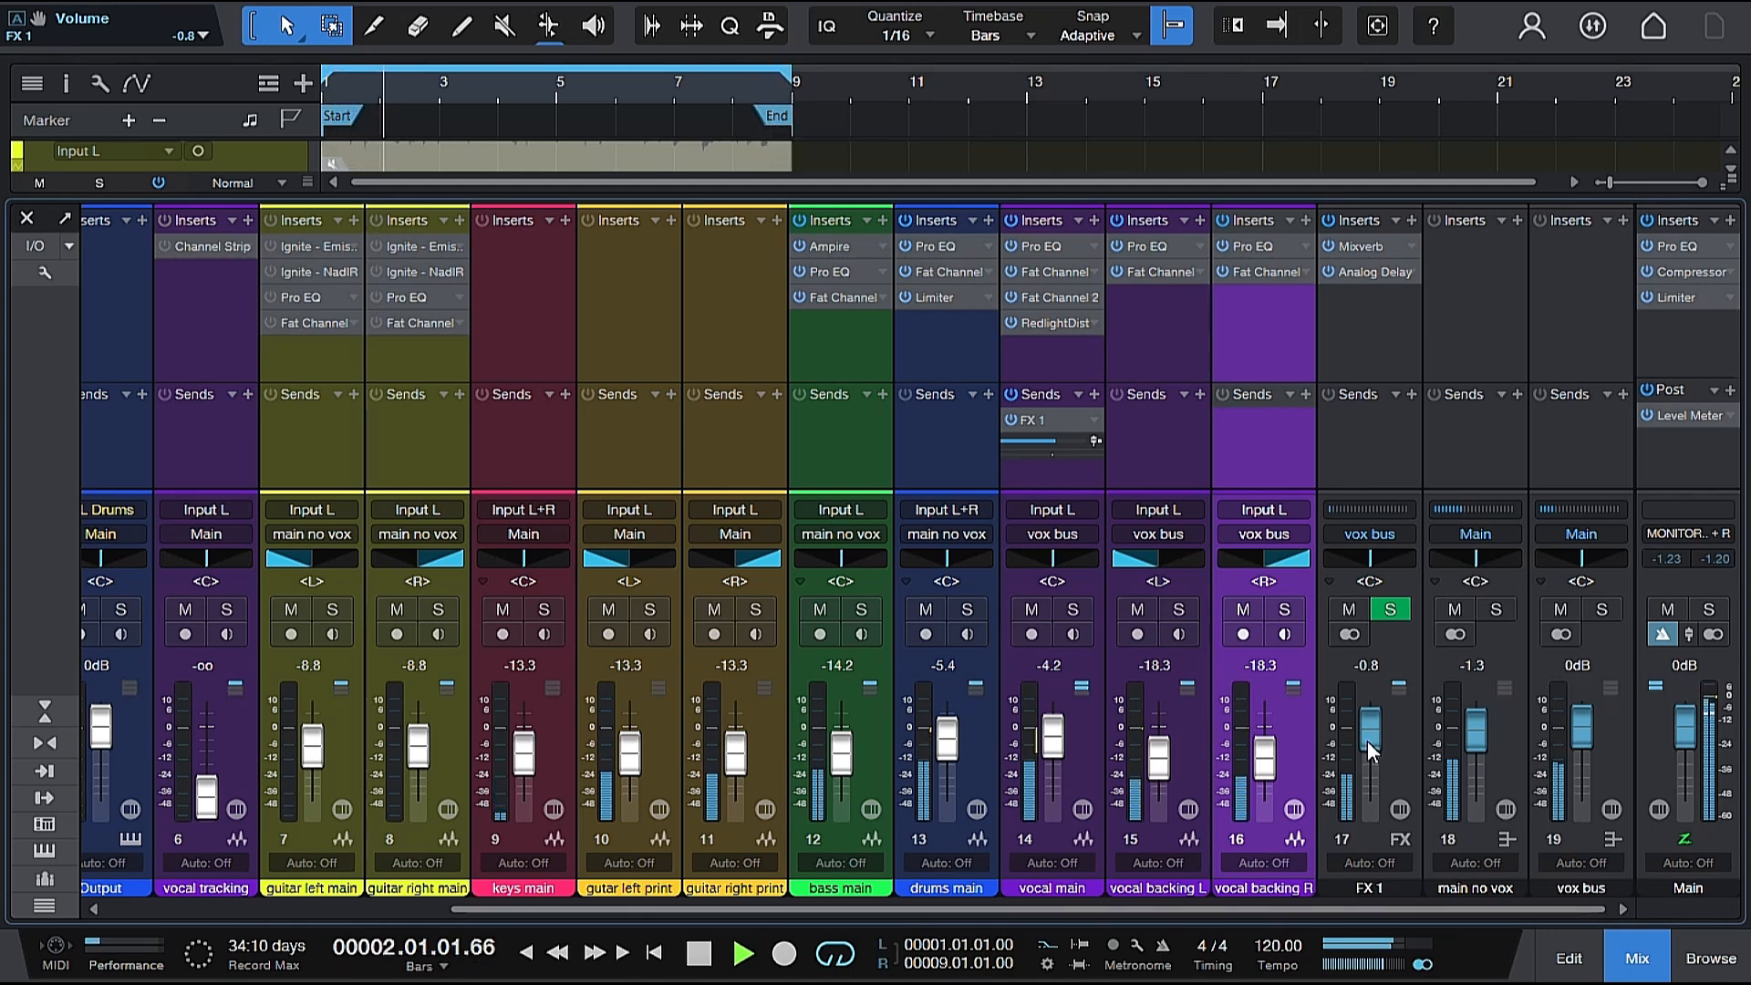
{"action": "left_click_drag", "start_coordinate": [1367, 741], "coordinate": [1366, 744]}
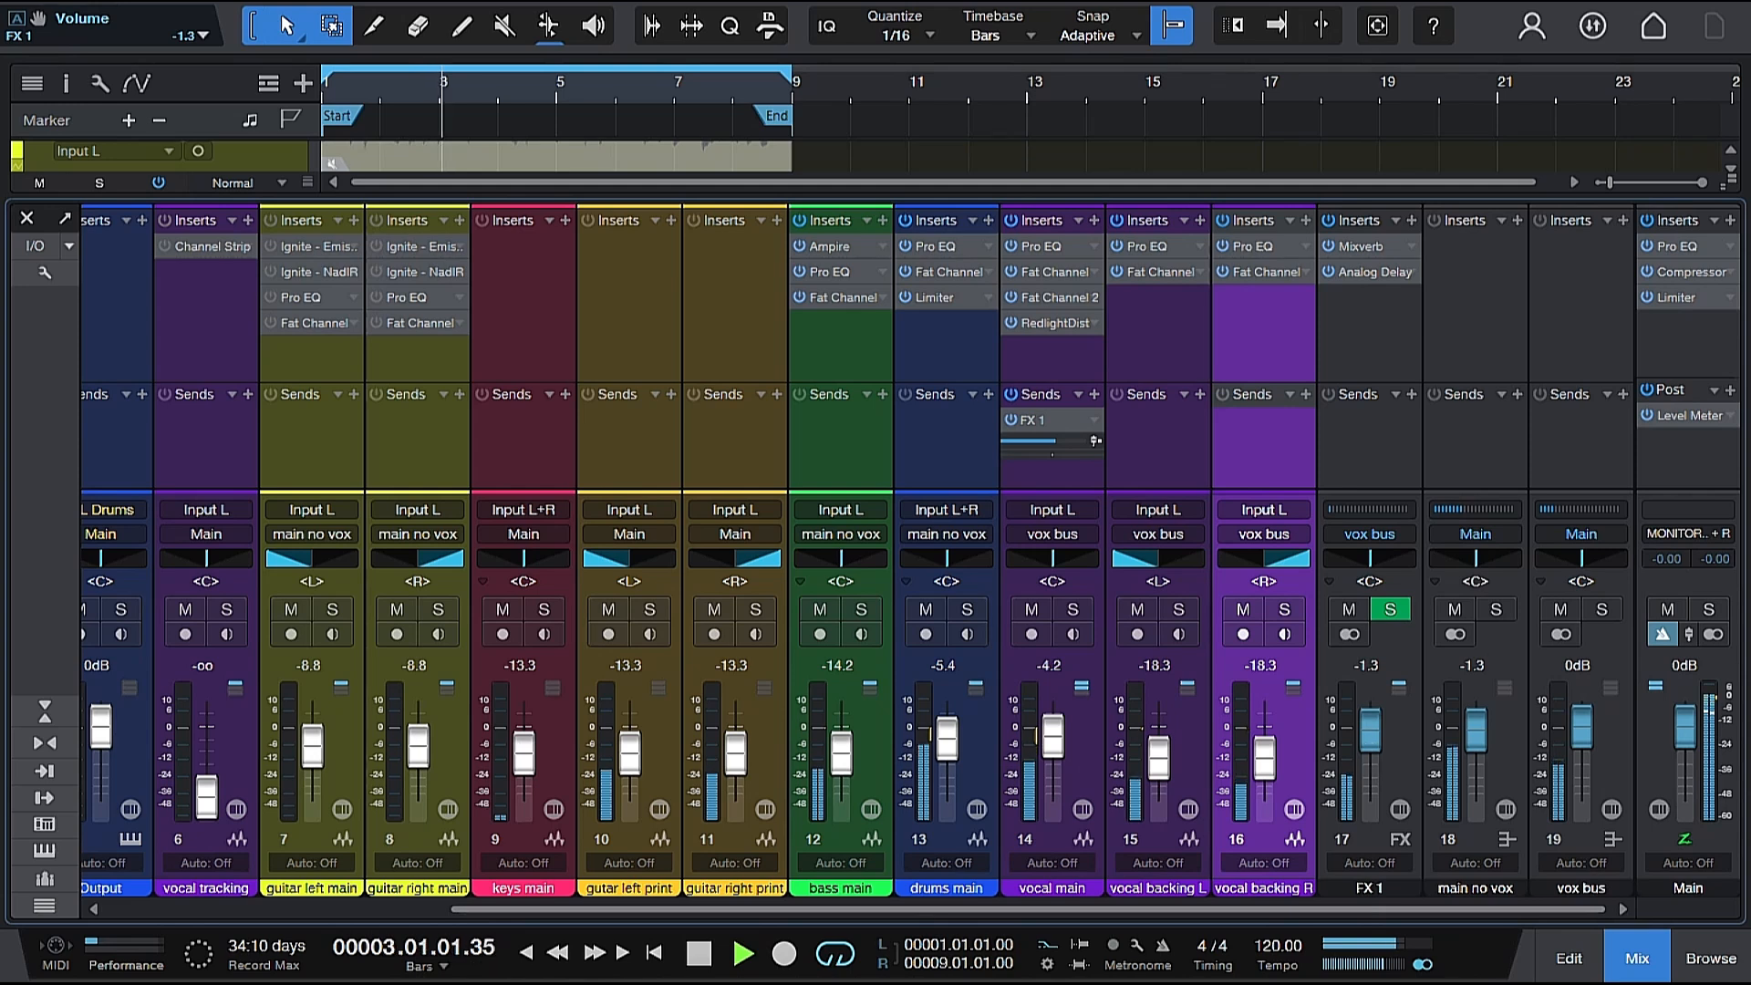
{"action": "left_click", "coordinate": [1265, 757]}
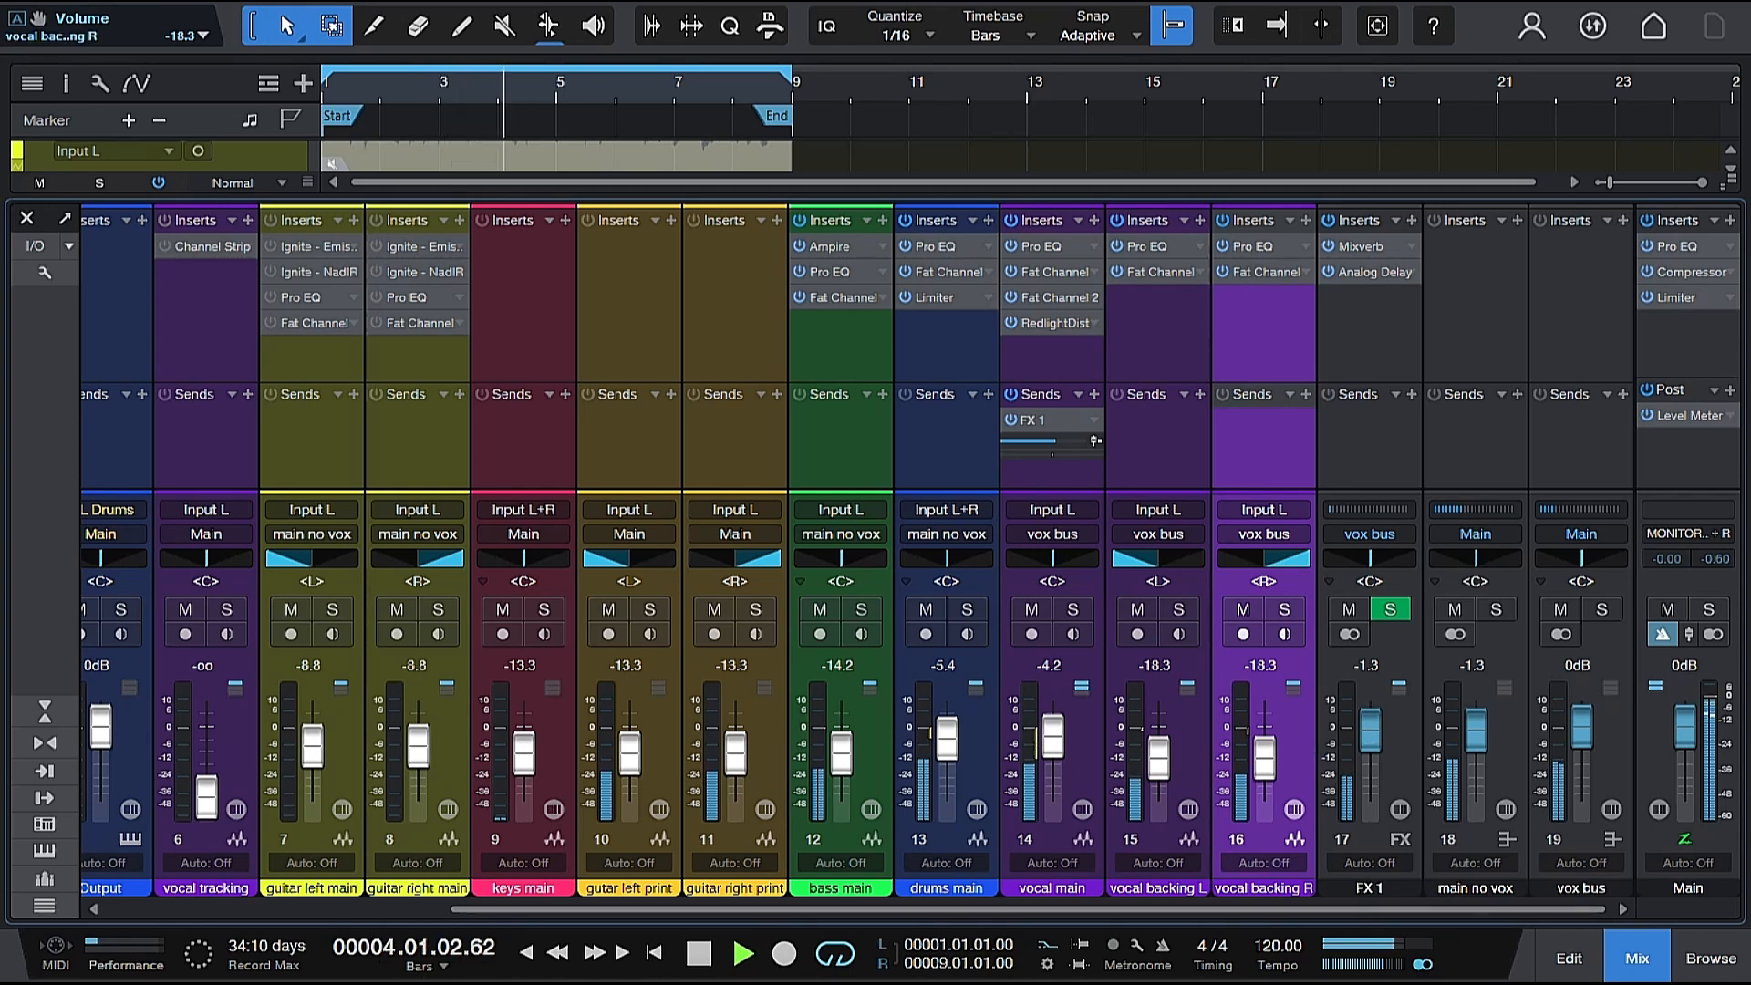
{"action": "left_click", "coordinate": [1053, 740]}
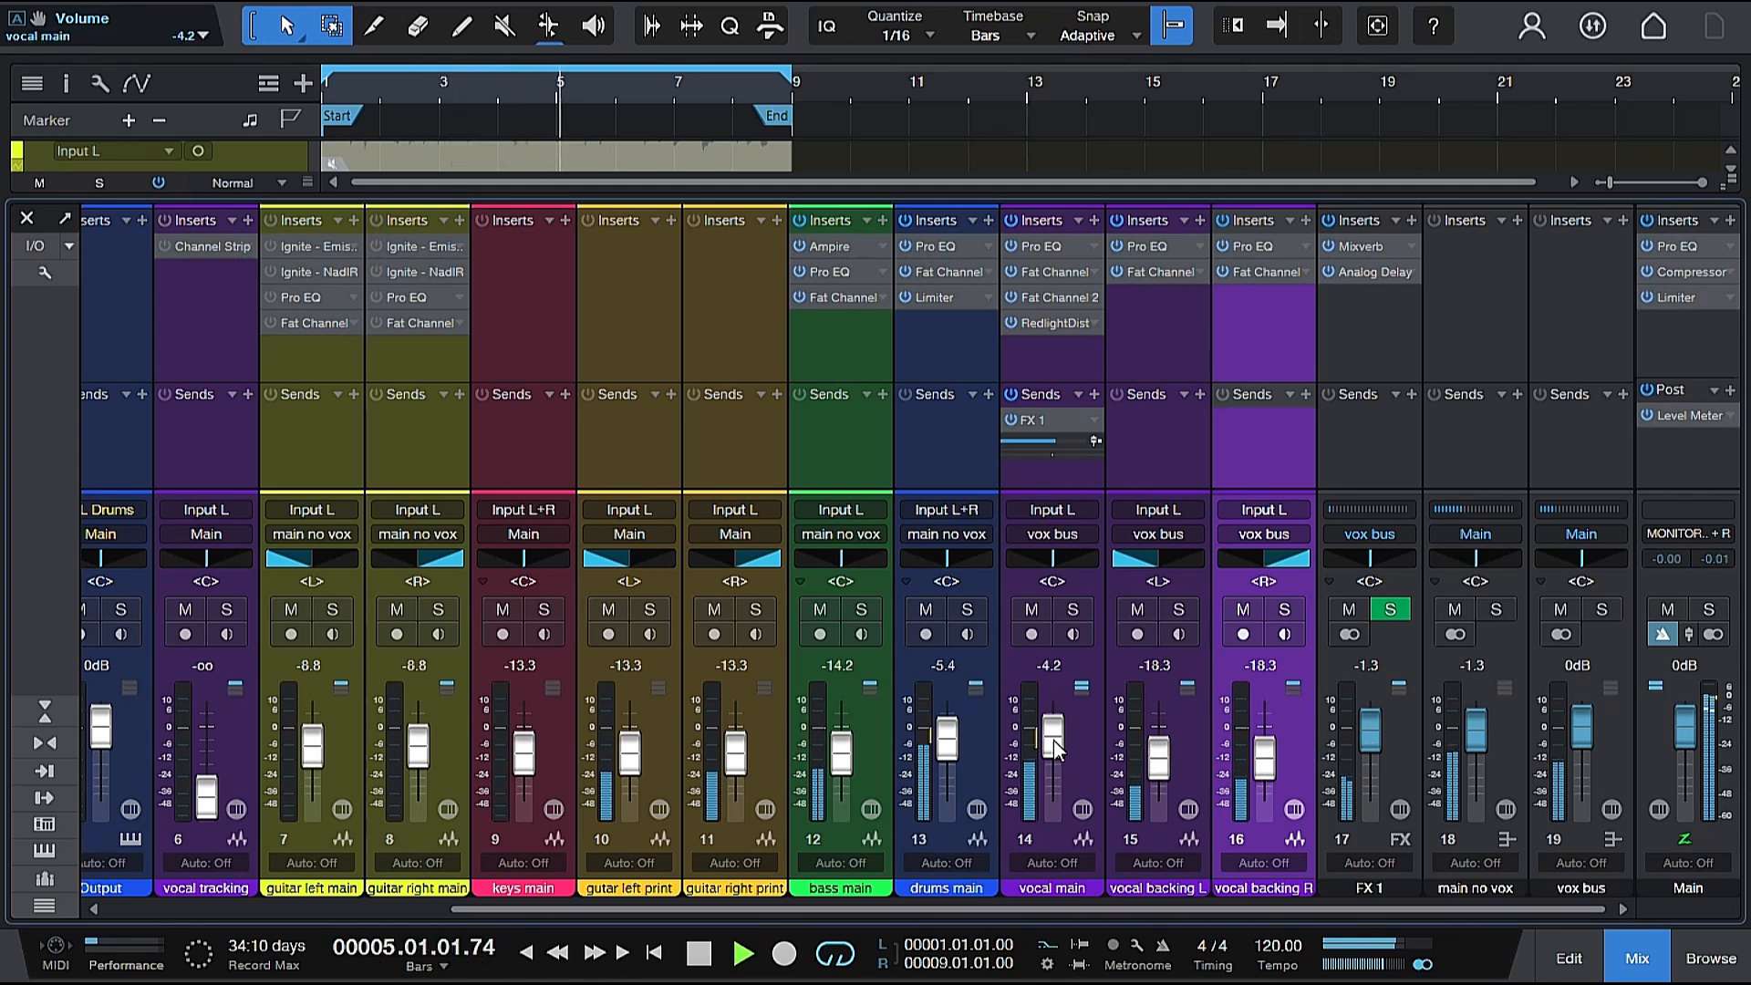
{"action": "scroll", "coordinate": [1054, 741], "scroll_direction": "down", "scroll_amount": 1}
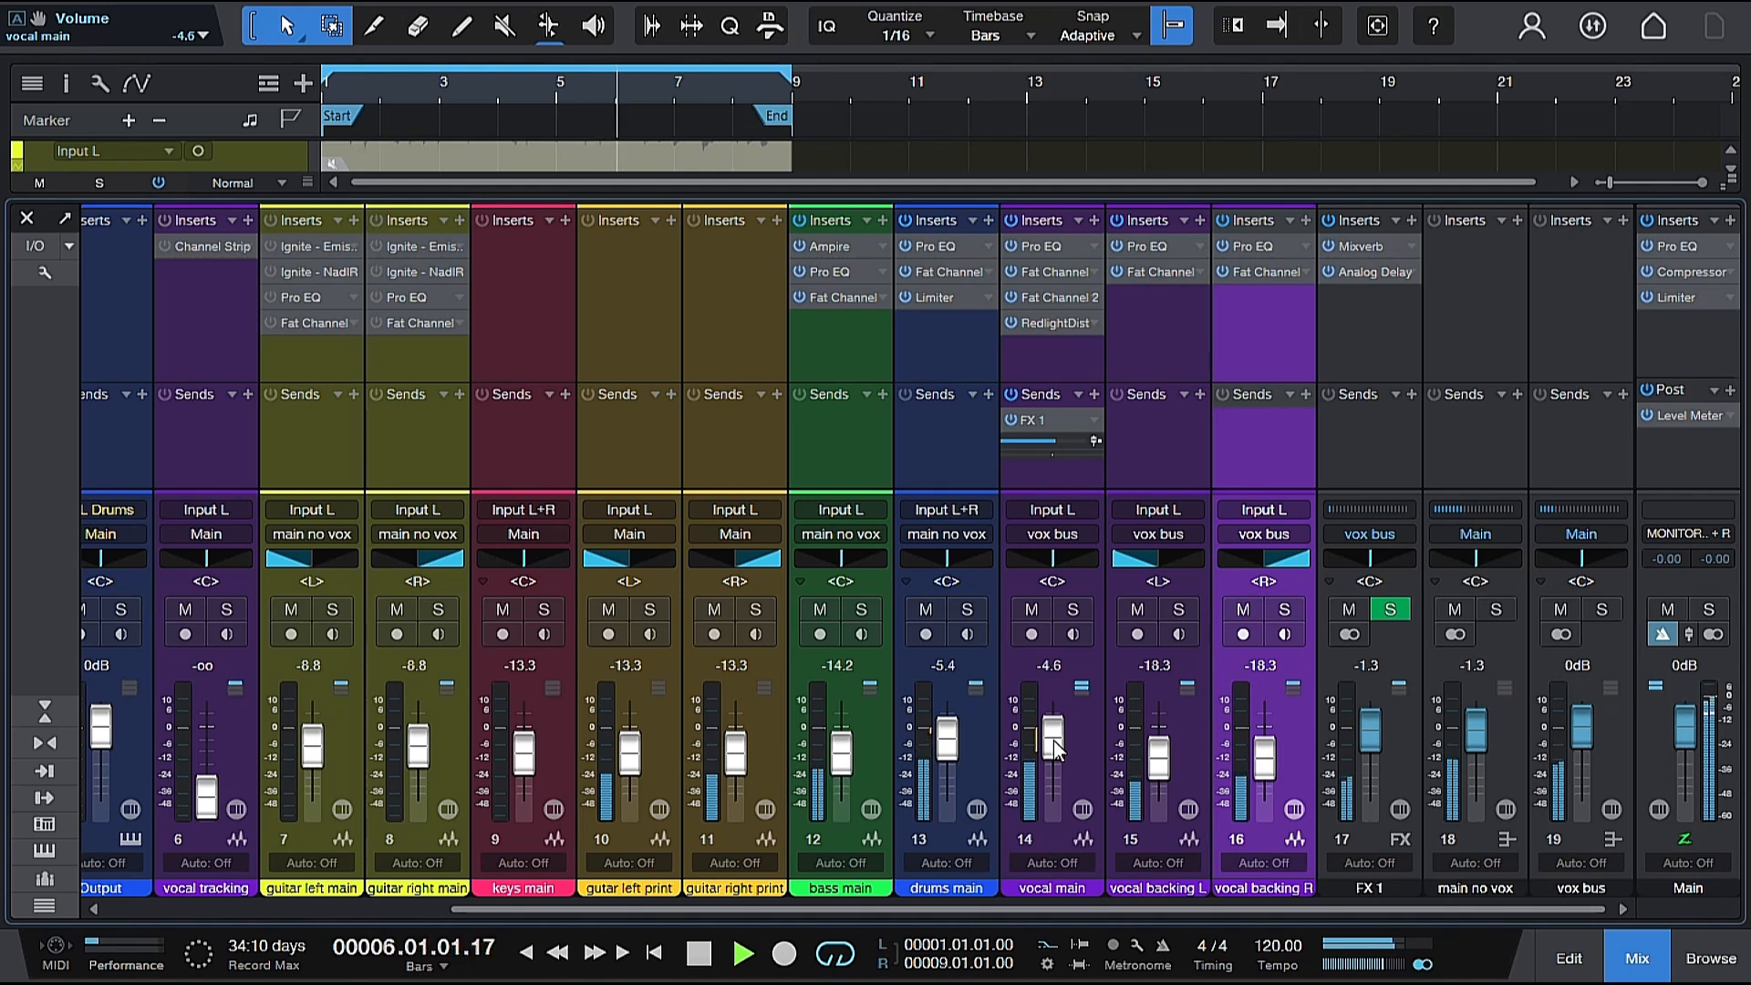
{"action": "scroll", "coordinate": [1053, 740], "scroll_direction": "down", "scroll_amount": 1}
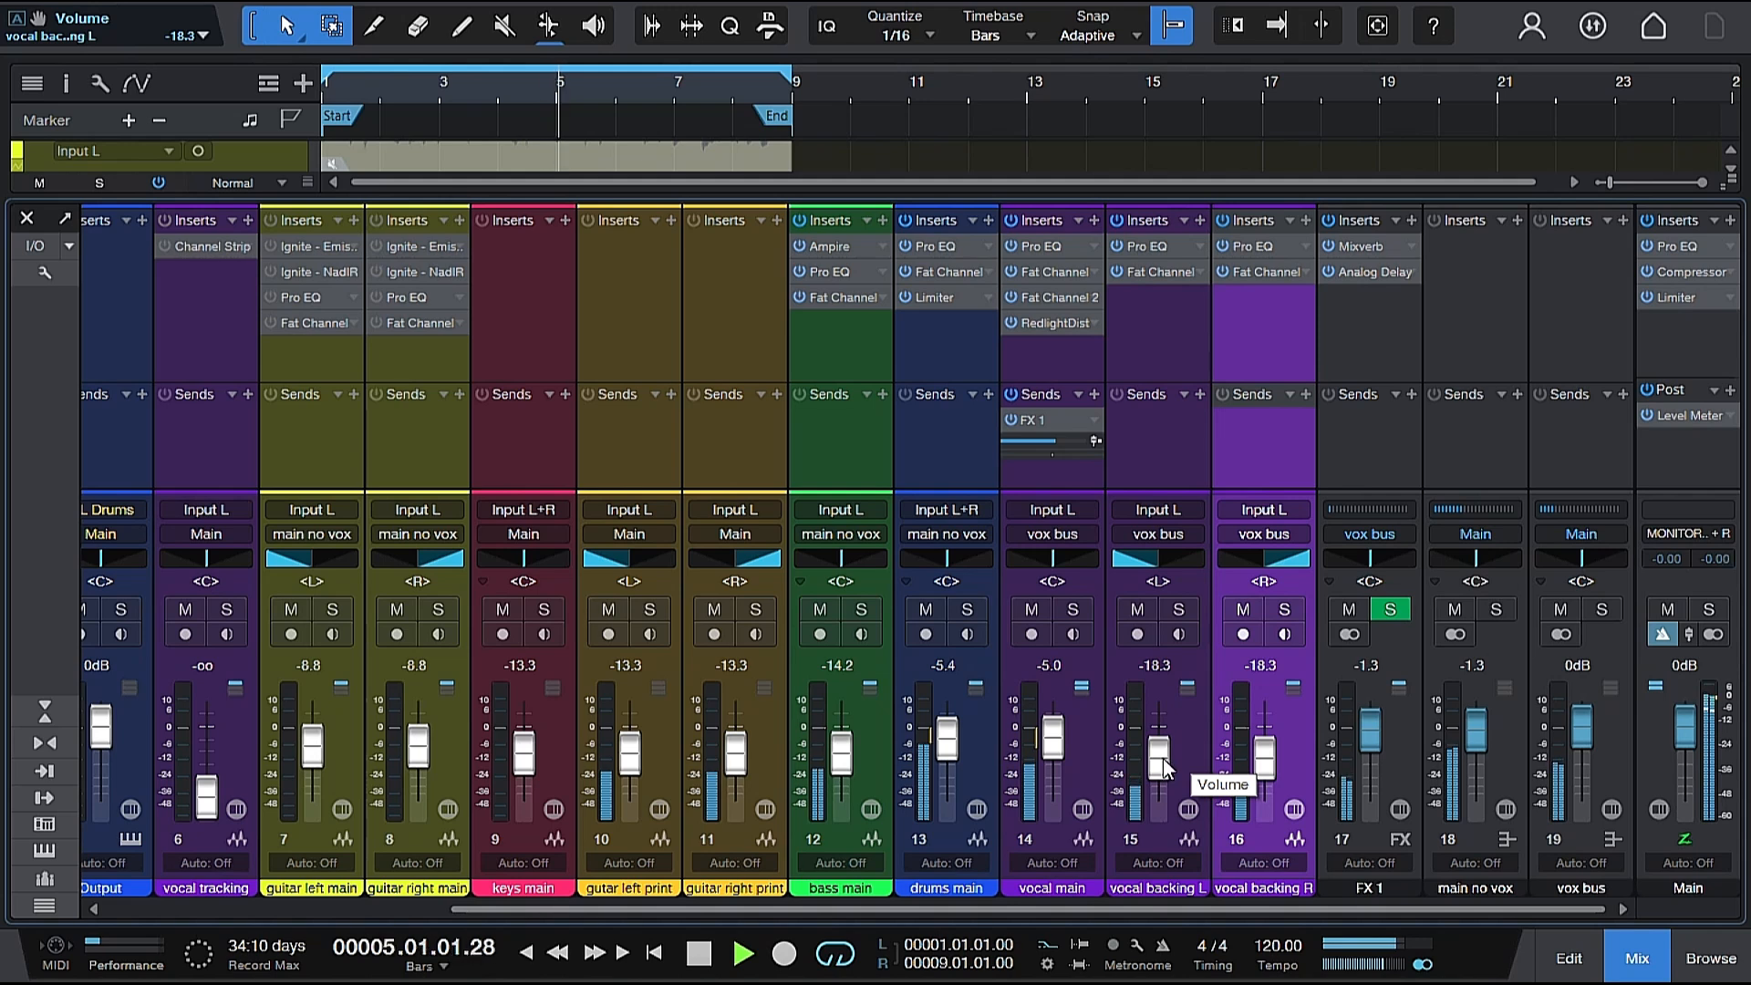
Raise both backing vocal channels to -16.7 dB and lower the vox bus volume to -0.8 dB.
{"action": "scroll", "coordinate": [1164, 766], "scroll_direction": "up", "scroll_amount": 2}
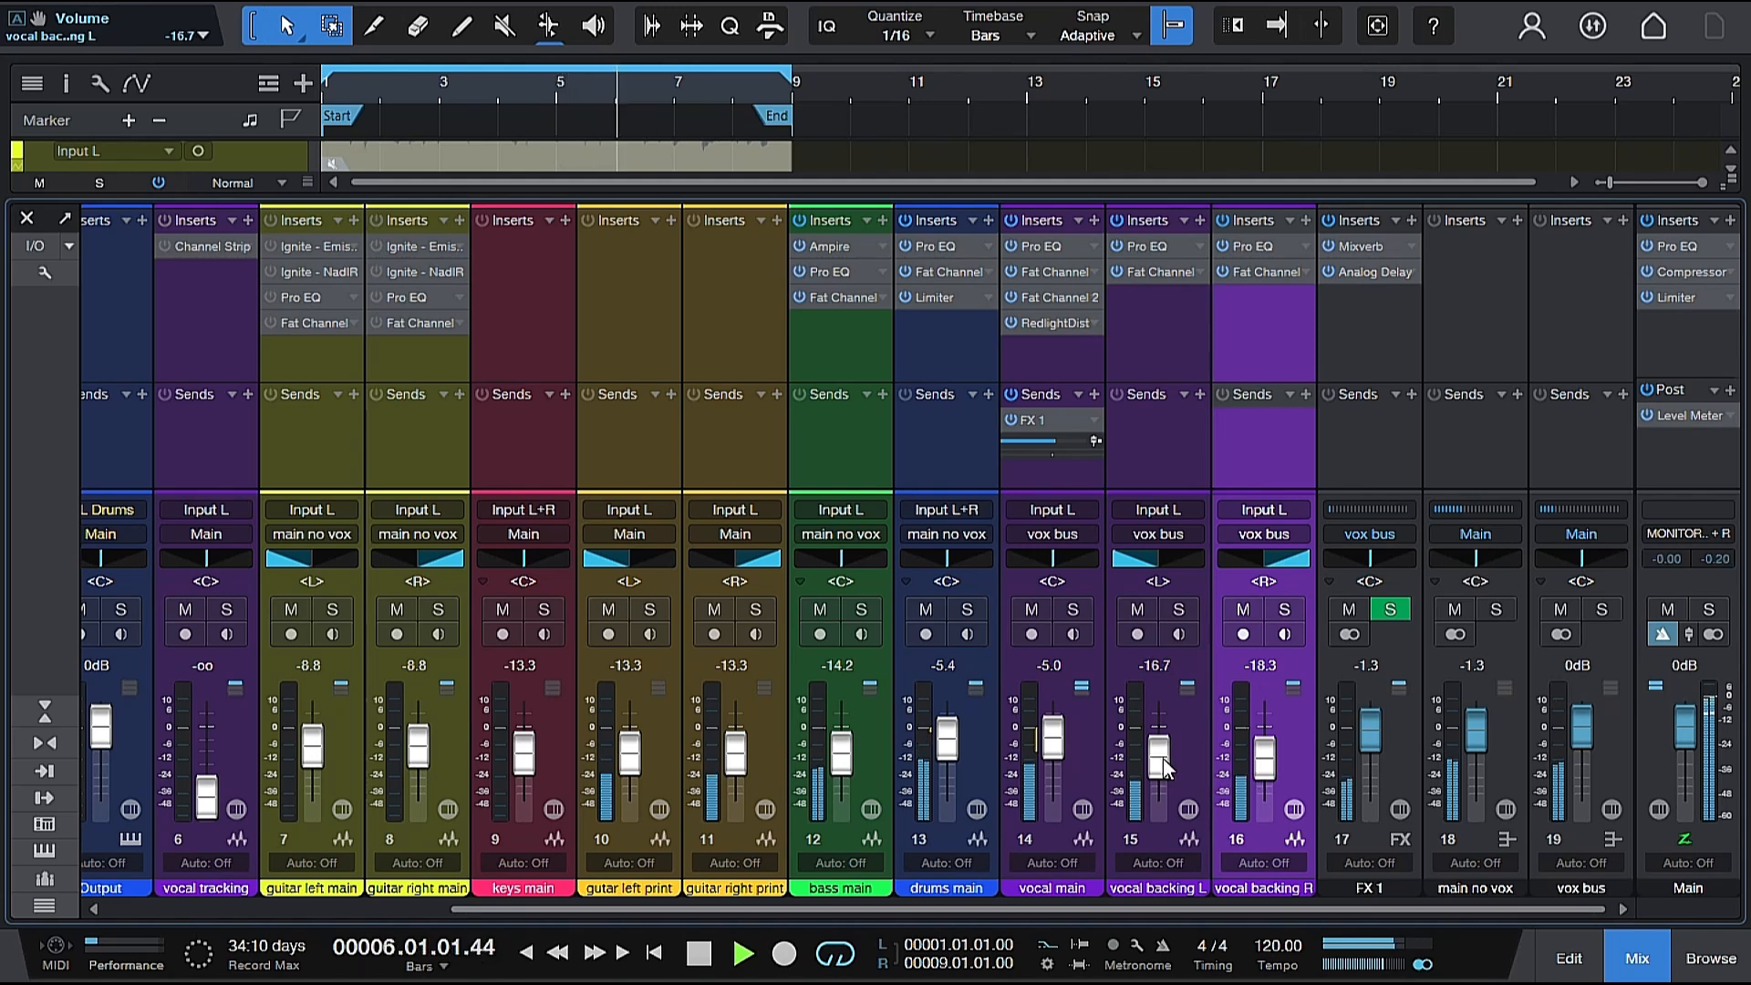
{"action": "scroll", "coordinate": [1272, 764], "scroll_direction": "up", "scroll_amount": 2}
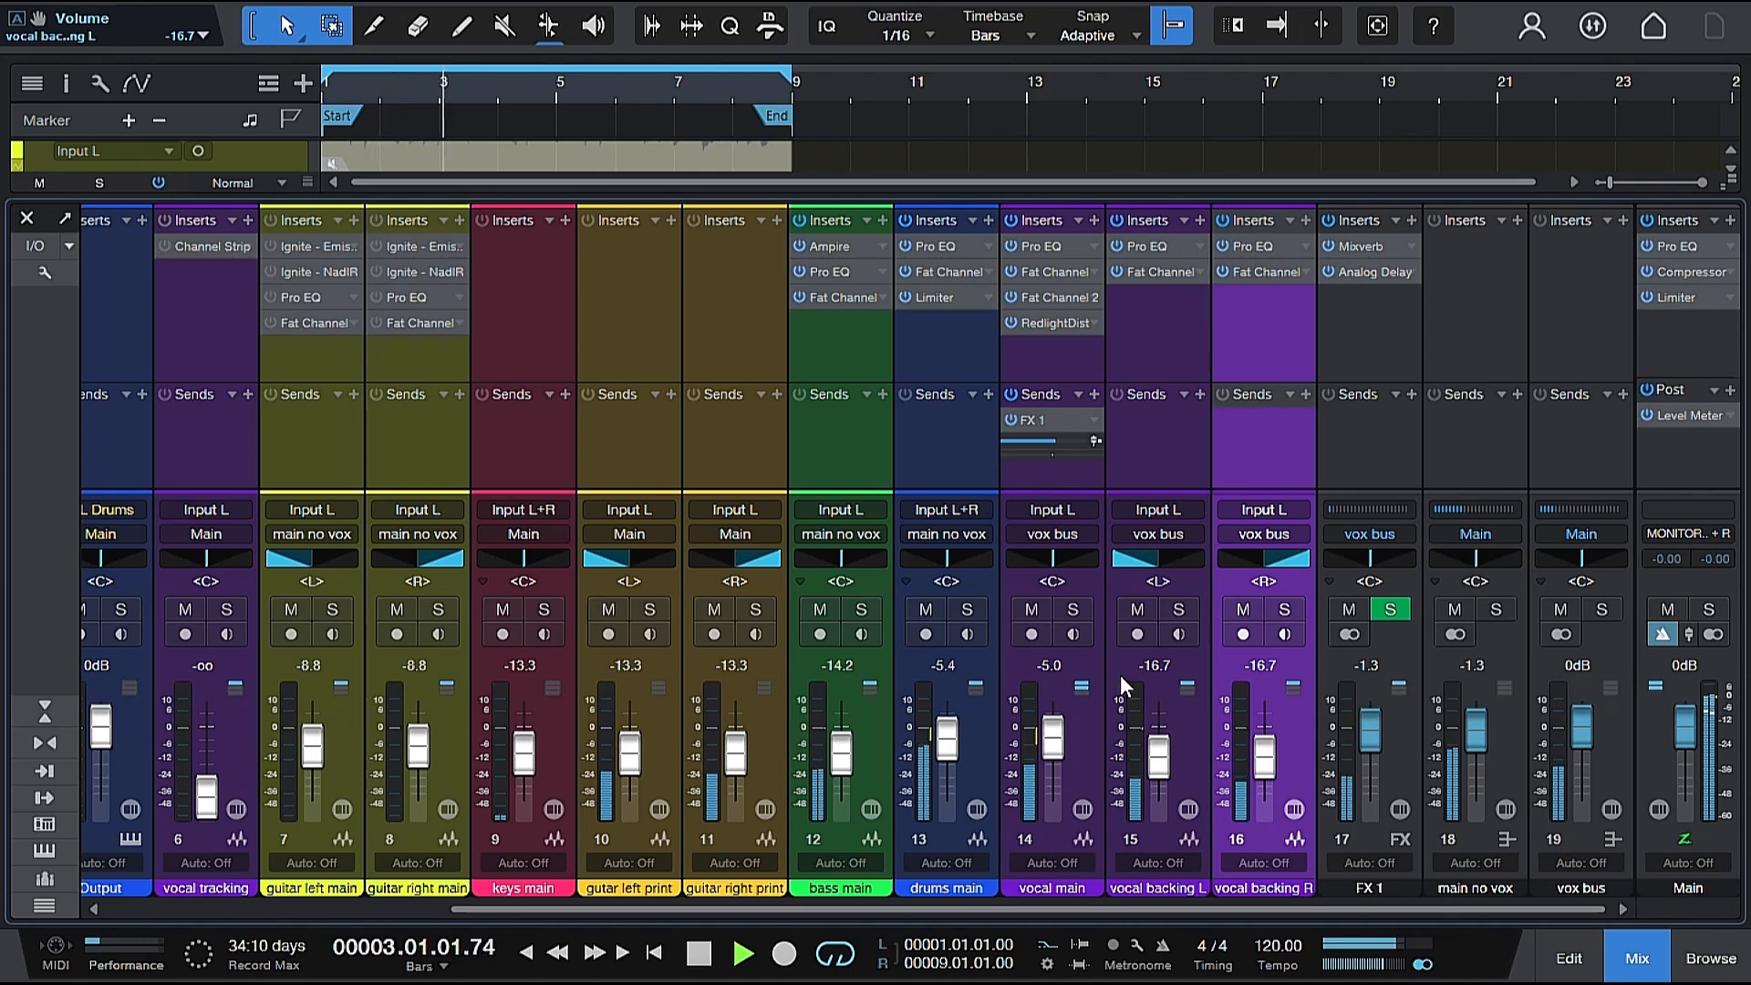
{"action": "left_click", "coordinate": [1577, 743]}
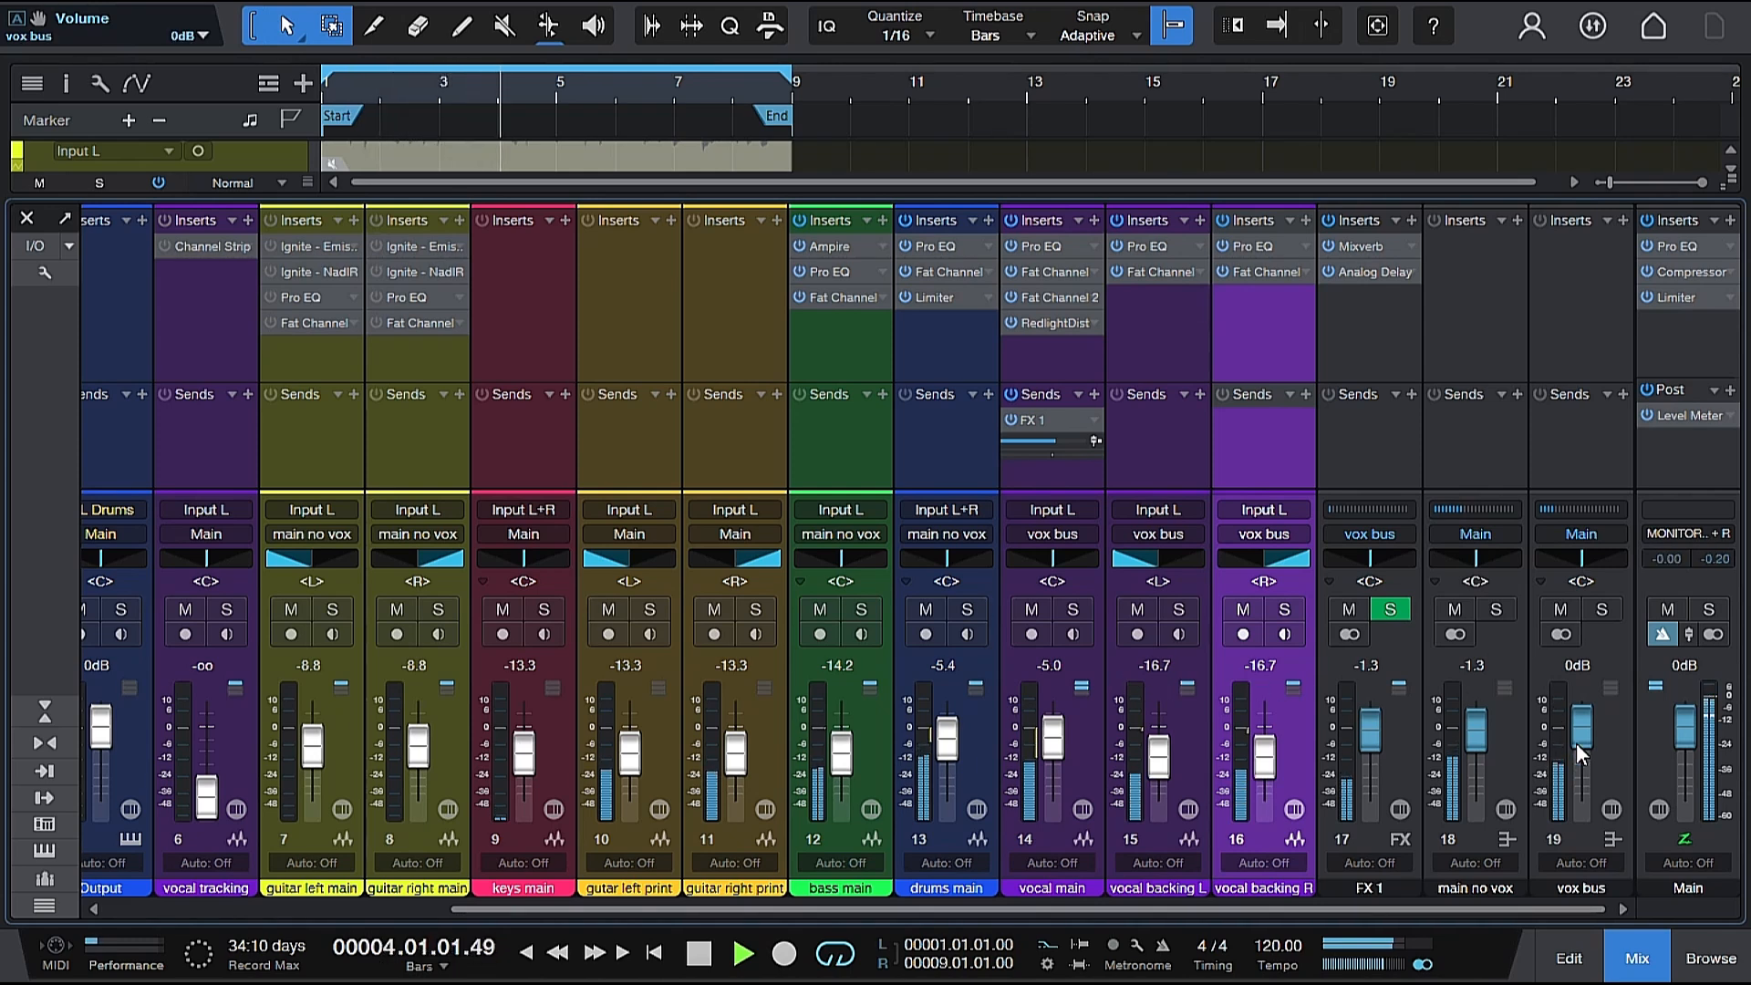
{"action": "left_click_drag", "start_coordinate": [1587, 731], "coordinate": [1588, 733]}
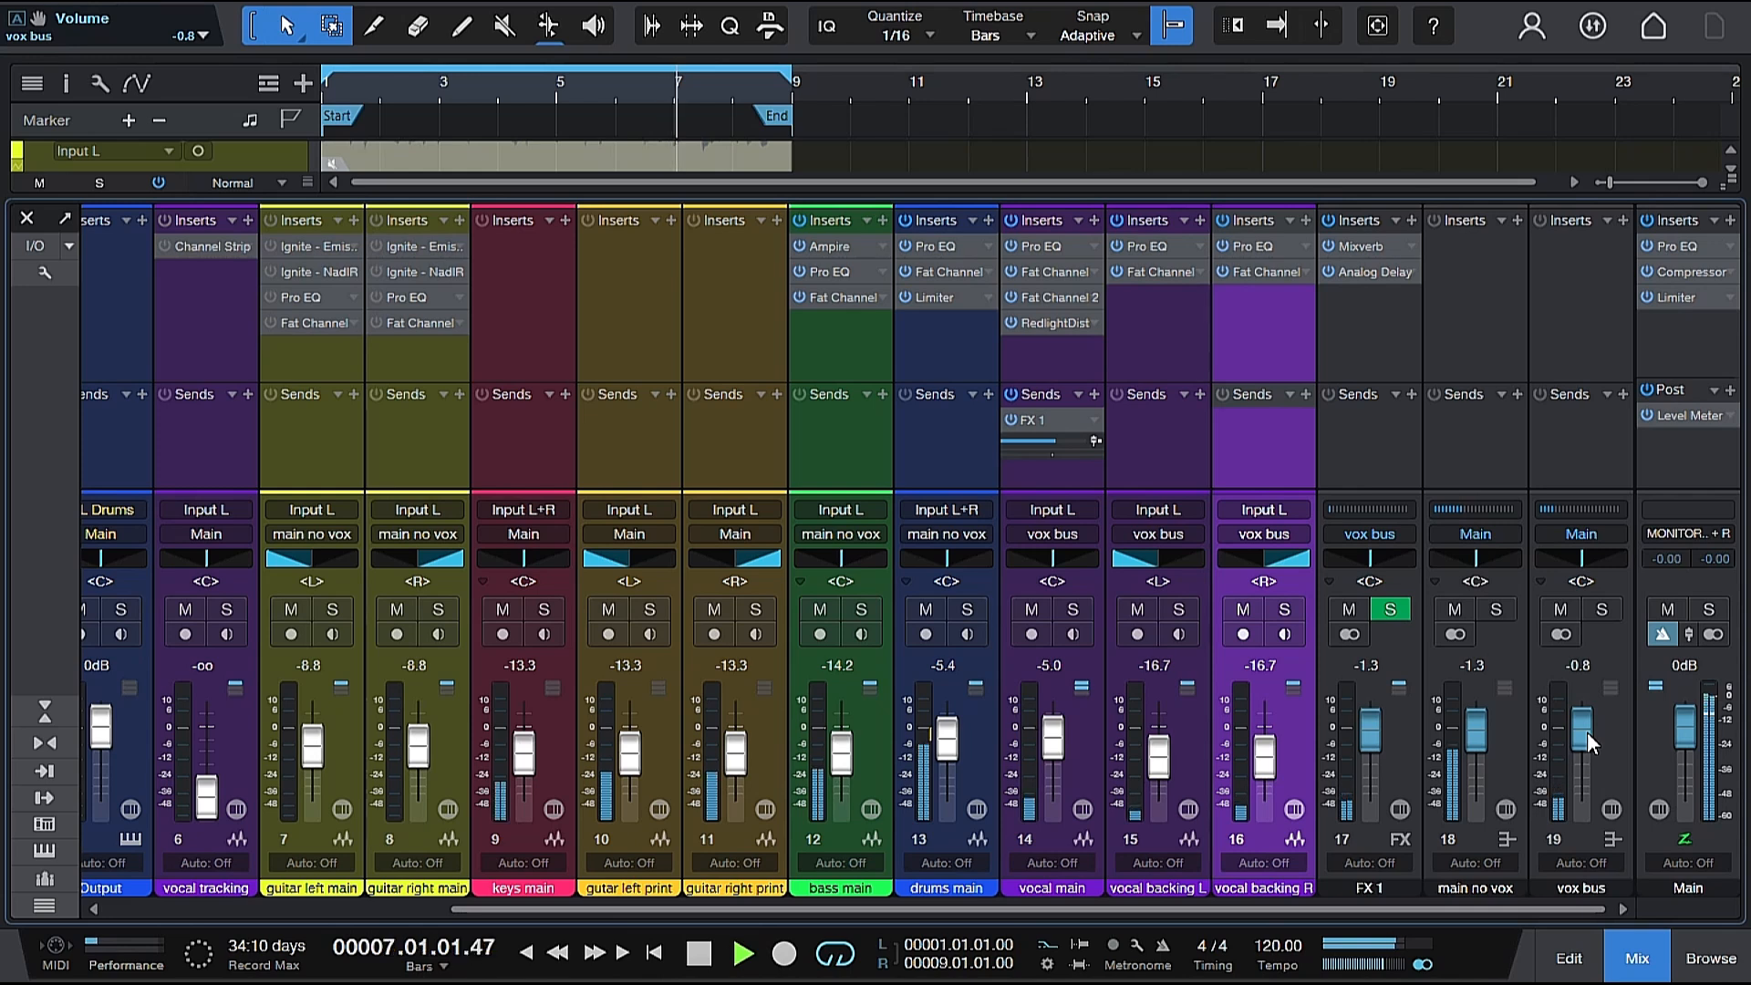
Stop playback, replay the mix with the adjusted vocal levels and stop it again.
{"action": "key", "text": "space"}
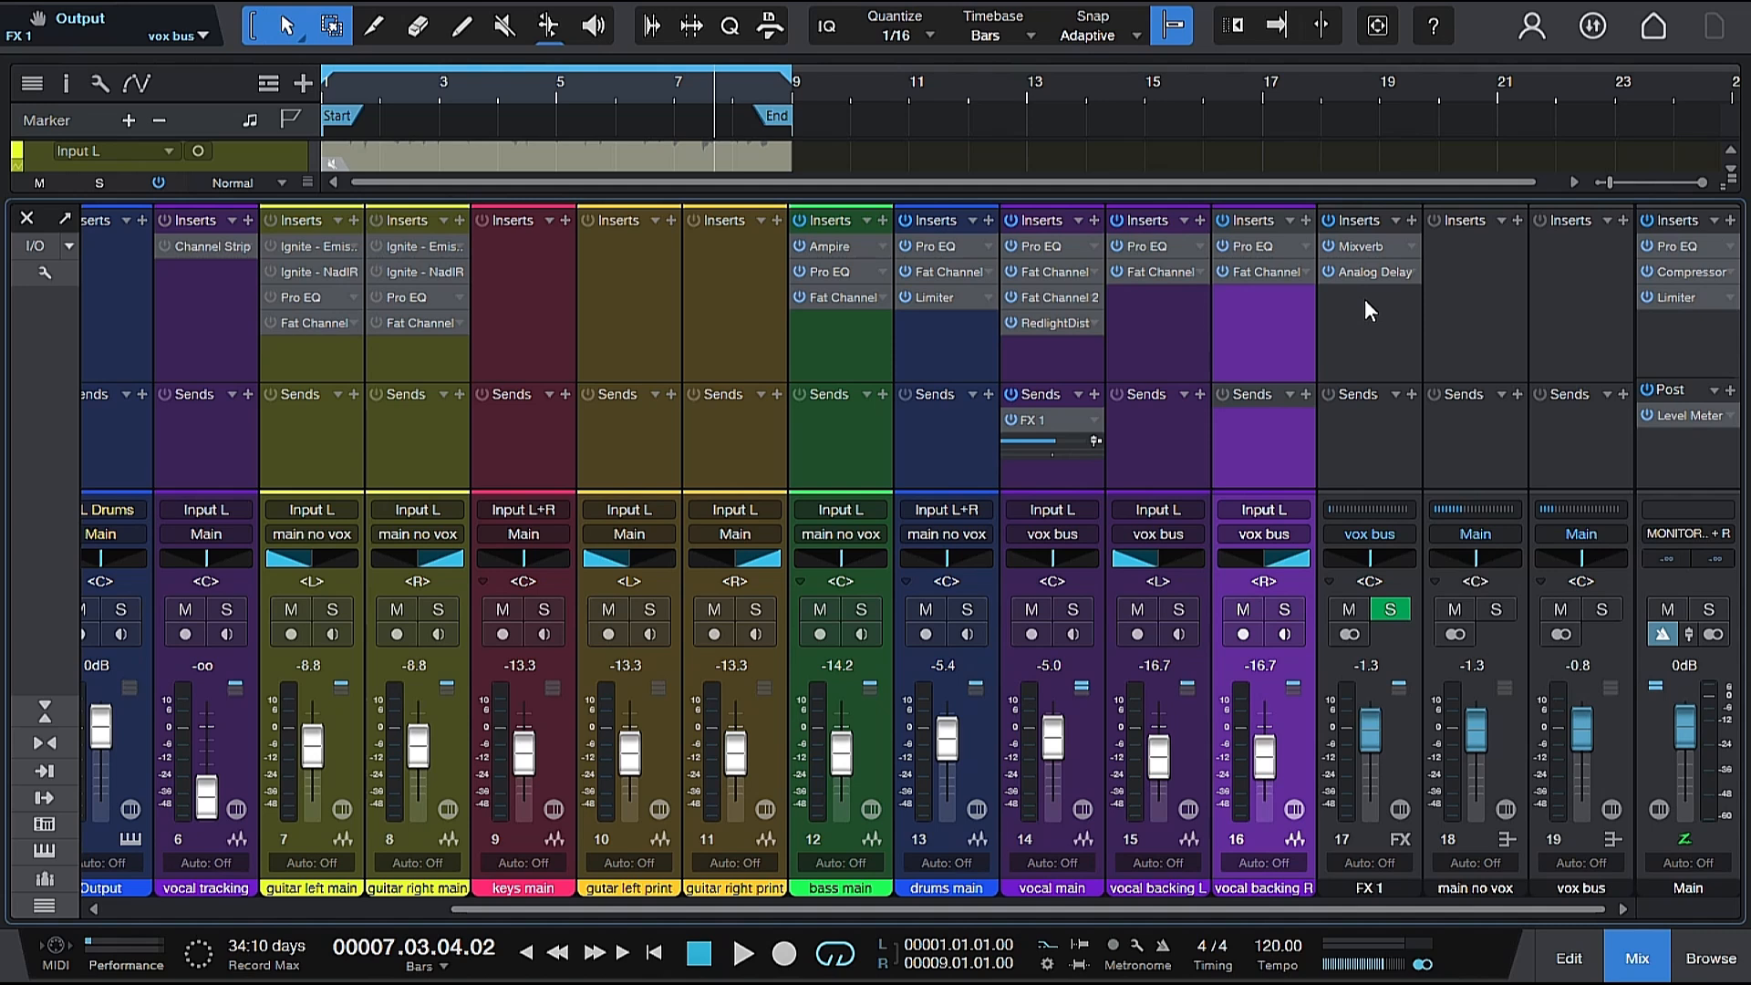
{"action": "key", "text": "space"}
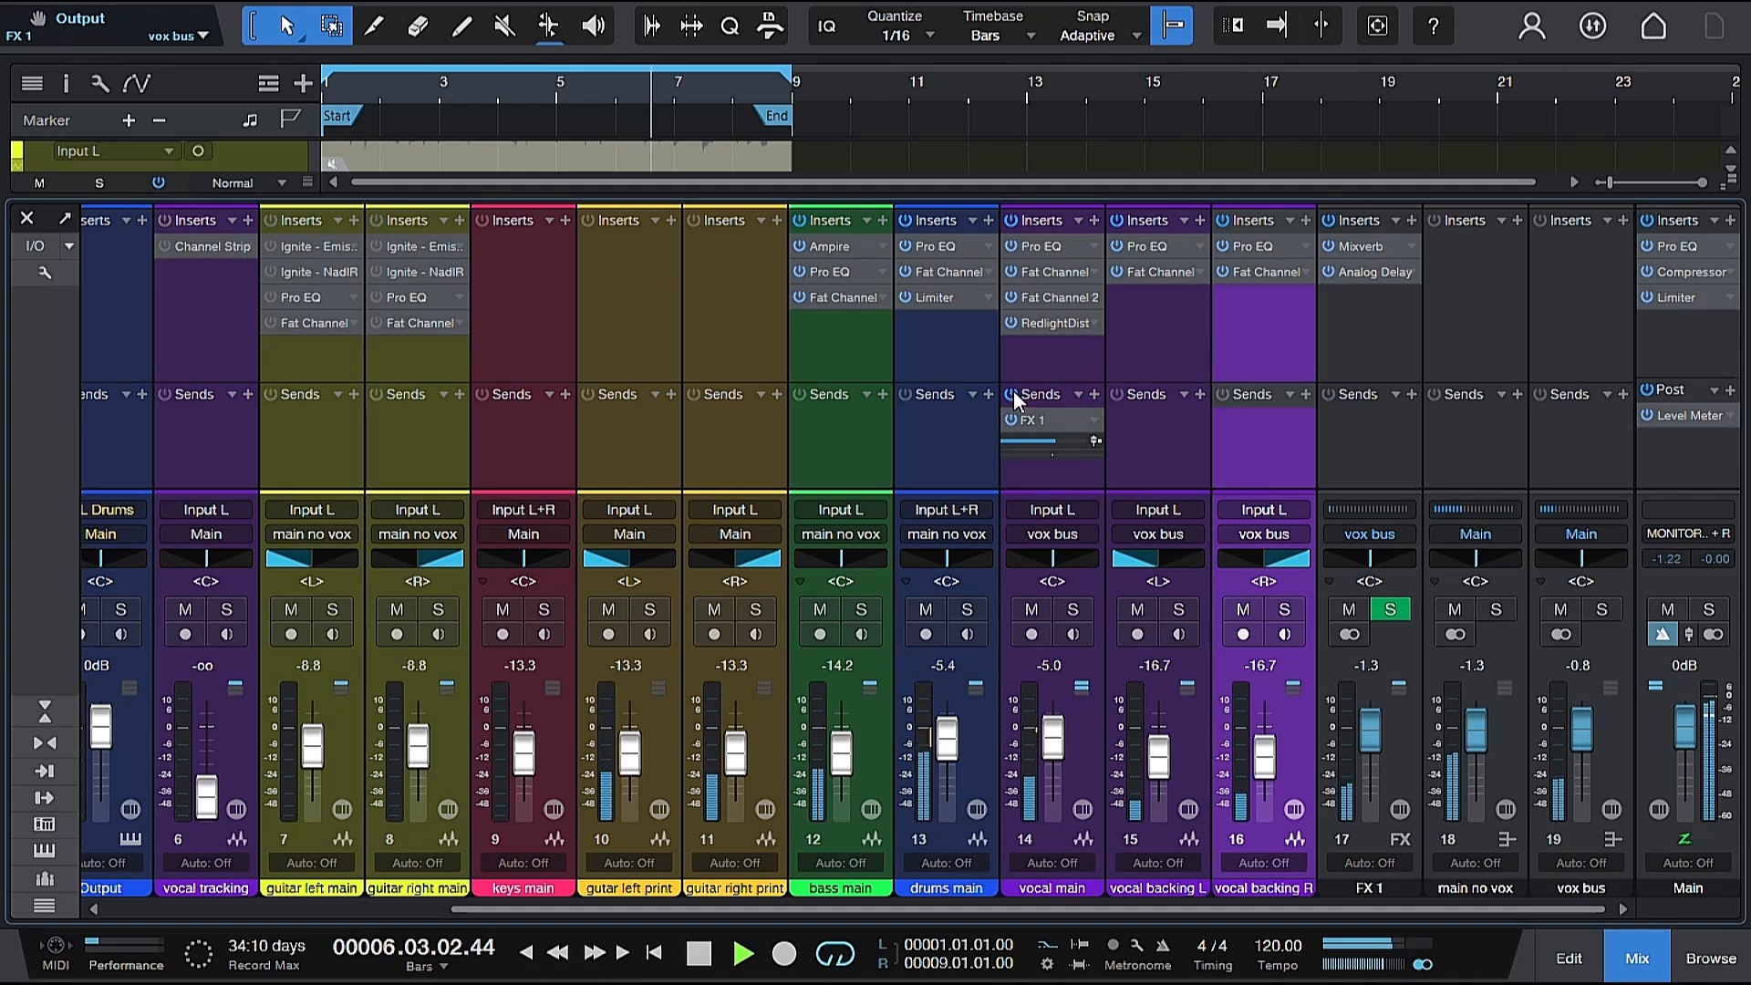
{"action": "key", "text": "space"}
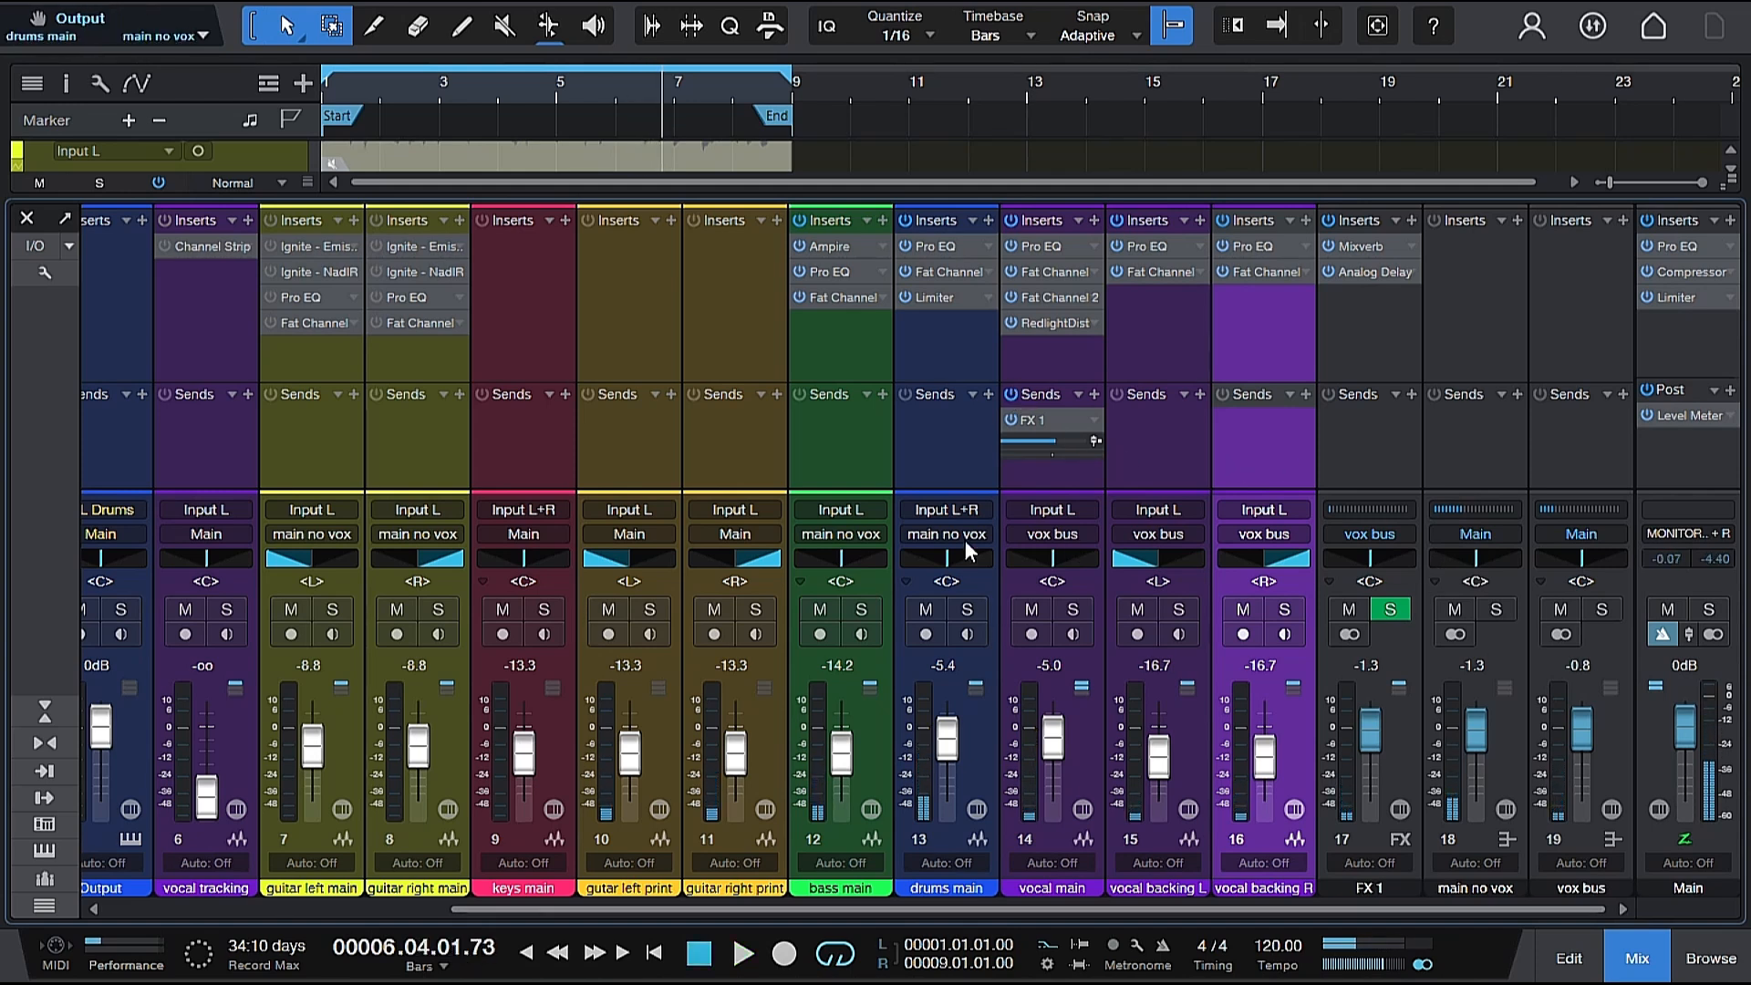
Close the mixer and switch all arrangement tracks to automation view and back.
{"action": "left_click", "coordinate": [27, 219]}
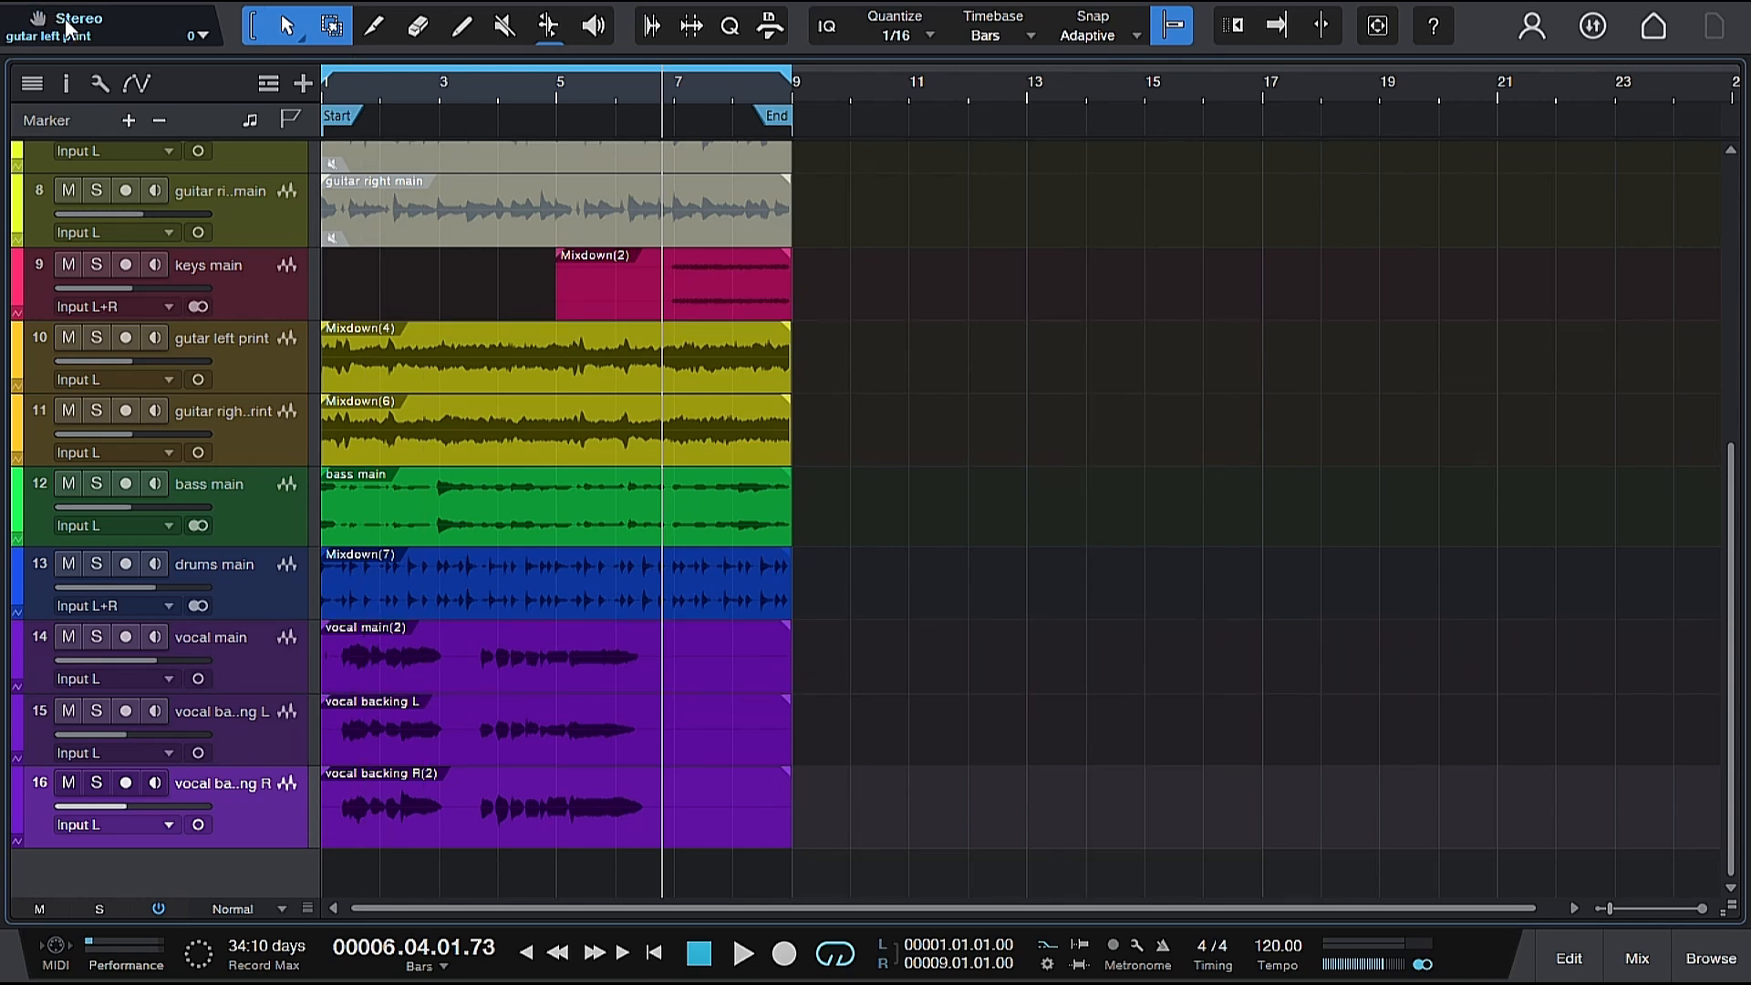
{"action": "left_click", "coordinate": [137, 85]}
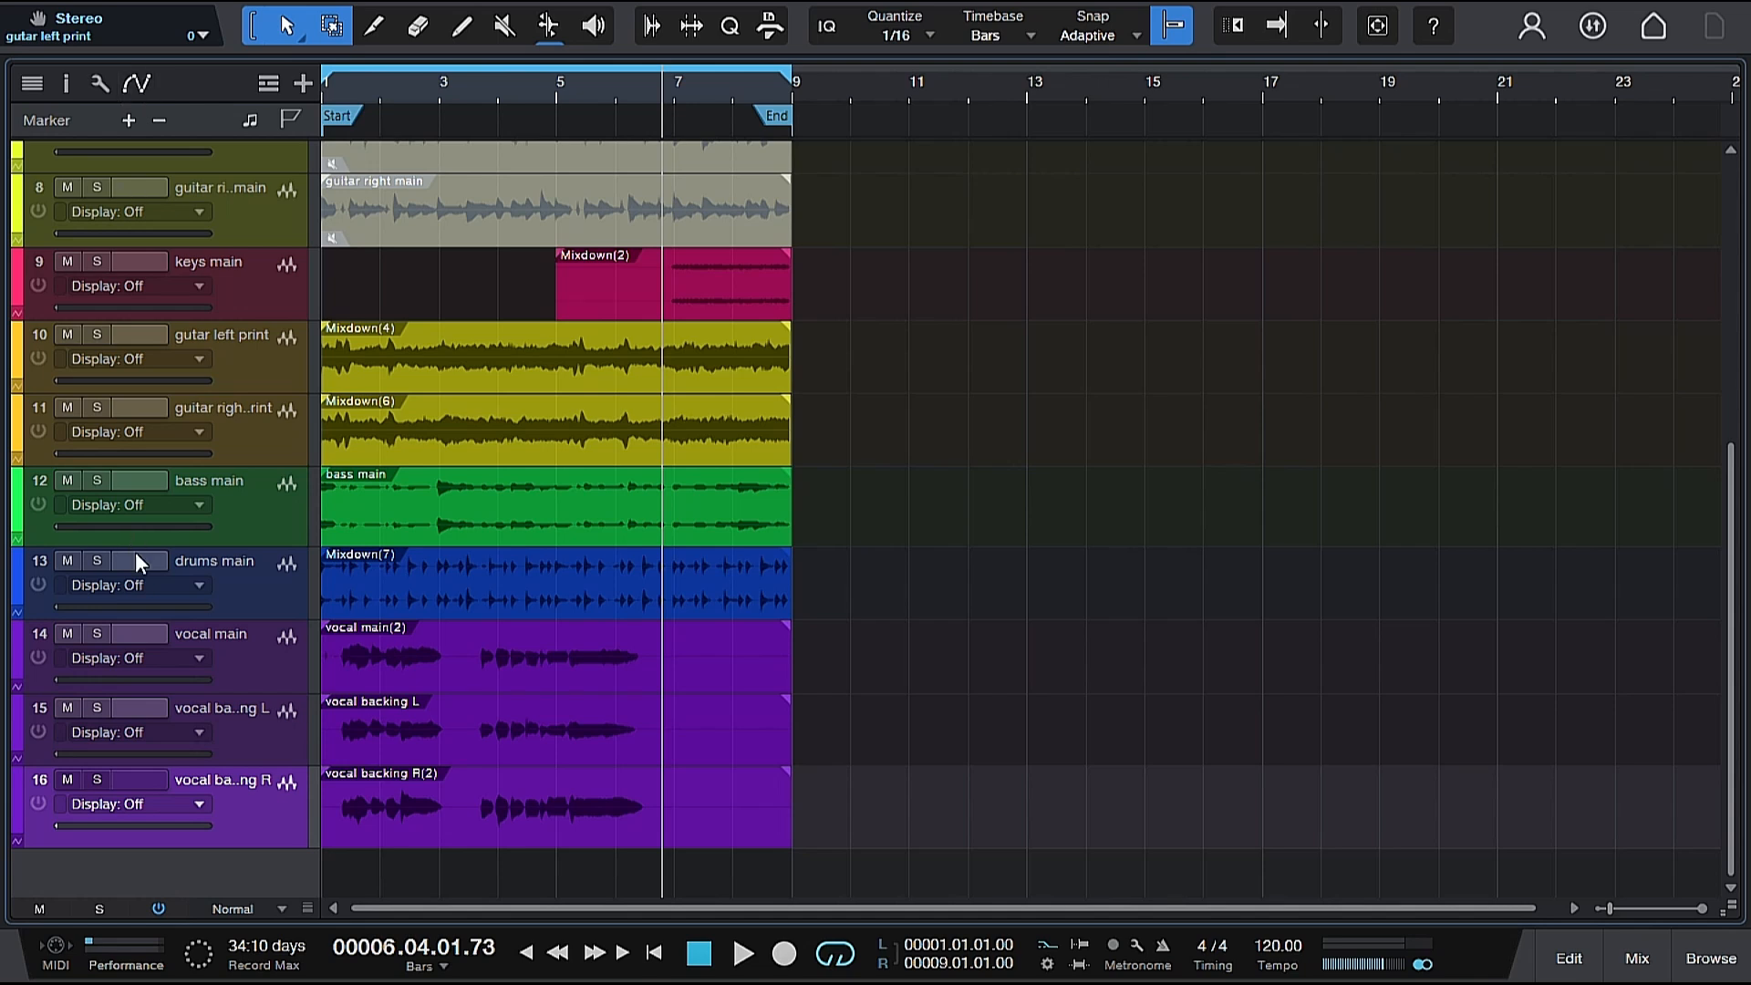
{"action": "left_click", "coordinate": [137, 83]}
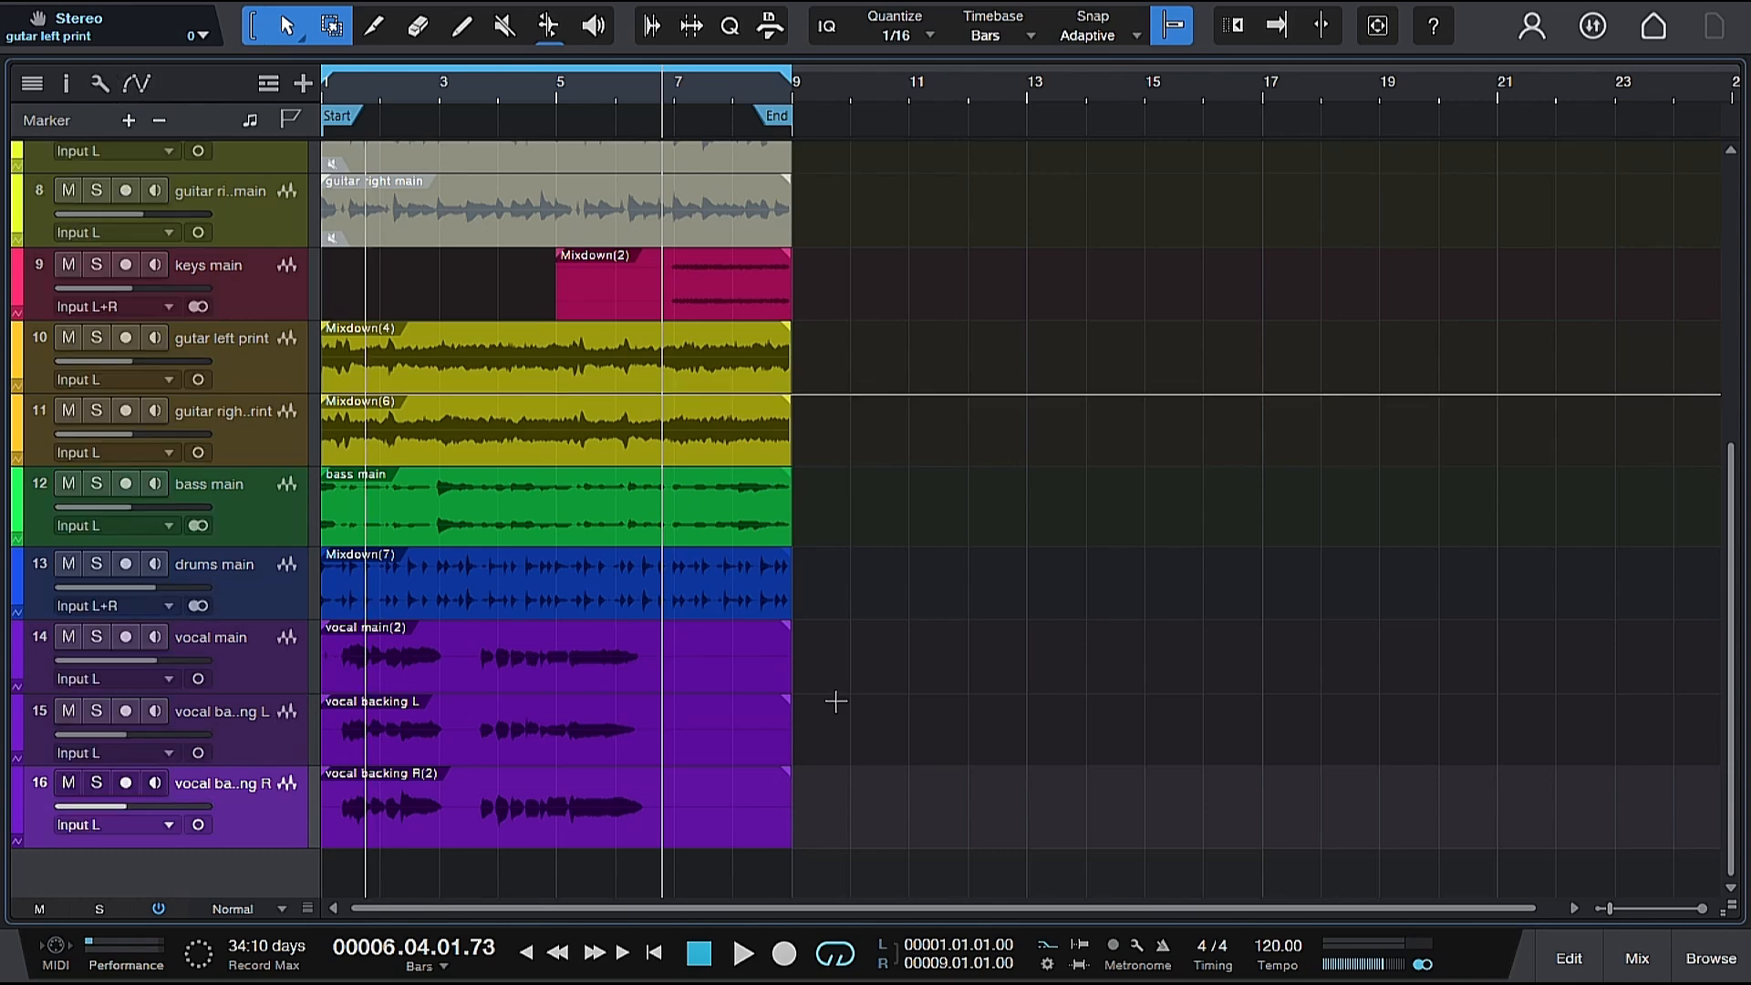
Open the Volume automation of the vocal main channel for editing from the mixer and close the mixer.
{"action": "left_click", "coordinate": [1637, 958]}
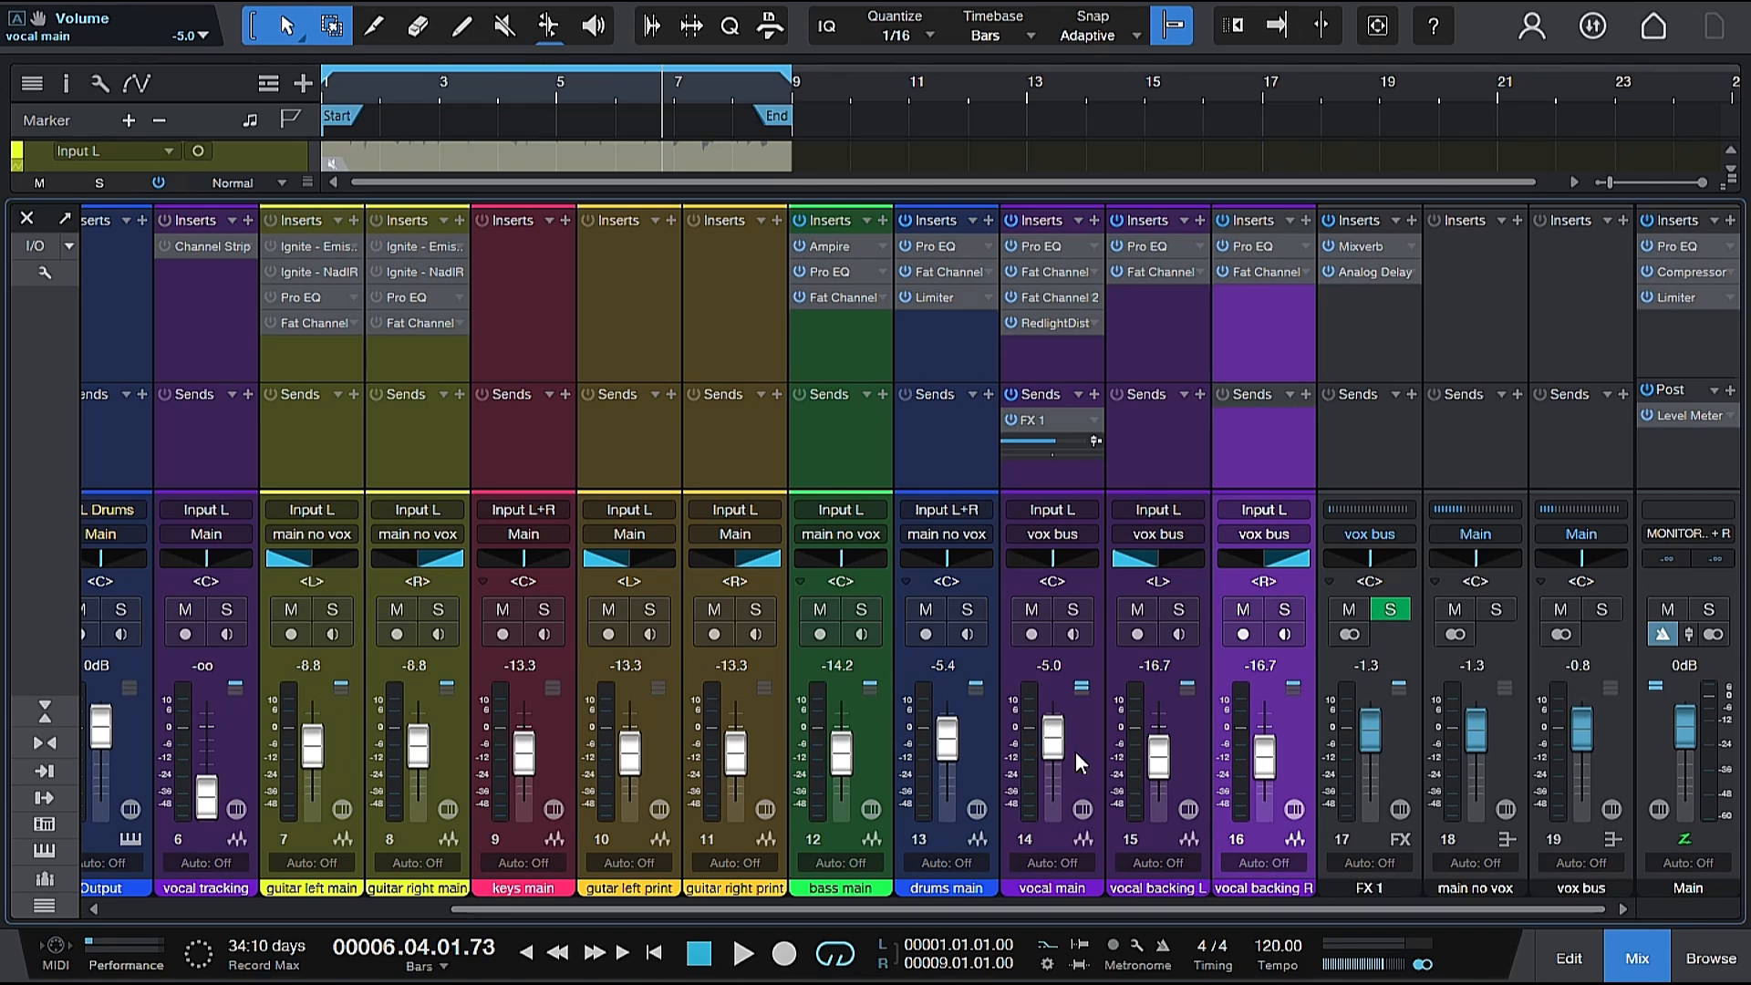
{"action": "right_click", "coordinate": [1054, 737]}
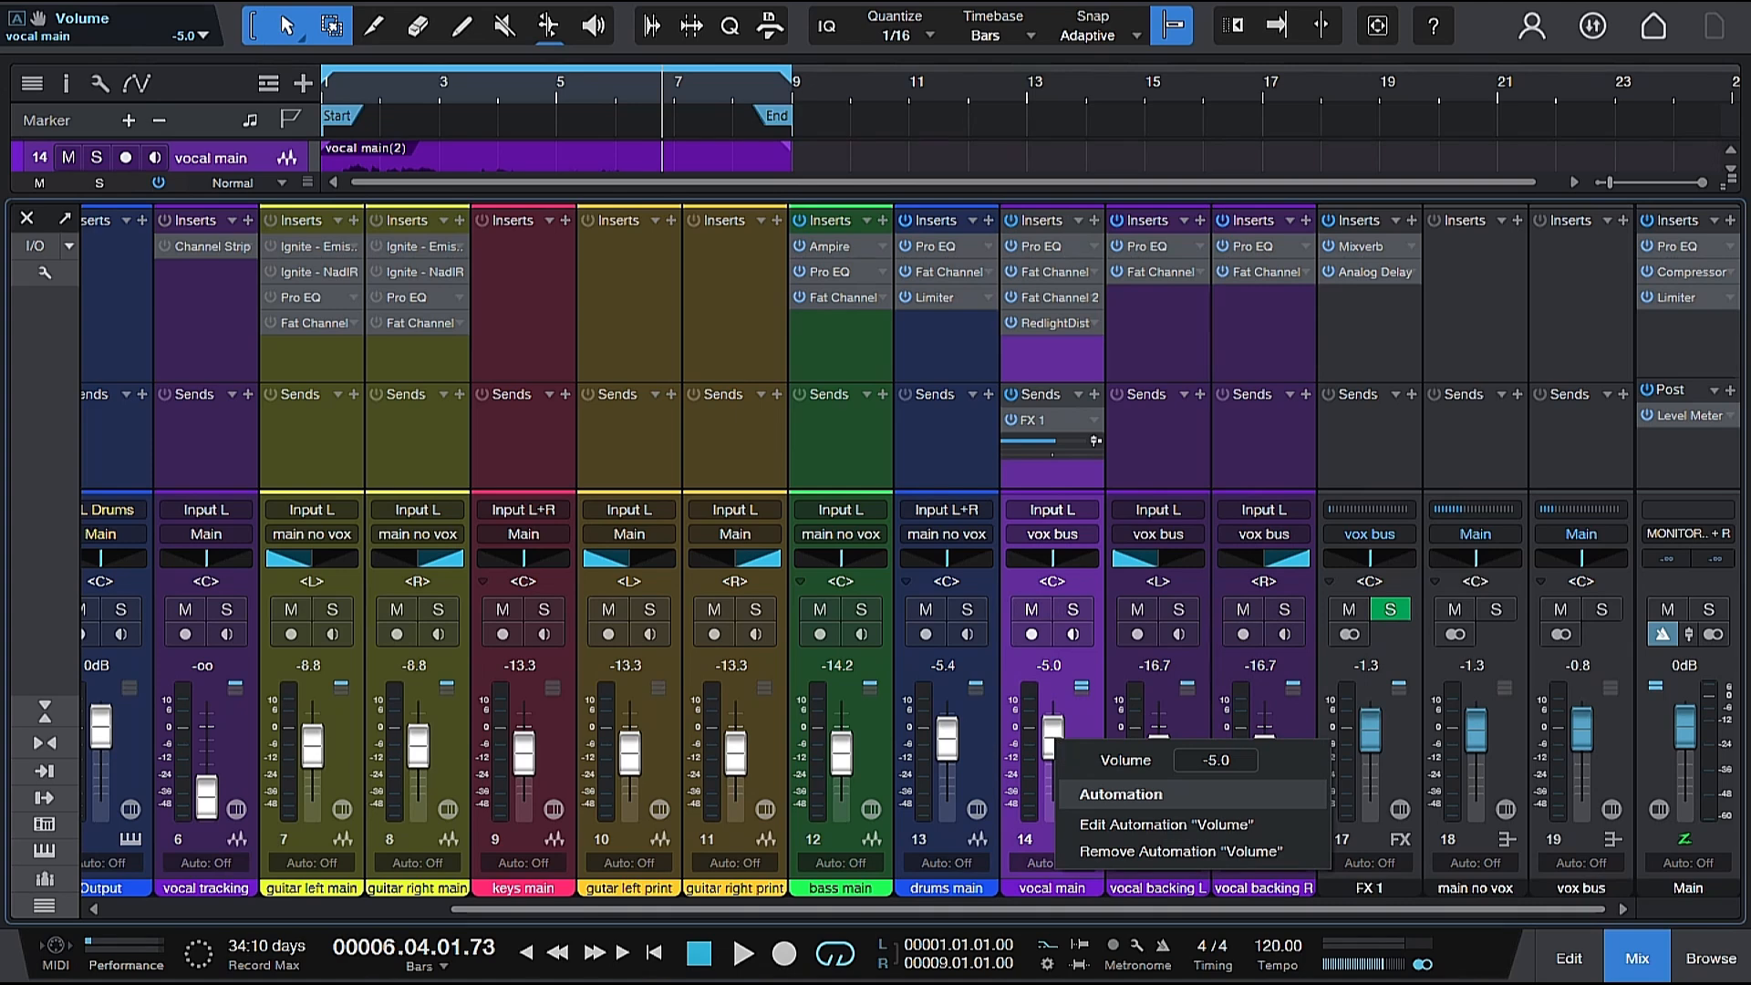
{"action": "left_click", "coordinate": [1108, 825]}
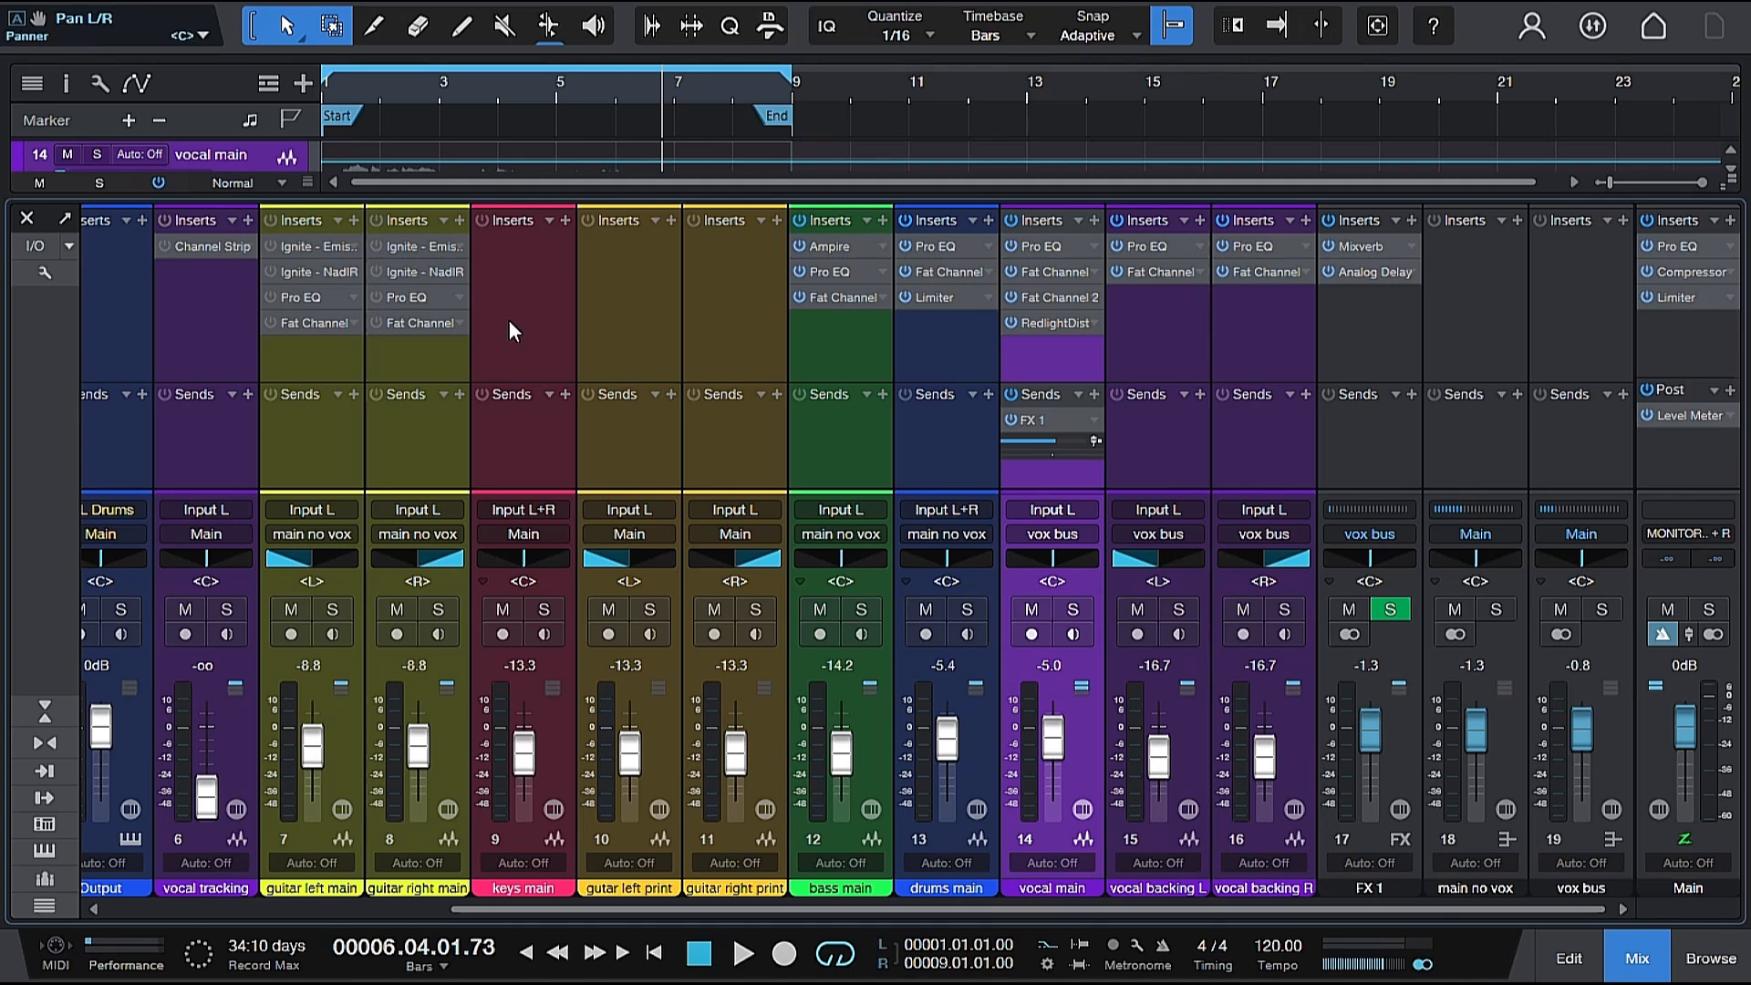
{"action": "left_click", "coordinate": [26, 218]}
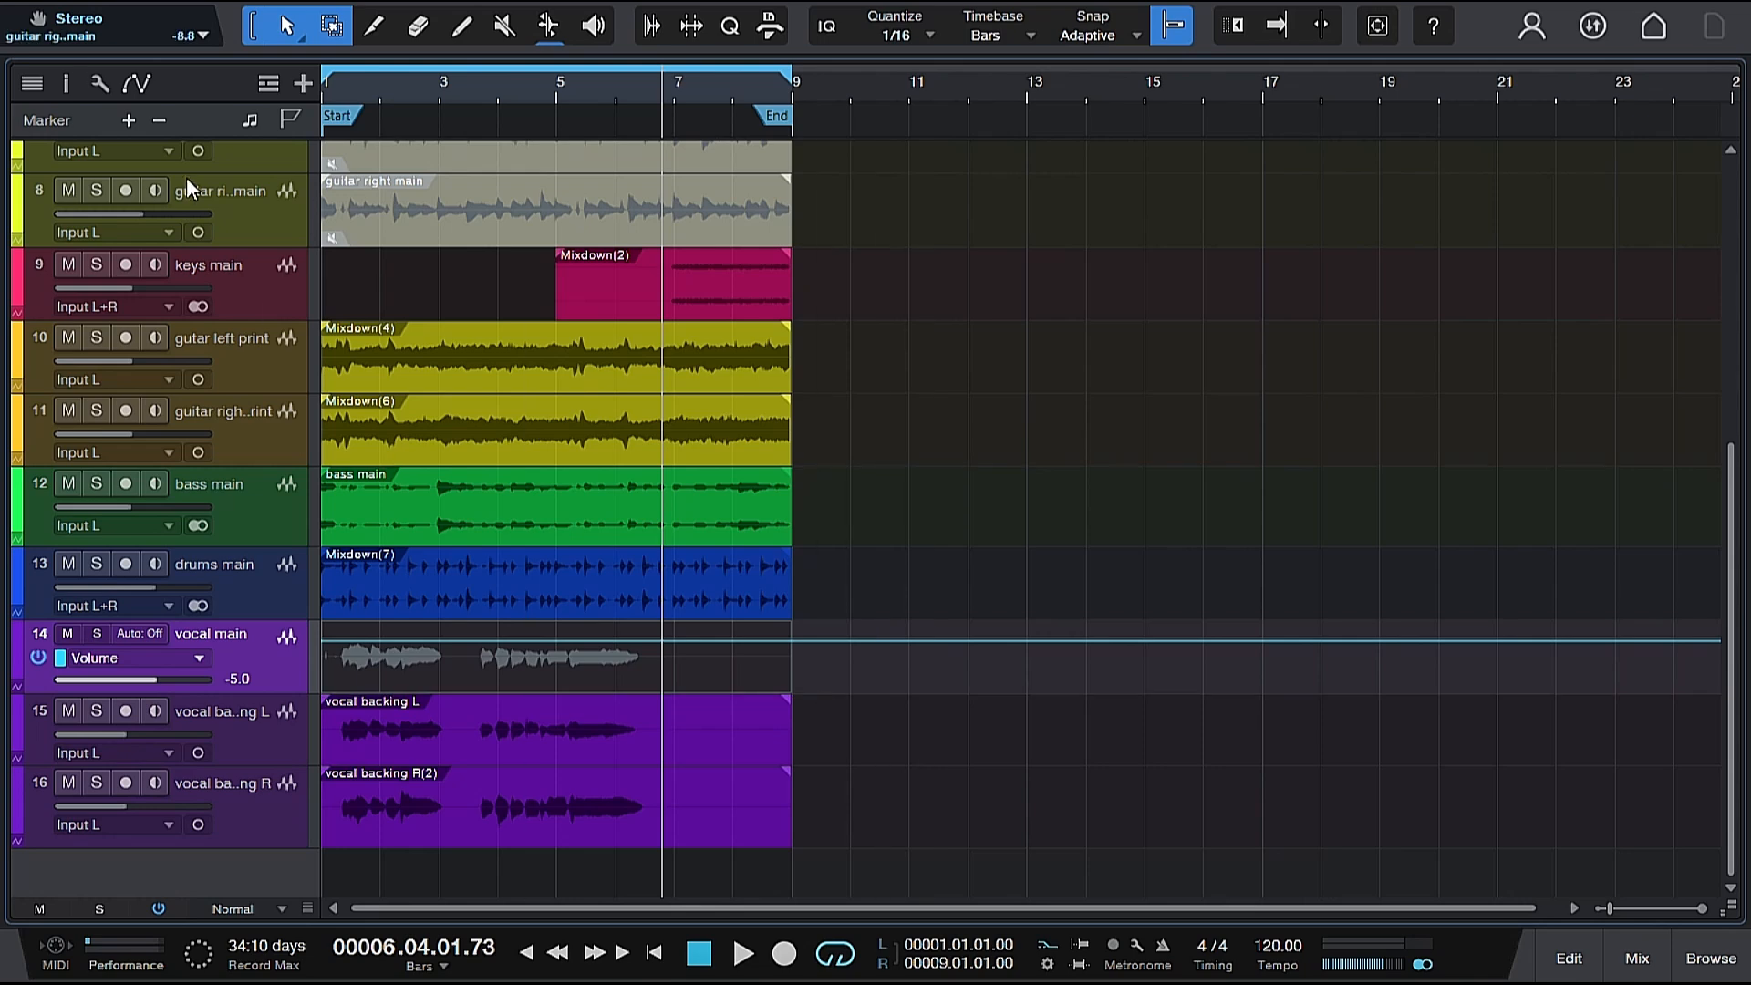
Trim the start of the vocal backing L and vocal backing R clips to bar 3, beat 3.
{"action": "left_click_drag", "start_coordinate": [377, 88], "coordinate": [379, 139]}
{"action": "left_click_drag", "start_coordinate": [547, 908], "coordinate": [485, 908]}
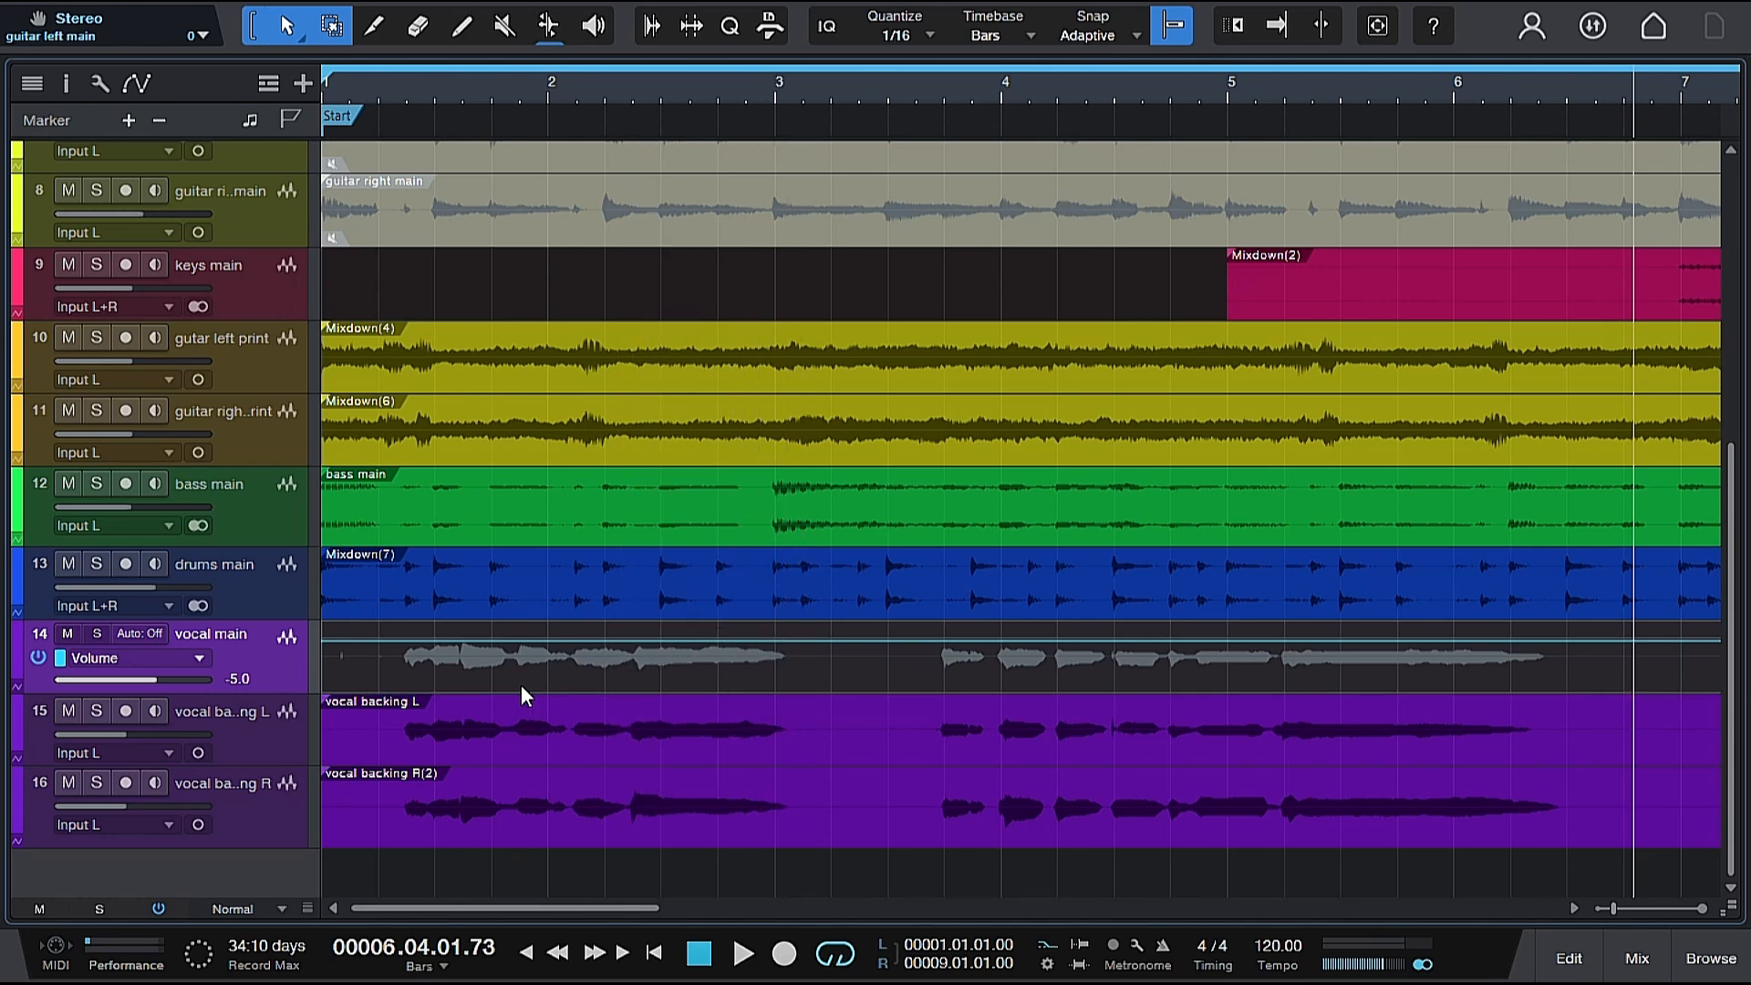
{"action": "left_click", "coordinate": [374, 730]}
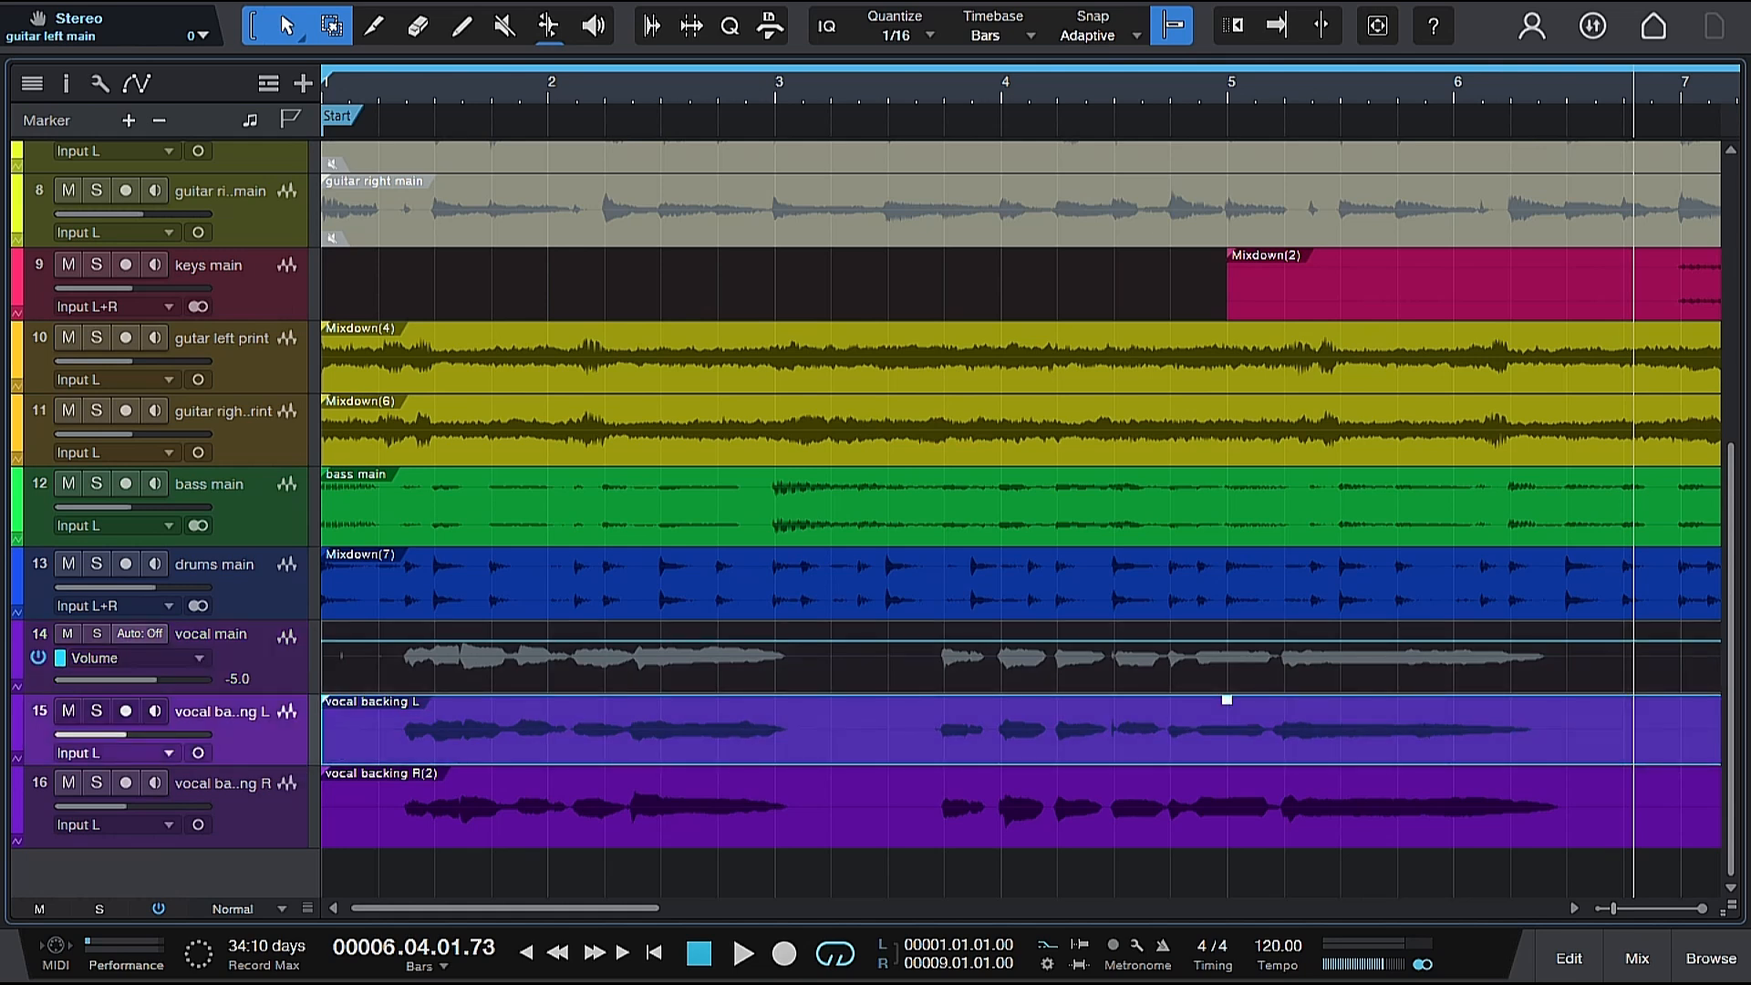
{"action": "left_click_drag", "start_coordinate": [323, 730], "coordinate": [891, 750]}
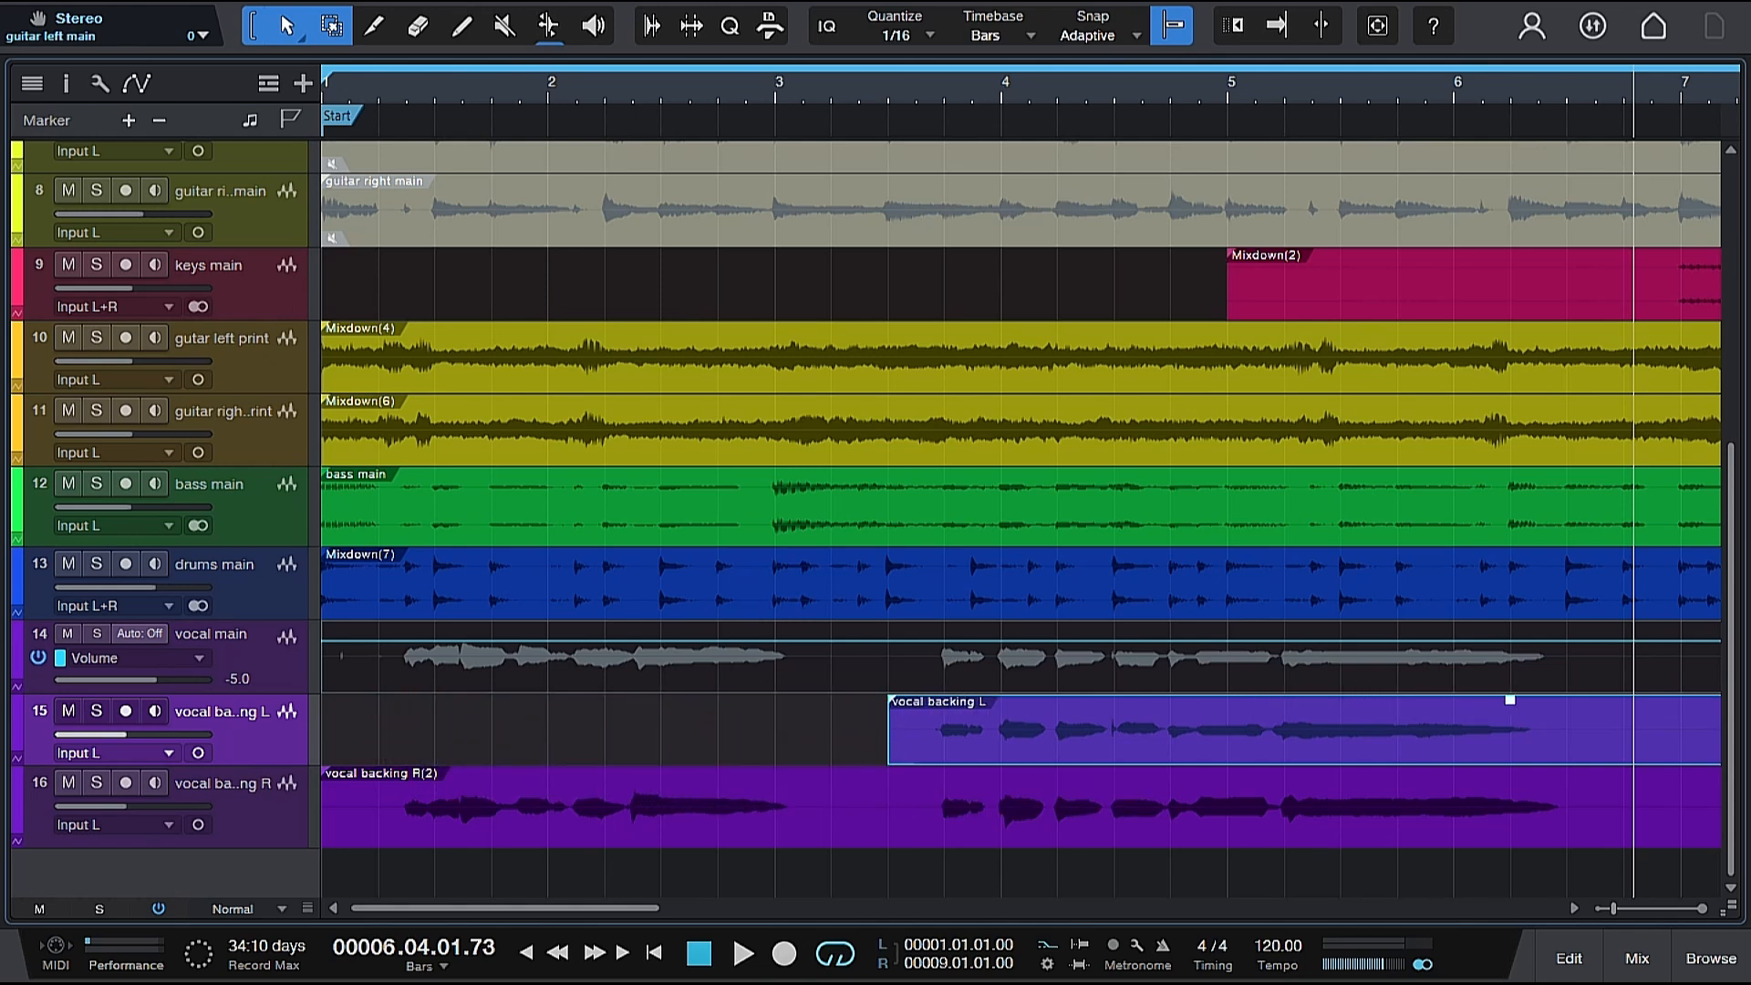
{"action": "left_click", "coordinate": [333, 842]}
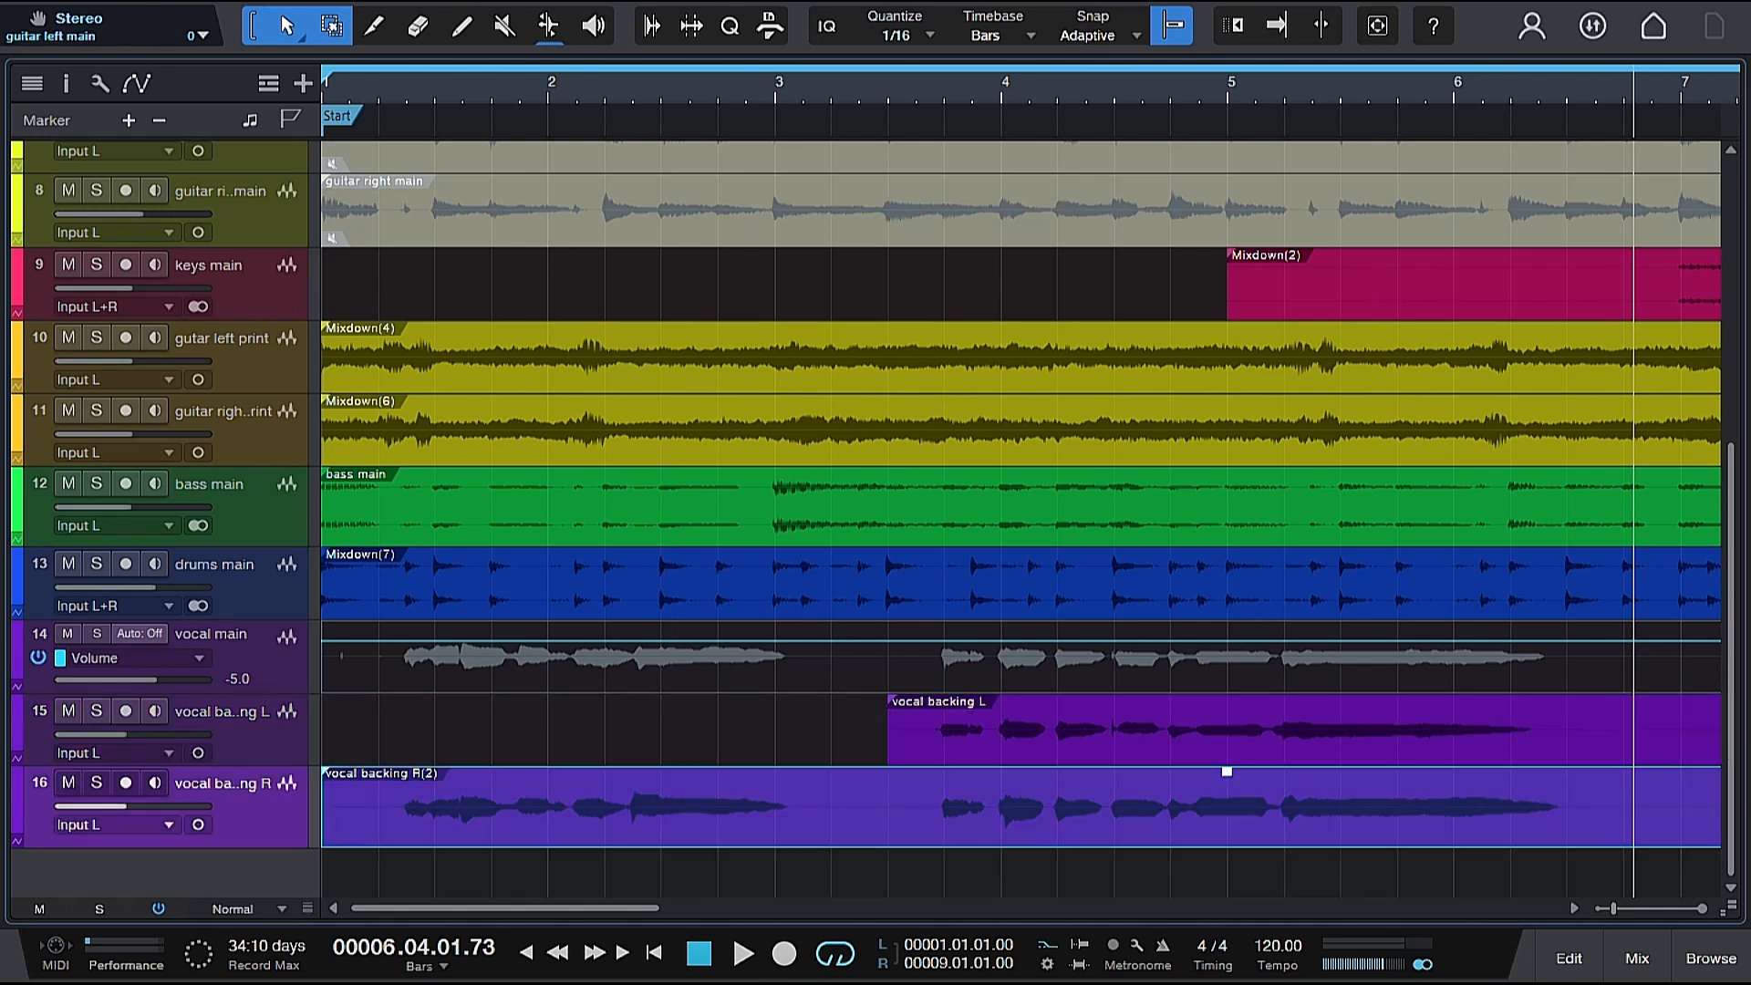
{"action": "left_click_drag", "start_coordinate": [328, 821], "coordinate": [889, 810]}
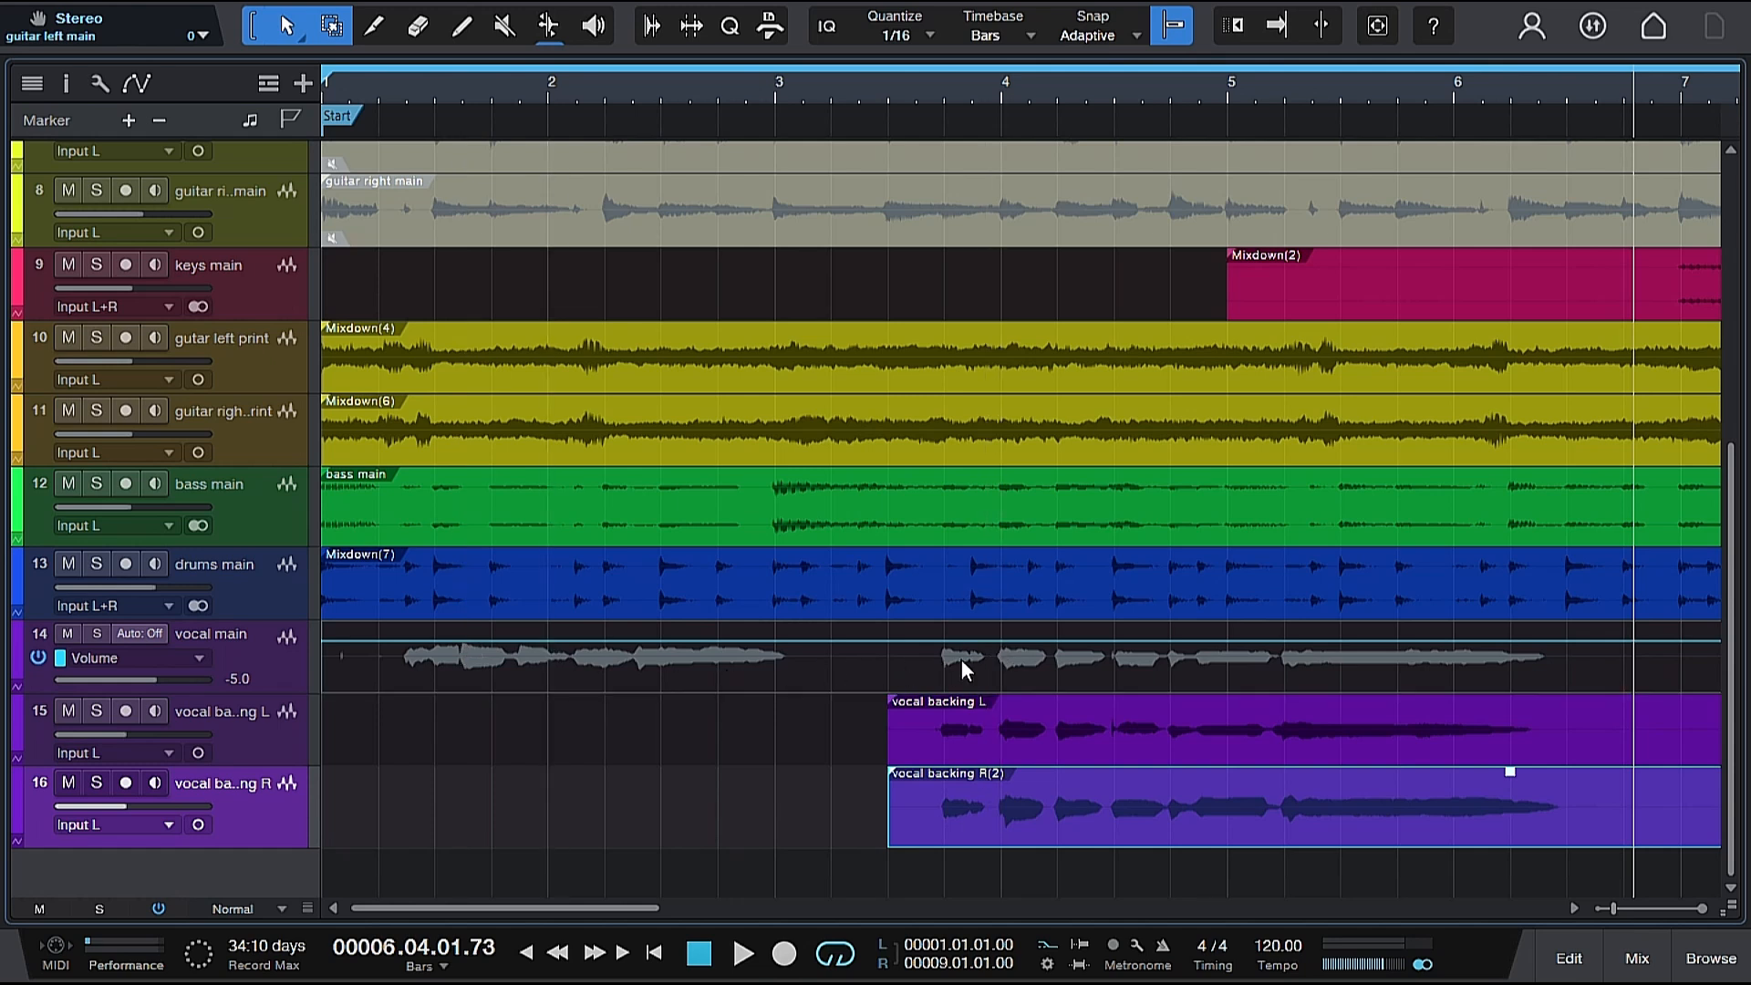
Play the arrangement from about bar 3, and play it again from the start to hear the trimmed backing vocals enter.
{"action": "left_click", "coordinate": [832, 84]}
{"action": "key", "text": "space"}
{"action": "left_click", "coordinate": [829, 77]}
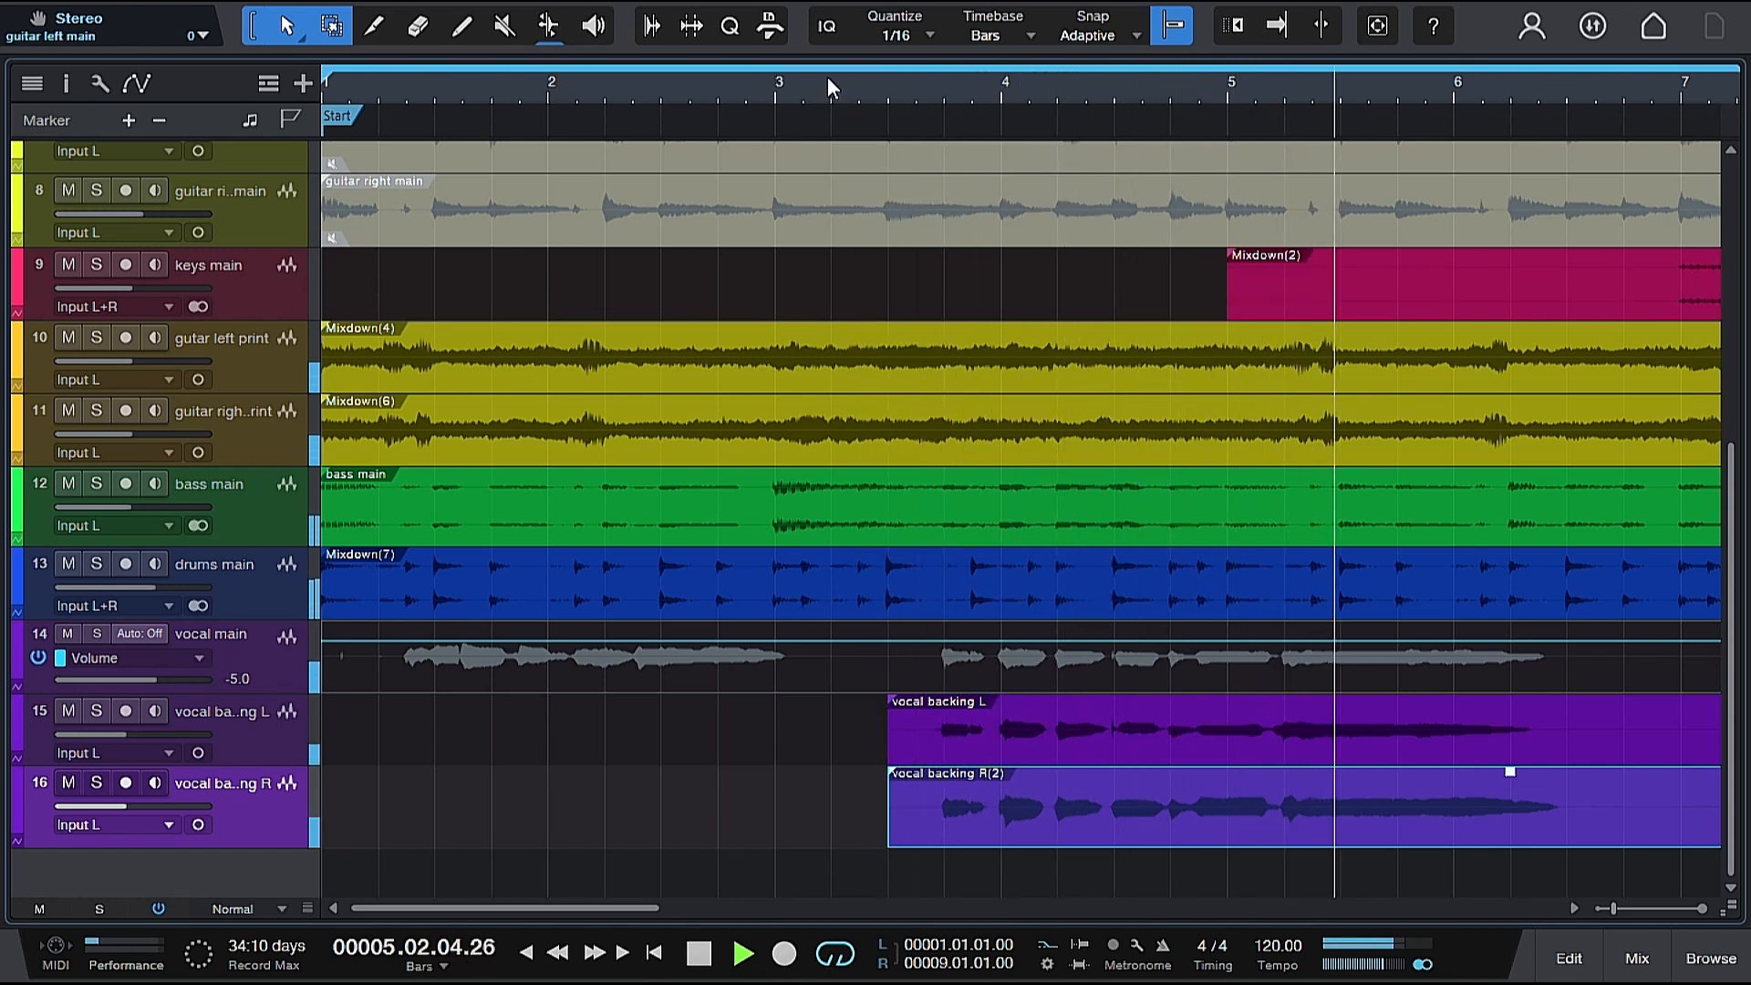
{"action": "key", "text": "space"}
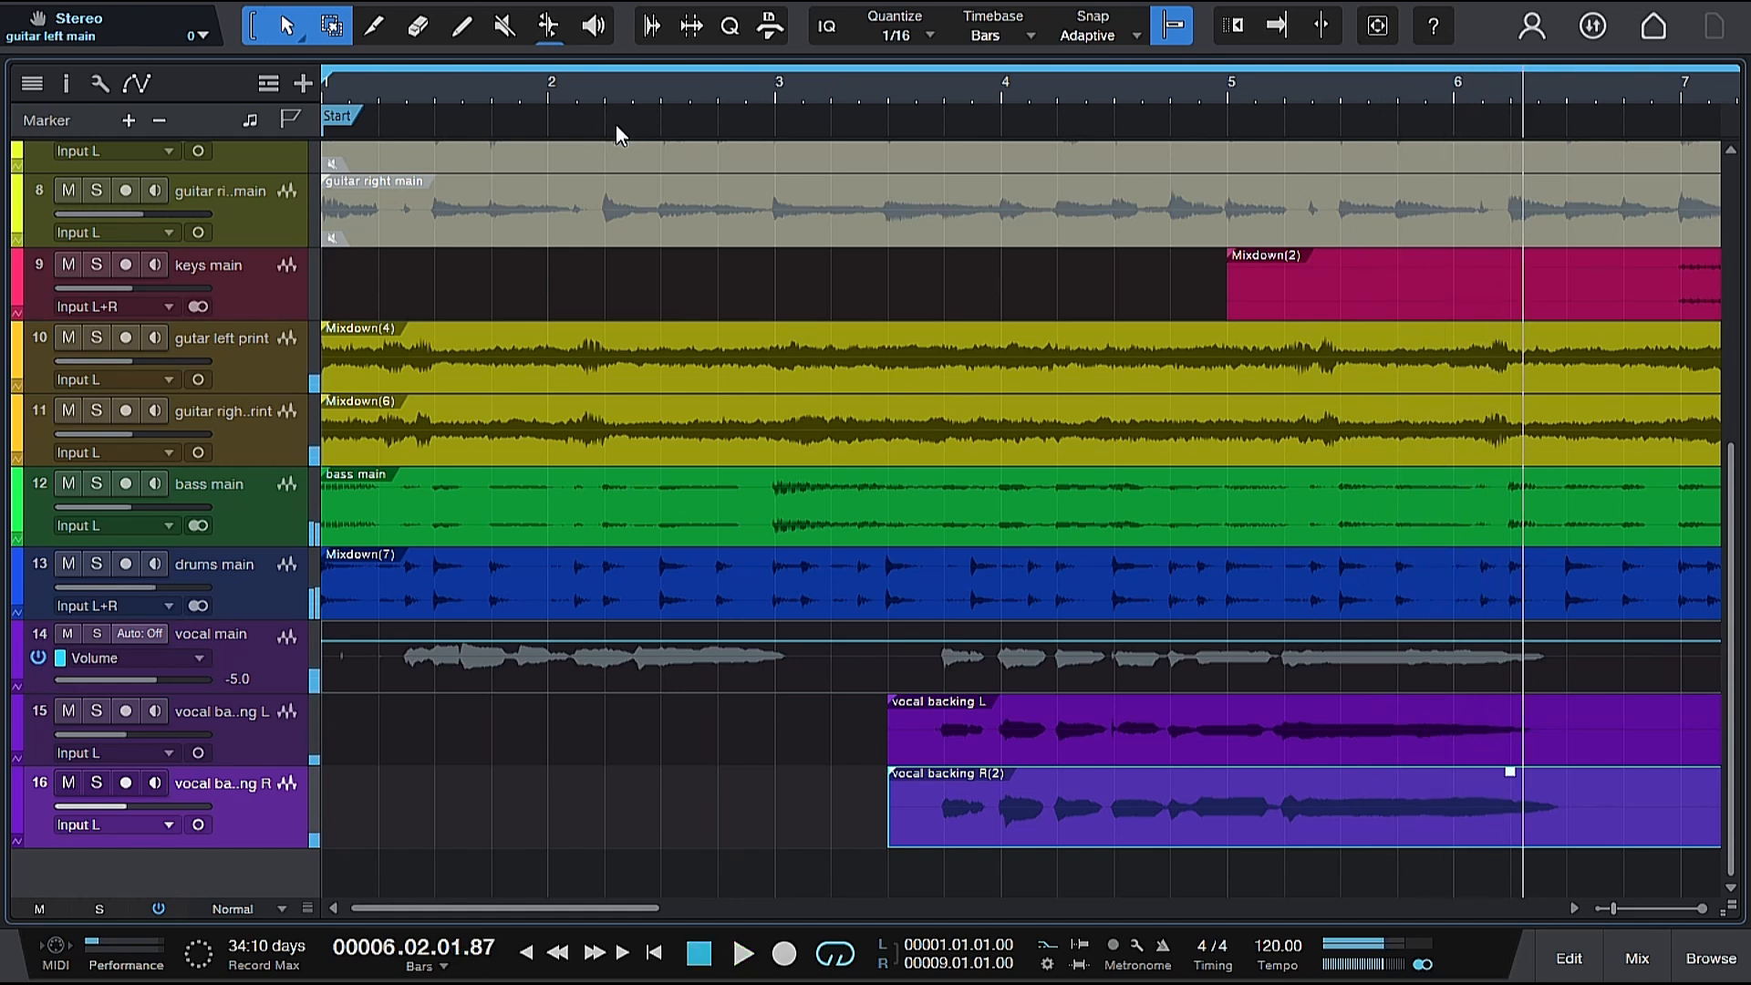
{"action": "left_click", "coordinate": [335, 90]}
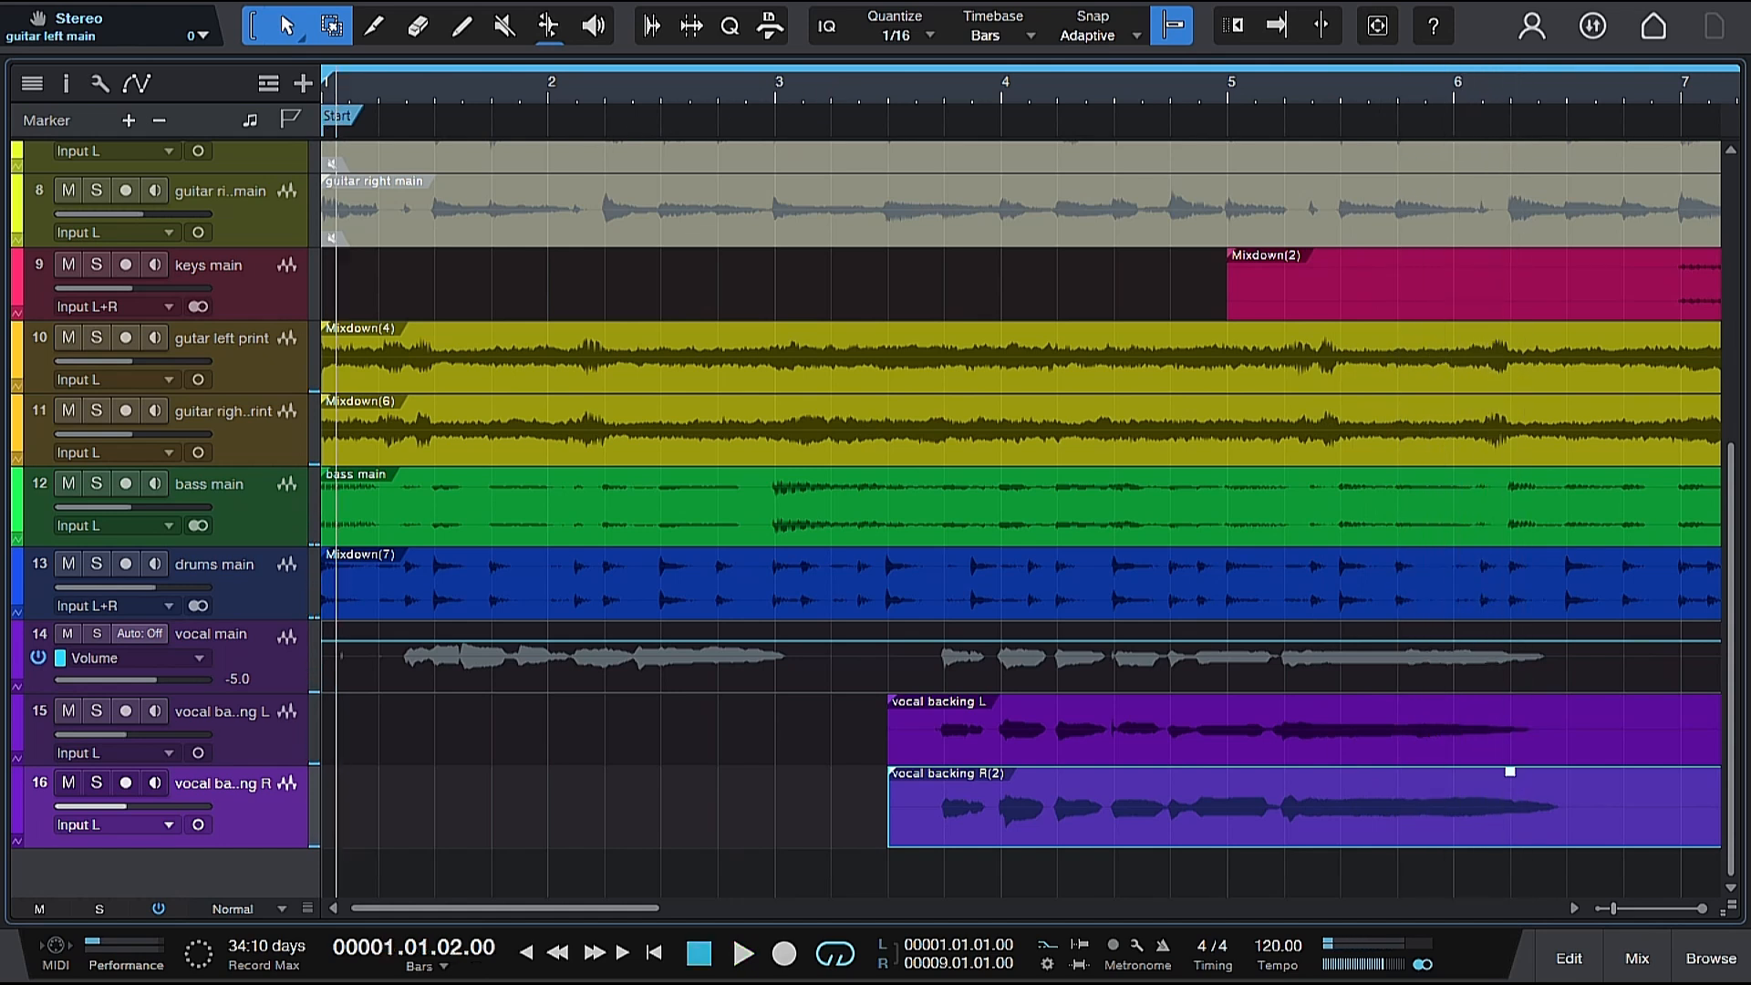
{"action": "key", "text": "space"}
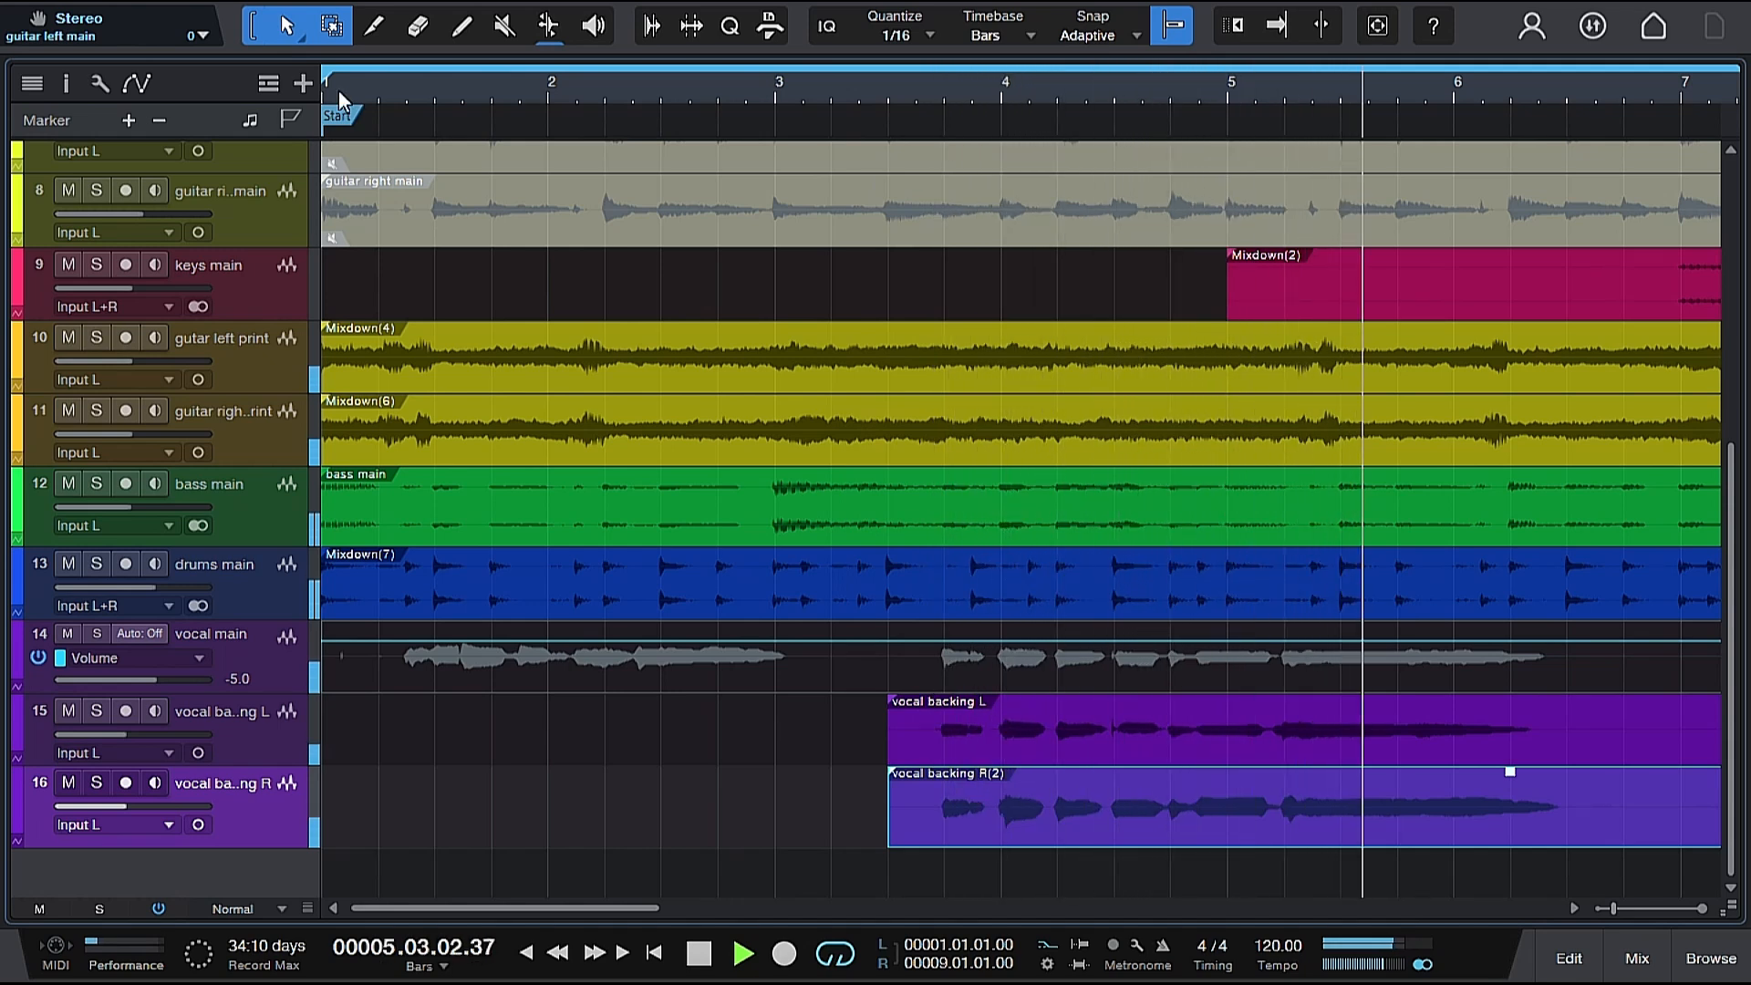
{"action": "key", "text": "space"}
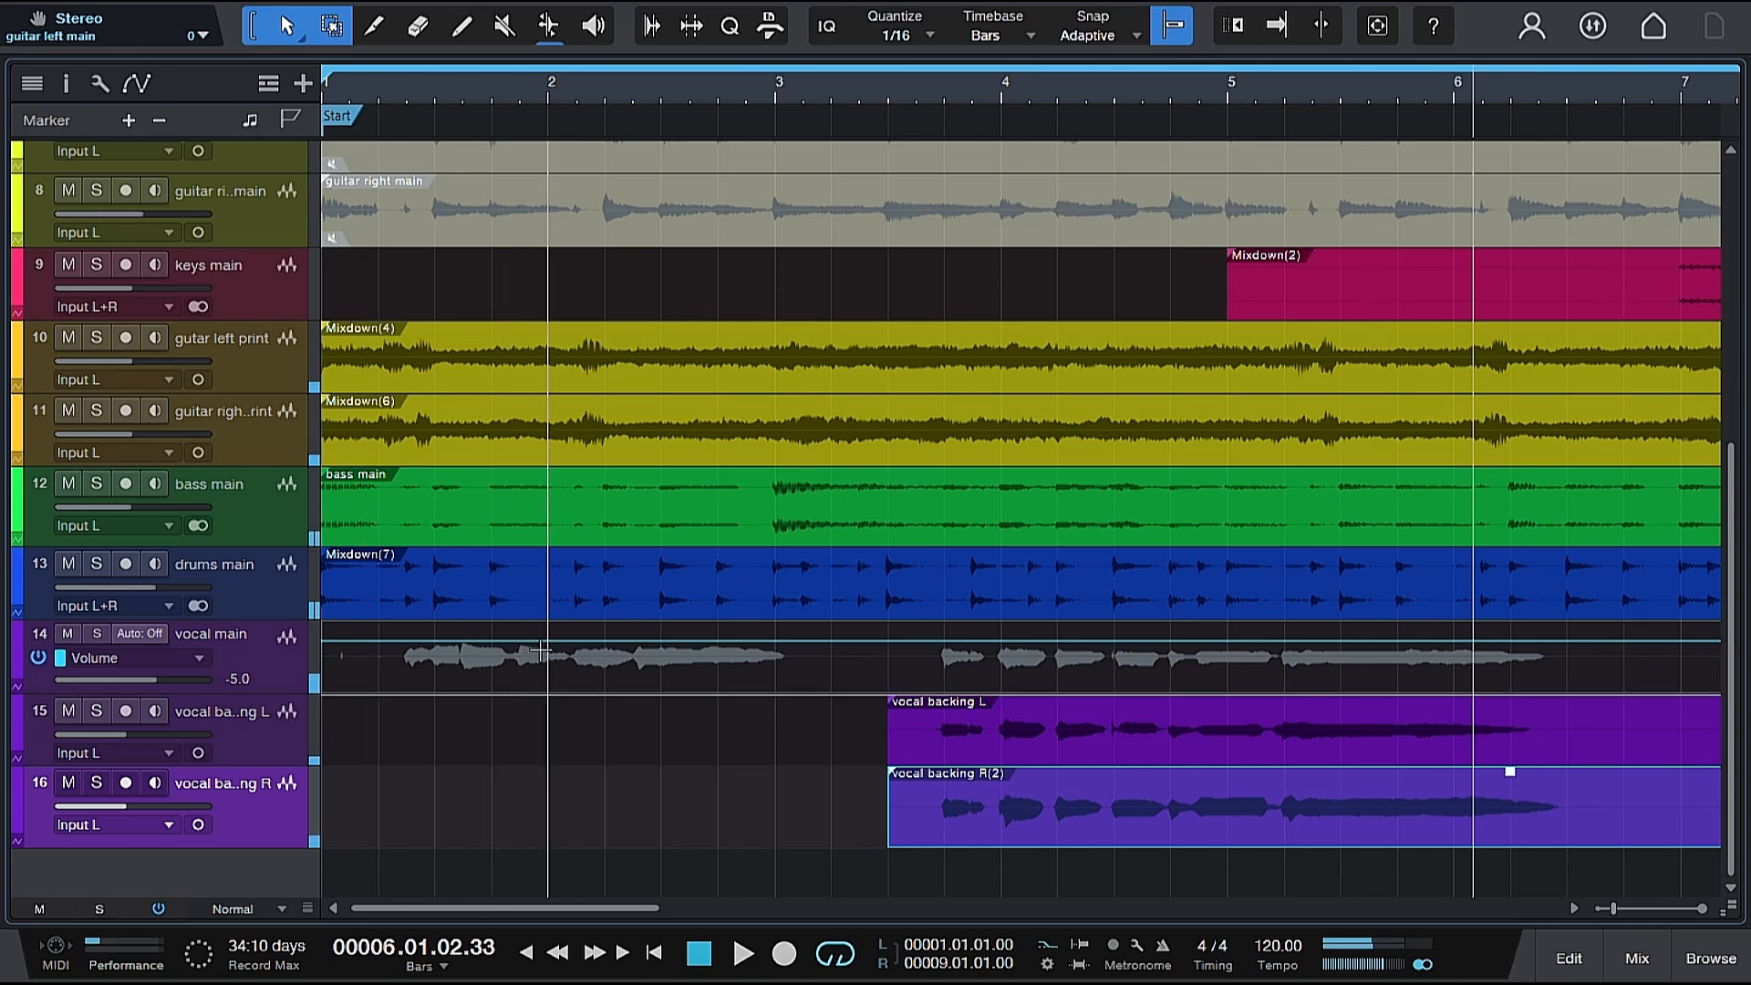
Add a volume automation point at 3.2 on the vocal main track and undo it.
{"action": "left_click_drag", "start_coordinate": [587, 86], "coordinate": [591, 110]}
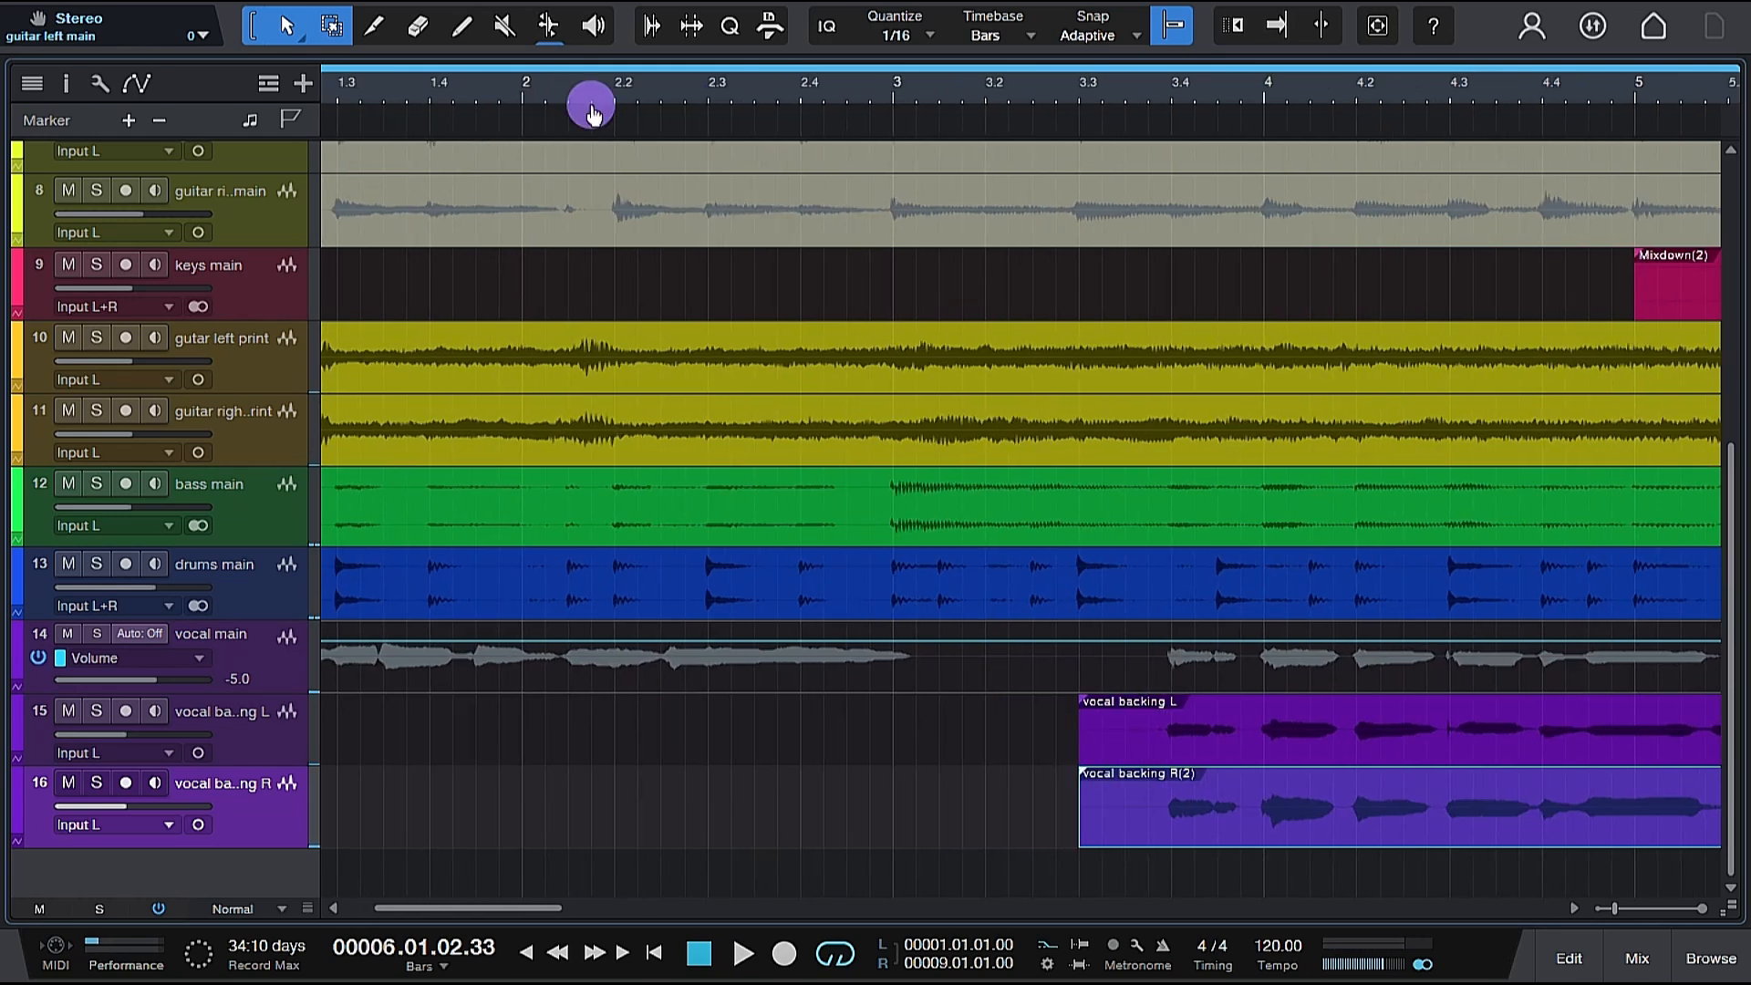
{"action": "left_click", "coordinate": [993, 653]}
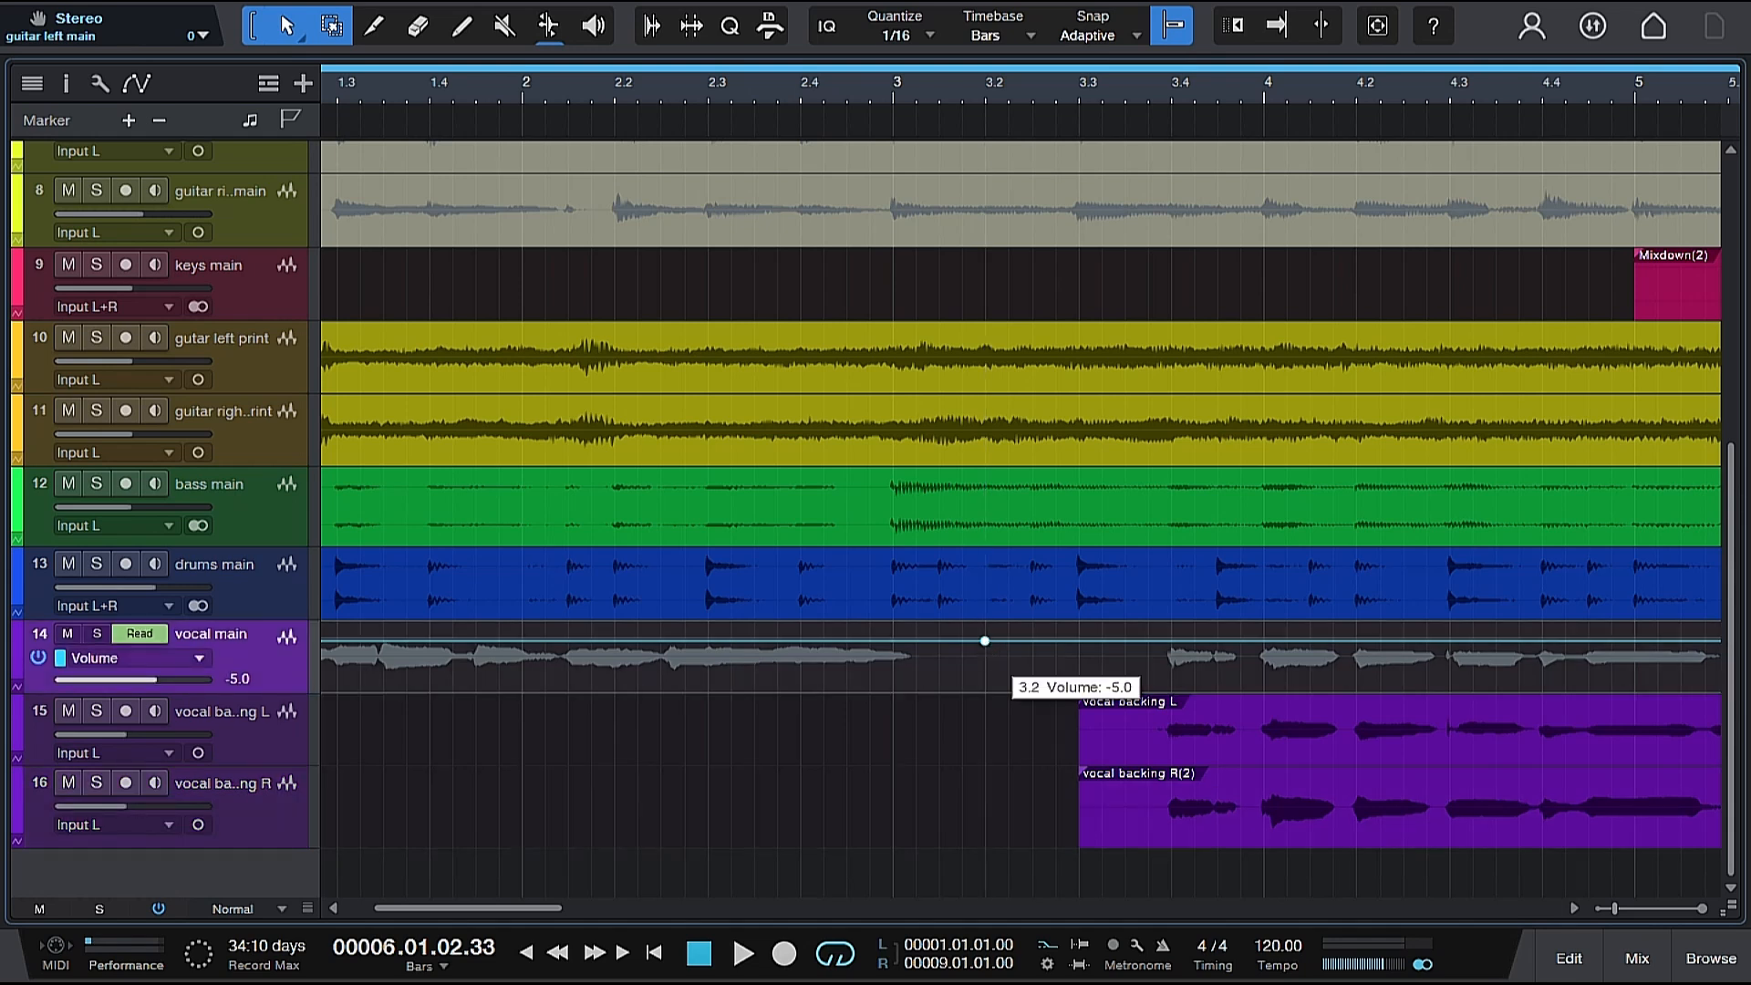
{"action": "key", "text": "ctrl+z"}
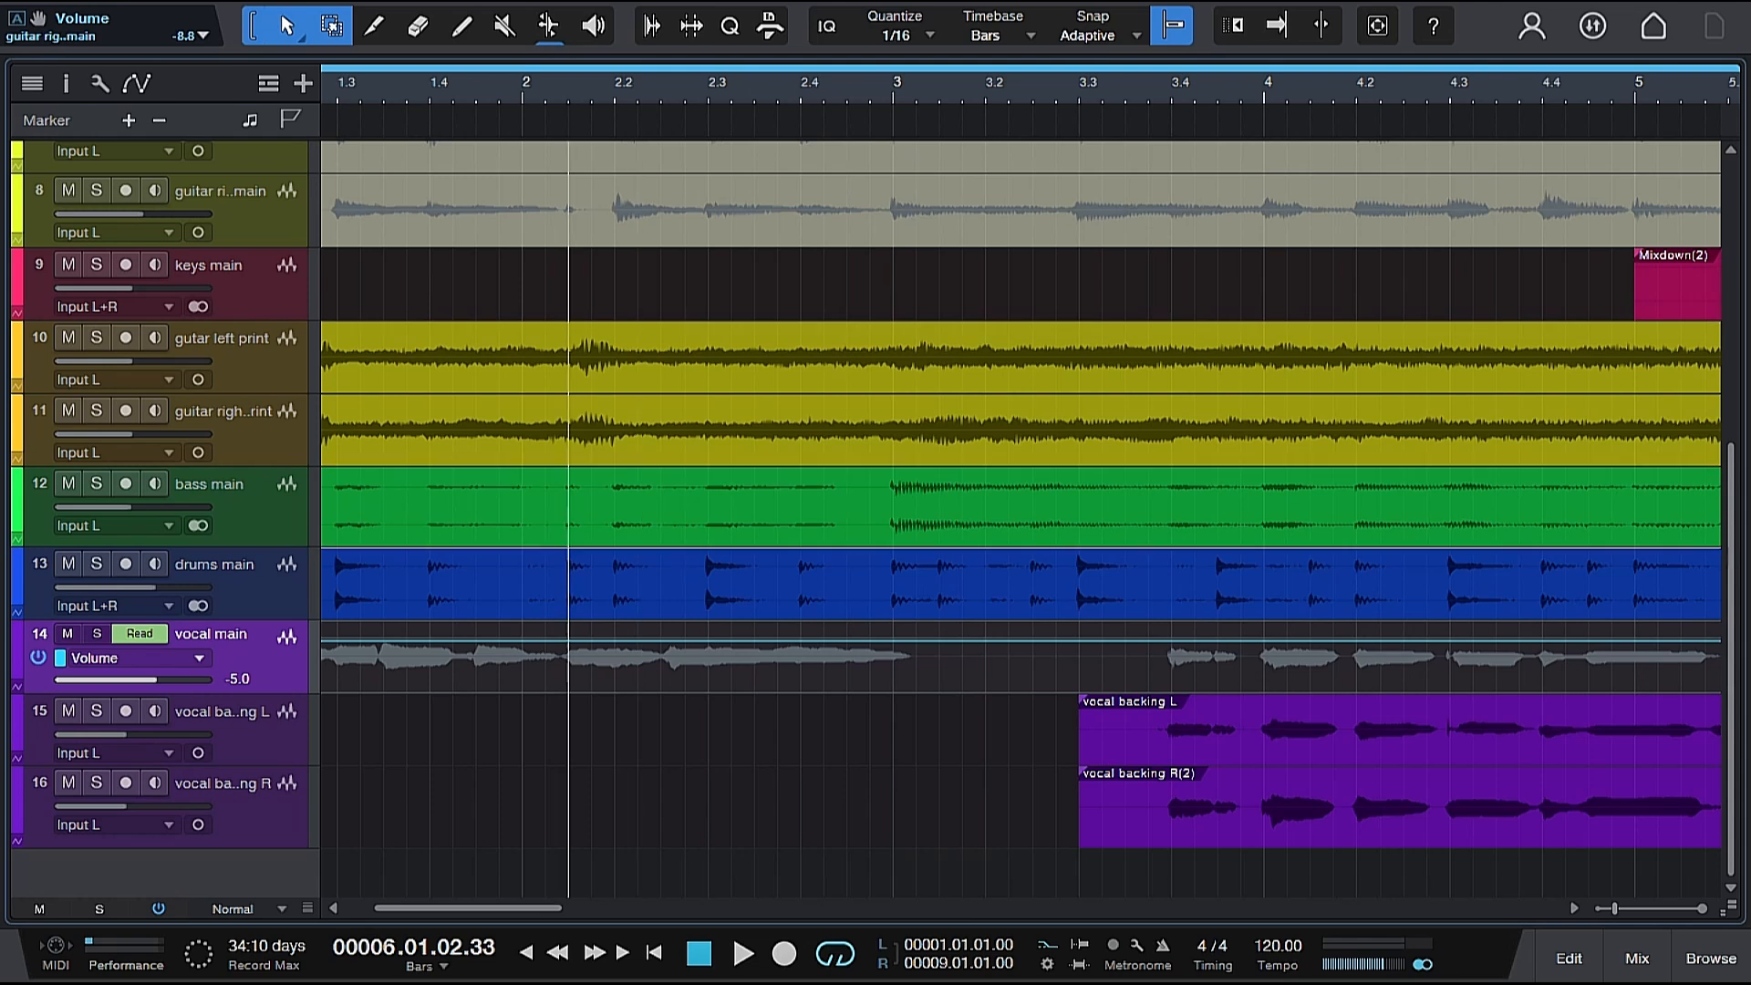
Enlarge the vocal main track and add volume points at 3.1.3 and 3.1.4, raising the 3.1.3 point to -2.4 dB.
{"action": "left_click_drag", "start_coordinate": [262, 699], "coordinate": [258, 880]}
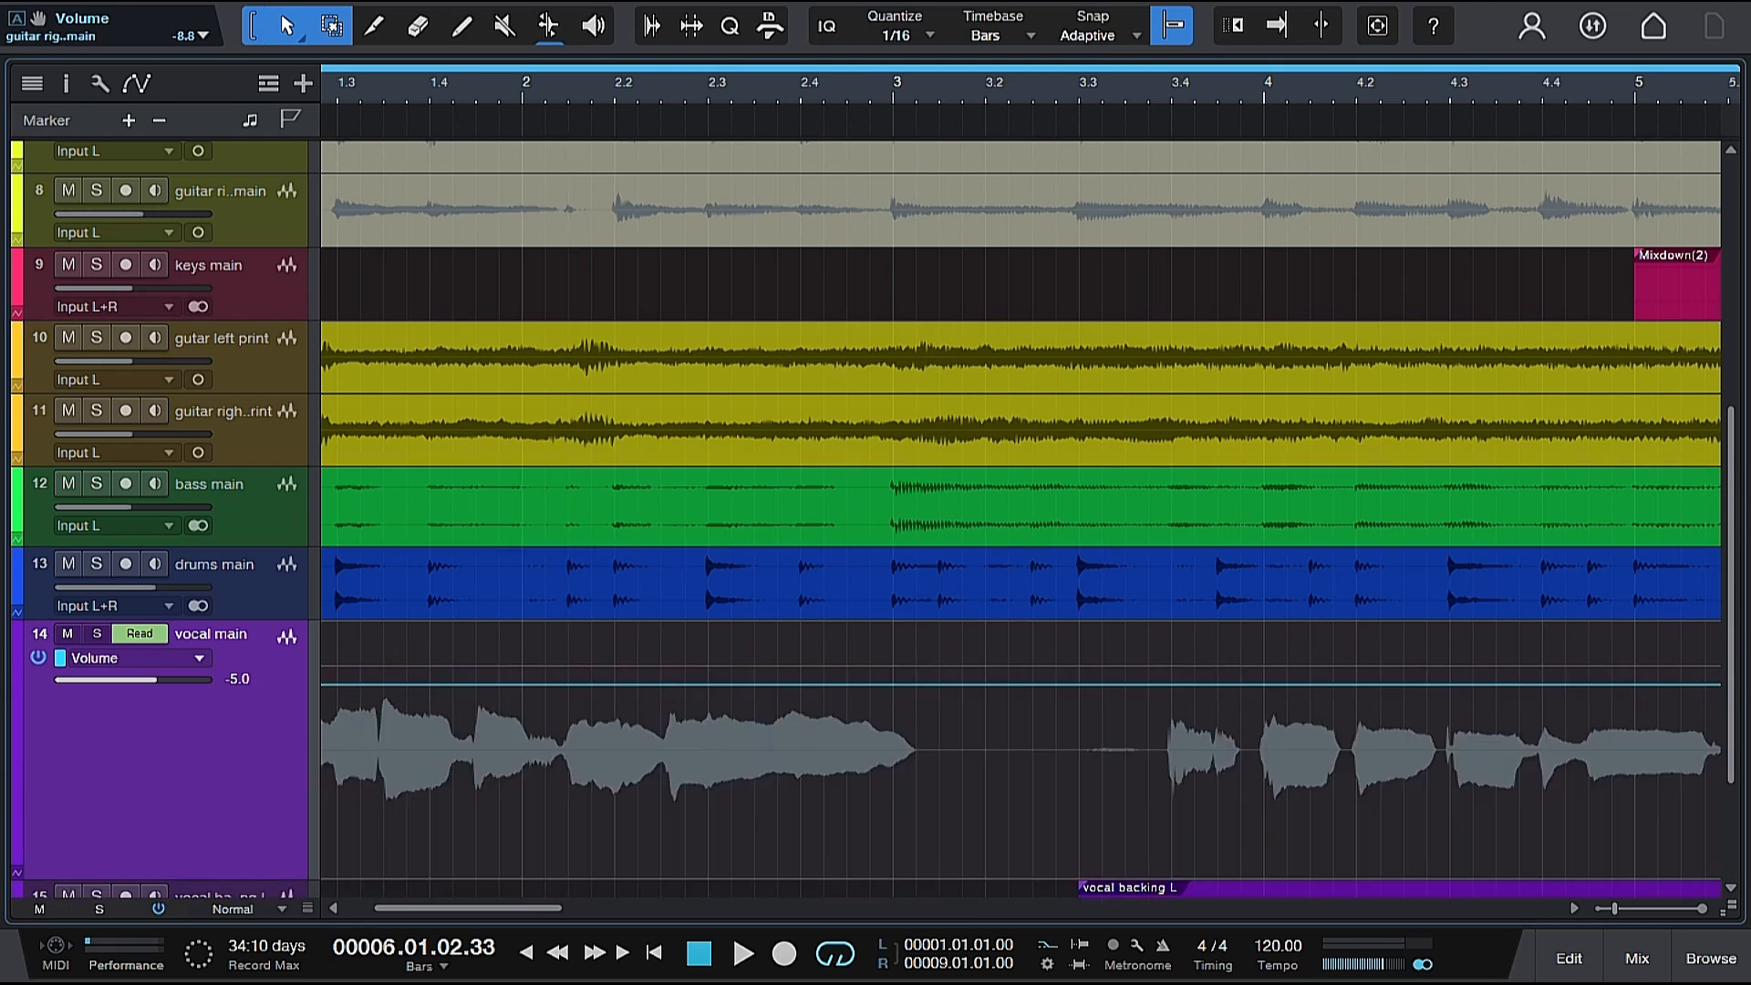
{"action": "left_click", "coordinate": [960, 685]}
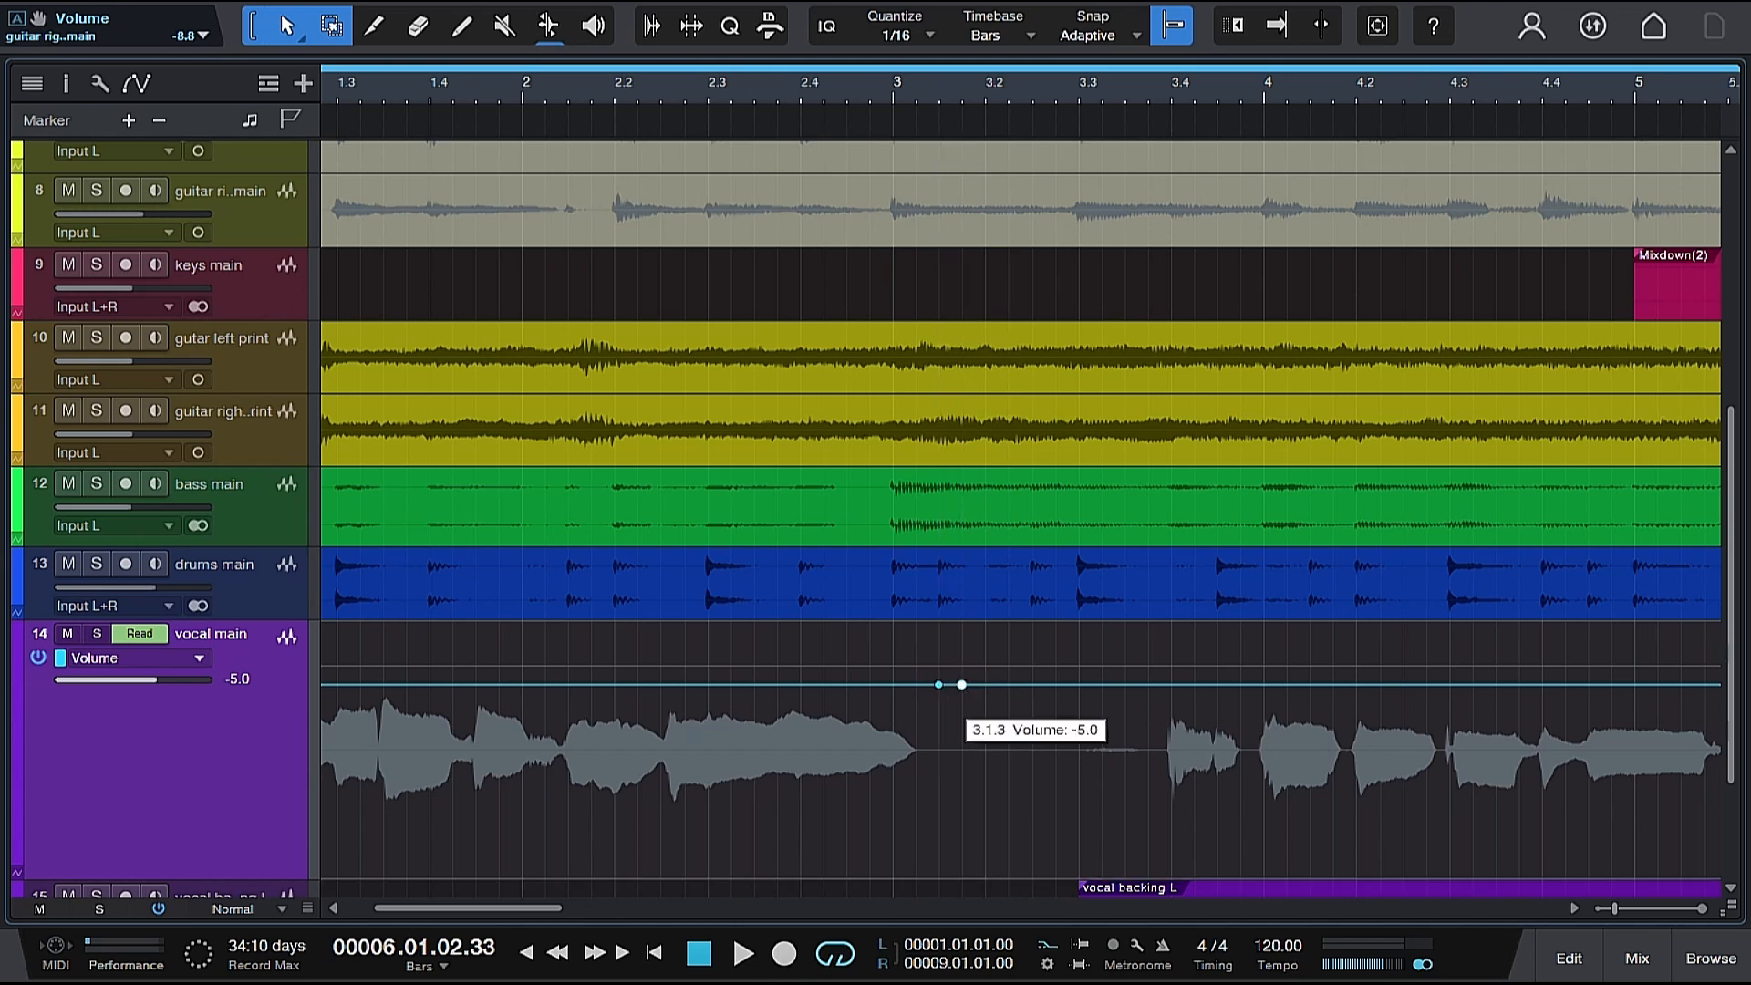
{"action": "left_click", "coordinate": [939, 686]}
{"action": "left_click_drag", "start_coordinate": [939, 690], "coordinate": [941, 683]}
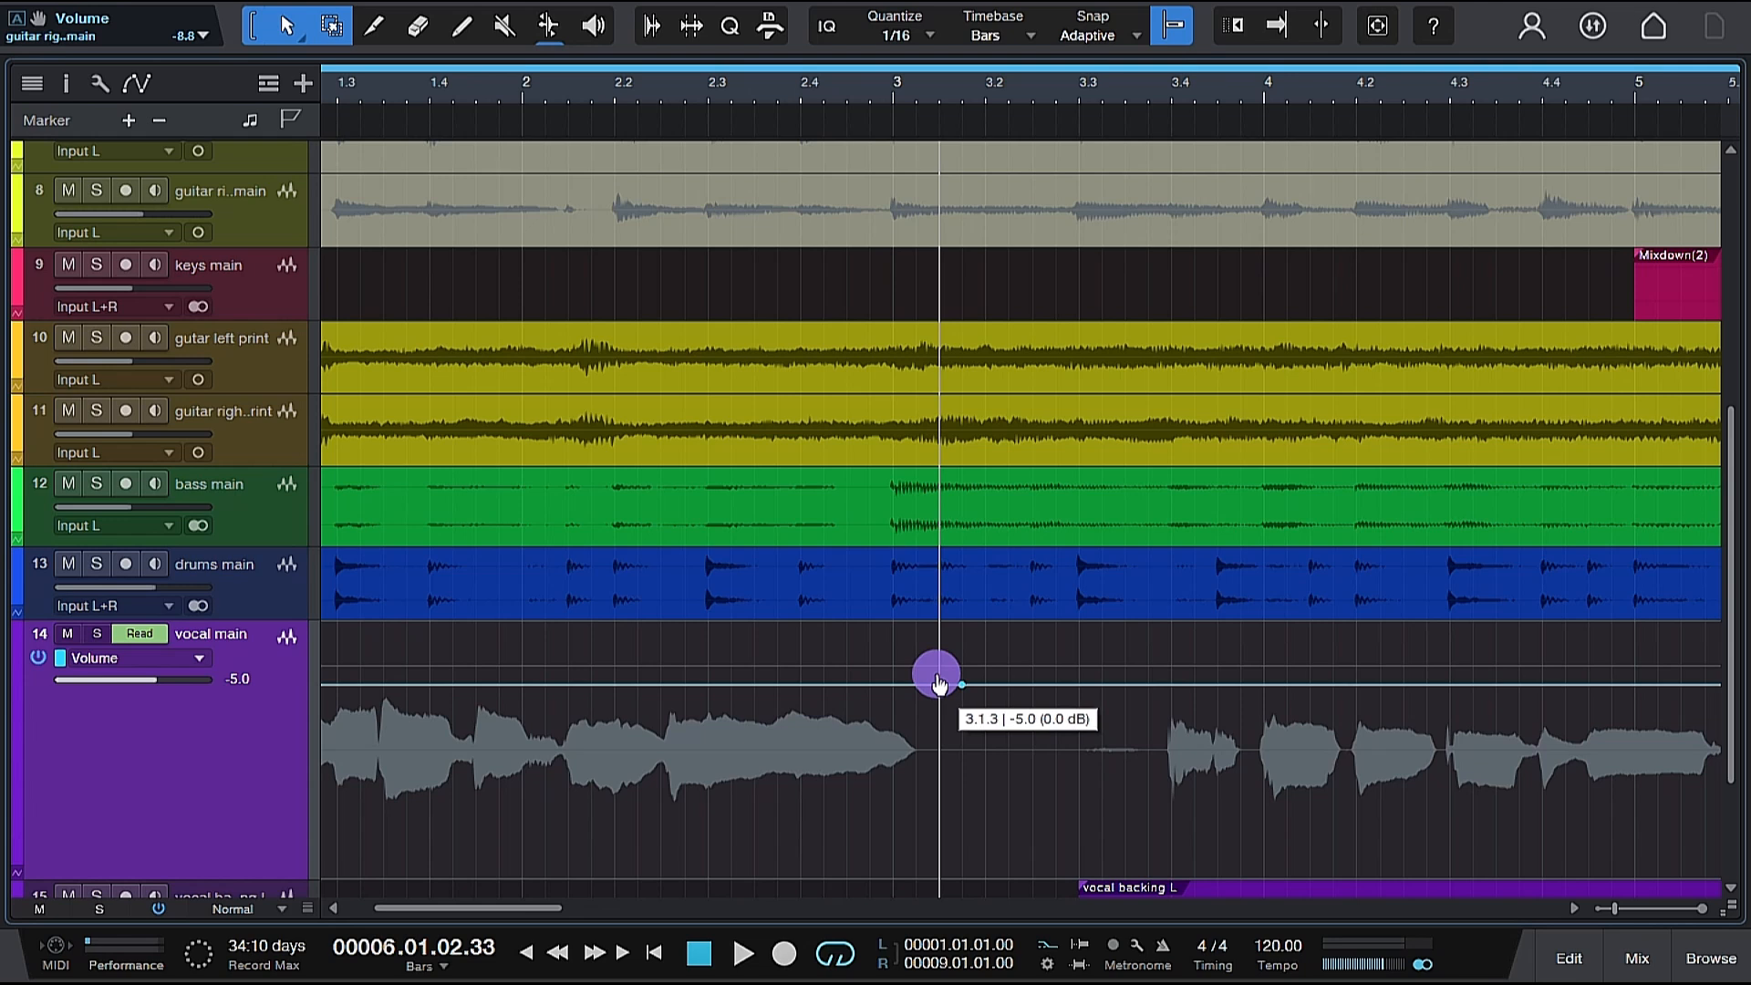
{"action": "mouse_move", "coordinate": [940, 682]}
{"action": "left_mouse_down"}
{"action": "mouse_move", "coordinate": [939, 657]}
{"action": "mouse_move", "coordinate": [939, 676]}
{"action": "left_mouse_up"}
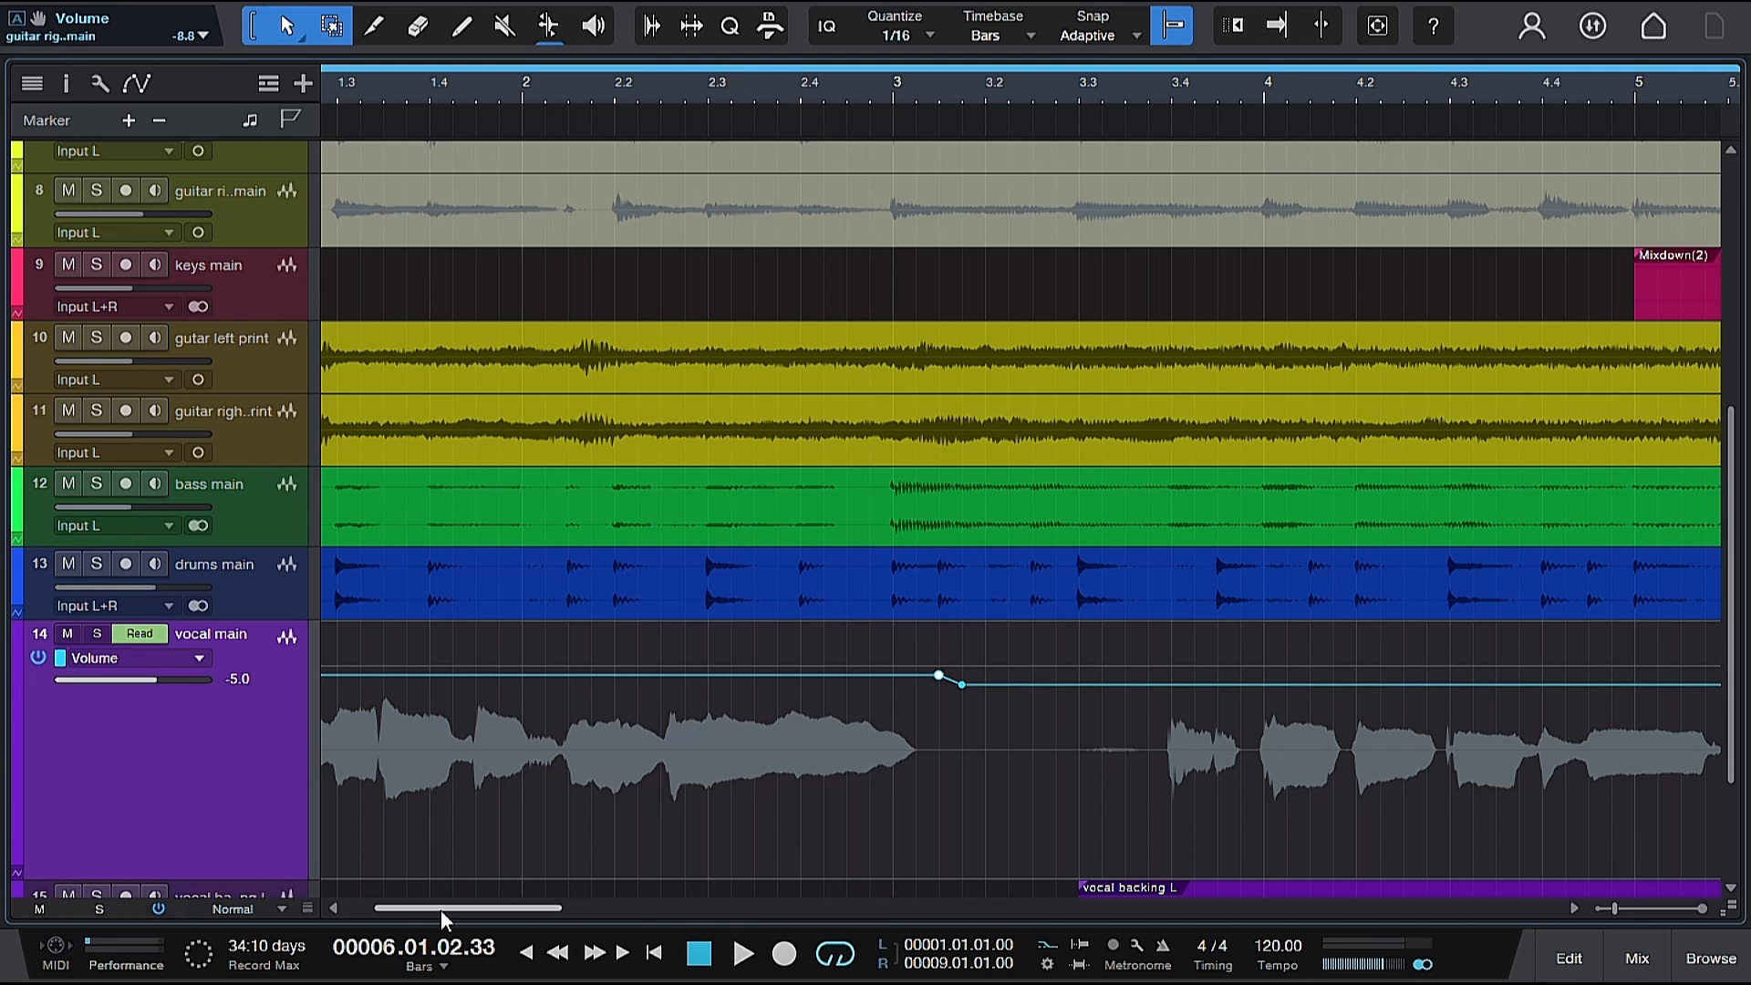
Play the arrangement from the start to hear the vocal main volume change around bar 3.
{"action": "left_click_drag", "start_coordinate": [458, 909], "coordinate": [434, 908]}
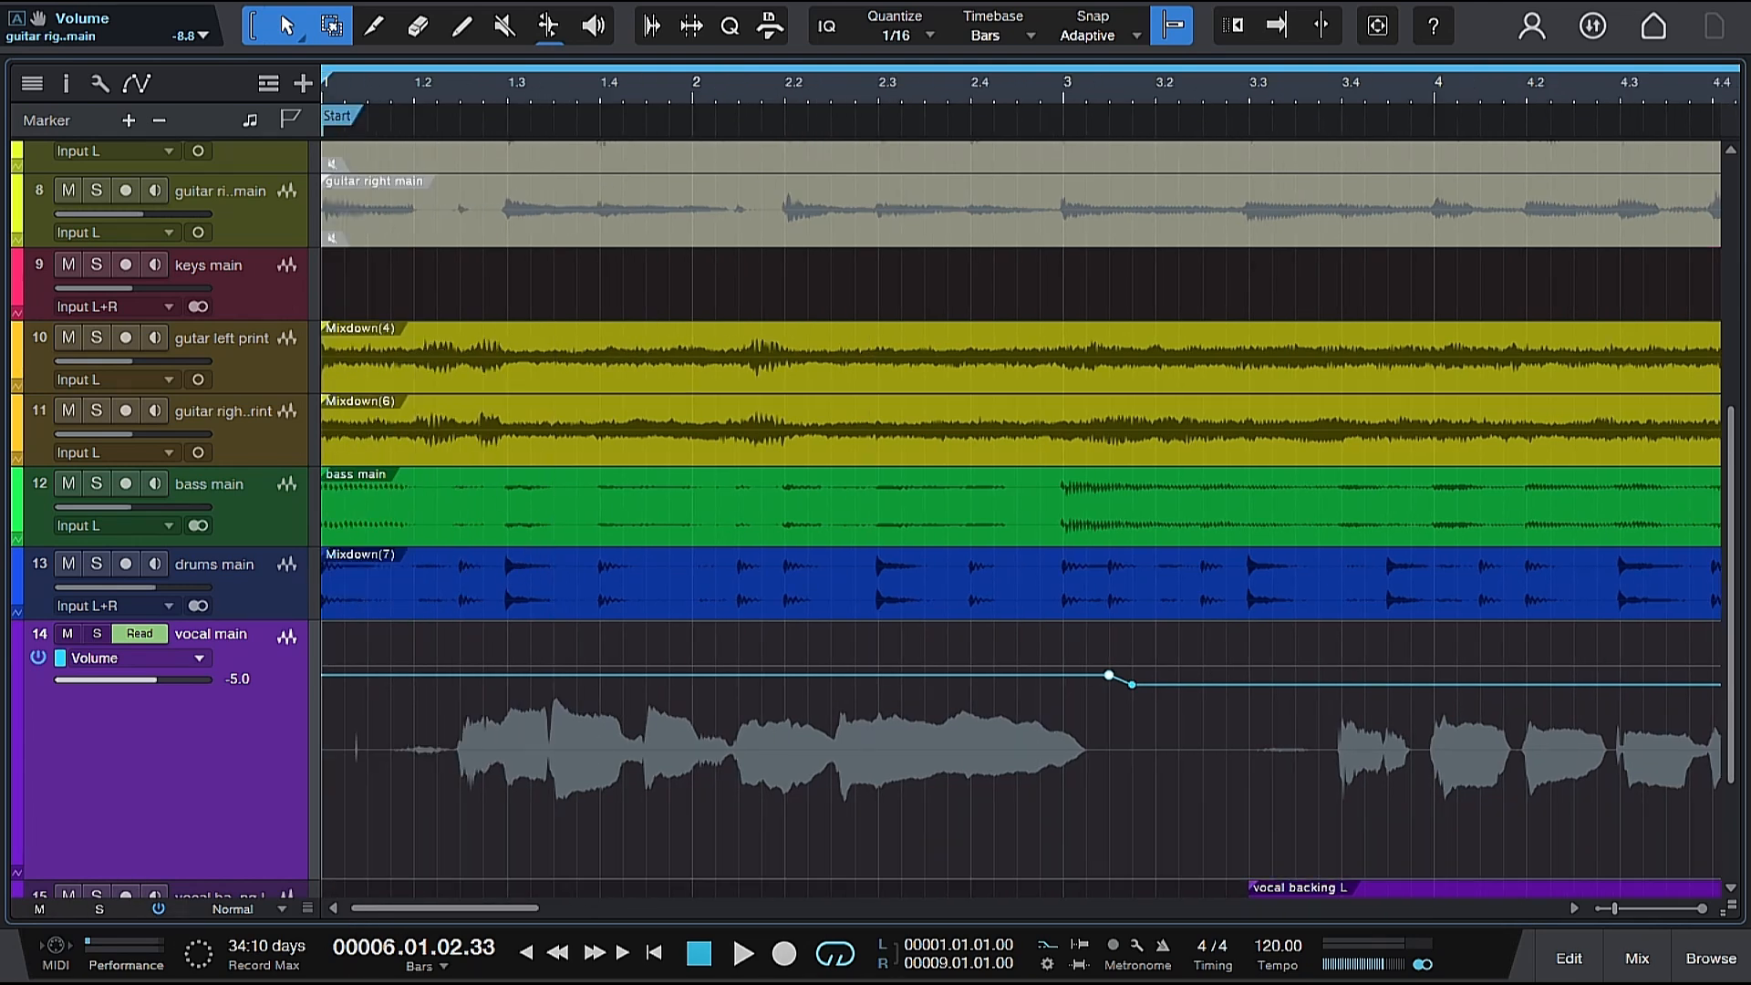
{"action": "left_click", "coordinate": [338, 96]}
{"action": "key", "text": "space"}
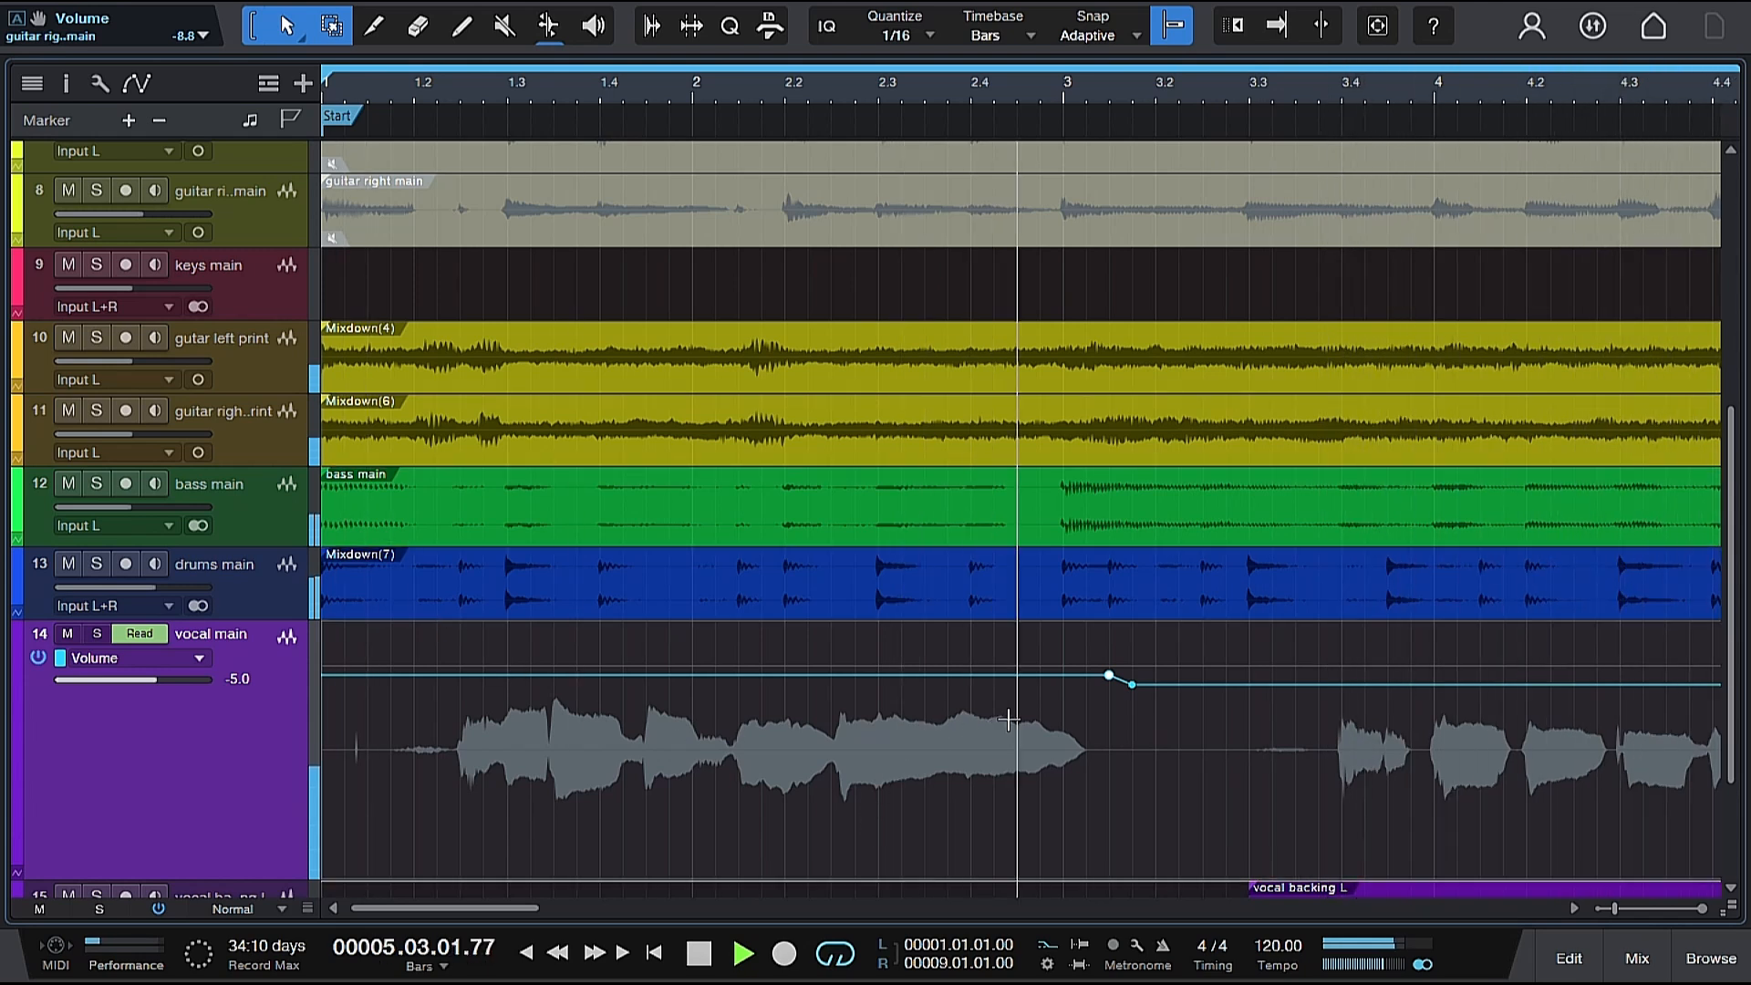
{"action": "key", "text": "space"}
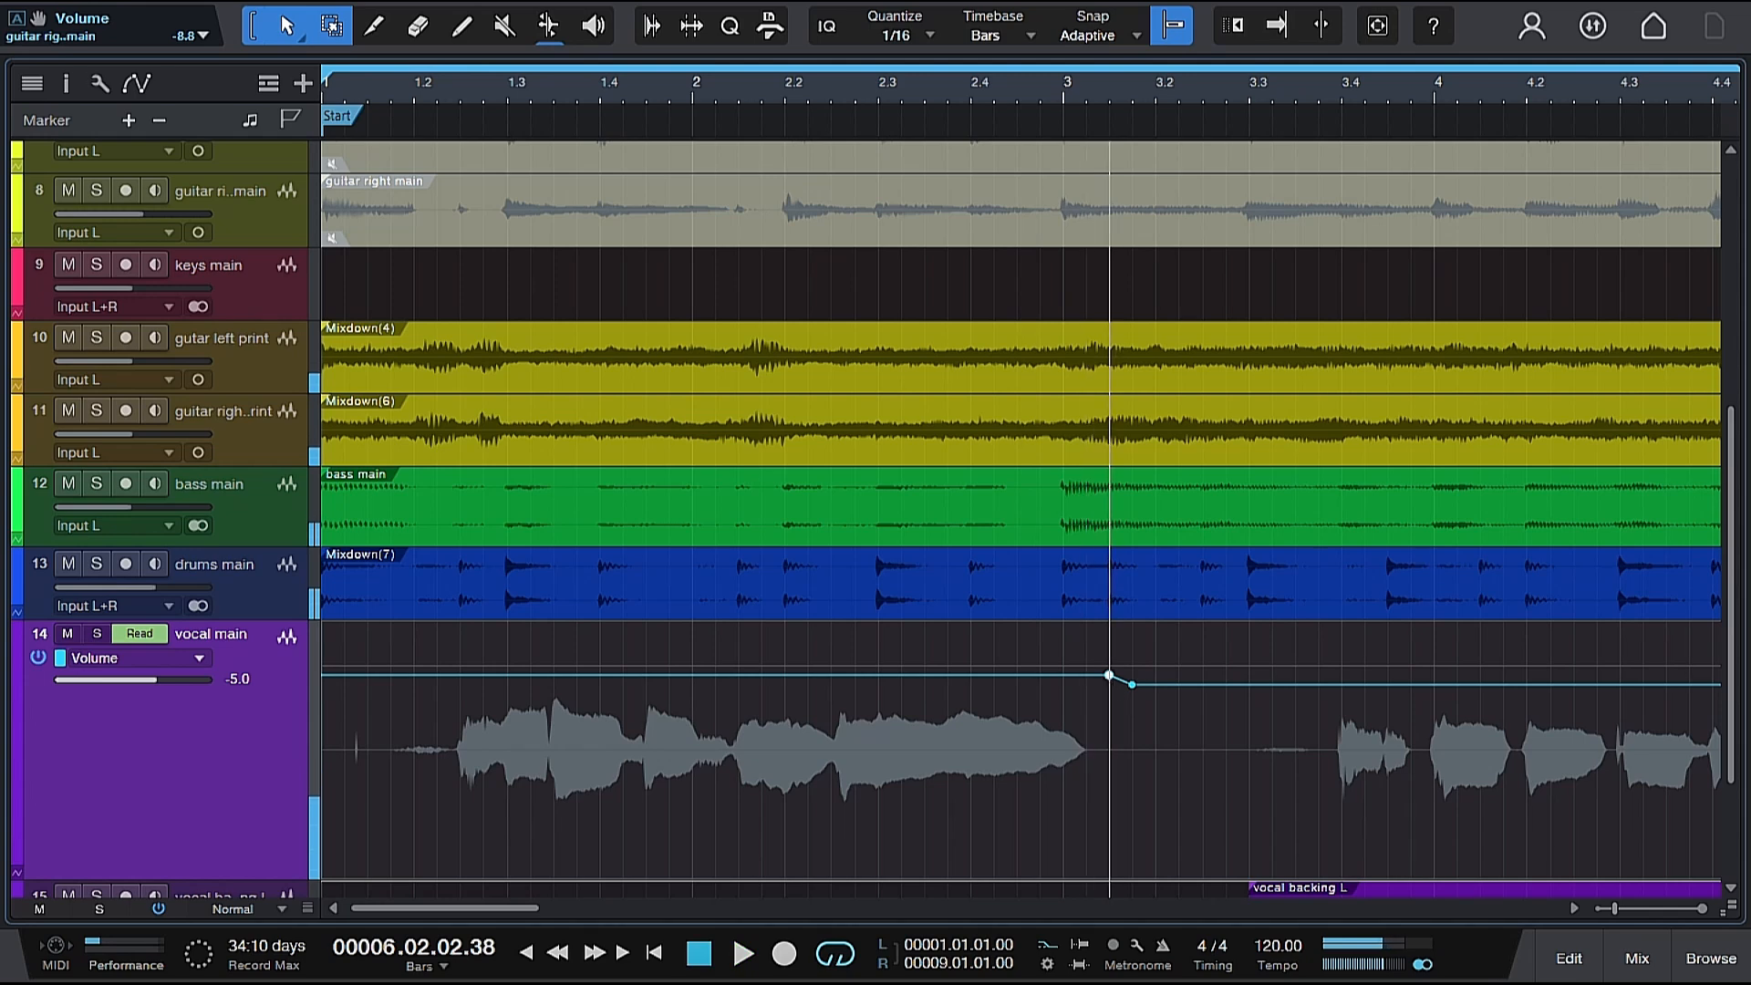
Lower the vocal main volume automation point at 3.1.3 to about -3.1 dB.
{"action": "left_click_drag", "start_coordinate": [1098, 99], "coordinate": [1098, 171]}
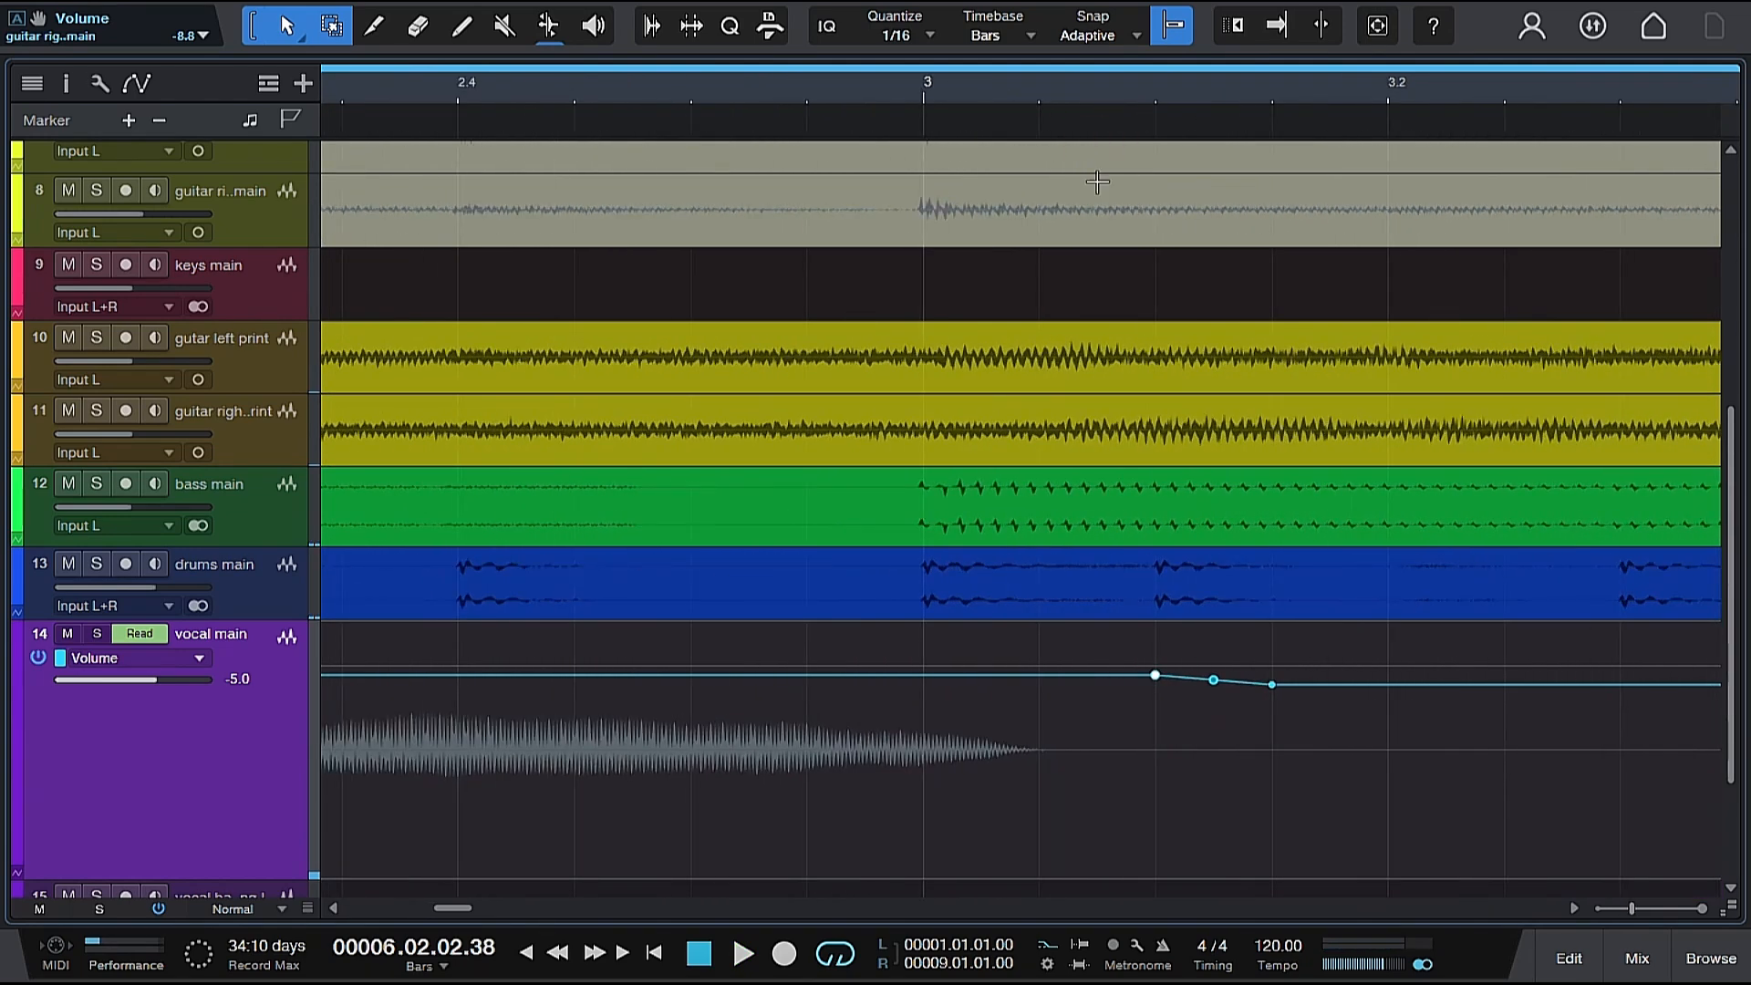
{"action": "left_click", "coordinate": [1157, 677]}
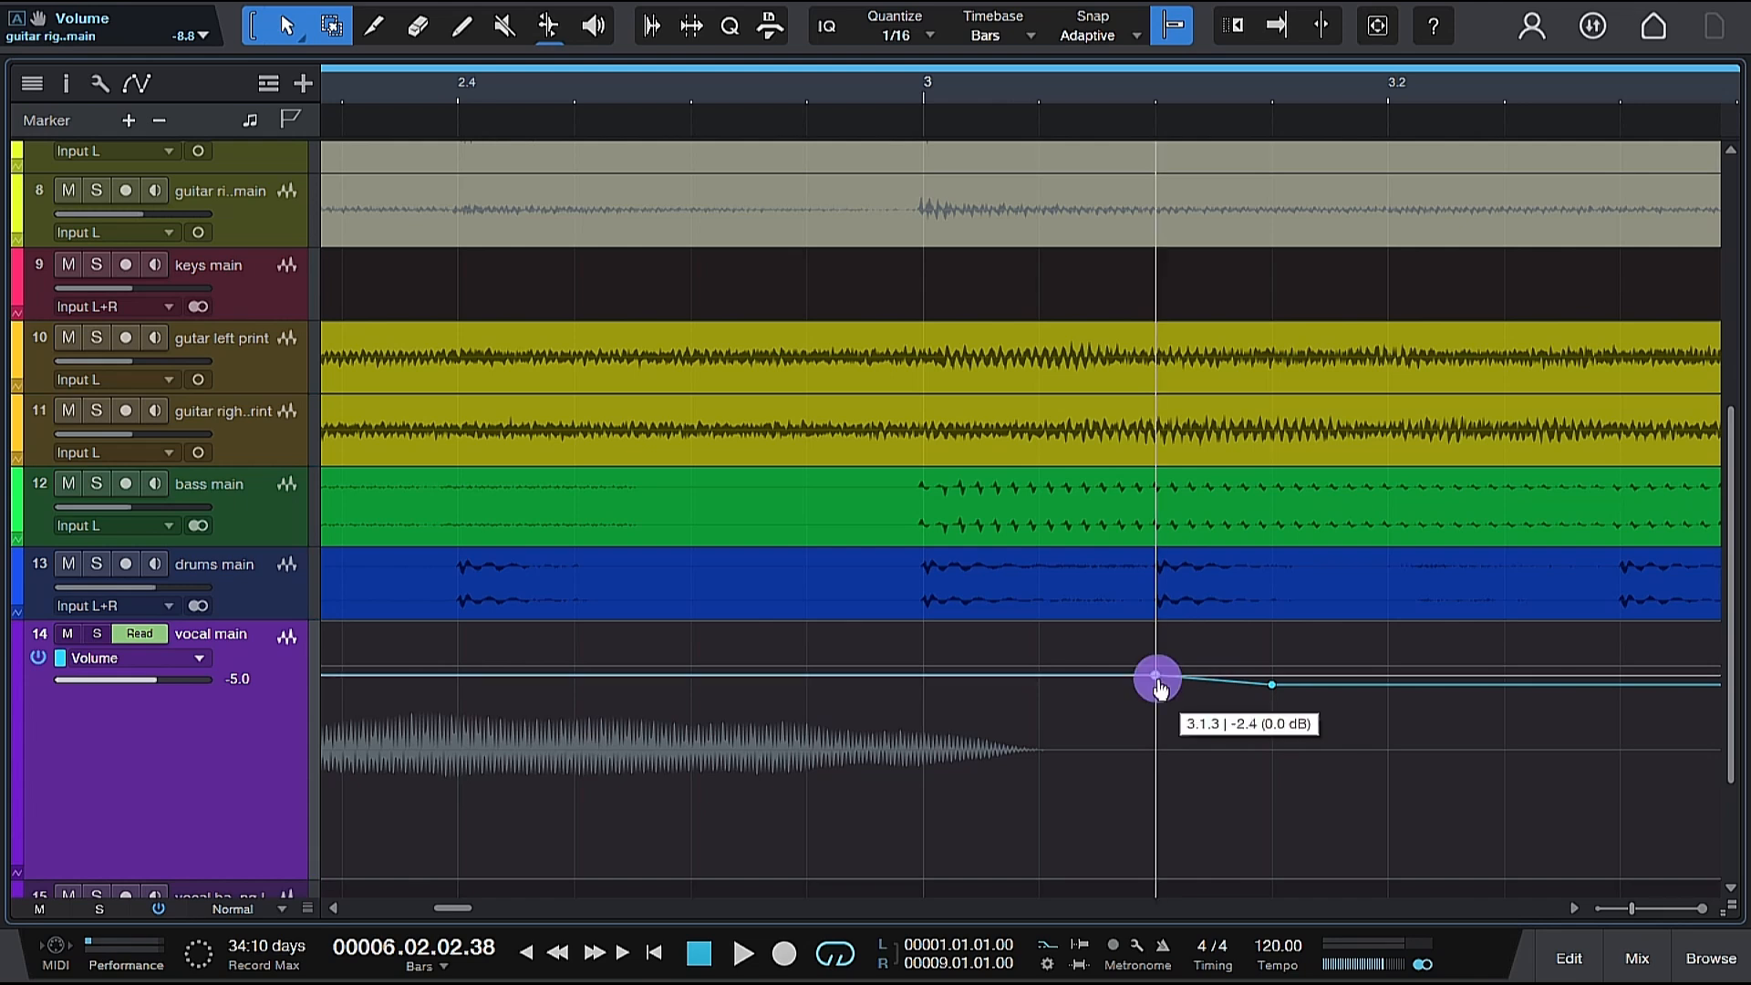
{"action": "left_click_drag", "start_coordinate": [1159, 689], "coordinate": [1160, 690]}
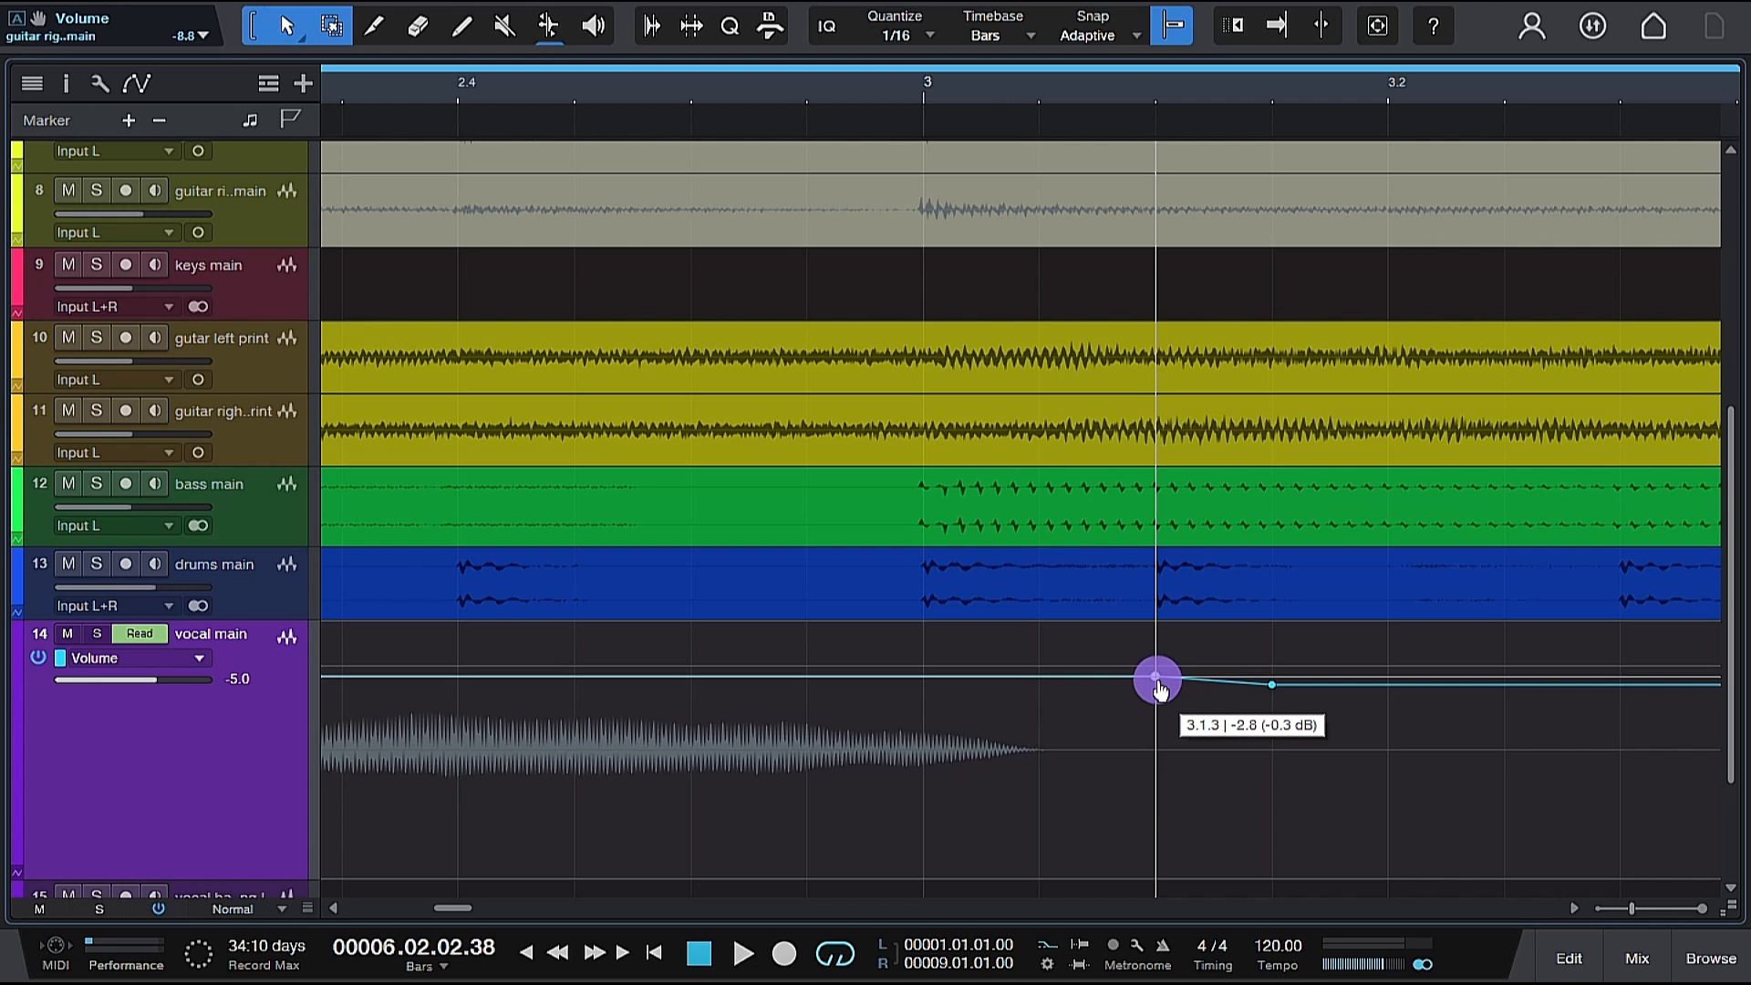
{"action": "left_click_drag", "start_coordinate": [1160, 689], "coordinate": [1160, 689]}
{"action": "left_click", "coordinate": [1213, 681]}
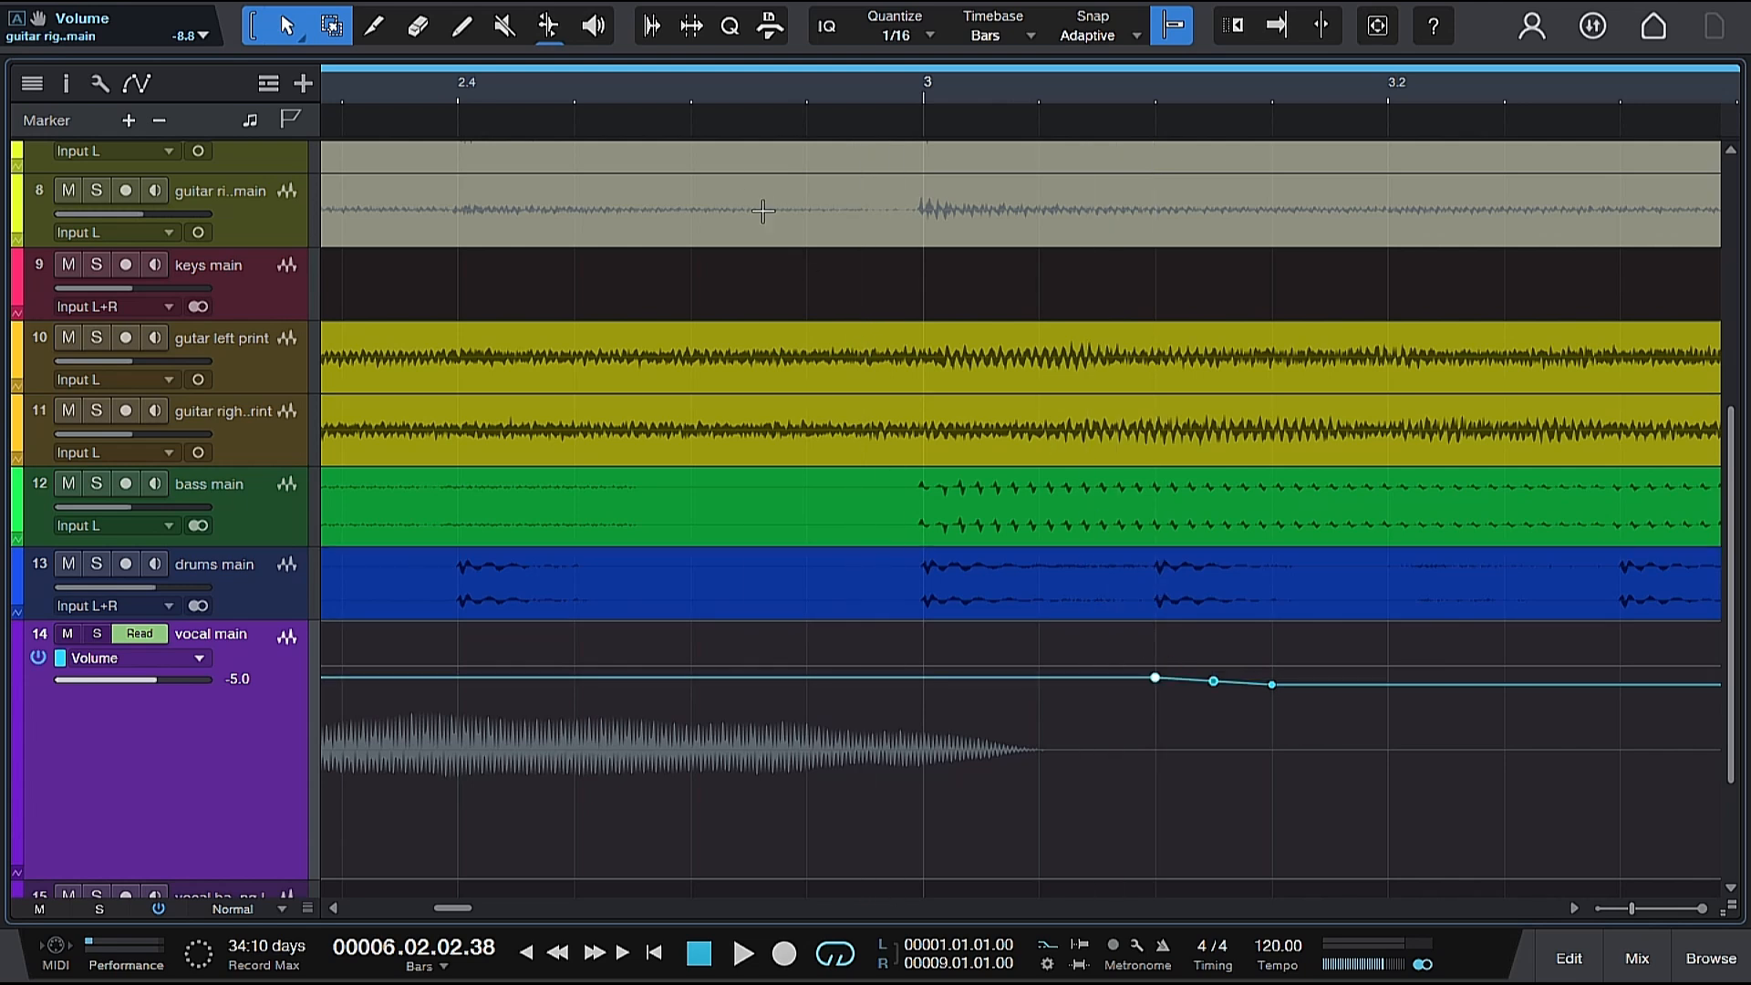
Play the whole arrangement from the start twice, checking the vocal main level before and after the automated drop.
{"action": "left_click_drag", "start_coordinate": [689, 73], "coordinate": [689, 18]}
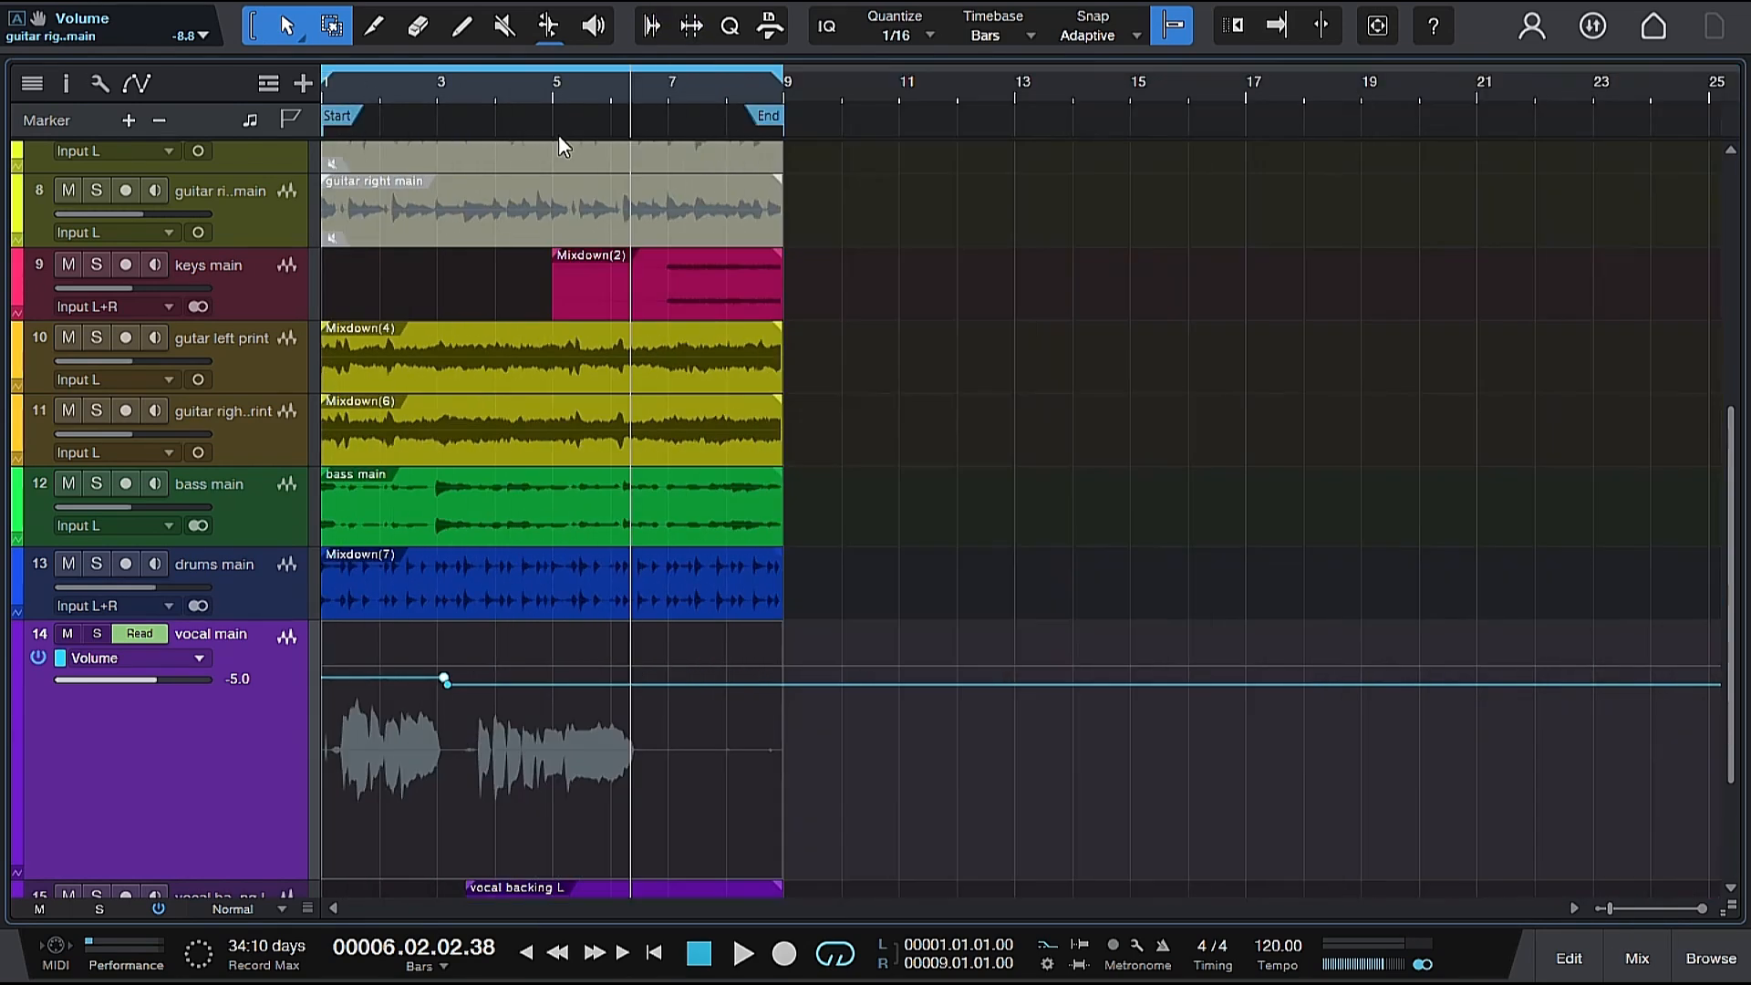
{"action": "key", "text": "Home"}
{"action": "key", "text": "space"}
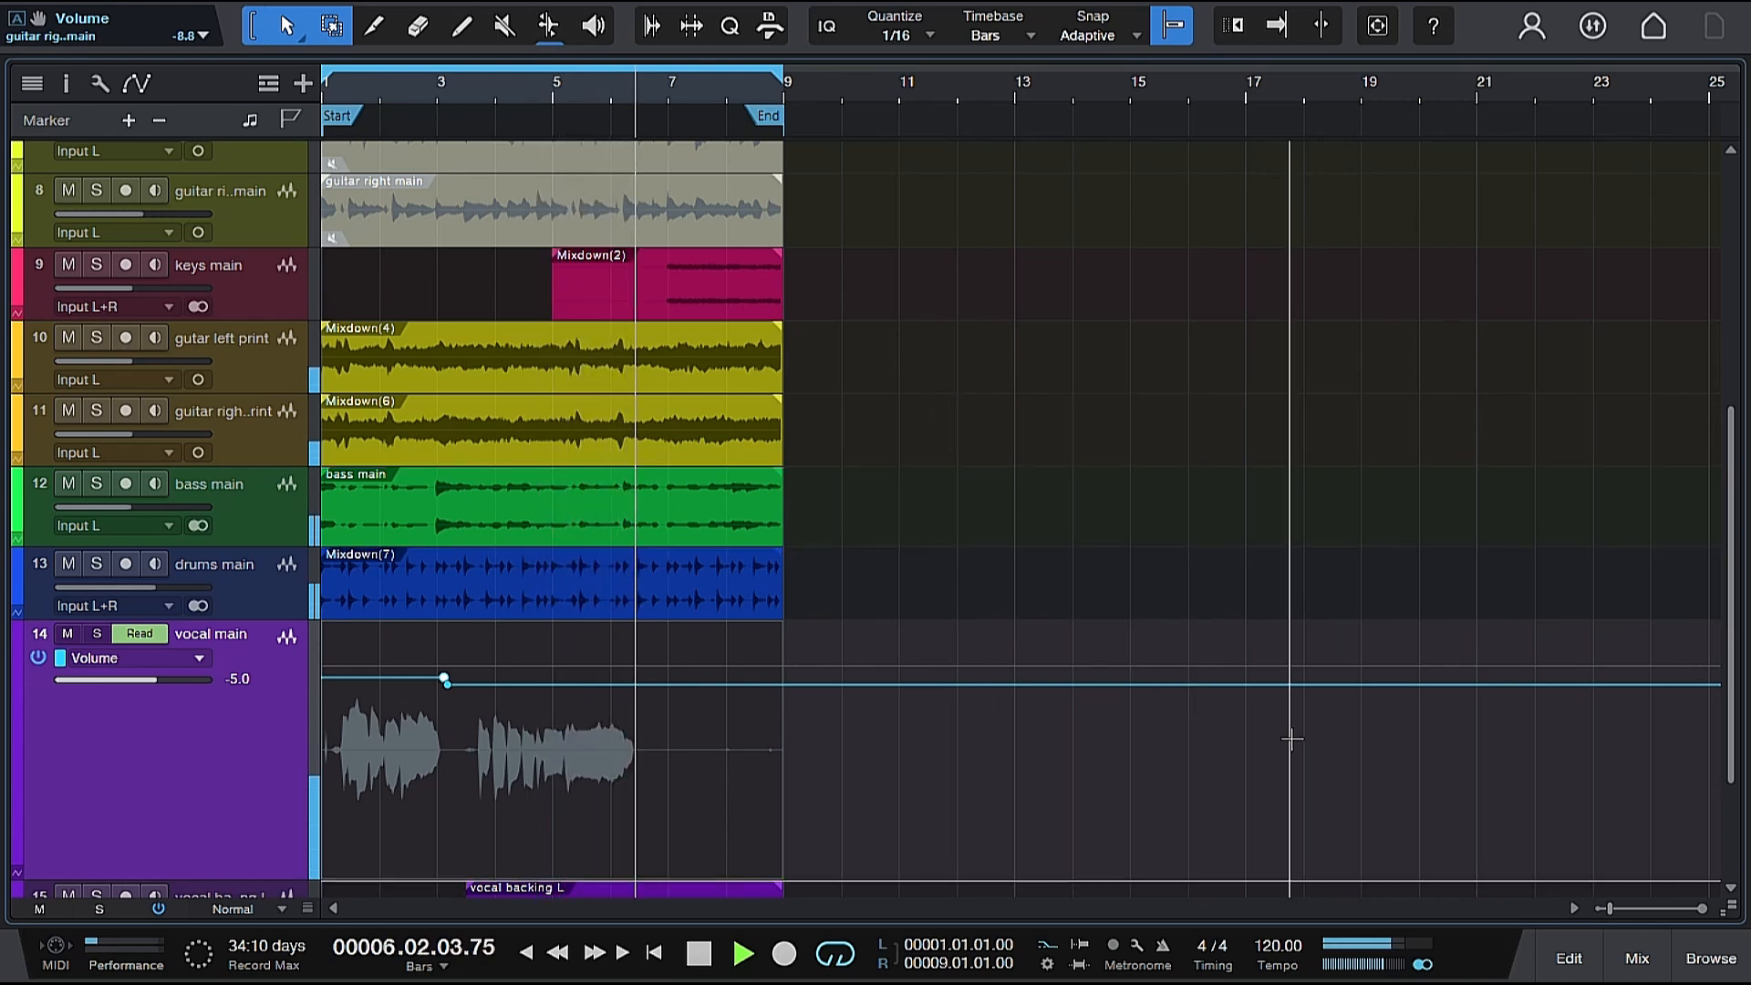
{"action": "key", "text": "space"}
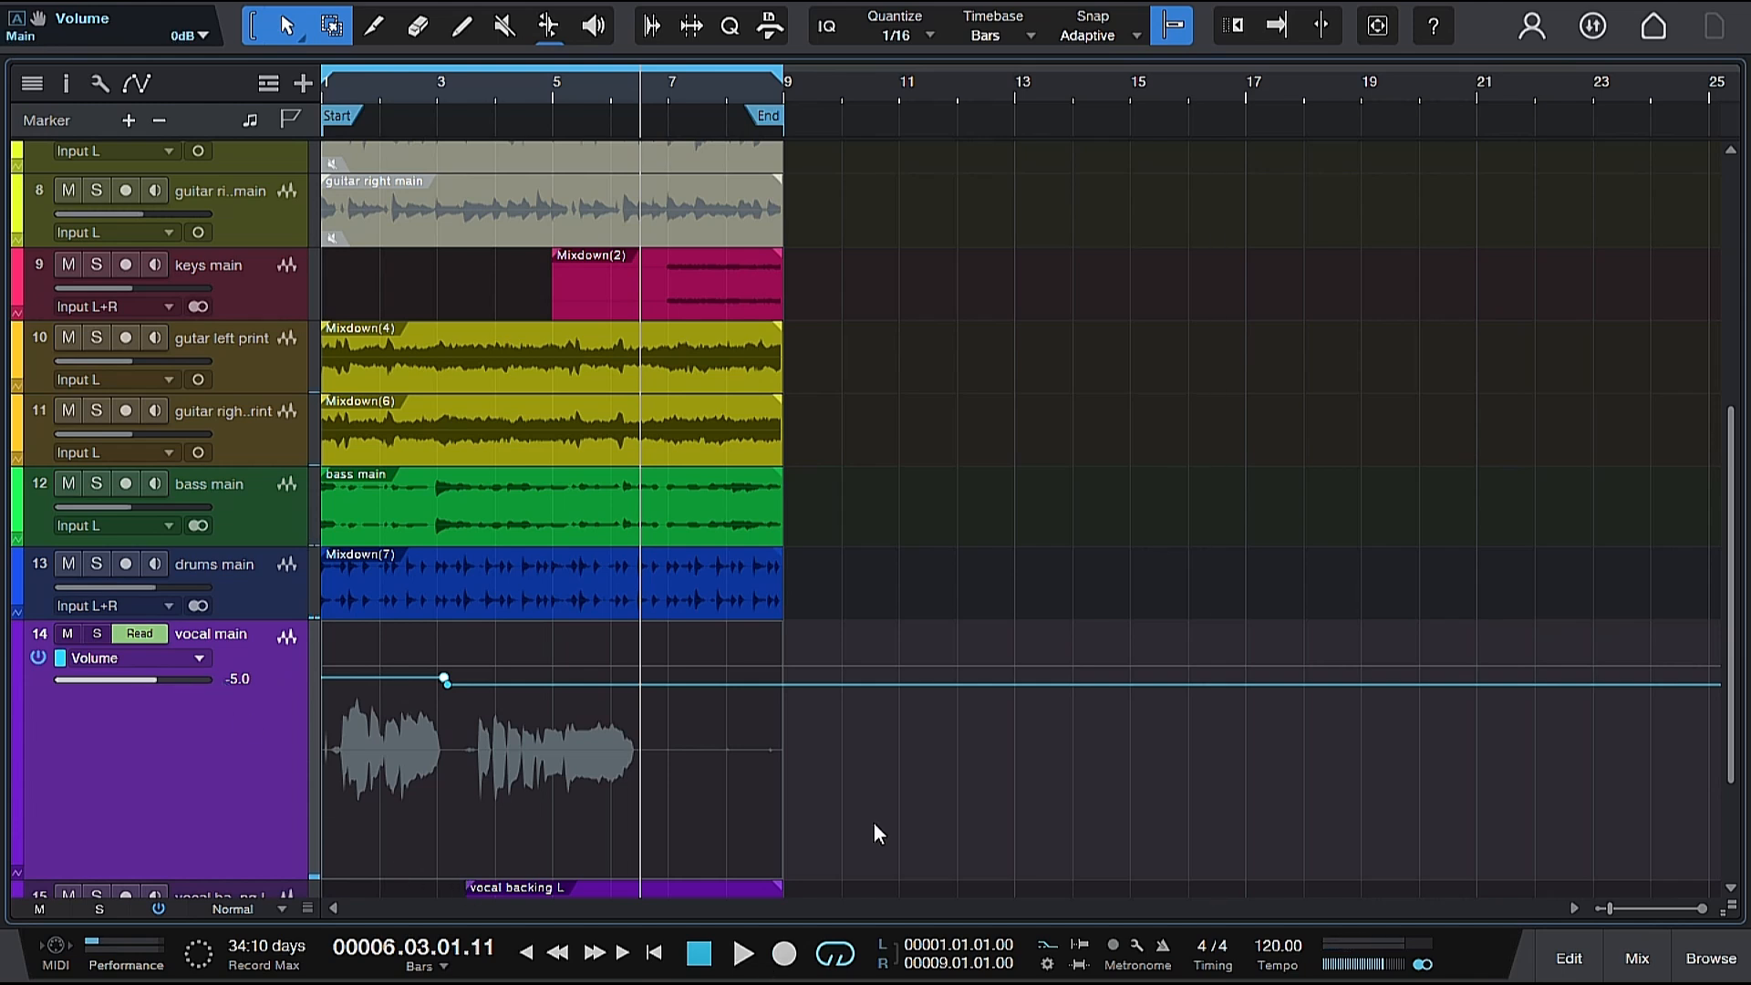
{"action": "left_click", "coordinate": [331, 93]}
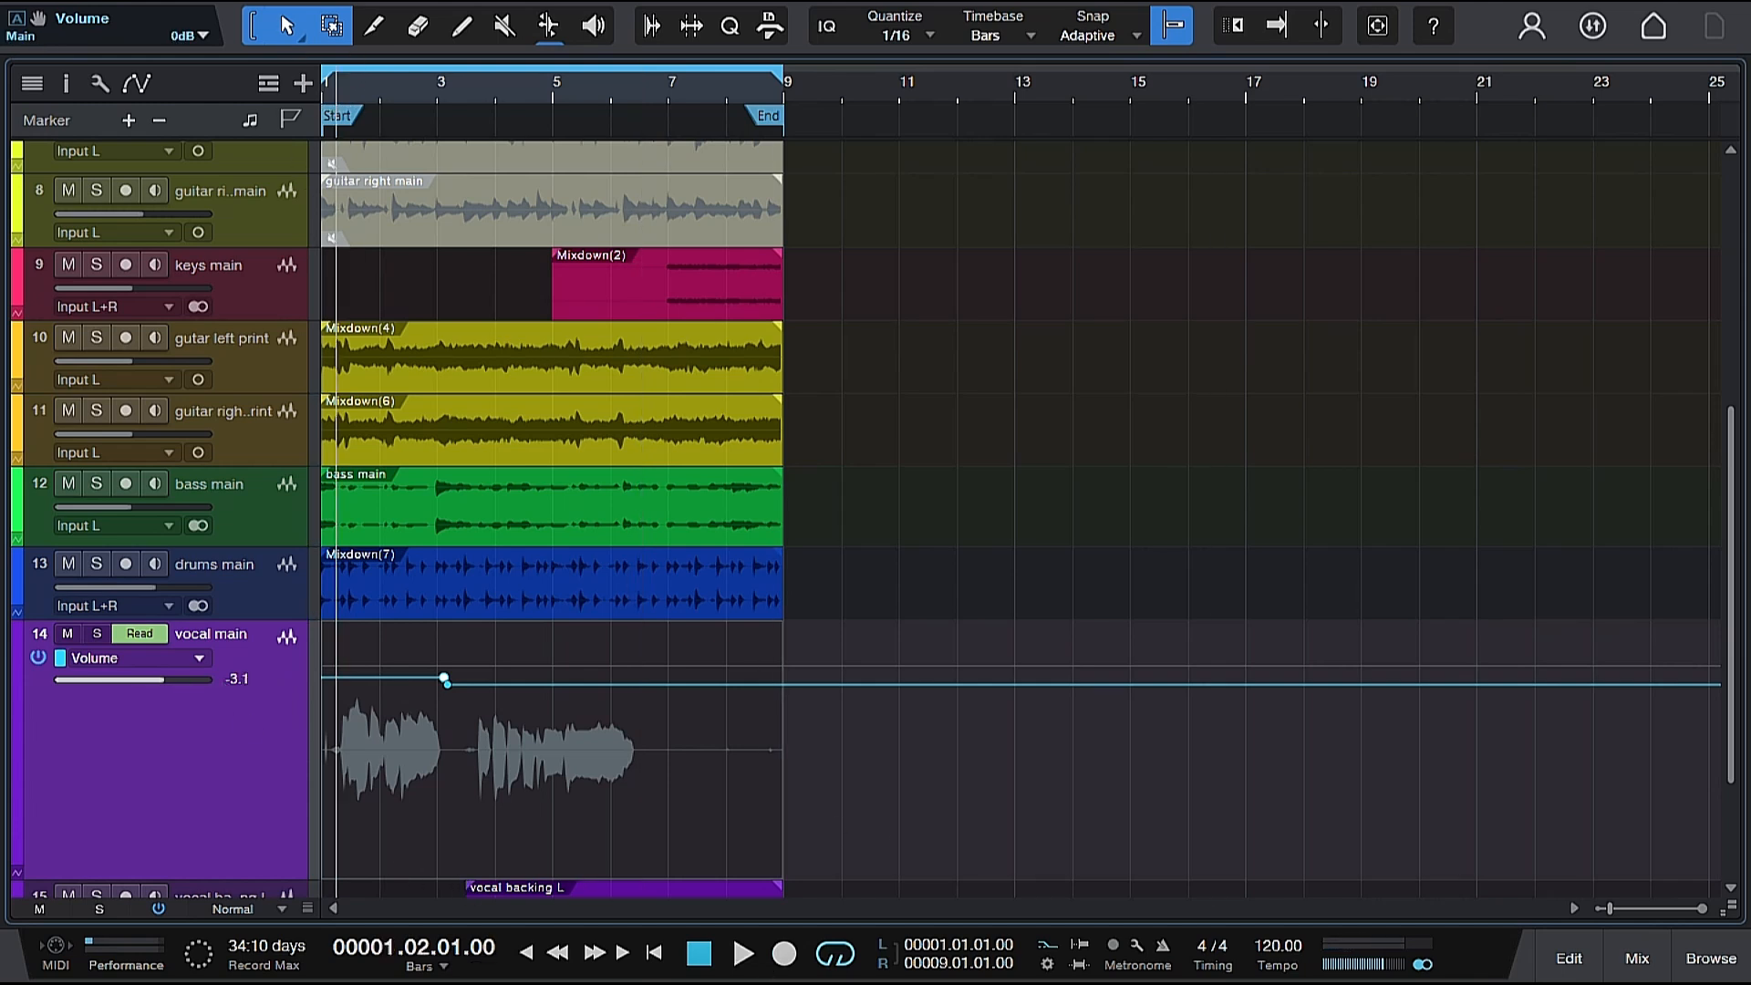
{"action": "left_click", "coordinate": [323, 89]}
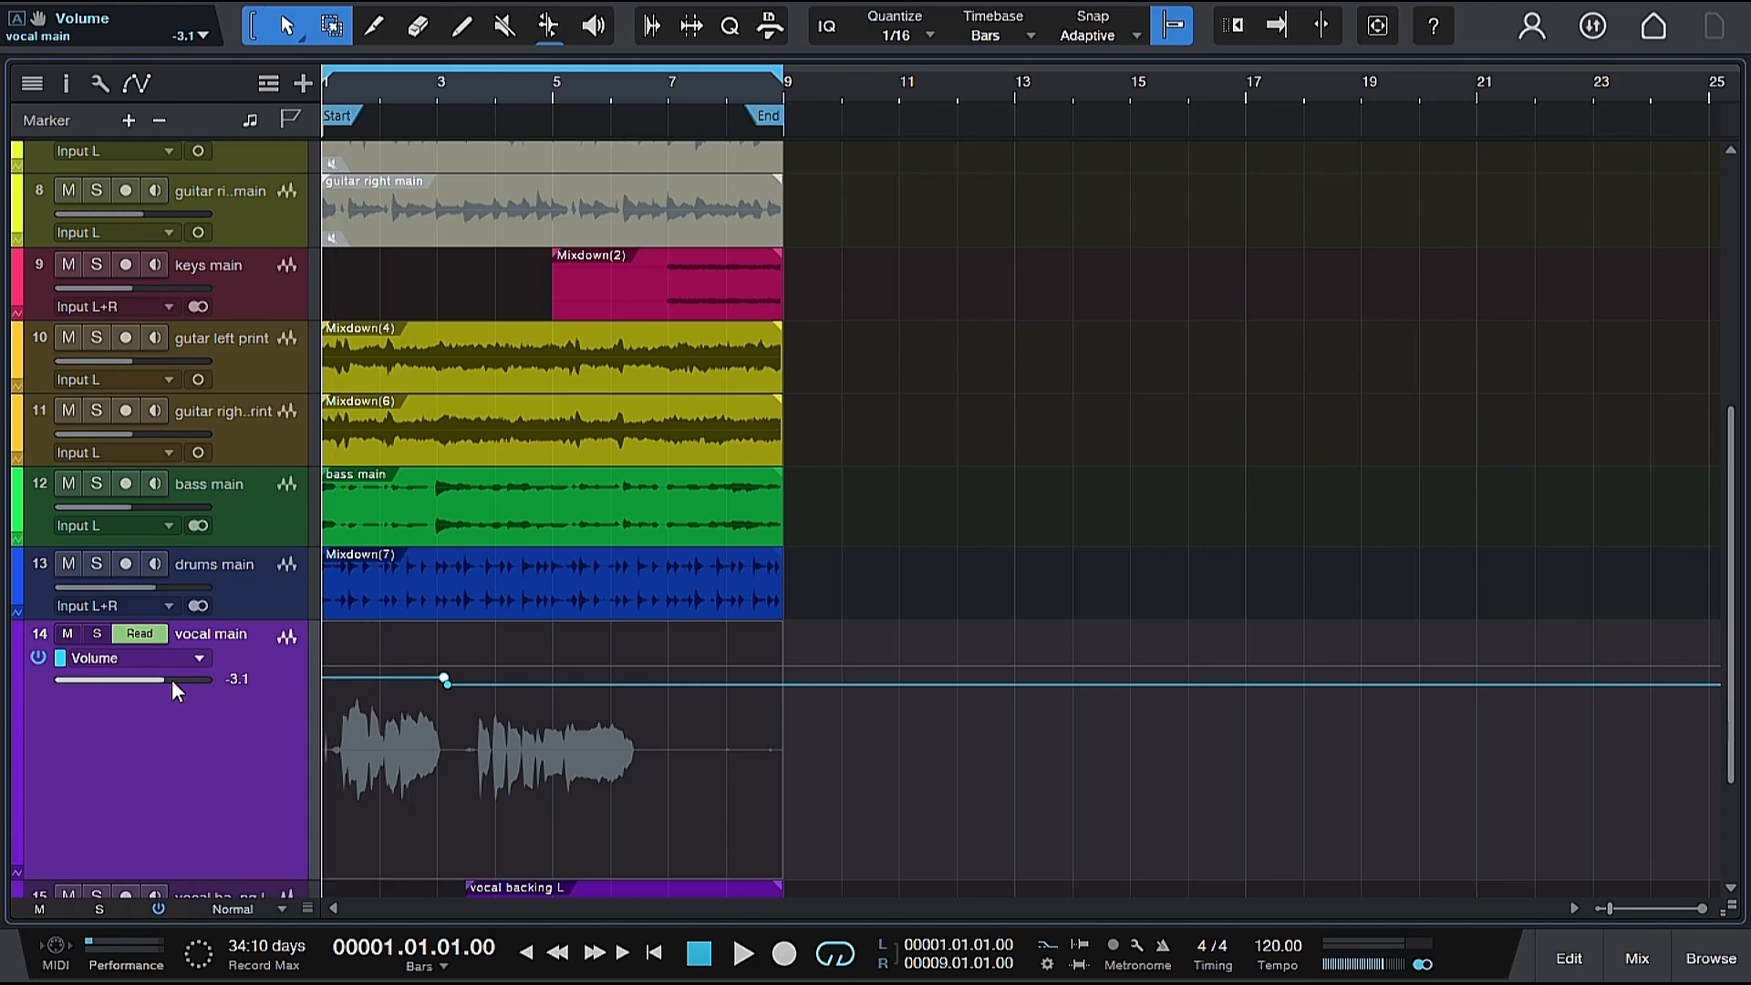
{"action": "key", "text": "space"}
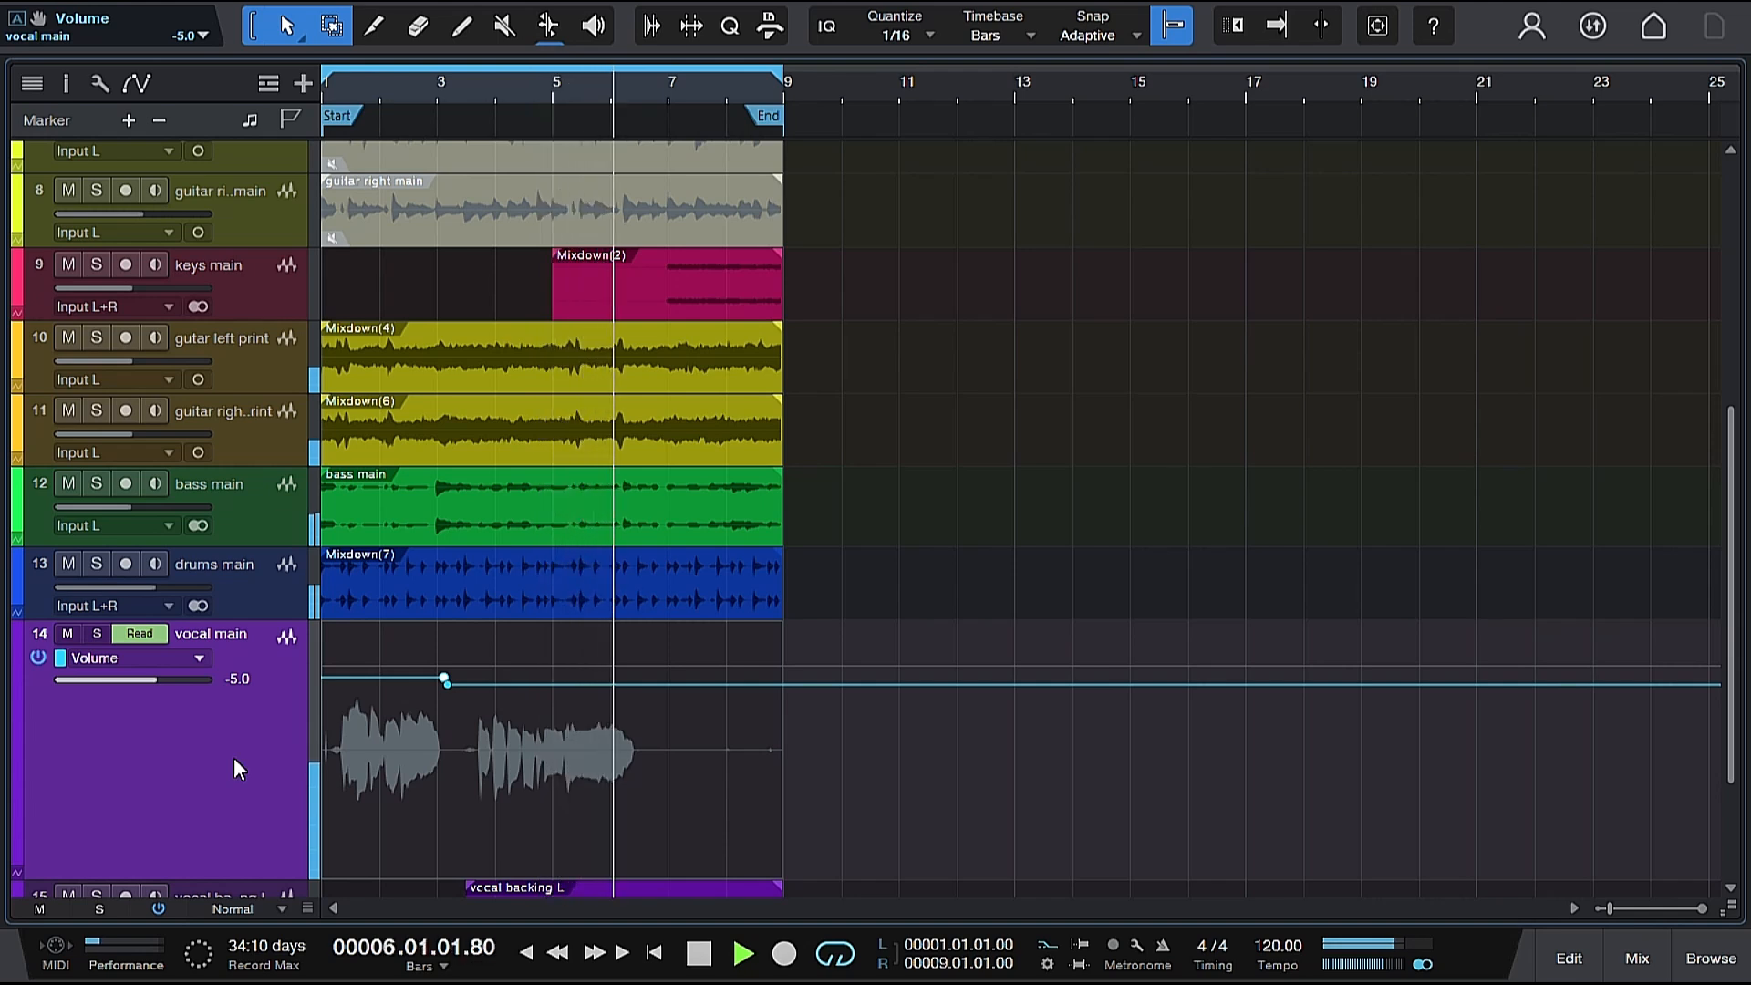
{"action": "key", "text": "space"}
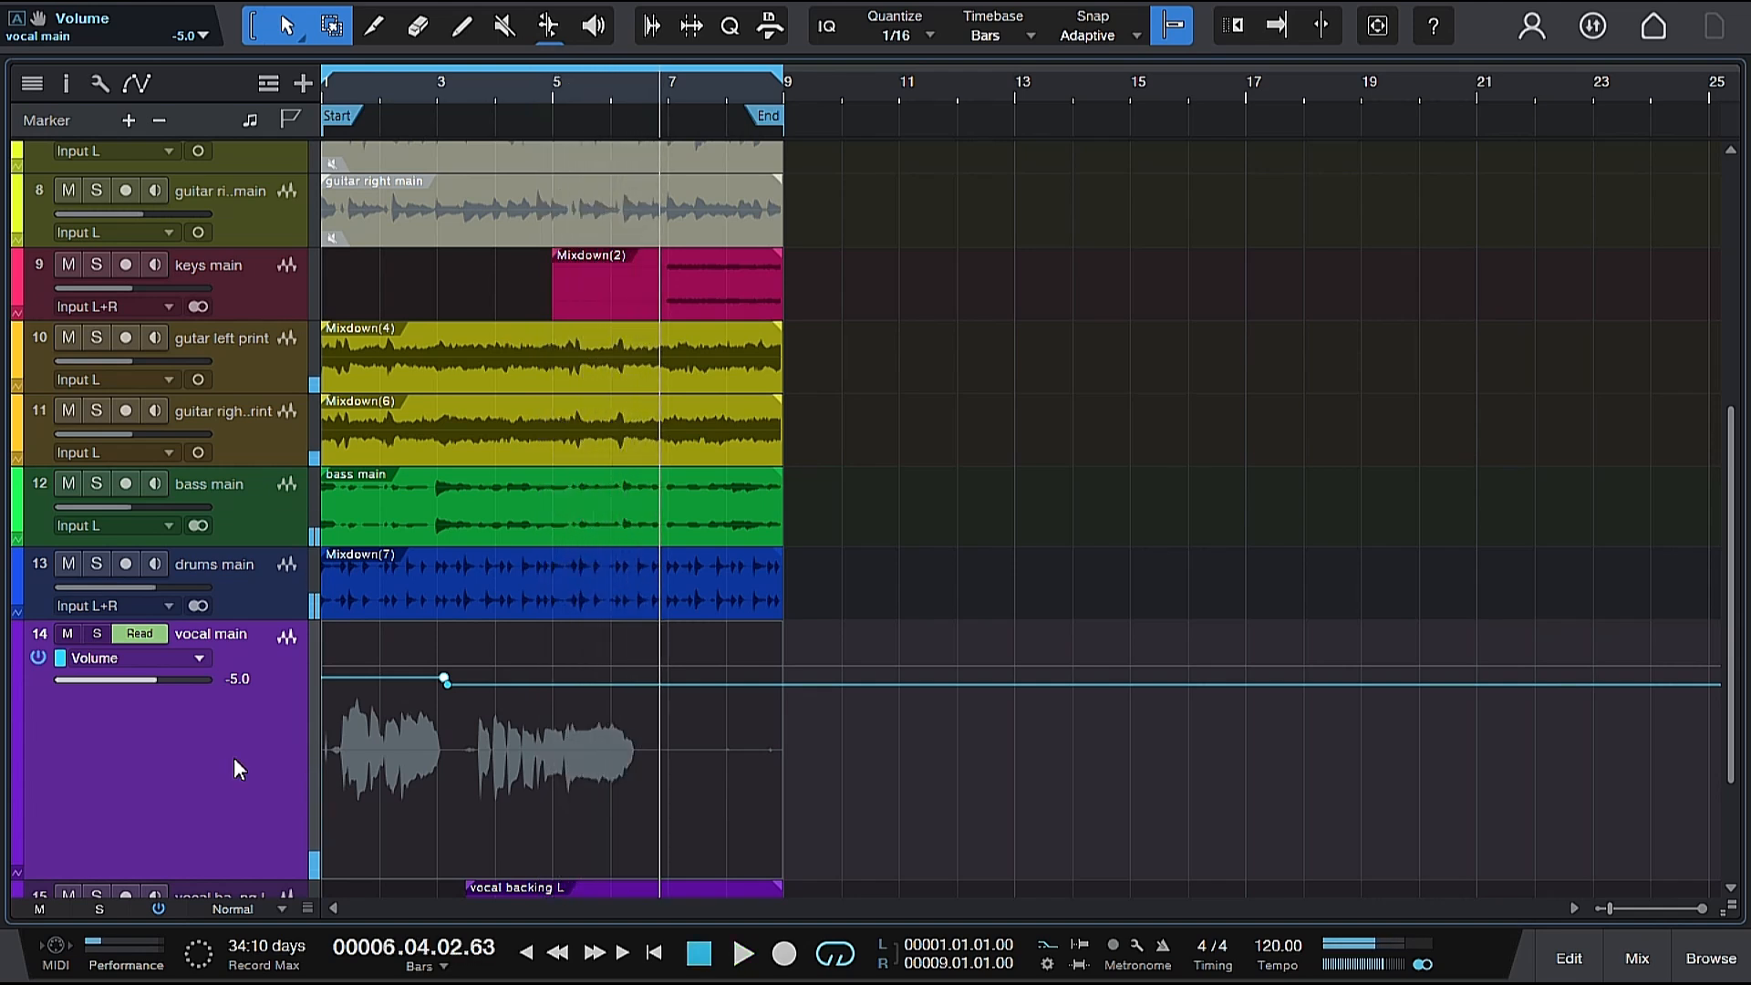
Trim the ends of the vocal backing L and vocal backing R clips to bar 7 and play the result.
{"action": "scroll", "coordinate": [377, 732], "scroll_direction": "down", "scroll_amount": 3}
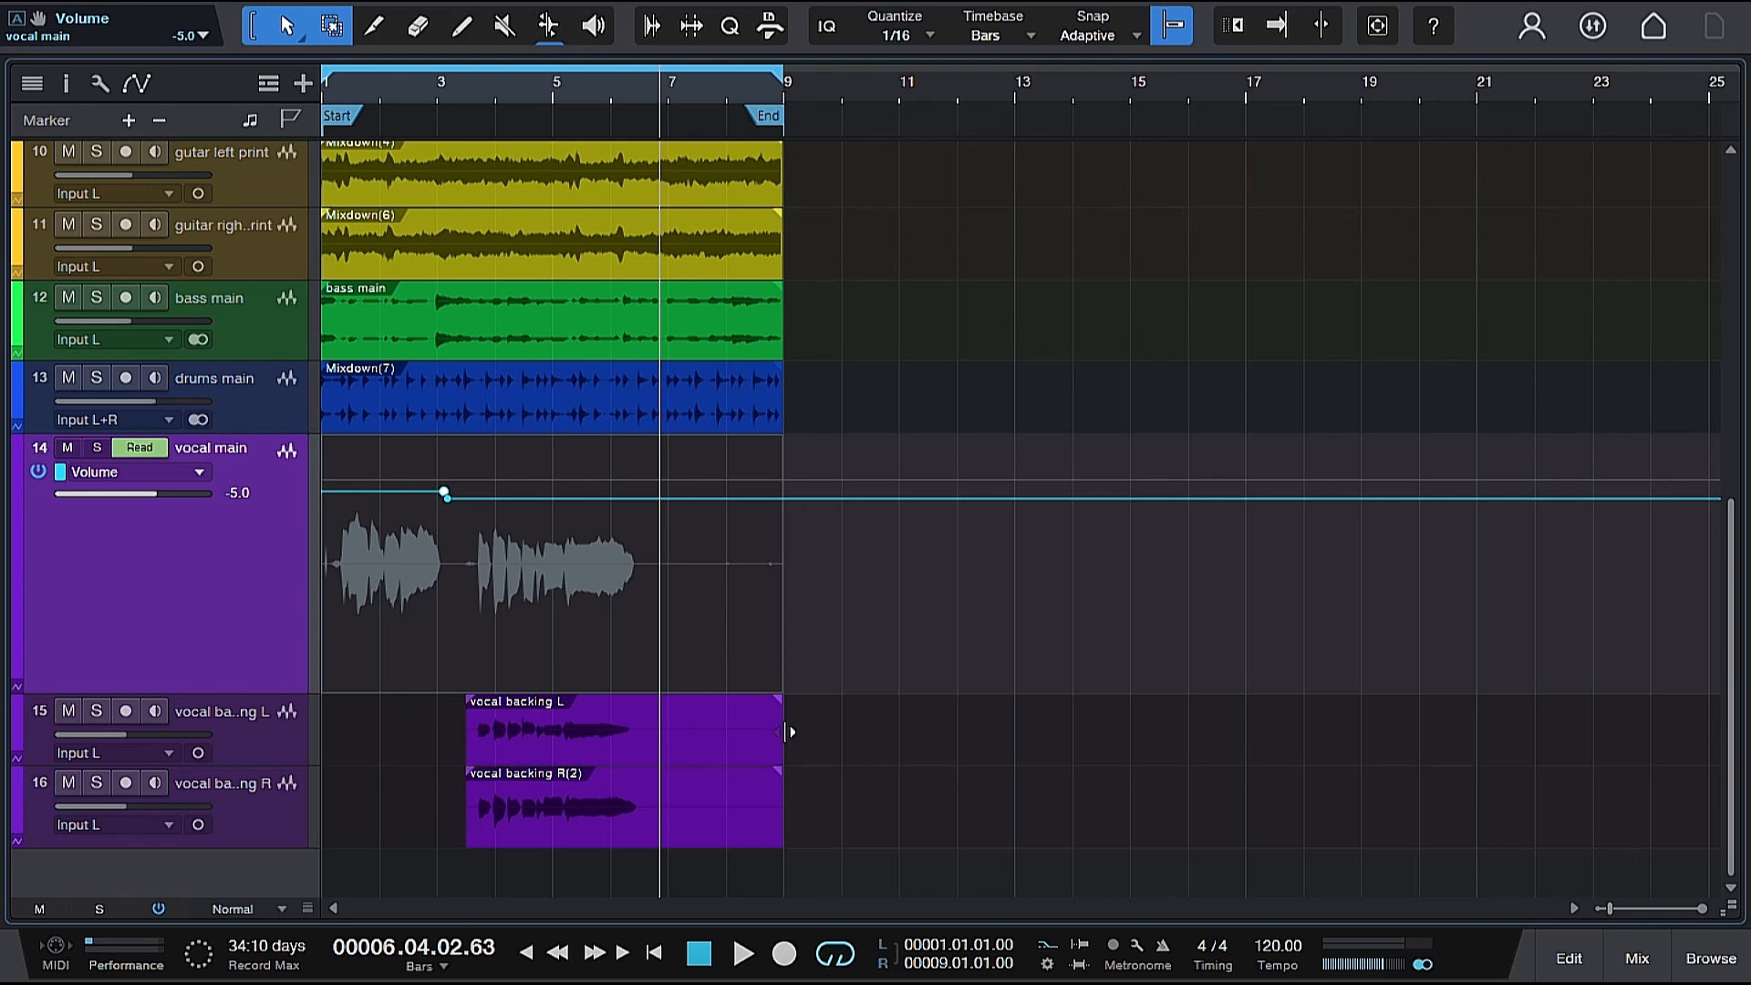
{"action": "left_click_drag", "start_coordinate": [786, 721], "coordinate": [668, 728]}
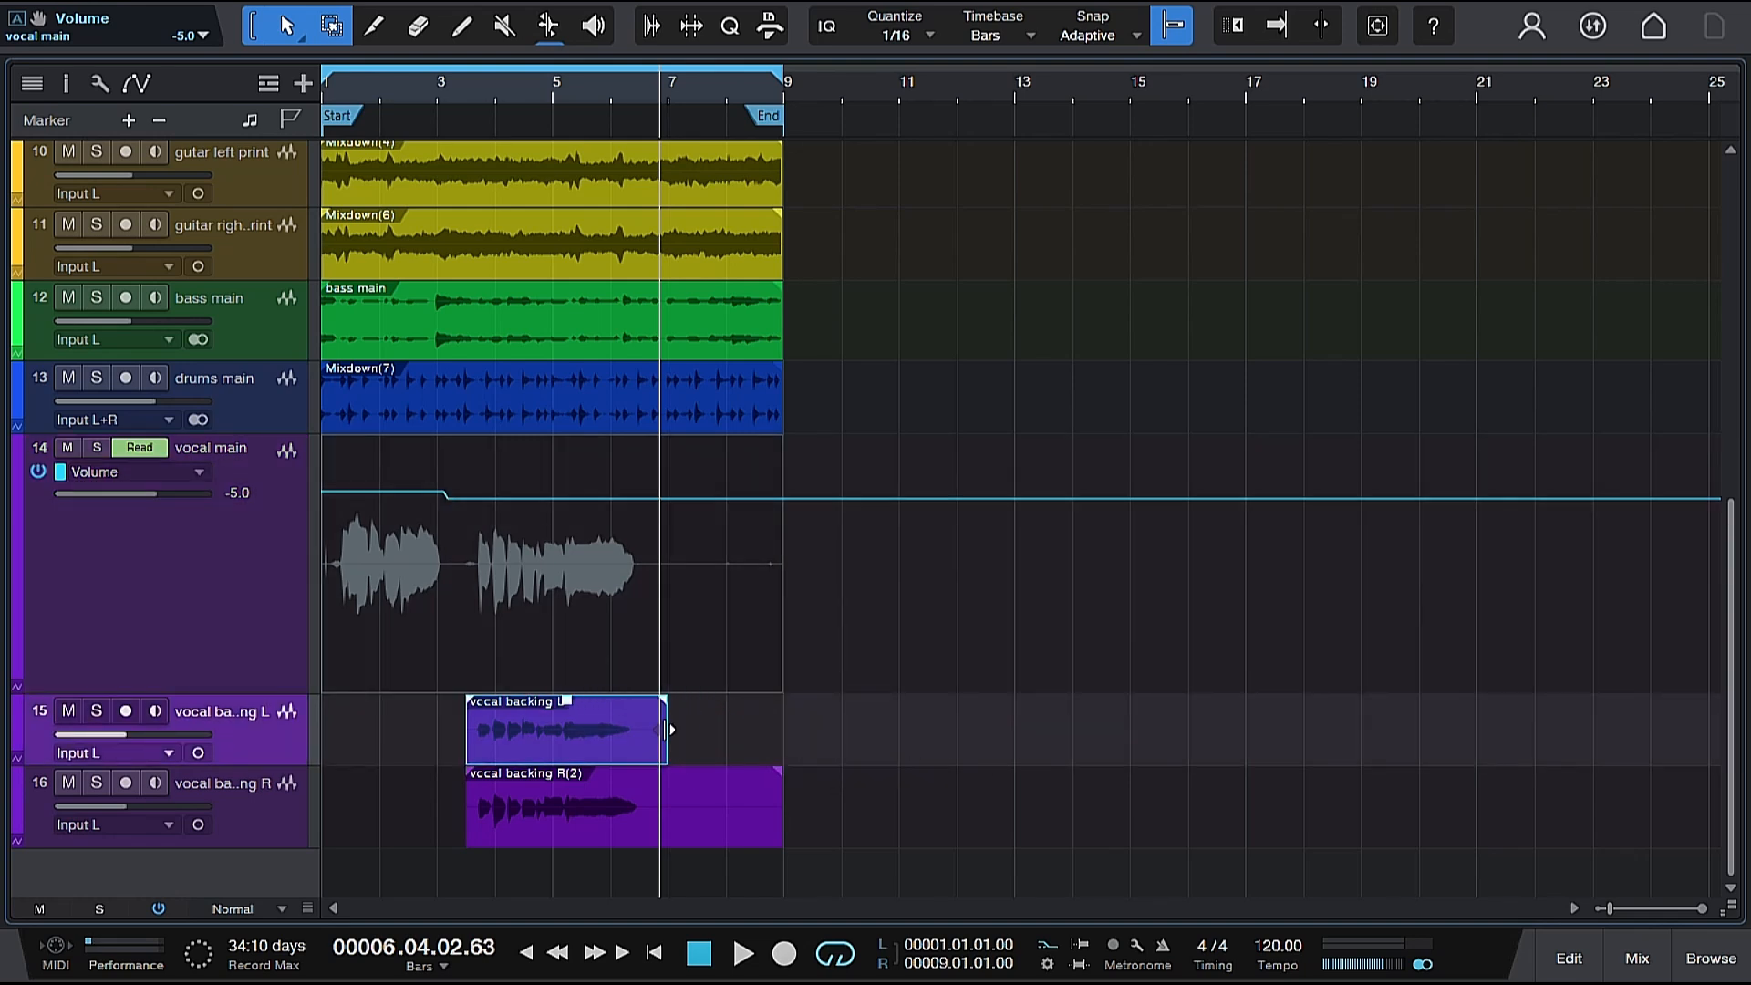
{"action": "left_click_drag", "start_coordinate": [777, 815], "coordinate": [667, 819]}
{"action": "key", "text": "space"}
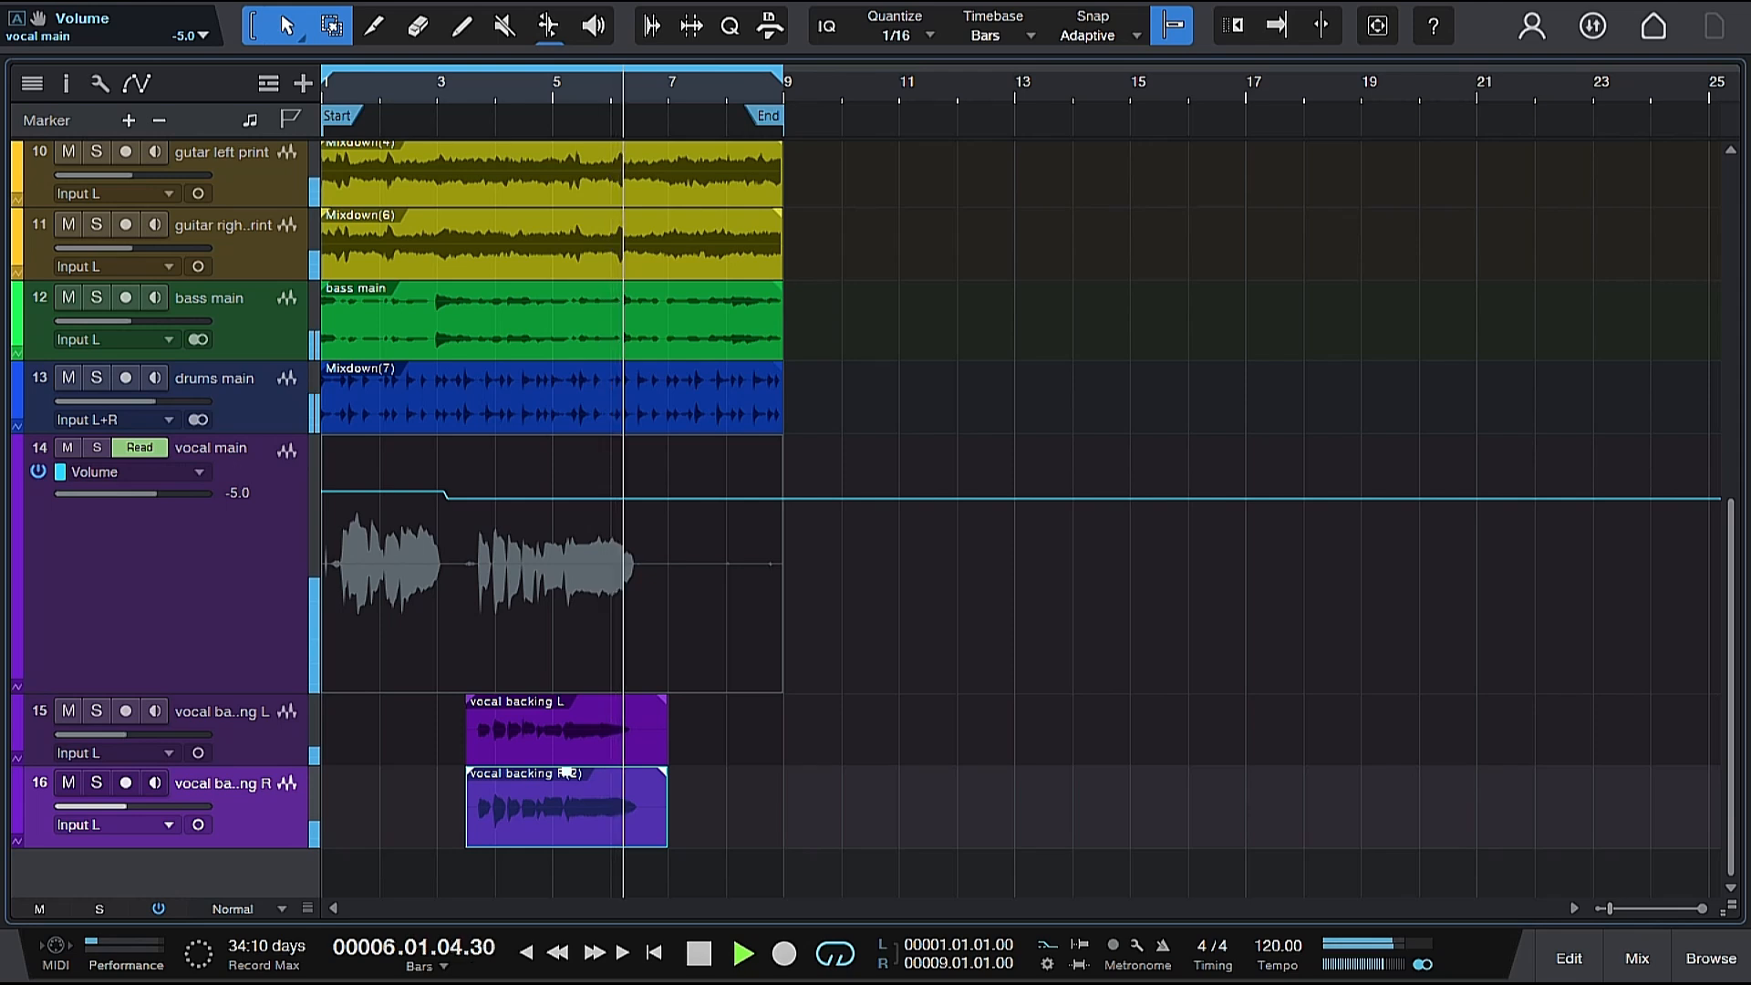
{"action": "key", "text": "space"}
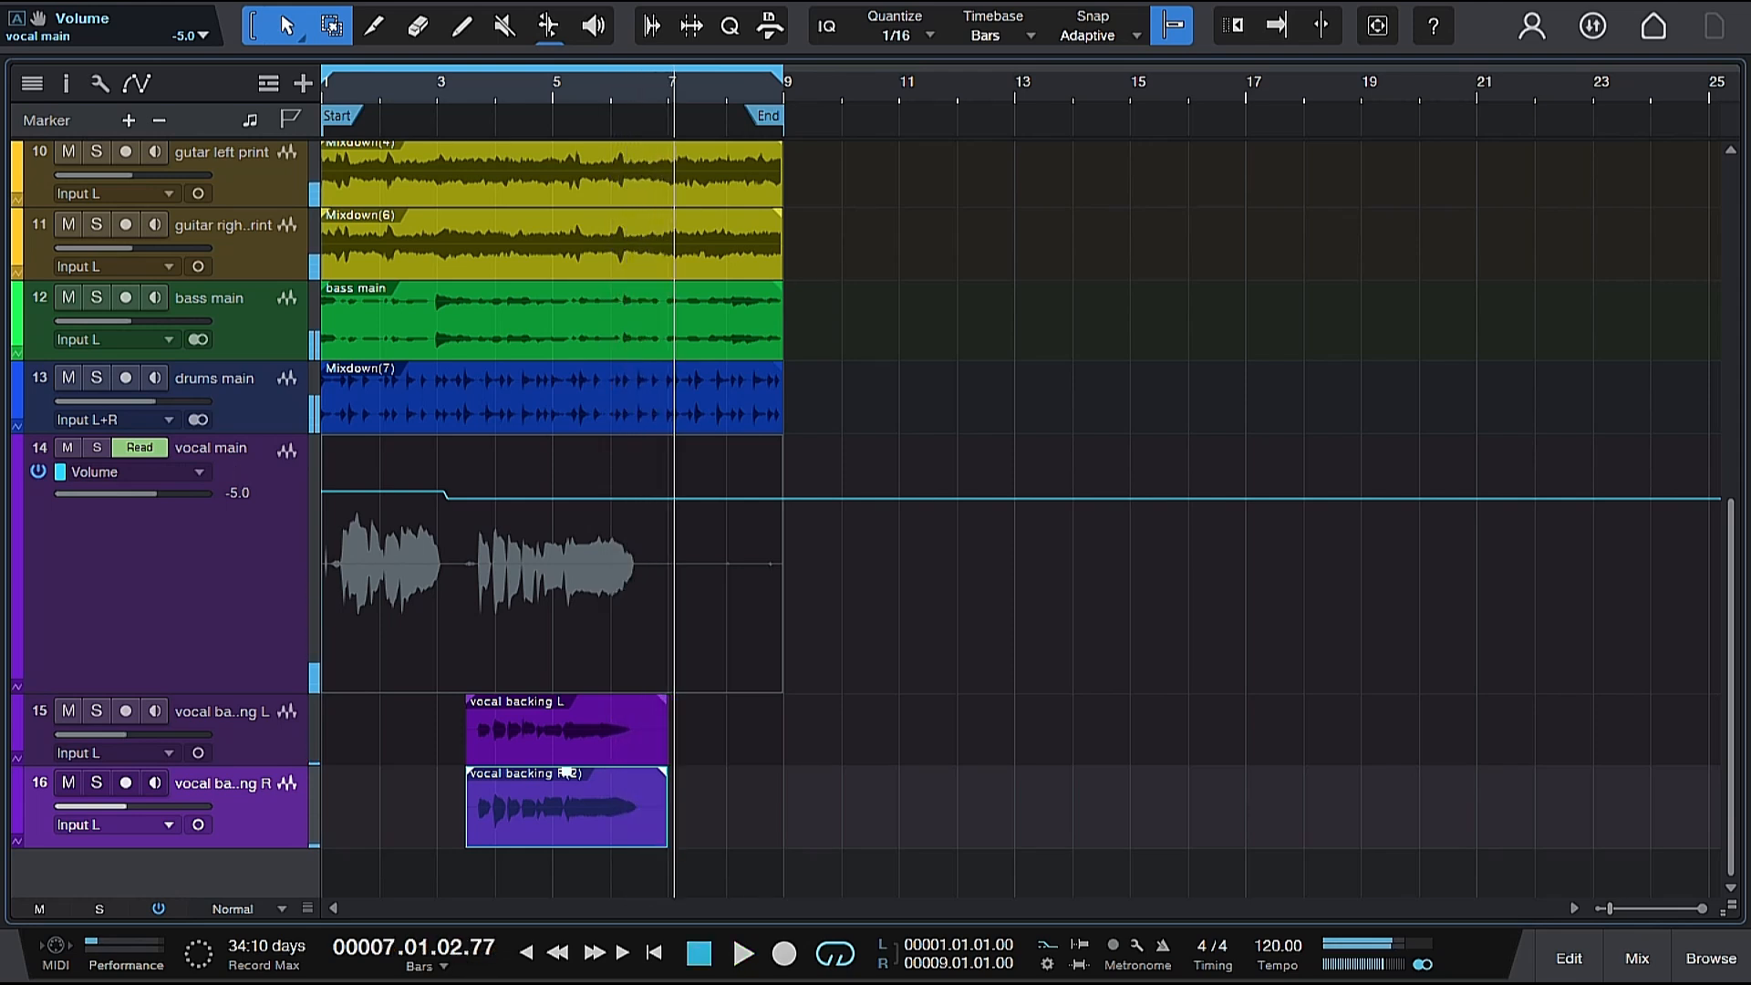
Hide the track automation and play the arrangement from just before bar 2 to past bar 3.
{"action": "left_click", "coordinate": [146, 86]}
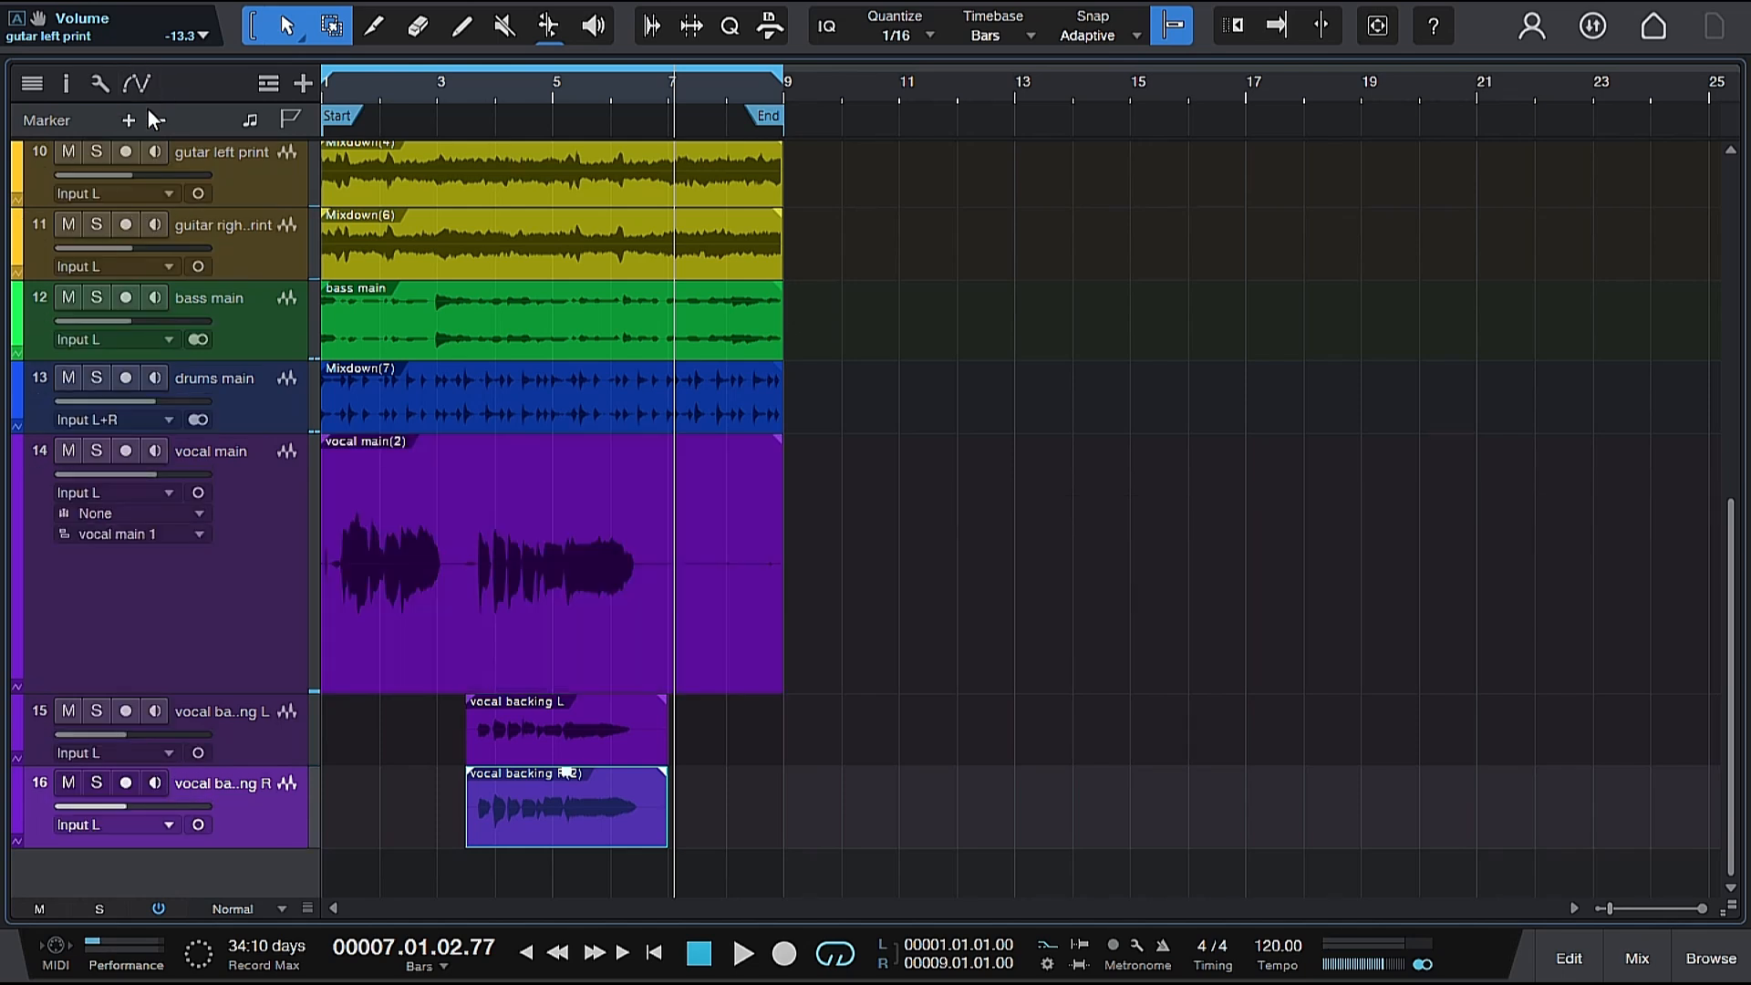
{"action": "left_click", "coordinate": [370, 84]}
{"action": "key", "text": "space"}
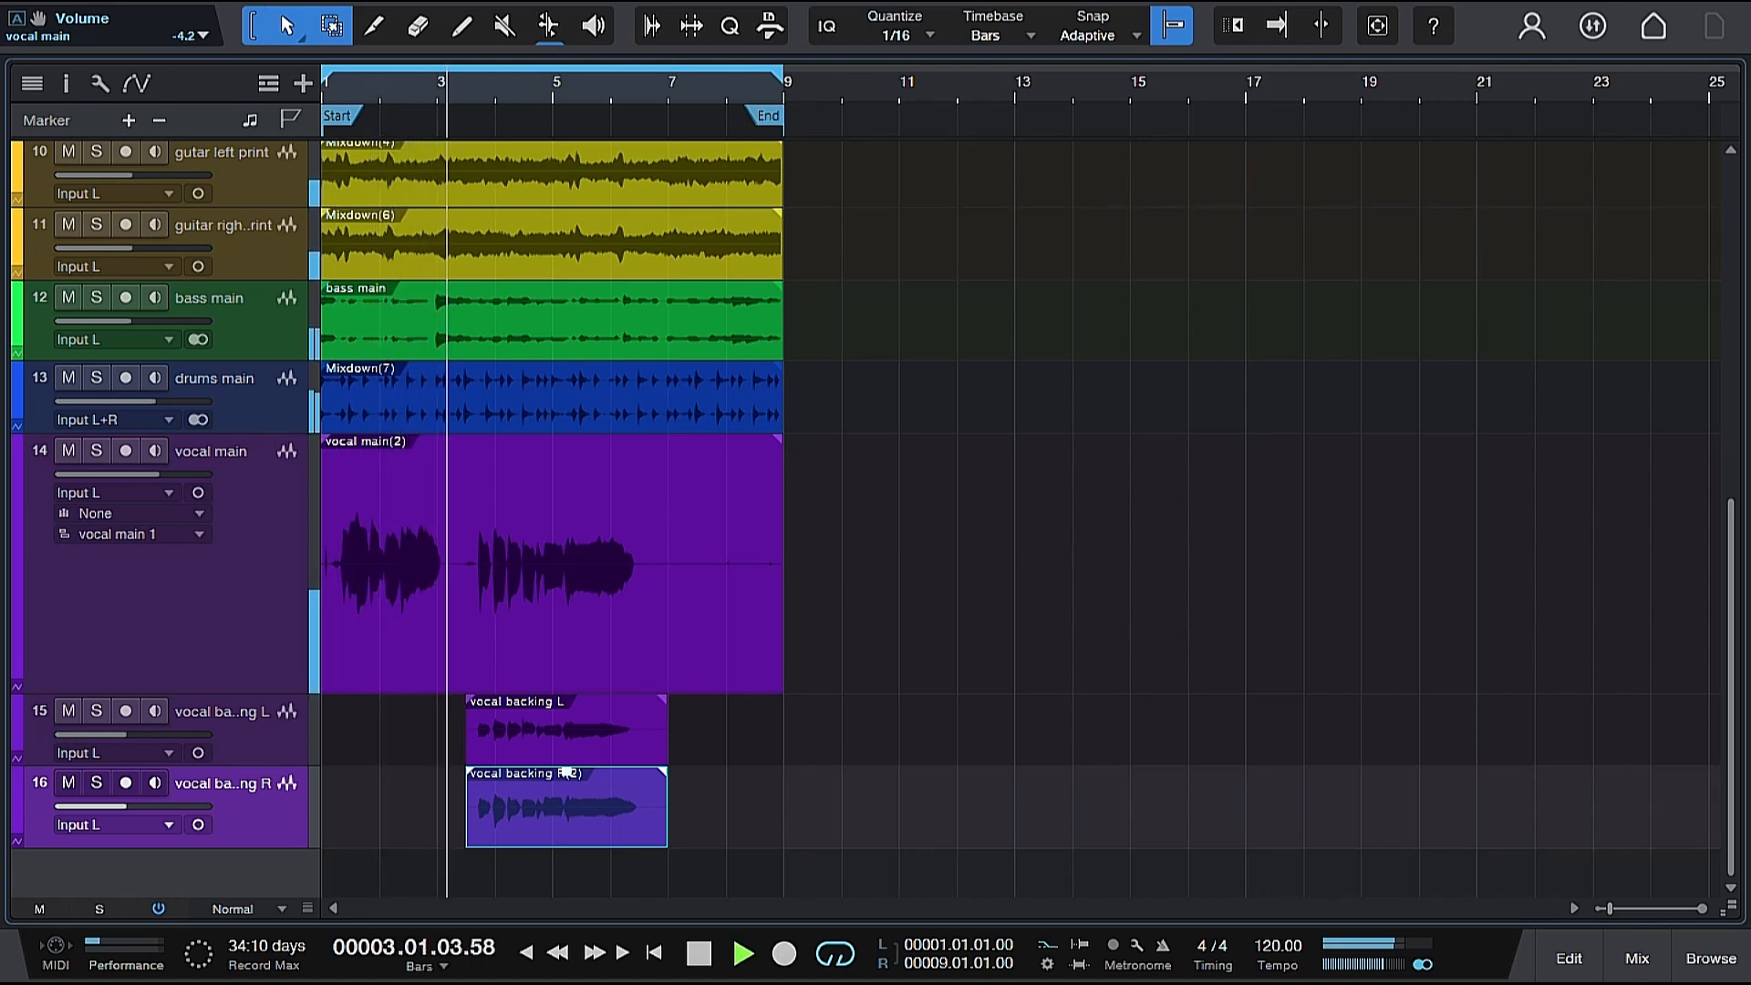
{"action": "key", "text": "space"}
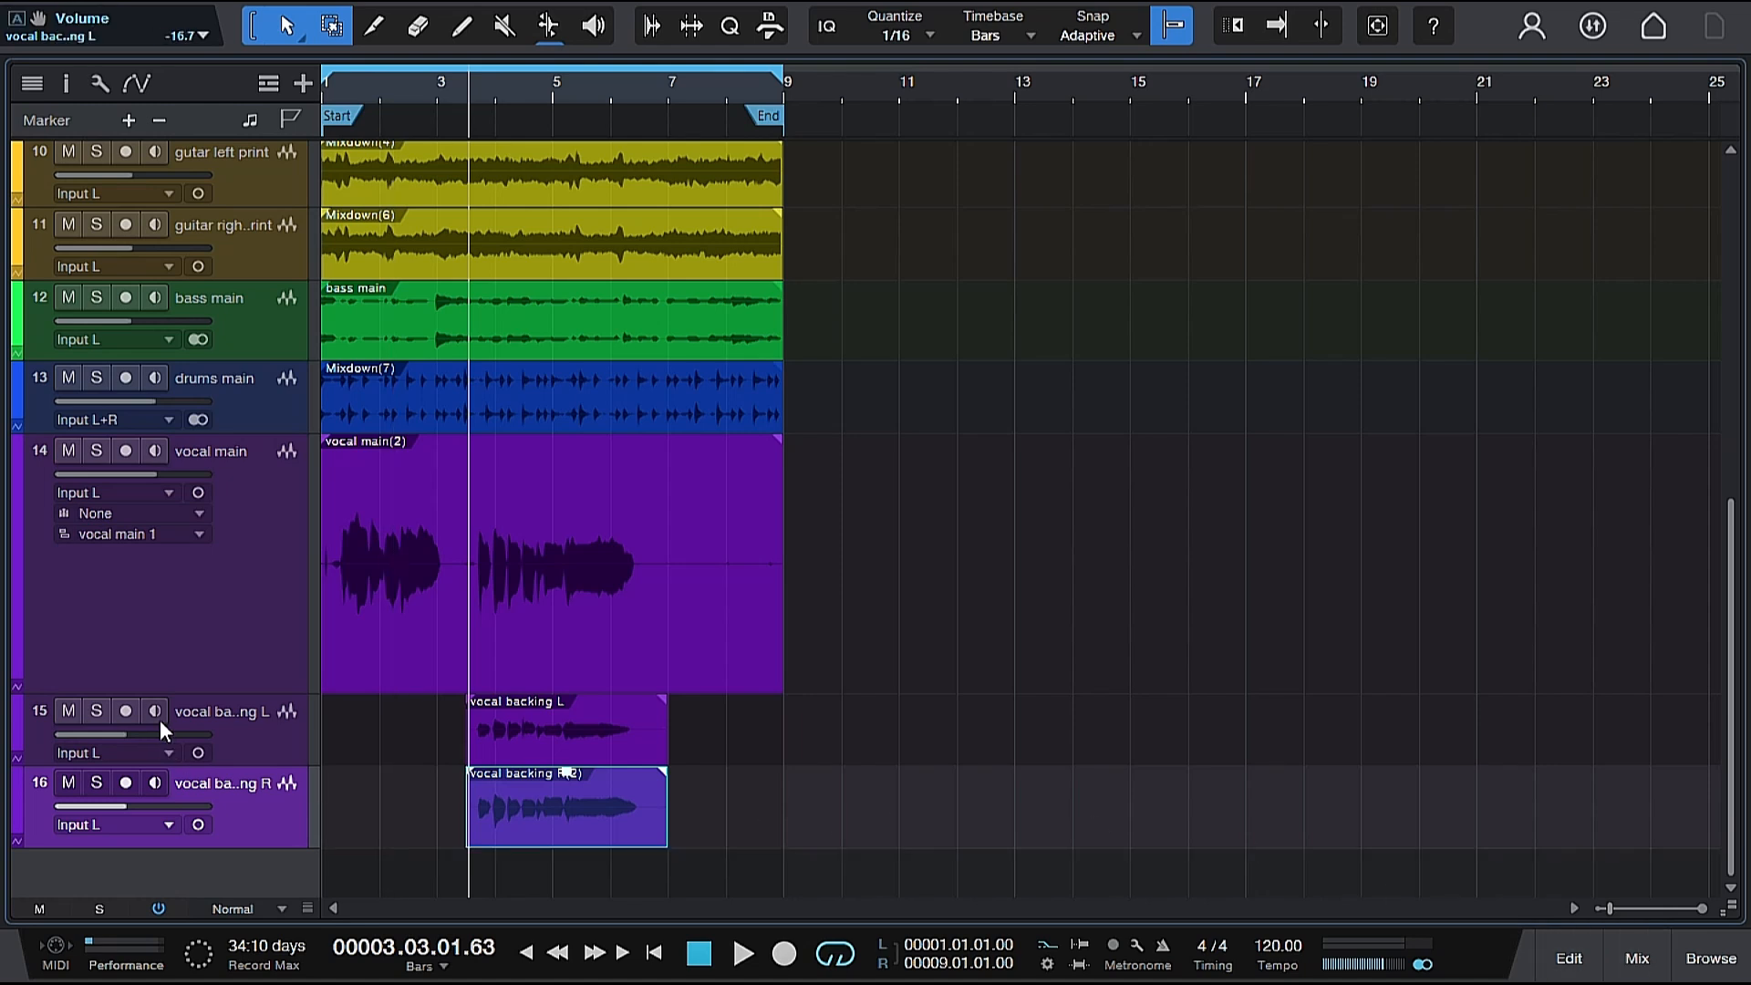
Reduce the vocal main track's height to match the neighbouring tracks and clear the clip selection.
{"action": "left_click_drag", "start_coordinate": [196, 696], "coordinate": [201, 520]}
{"action": "left_click", "coordinate": [931, 824]}
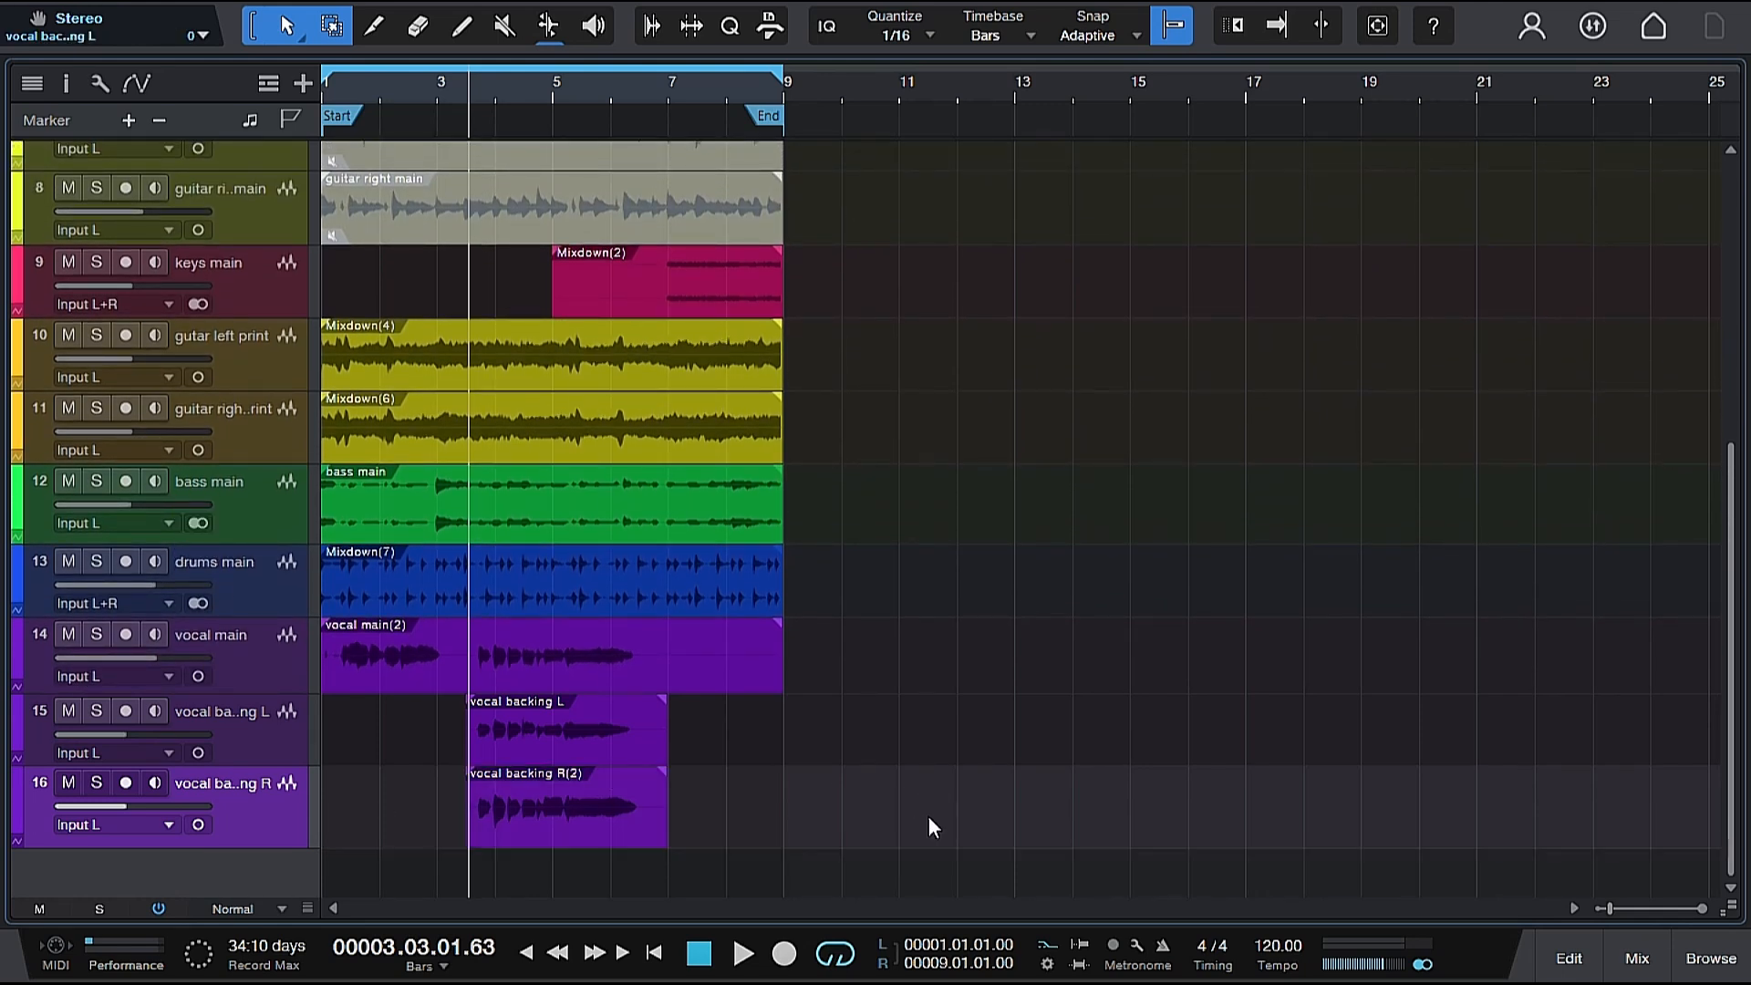